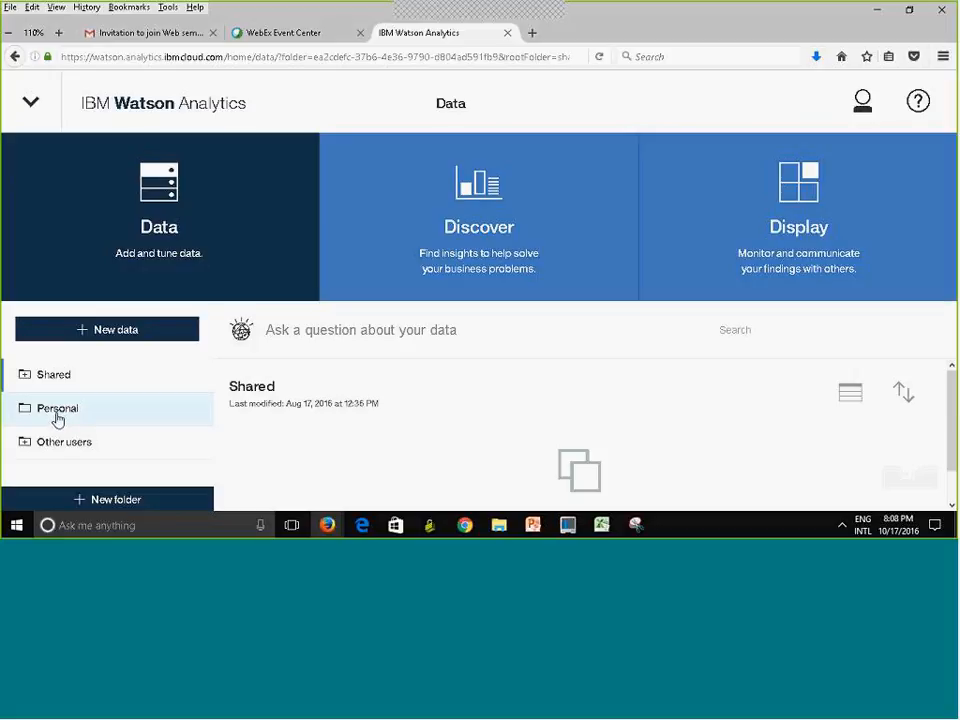
- View the datasets in the Personal folder and in the Fall 2016 DATA610_9080 folder under Shared
{"action": "left_click", "coordinate": [56, 418]}
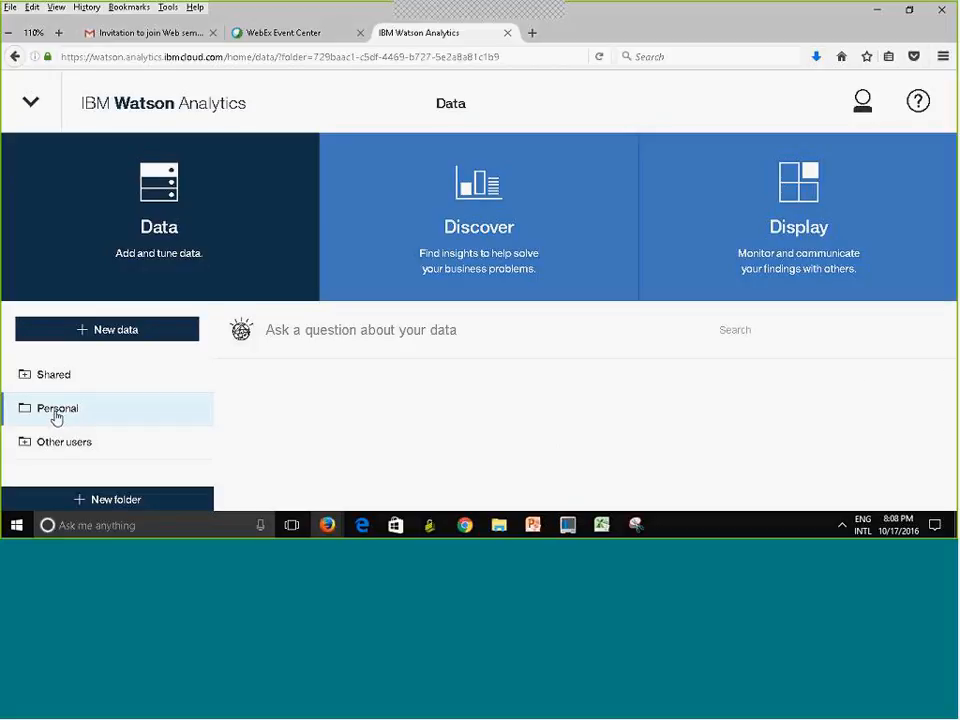
{"action": "left_click_drag", "start_coordinate": [954, 402], "coordinate": [956, 424]}
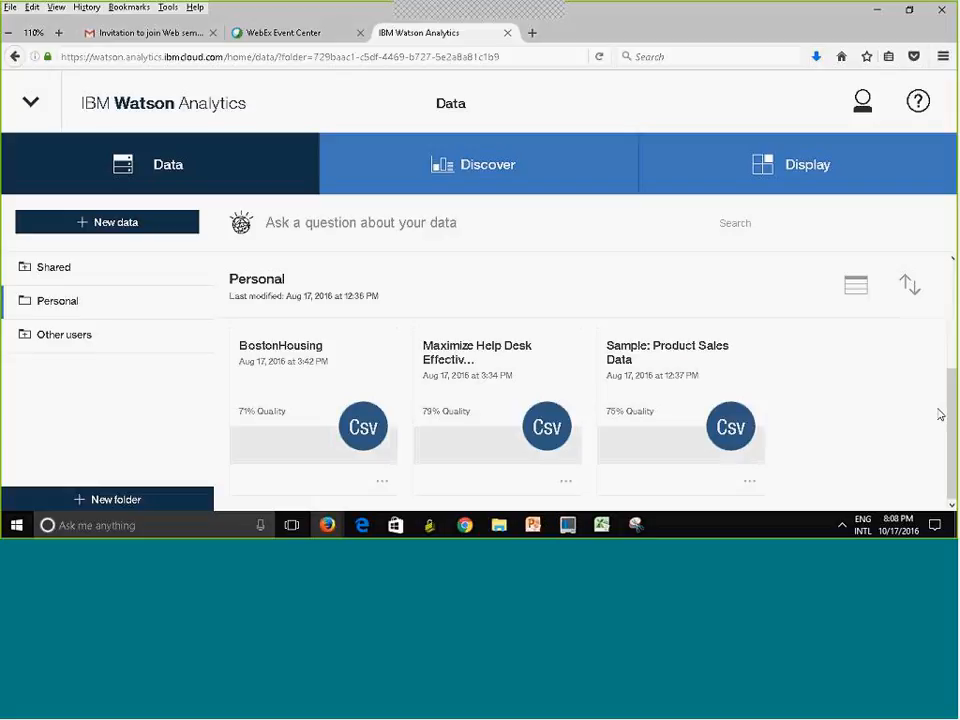
{"action": "left_click", "coordinate": [25, 270]}
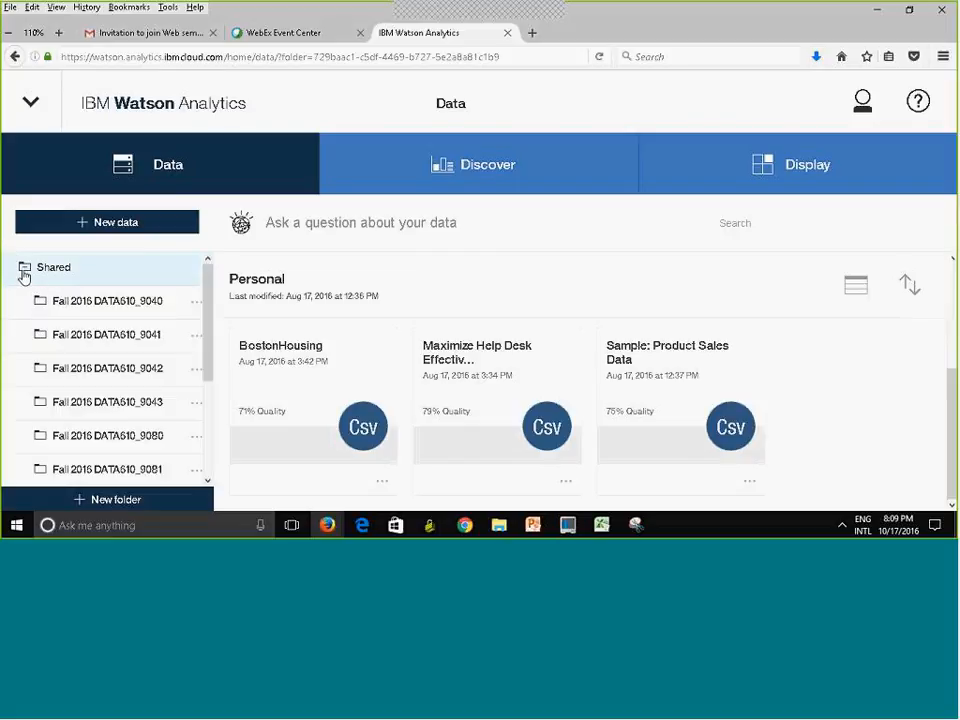
{"action": "left_click_drag", "start_coordinate": [210, 319], "coordinate": [205, 361]}
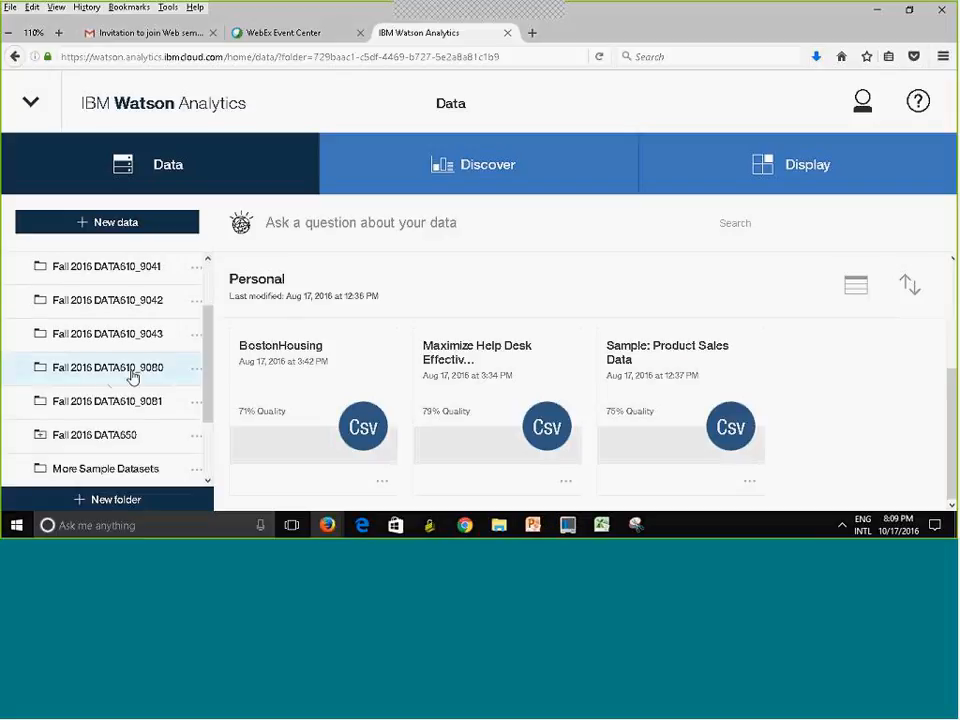
{"action": "left_click", "coordinate": [70, 376]}
{"action": "mouse_move", "coordinate": [204, 426]}
{"action": "left_mouse_down"}
{"action": "mouse_move", "coordinate": [207, 387]}
{"action": "mouse_move", "coordinate": [208, 464]}
{"action": "mouse_move", "coordinate": [208, 426]}
{"action": "left_mouse_up"}
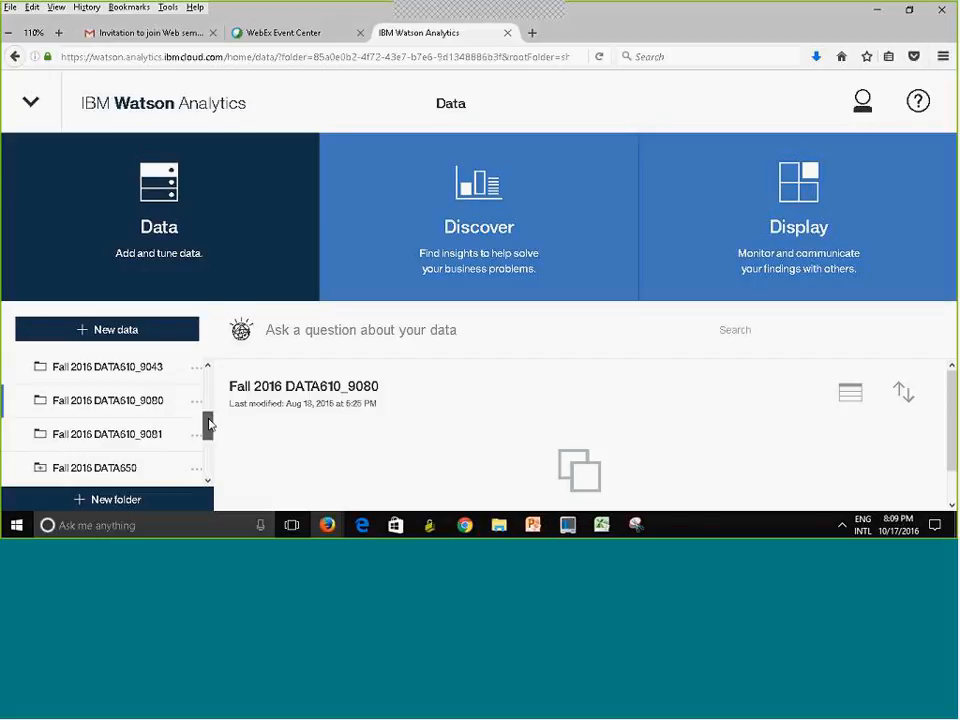
{"action": "left_click_drag", "start_coordinate": [208, 426], "coordinate": [207, 454]}
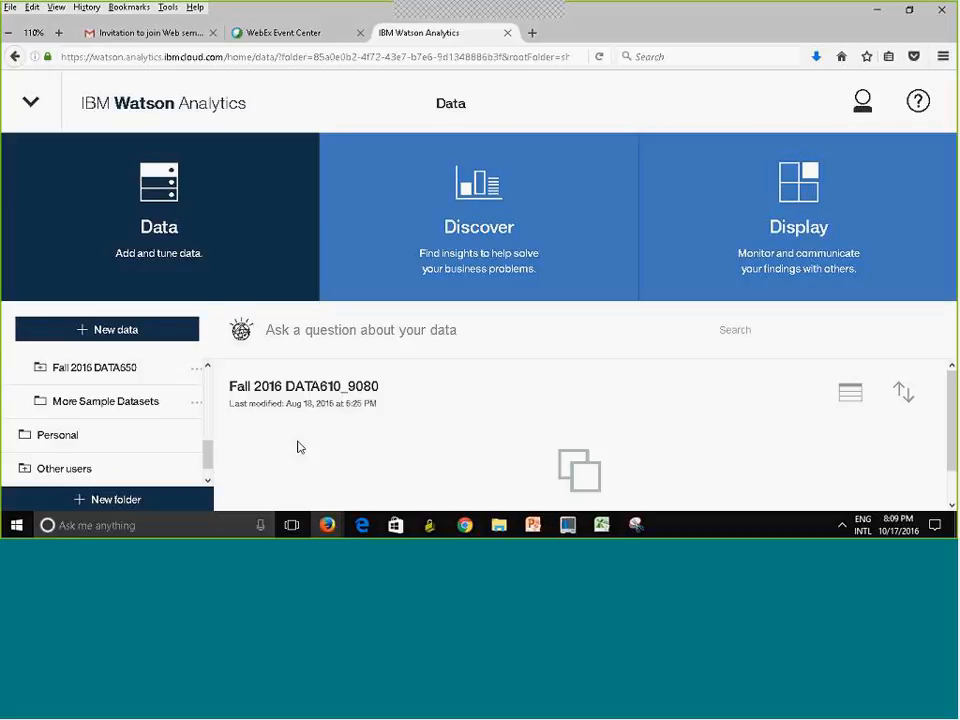
- Open the More Sample Datasets folder under Shared and look through its datasets
{"action": "left_click", "coordinate": [82, 407]}
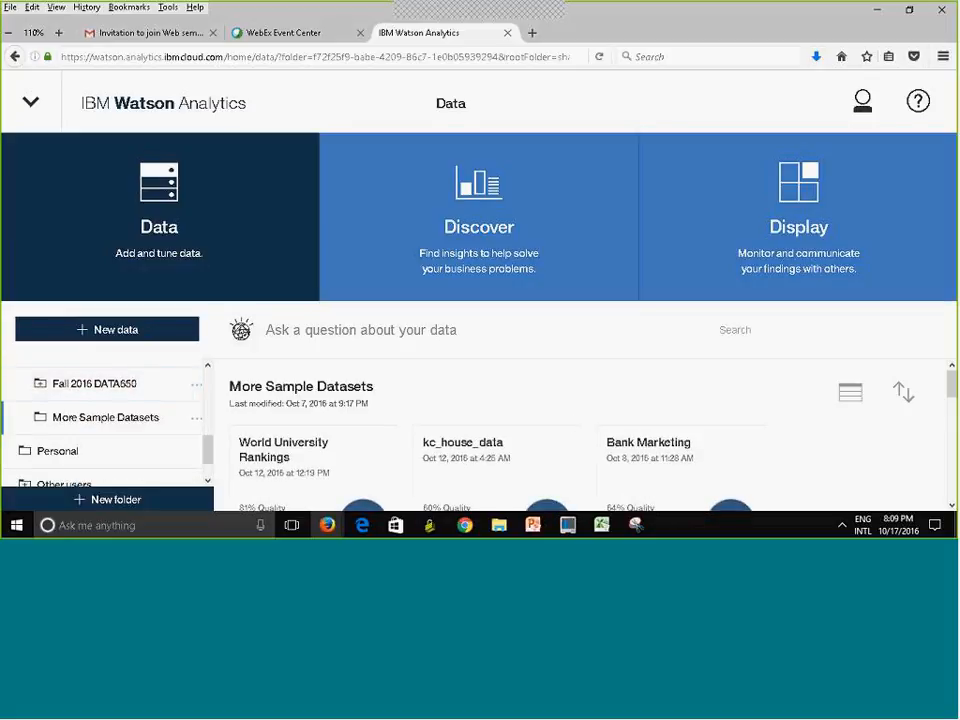
{"action": "scroll", "coordinate": [580, 420], "scroll_direction": "down", "scroll_amount": 5}
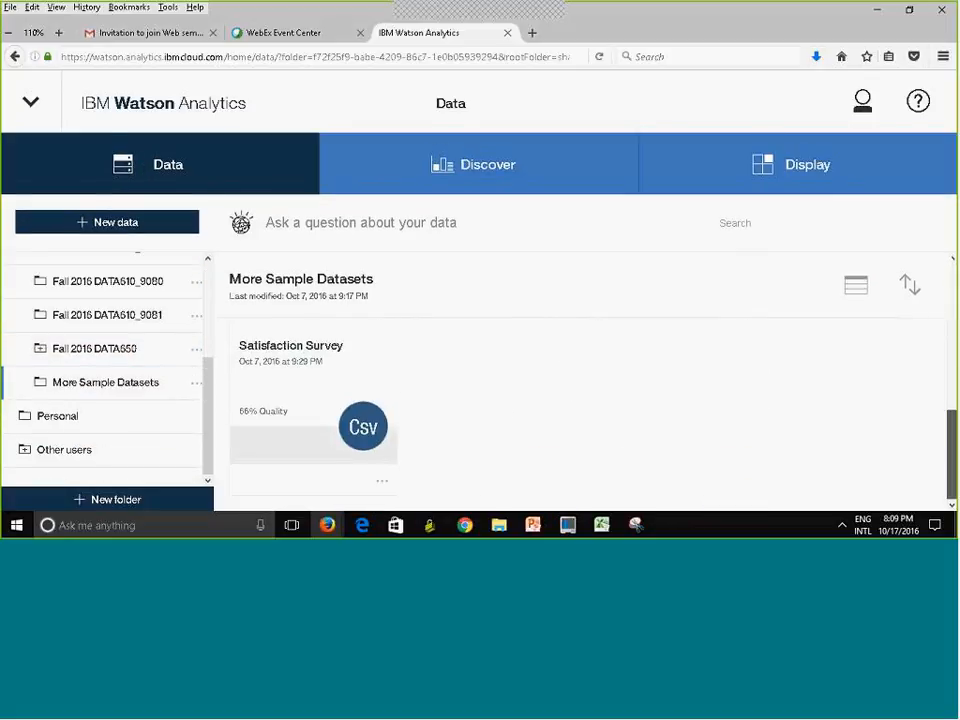
{"action": "scroll", "coordinate": [580, 410], "scroll_direction": "up", "scroll_amount": 3}
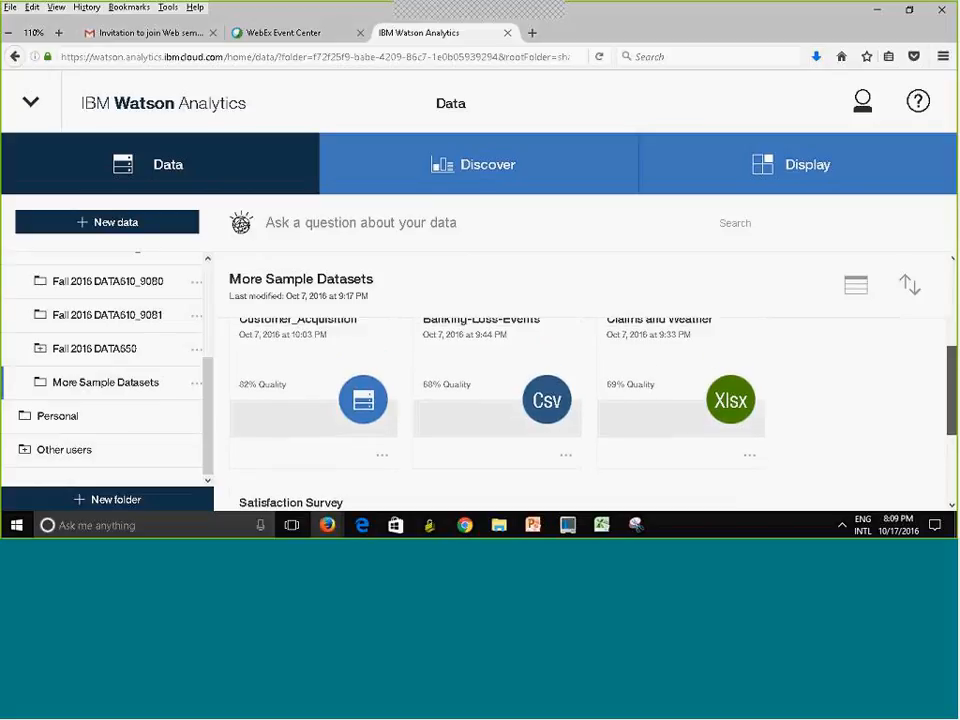
{"action": "scroll", "coordinate": [937, 344], "scroll_direction": "up", "scroll_amount": 2}
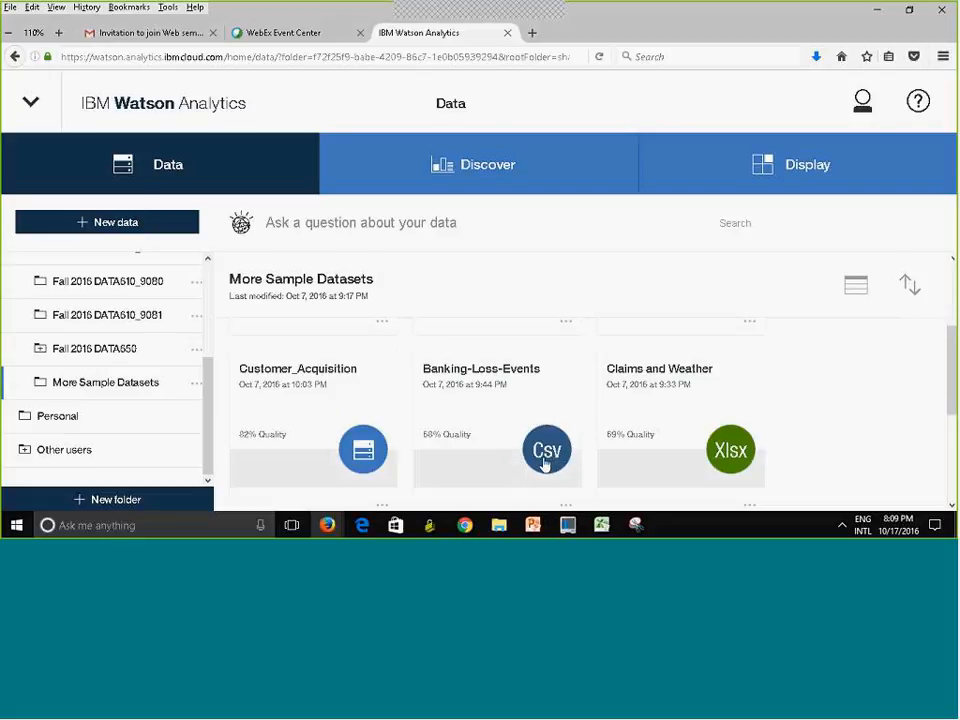
{"action": "left_click", "coordinate": [741, 492]}
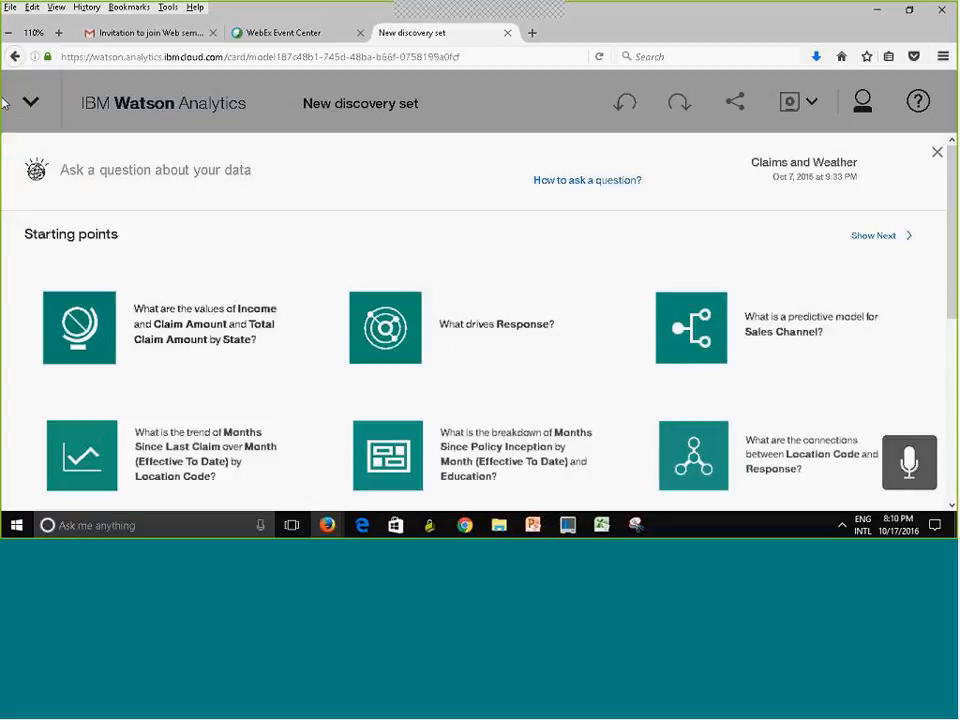
{"action": "left_click", "coordinate": [936, 156]}
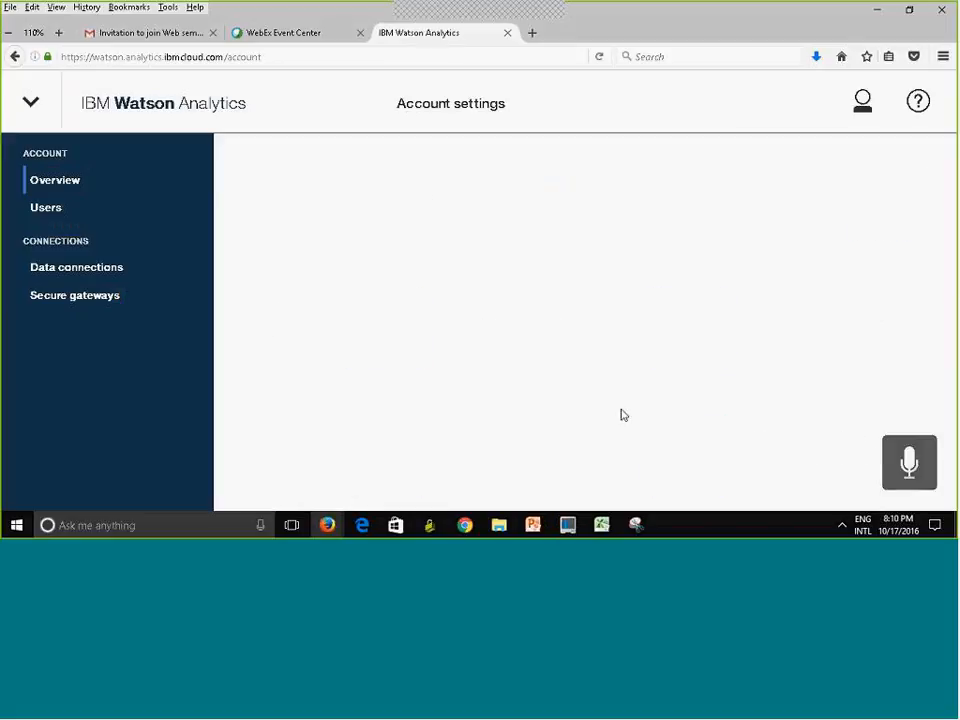
{"action": "left_click", "coordinate": [29, 103]}
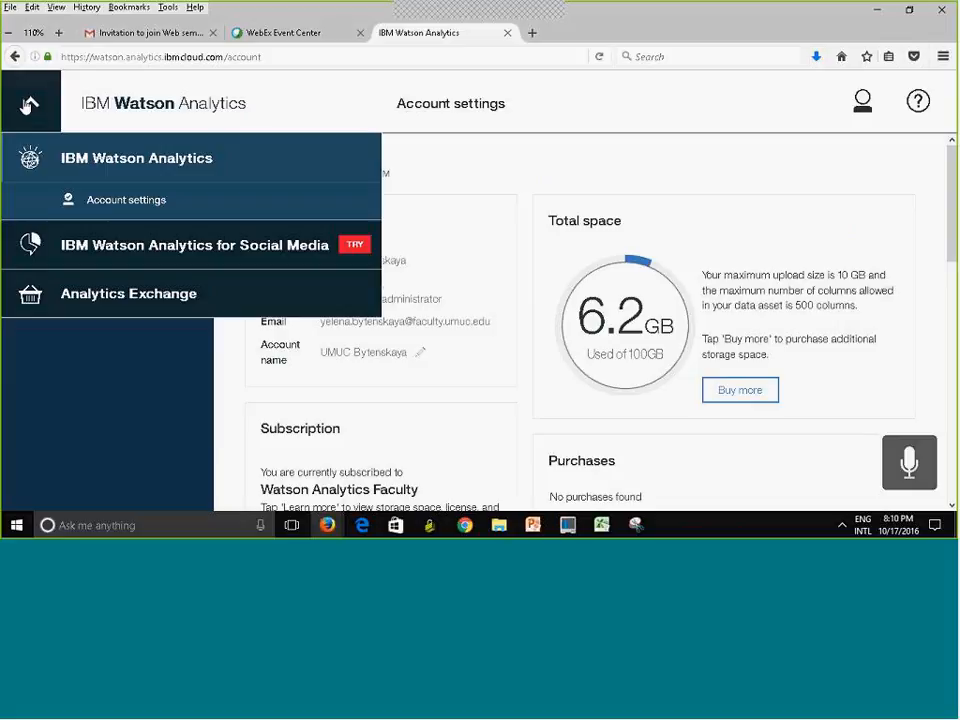
{"action": "left_click", "coordinate": [58, 160]}
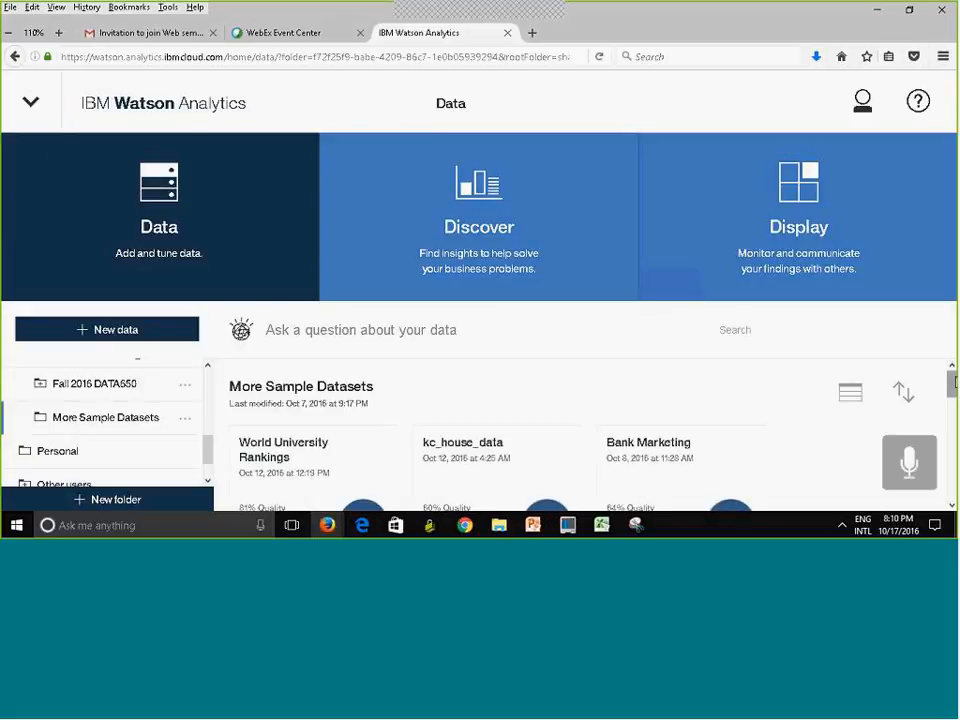
- Check the data source type of the Customer_Acquisition dataset in More Sample Datasets
{"action": "scroll", "coordinate": [580, 430], "scroll_direction": "down", "scroll_amount": 5}
{"action": "scroll", "coordinate": [690, 445], "scroll_direction": "up", "scroll_amount": 3}
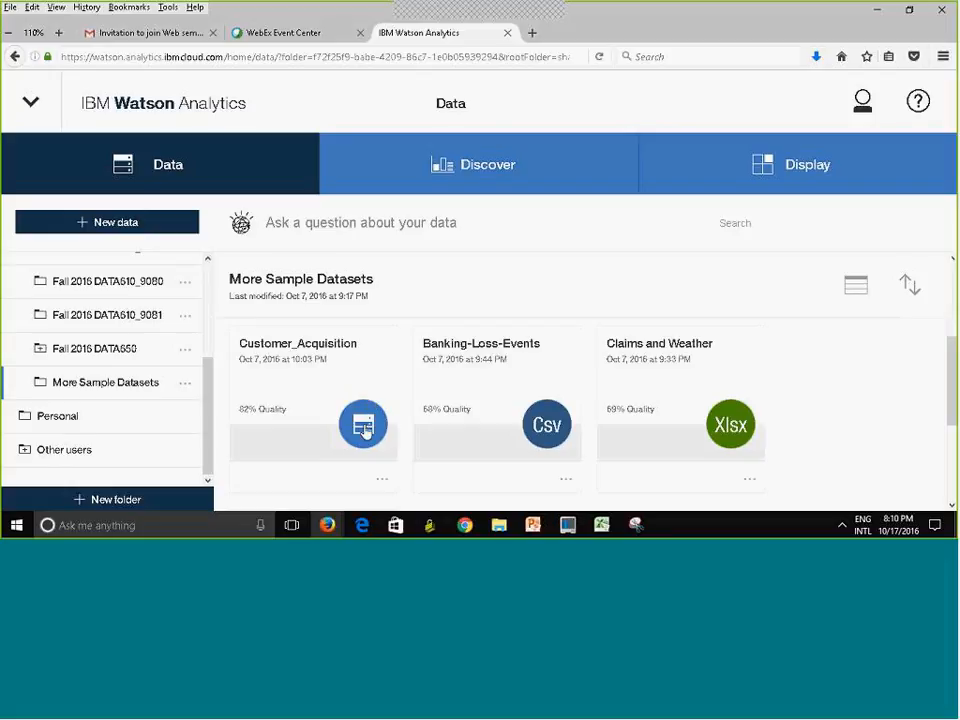
{"action": "mouse_move", "coordinate": [362, 428]}
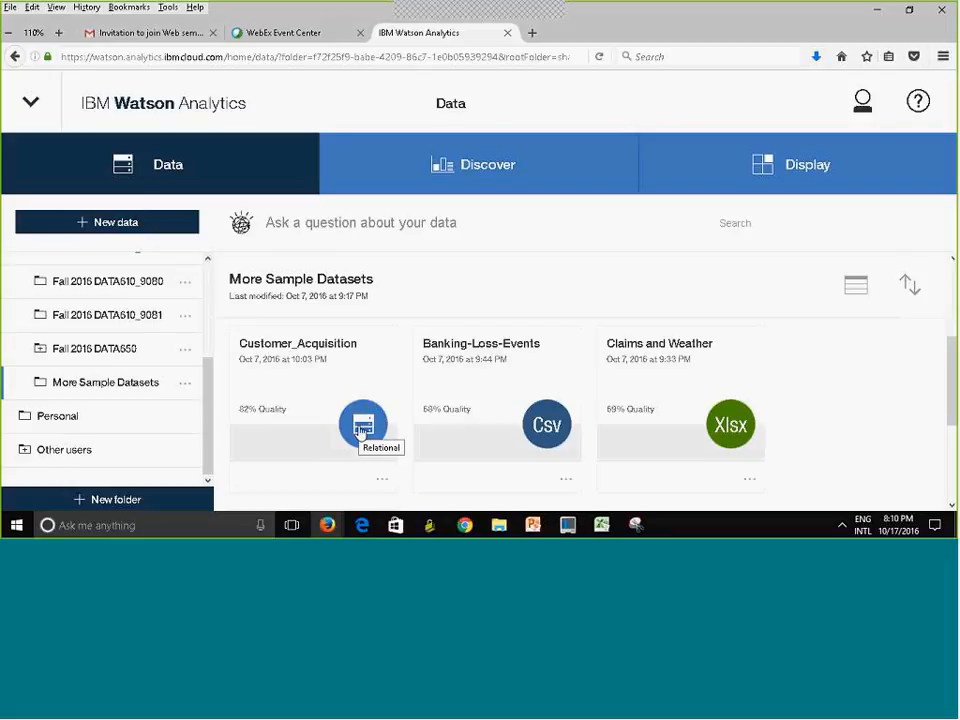
{"action": "left_click_drag", "start_coordinate": [953, 413], "coordinate": [953, 332]}
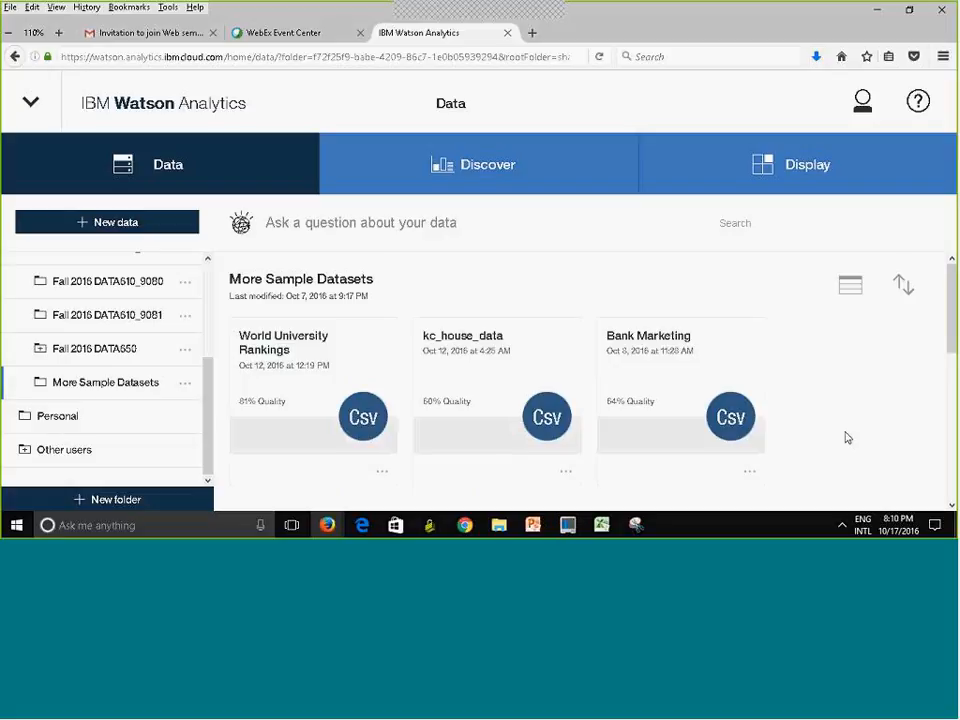
- Collapse the Shared folder and open the Personal folder to look through its datasets
{"action": "left_click_drag", "start_coordinate": [209, 433], "coordinate": [209, 336]}
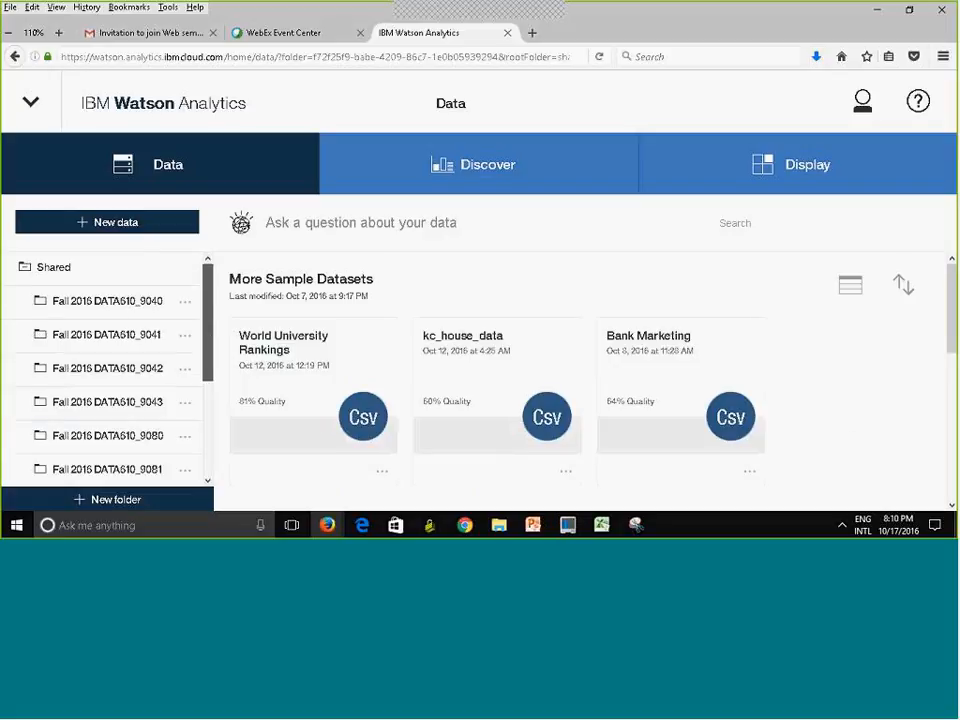
{"action": "left_click", "coordinate": [25, 269]}
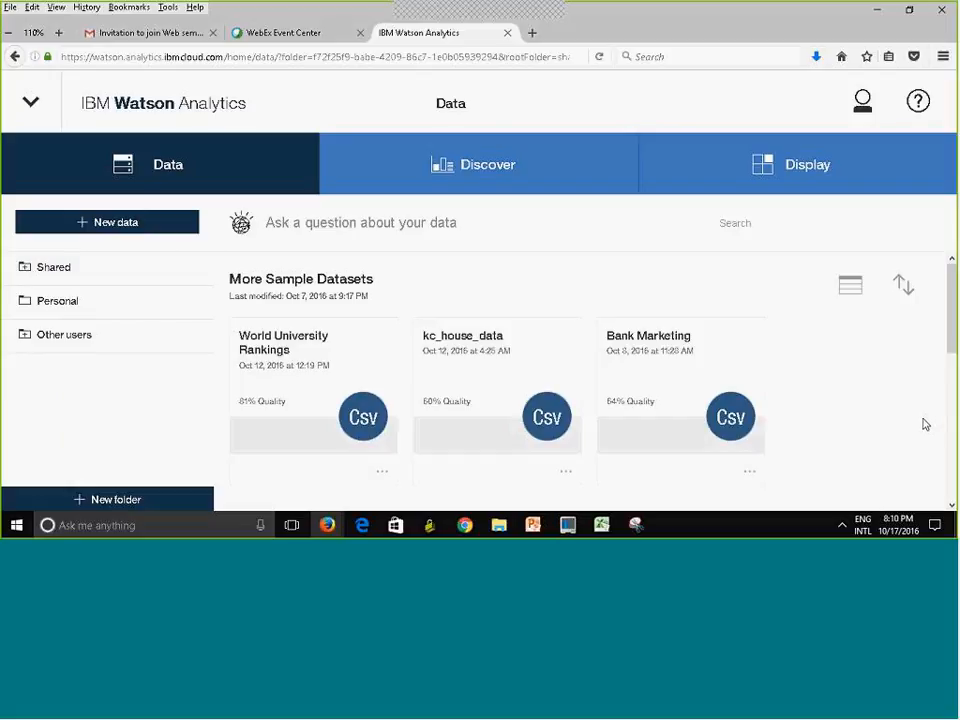
{"action": "left_click", "coordinate": [66, 300]}
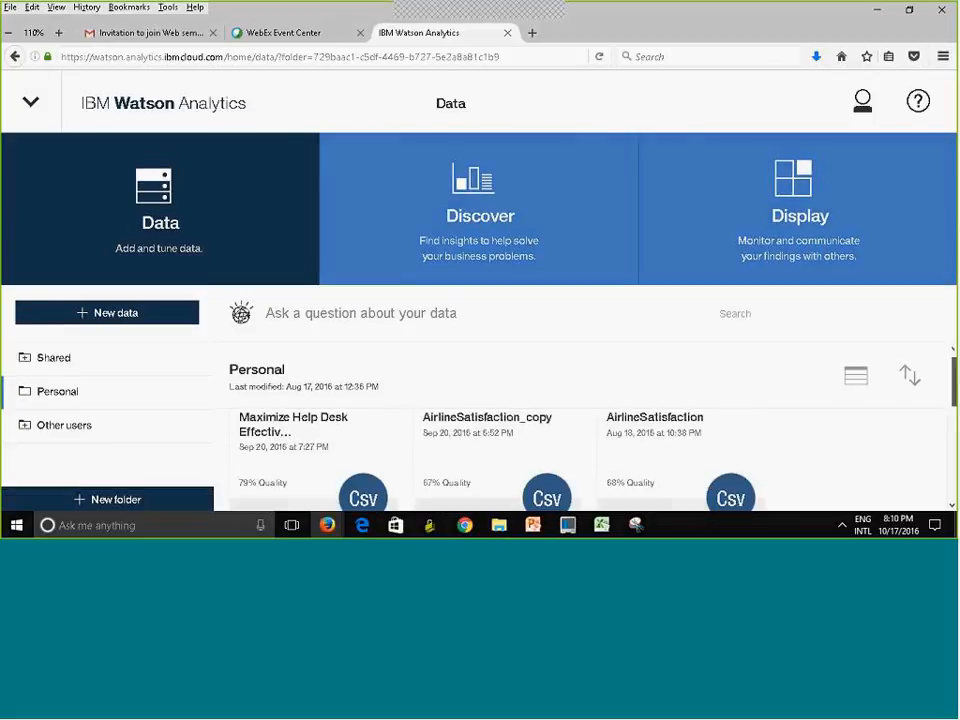
{"action": "scroll", "coordinate": [430, 417], "scroll_direction": "down", "scroll_amount": 3}
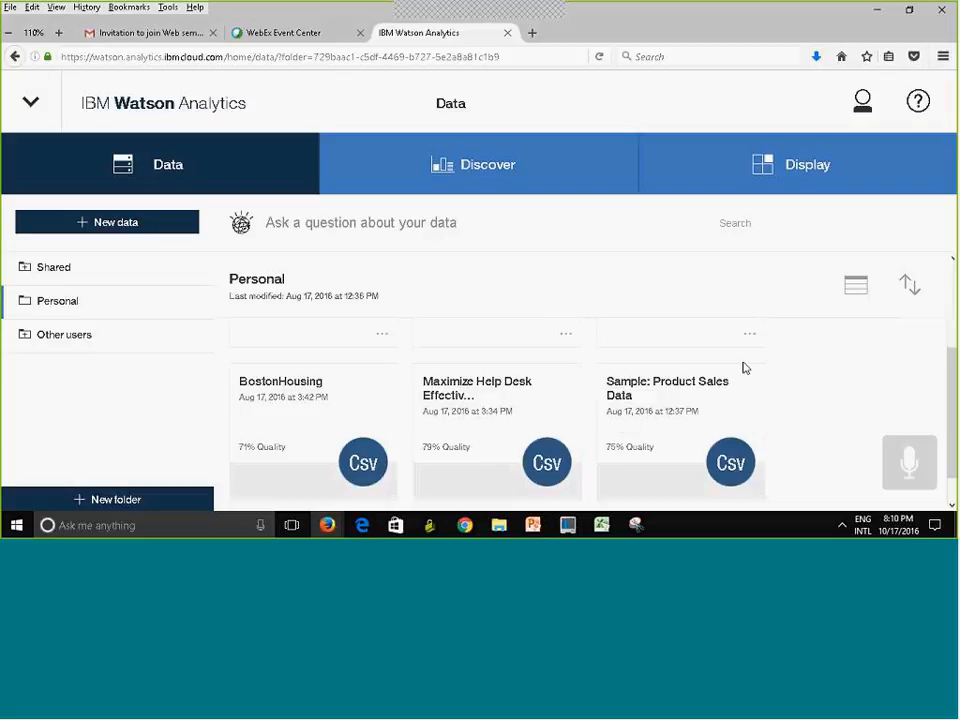
{"action": "scroll", "coordinate": [743, 368], "scroll_direction": "down", "scroll_amount": 1}
{"action": "scroll", "coordinate": [590, 400], "scroll_direction": "down", "scroll_amount": 5}
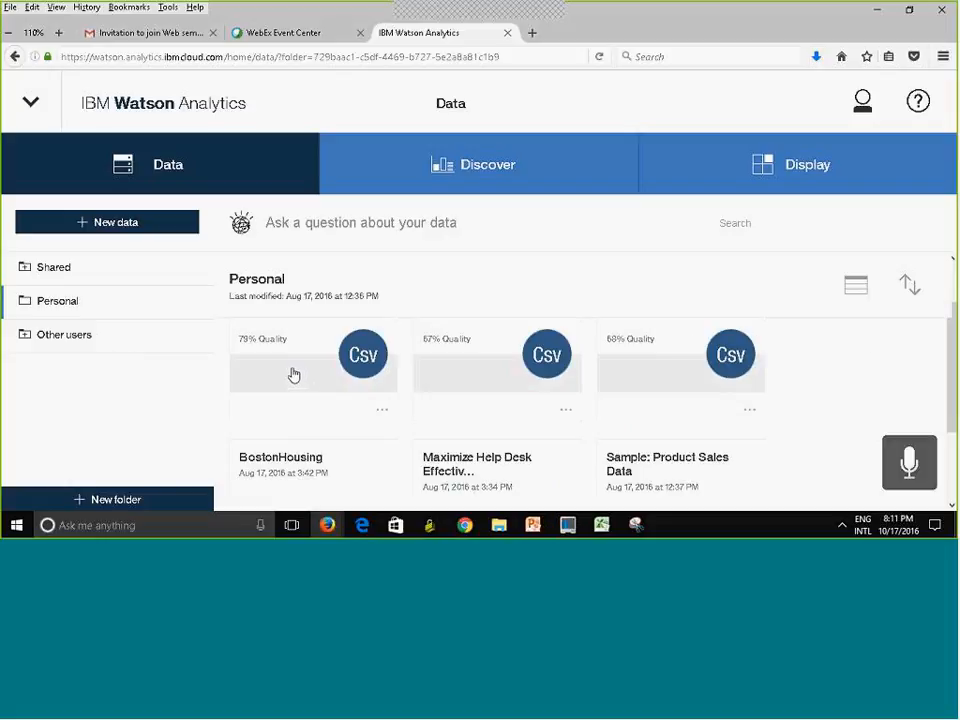
- Show the Personal folder as a list and review each dataset's type, quality and last modified date
{"action": "left_click", "coordinate": [855, 286]}
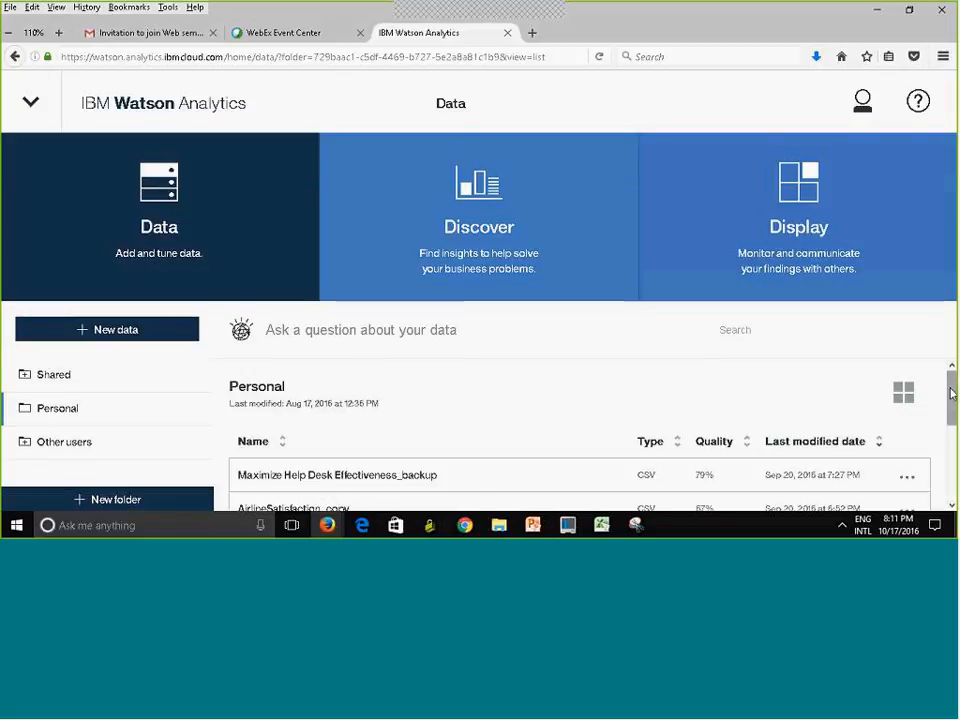
{"action": "scroll", "coordinate": [951, 393], "scroll_direction": "down", "scroll_amount": 3}
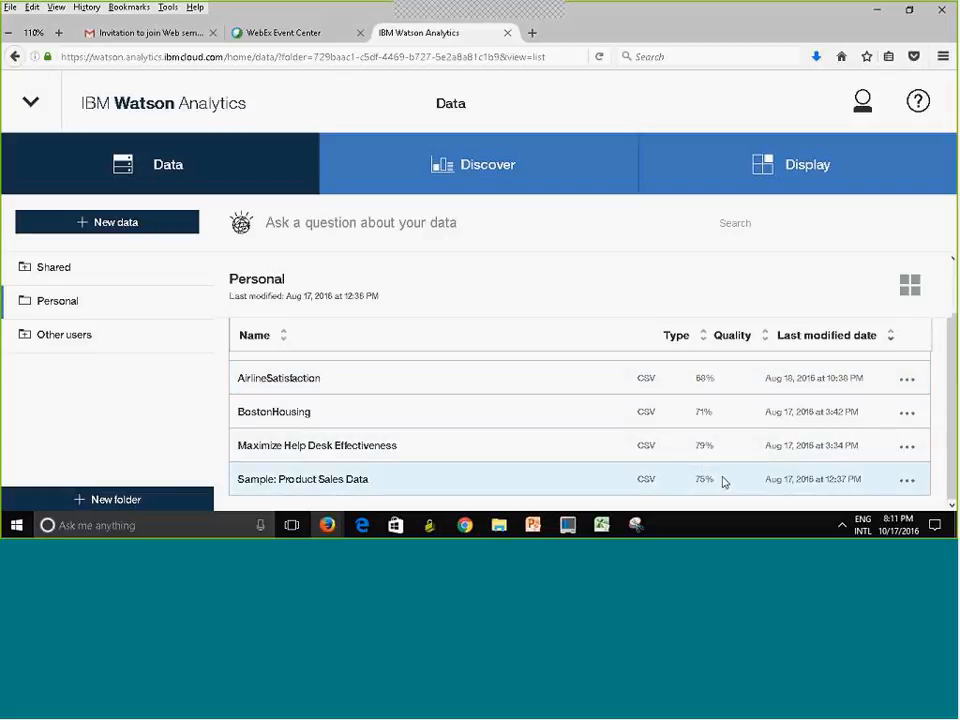
{"action": "scroll", "coordinate": [700, 440], "scroll_direction": "up", "scroll_amount": 2}
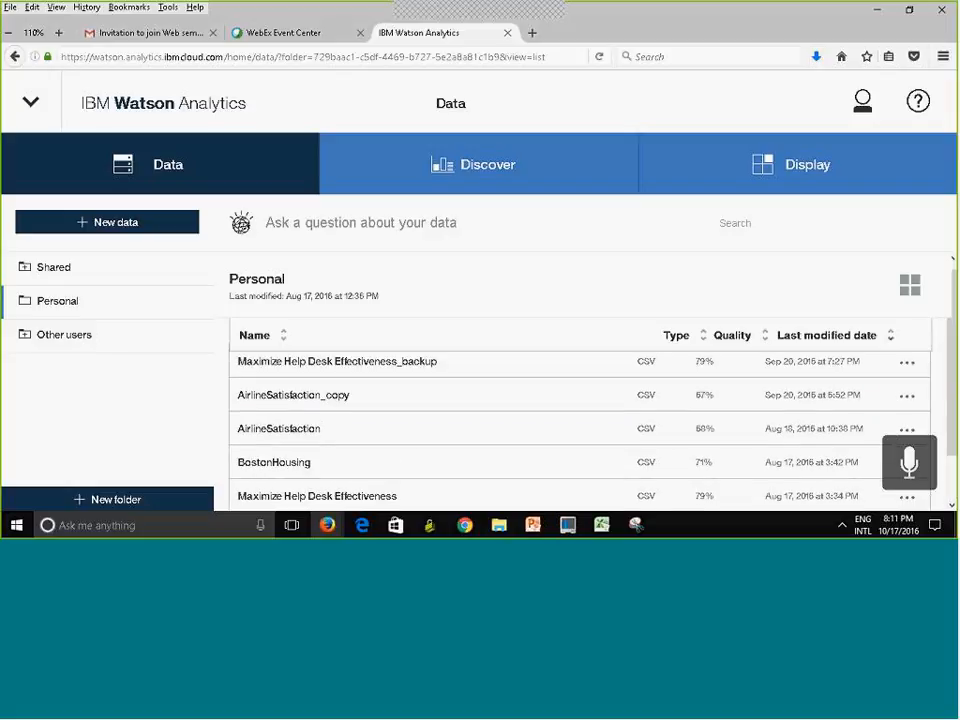
{"action": "left_click_drag", "start_coordinate": [952, 411], "coordinate": [952, 403]}
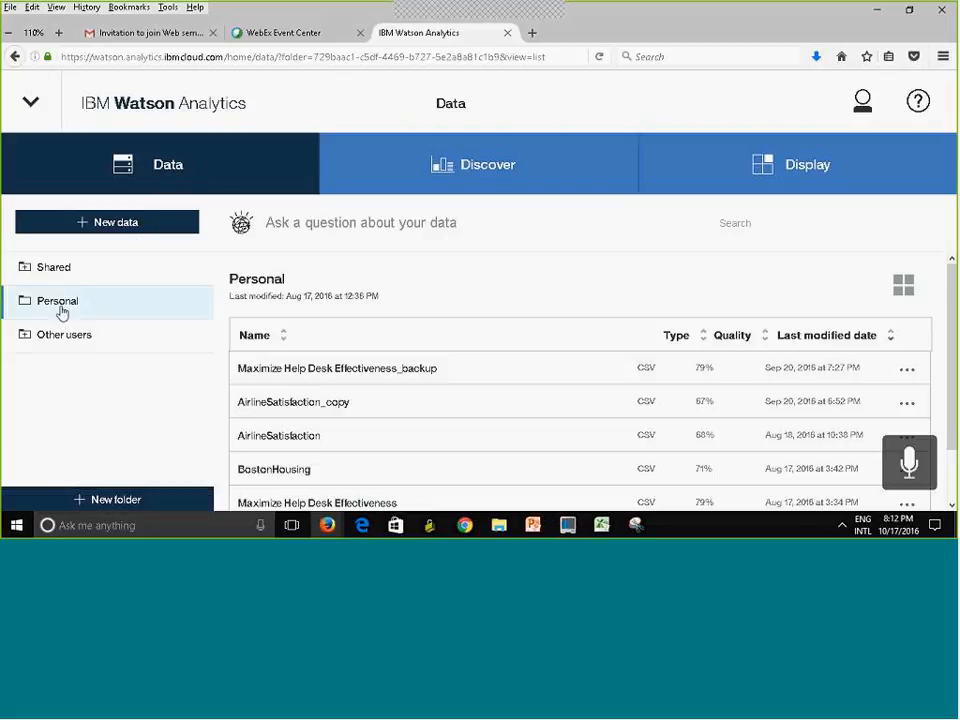
- Add new data to the Personal folder by importing the sample dataset Employee Performance.csv
{"action": "left_click", "coordinate": [115, 223]}
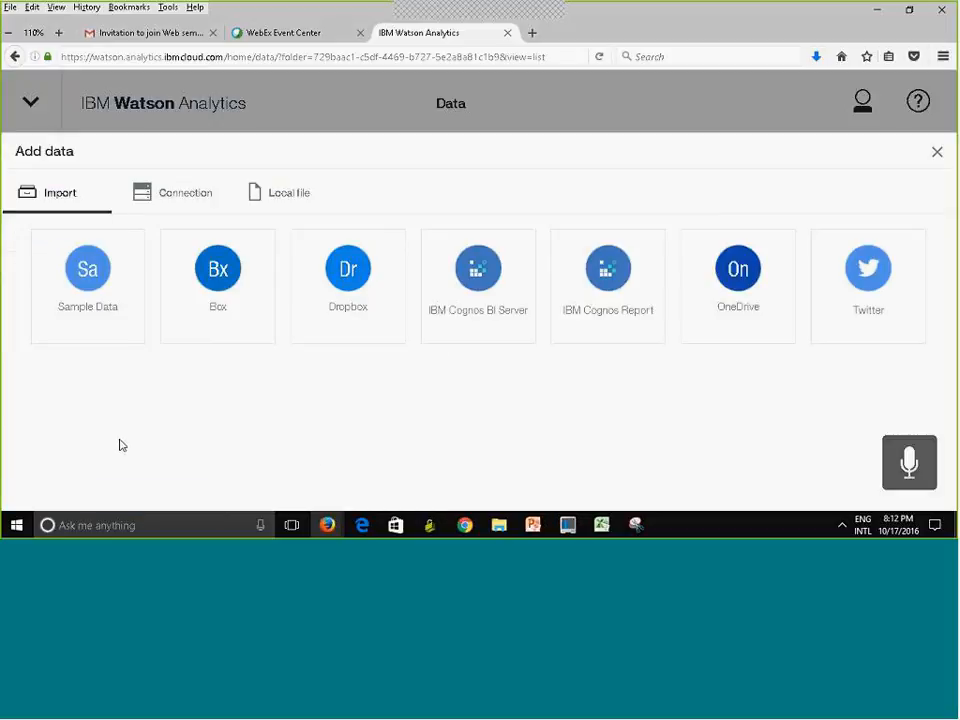
{"action": "left_click", "coordinate": [85, 296]}
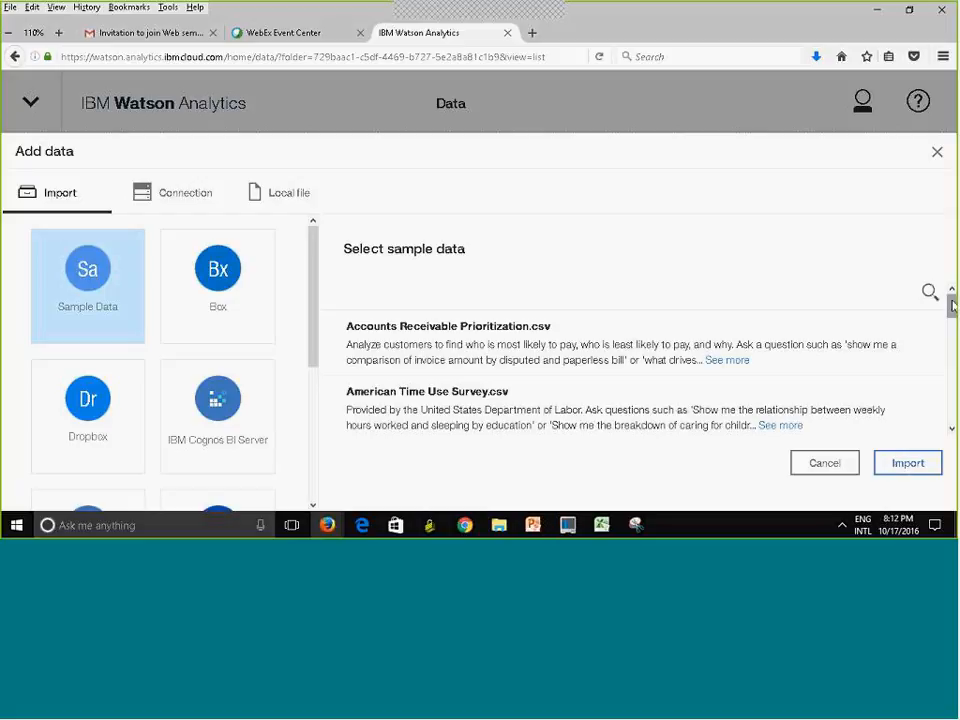
{"action": "scroll", "coordinate": [640, 375], "scroll_direction": "down", "scroll_amount": 5}
{"action": "scroll", "coordinate": [640, 375], "scroll_direction": "down", "scroll_amount": 5}
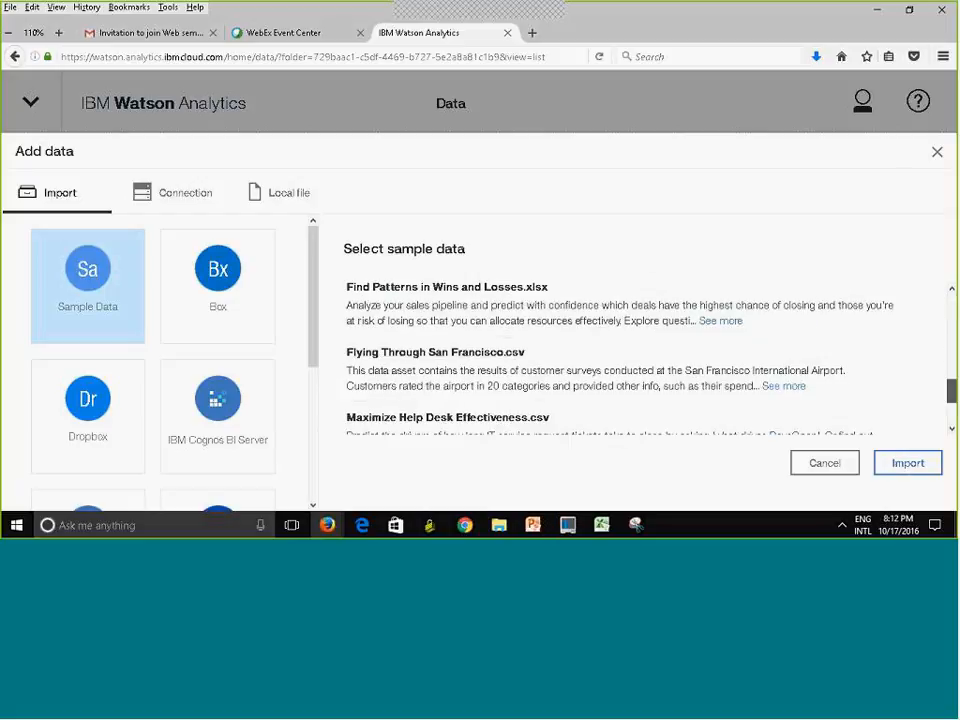
{"action": "scroll", "coordinate": [640, 375], "scroll_direction": "up", "scroll_amount": 8}
{"action": "scroll", "coordinate": [640, 375], "scroll_direction": "up", "scroll_amount": 2}
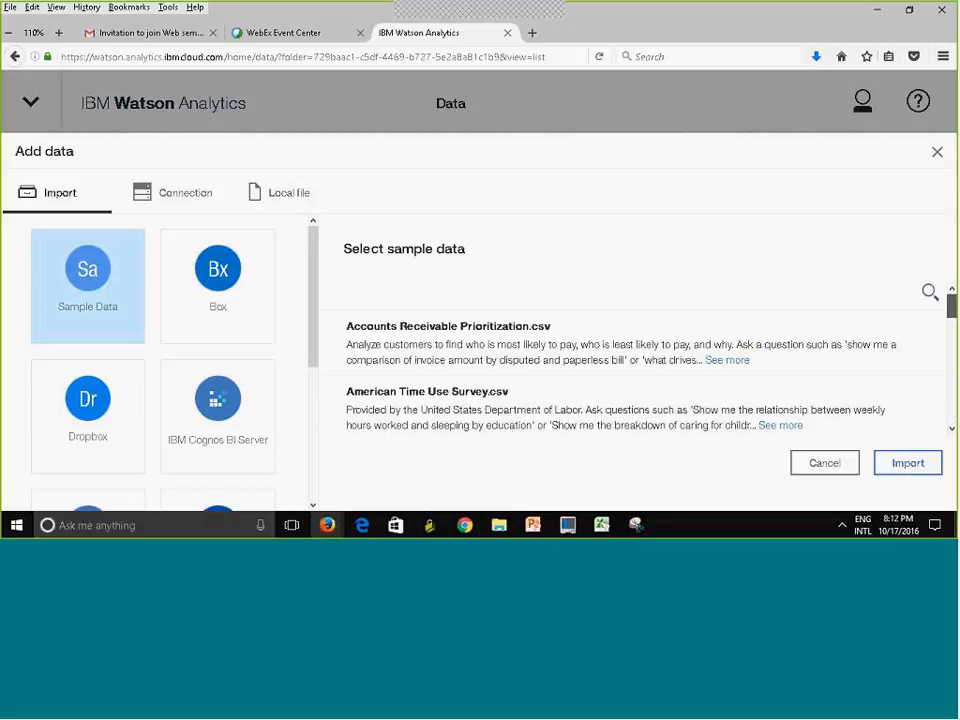
{"action": "scroll", "coordinate": [640, 375], "scroll_direction": "down", "scroll_amount": 3}
{"action": "scroll", "coordinate": [640, 375], "scroll_direction": "down", "scroll_amount": 3}
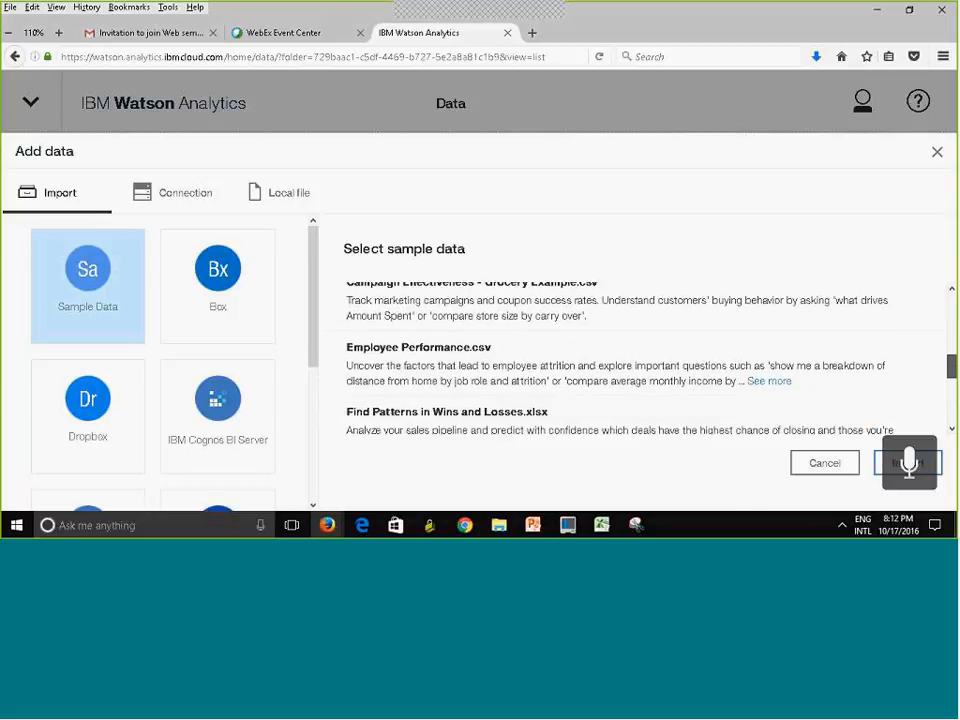
{"action": "left_click", "coordinate": [447, 374]}
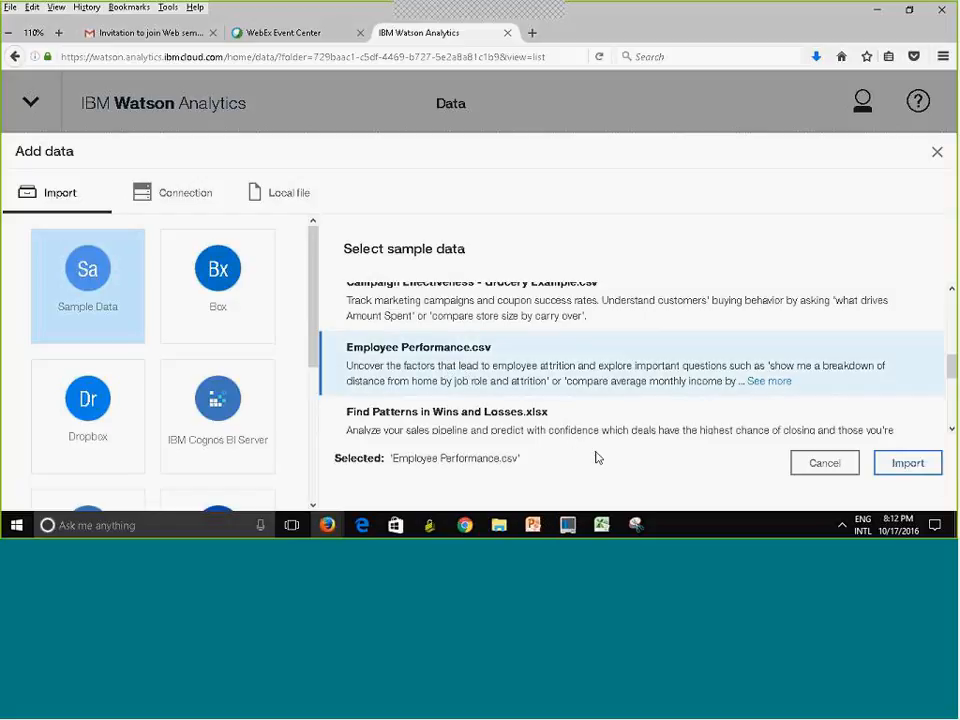
{"action": "left_click", "coordinate": [907, 463]}
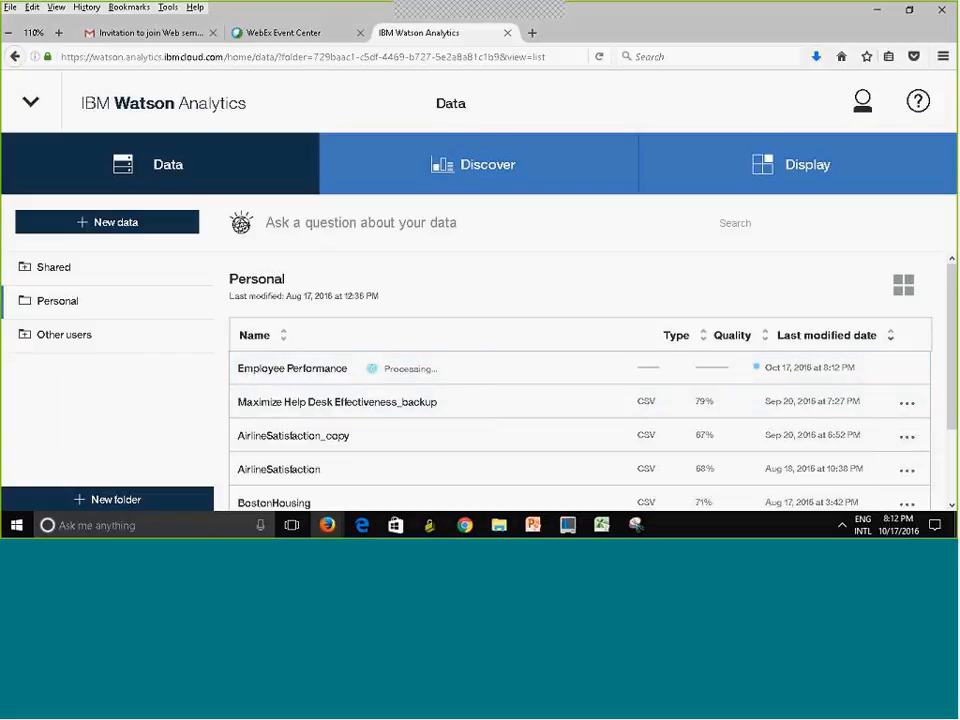
- Switch the Personal folder back to tile view and open the Employee Performance dataset
{"action": "left_click", "coordinate": [904, 287]}
{"action": "left_click_drag", "start_coordinate": [952, 380], "coordinate": [952, 305]}
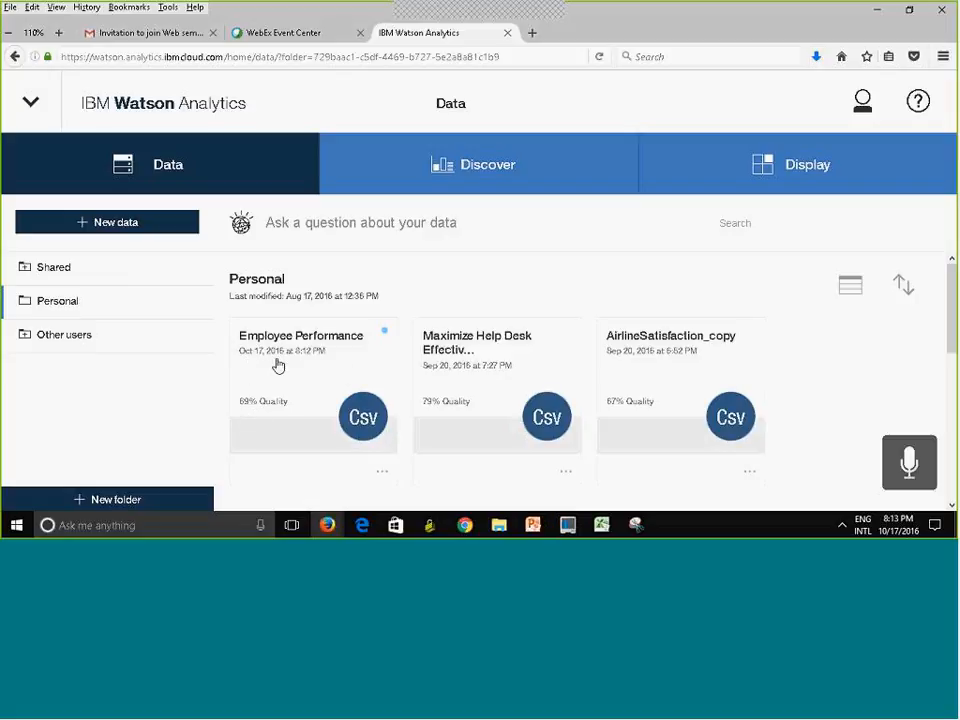
{"action": "left_click", "coordinate": [336, 363]}
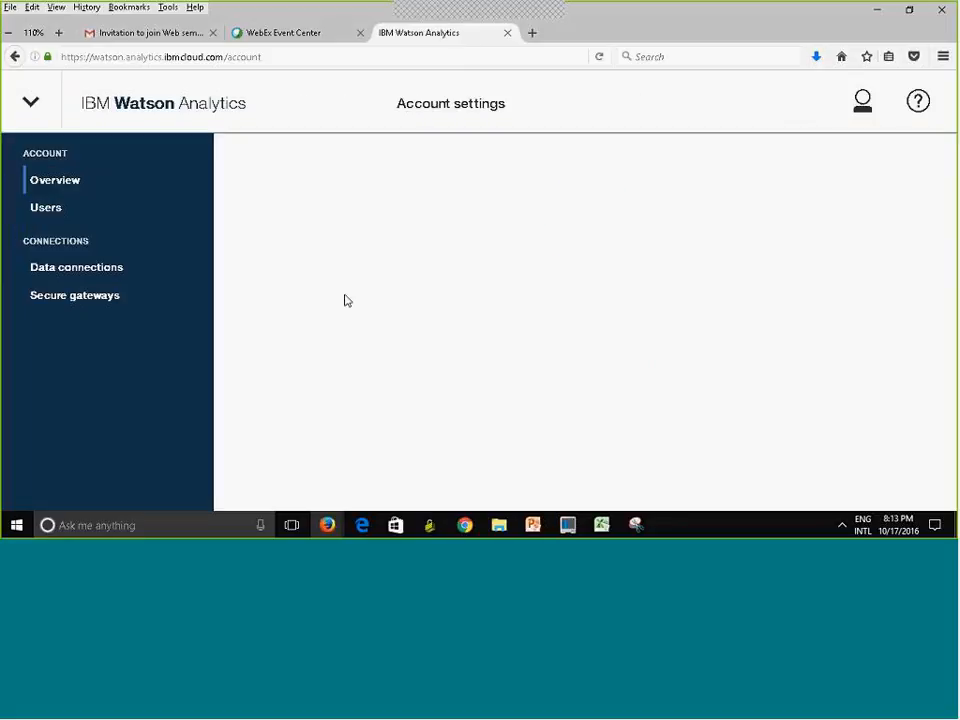
- Leave the account settings and return to the datasets in the Personal data folder
{"action": "left_click", "coordinate": [30, 101]}
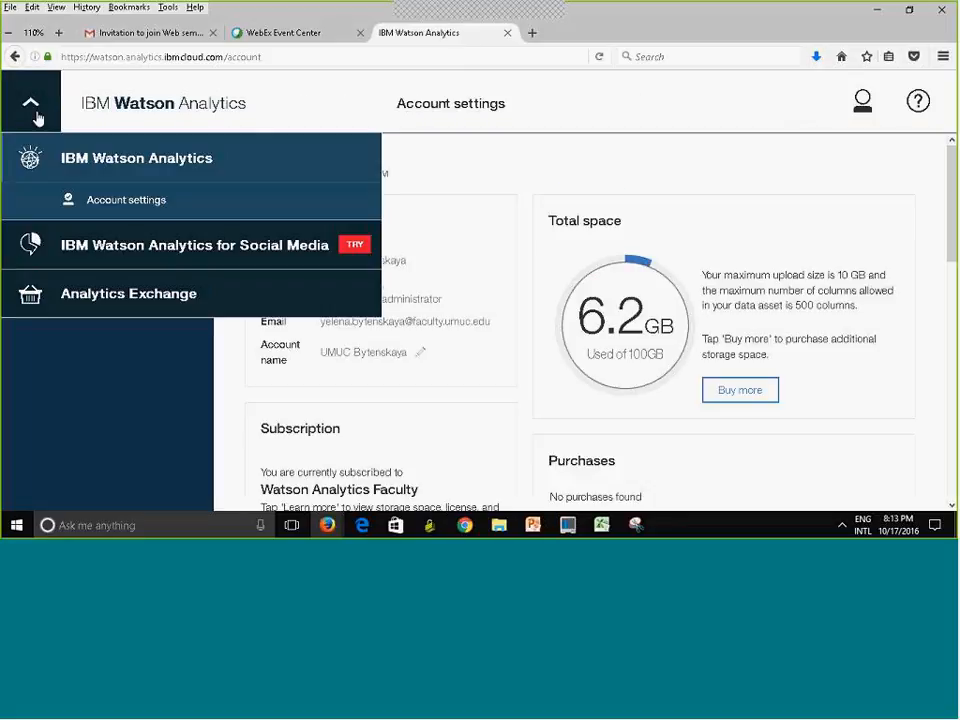
{"action": "left_click", "coordinate": [68, 161]}
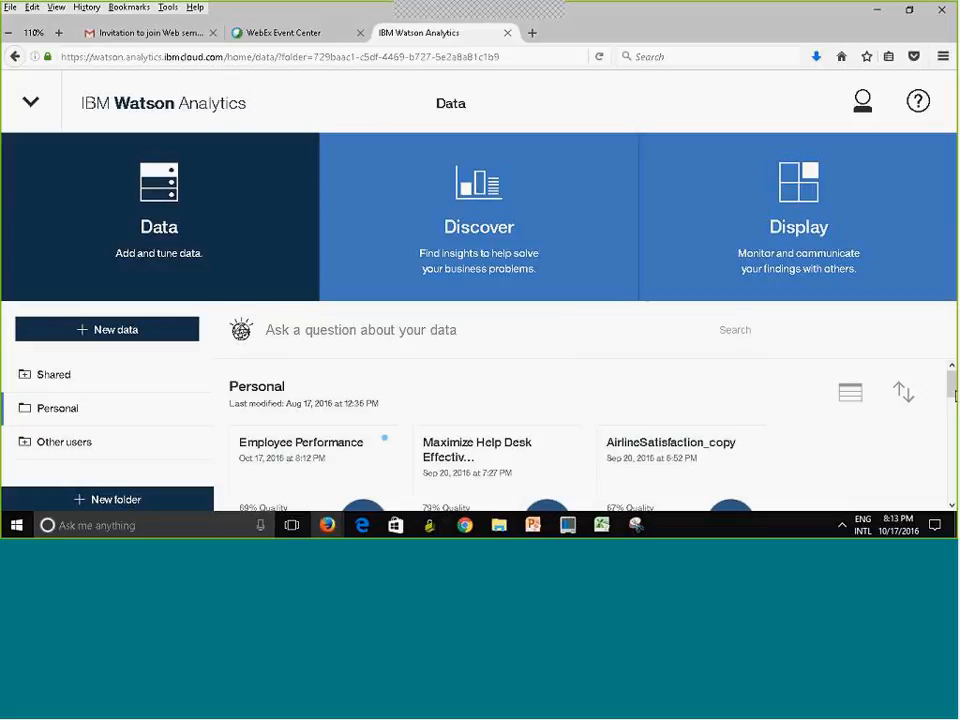
{"action": "scroll", "coordinate": [953, 396], "scroll_direction": "down", "scroll_amount": 3}
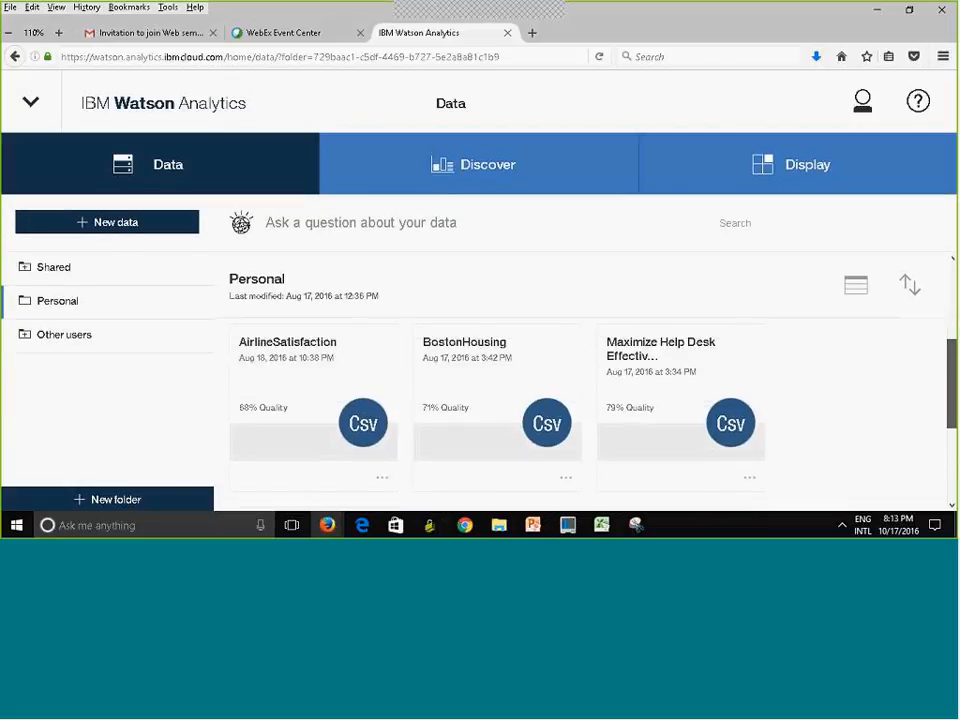
{"action": "scroll", "coordinate": [590, 410], "scroll_direction": "up", "scroll_amount": 3}
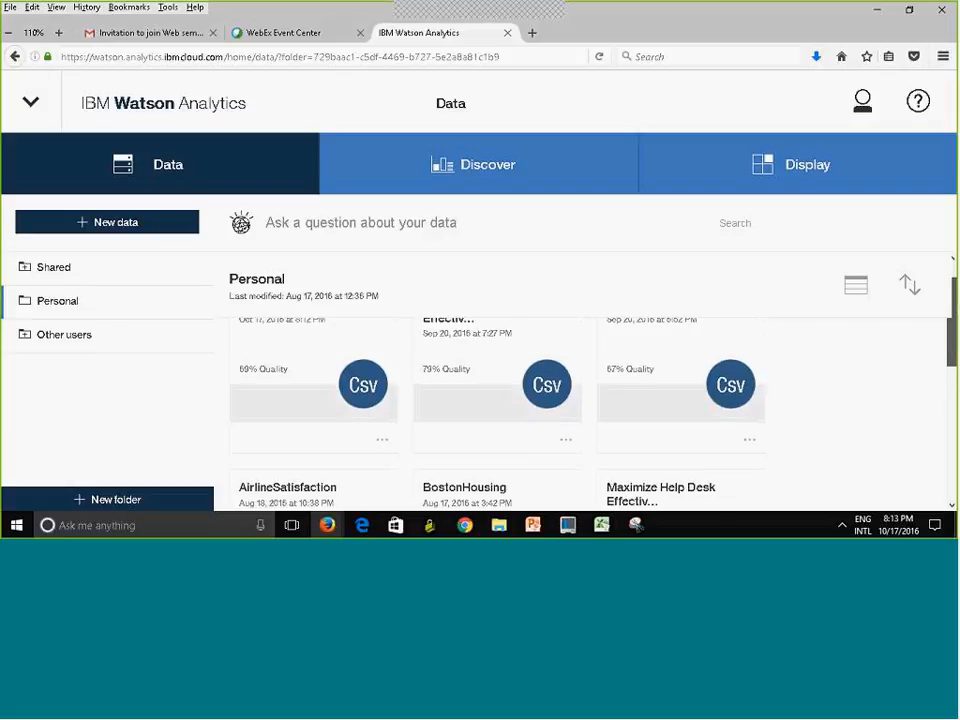
{"action": "left_click_drag", "start_coordinate": [952, 322], "coordinate": [952, 305]}
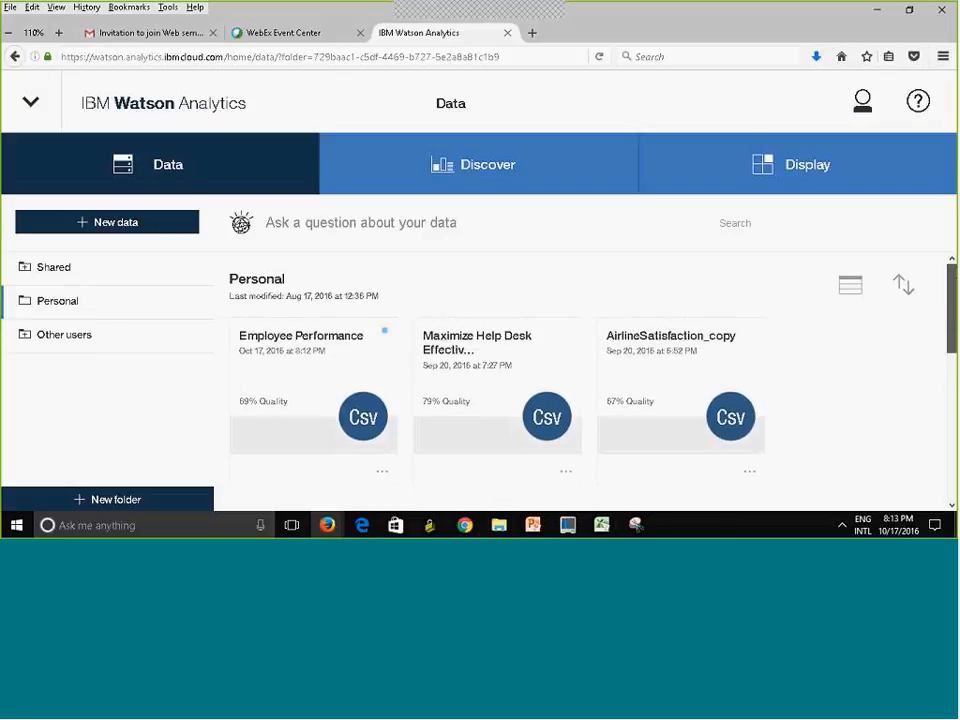
- Rename the Employee Performance dataset as Employee Performance Practice
{"action": "left_click", "coordinate": [382, 474]}
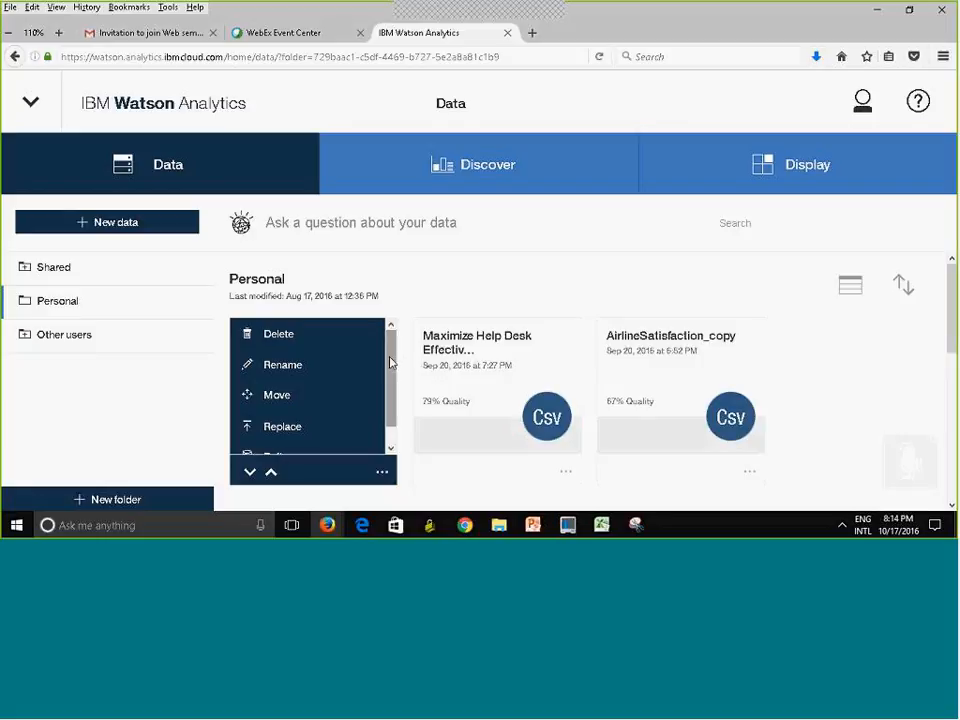
{"action": "left_click", "coordinate": [329, 373]}
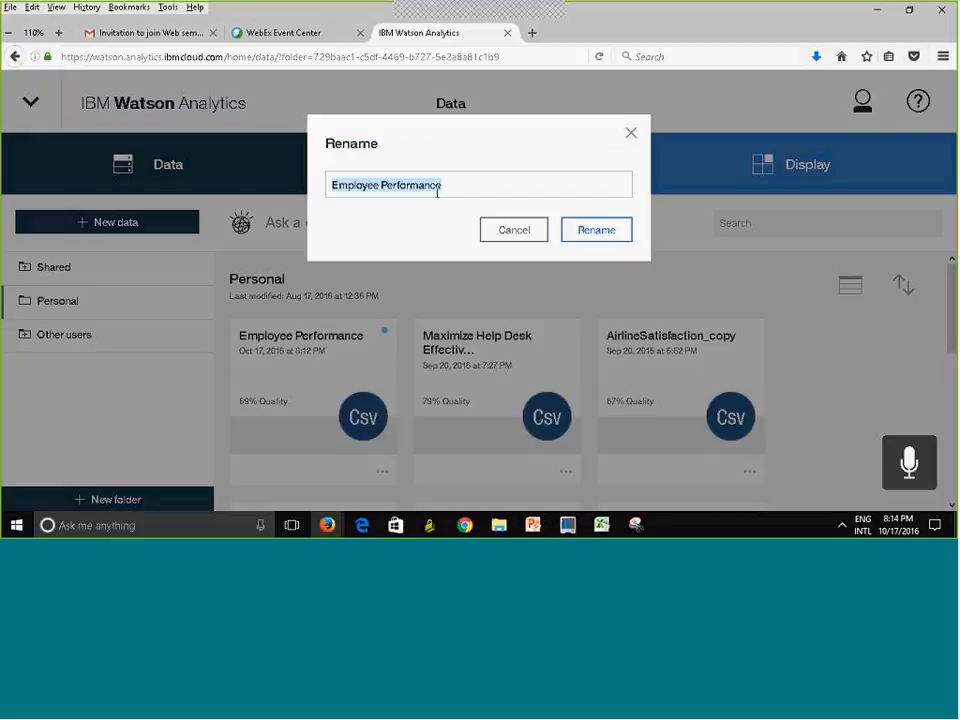
{"action": "left_click", "coordinate": [455, 189]}
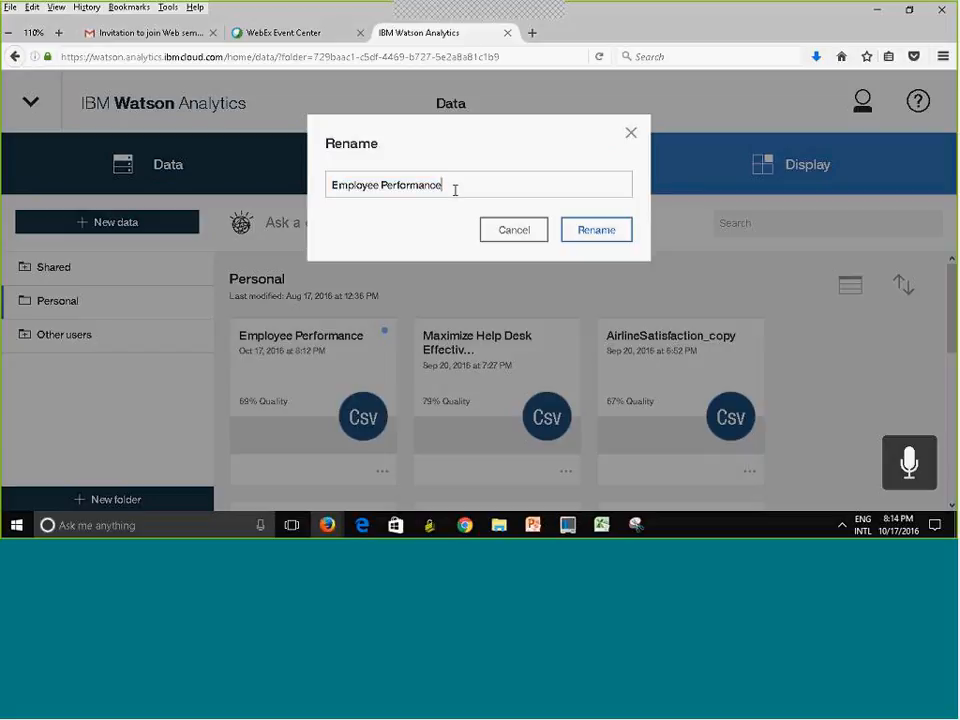
{"action": "type", "text": "Pr"}
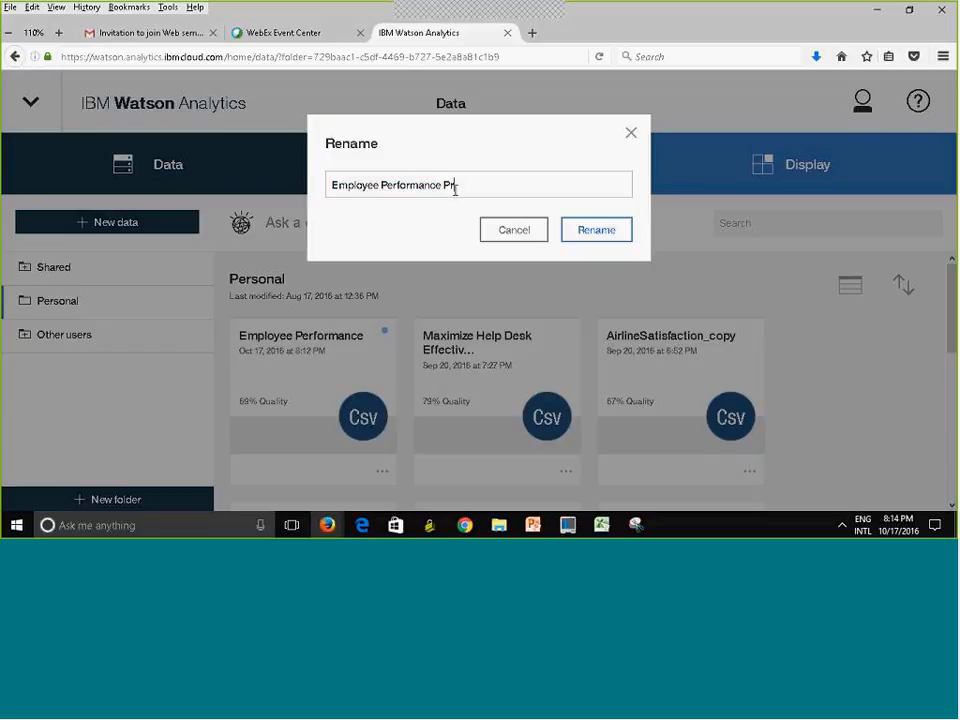
{"action": "type", "text": "actice"}
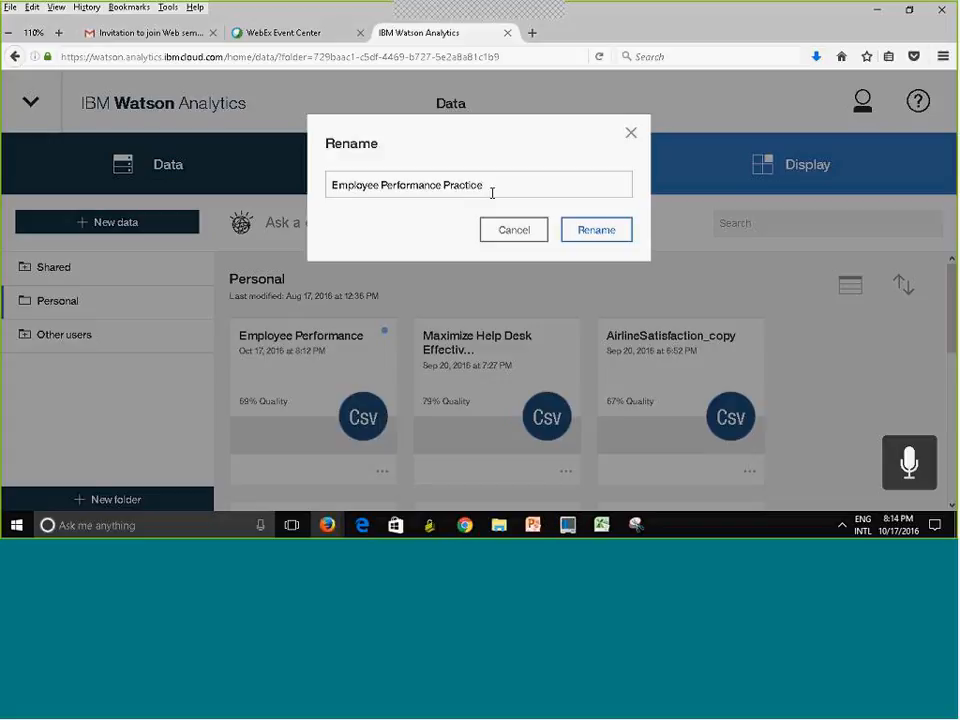
{"action": "left_click", "coordinate": [596, 231]}
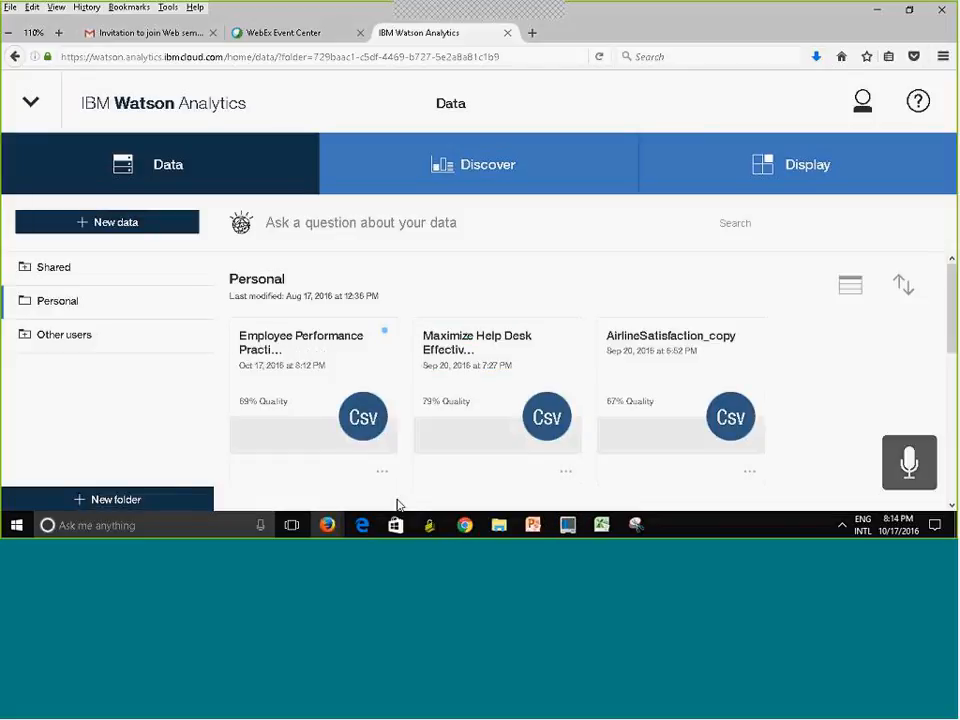
- Create a new folder named Assignment 2 inside the Personal folder
{"action": "left_click", "coordinate": [382, 474]}
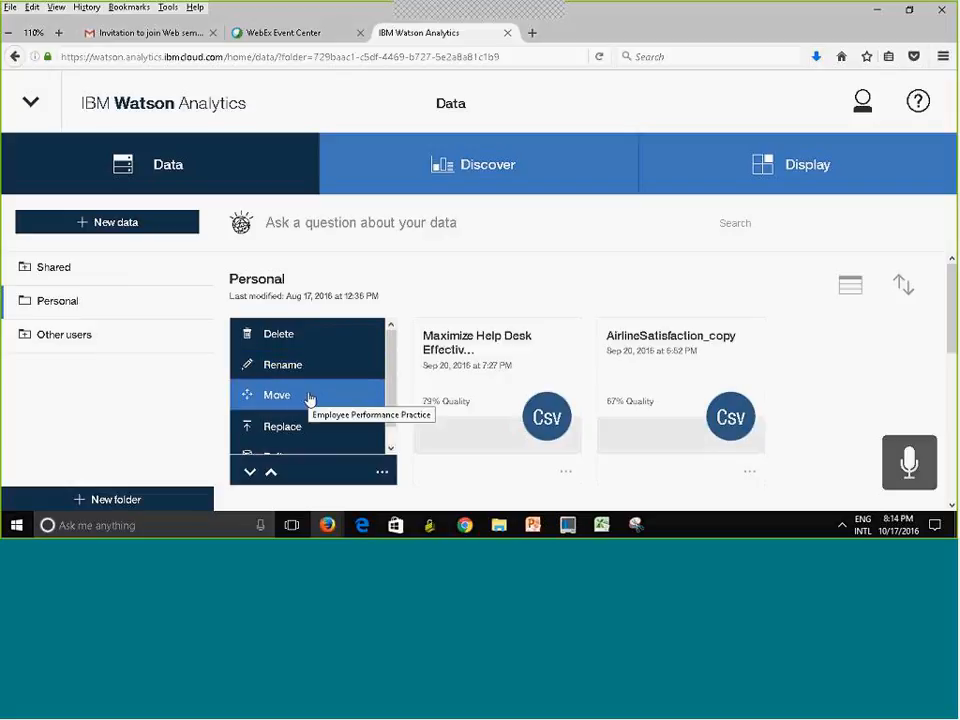
{"action": "left_click", "coordinate": [172, 417]}
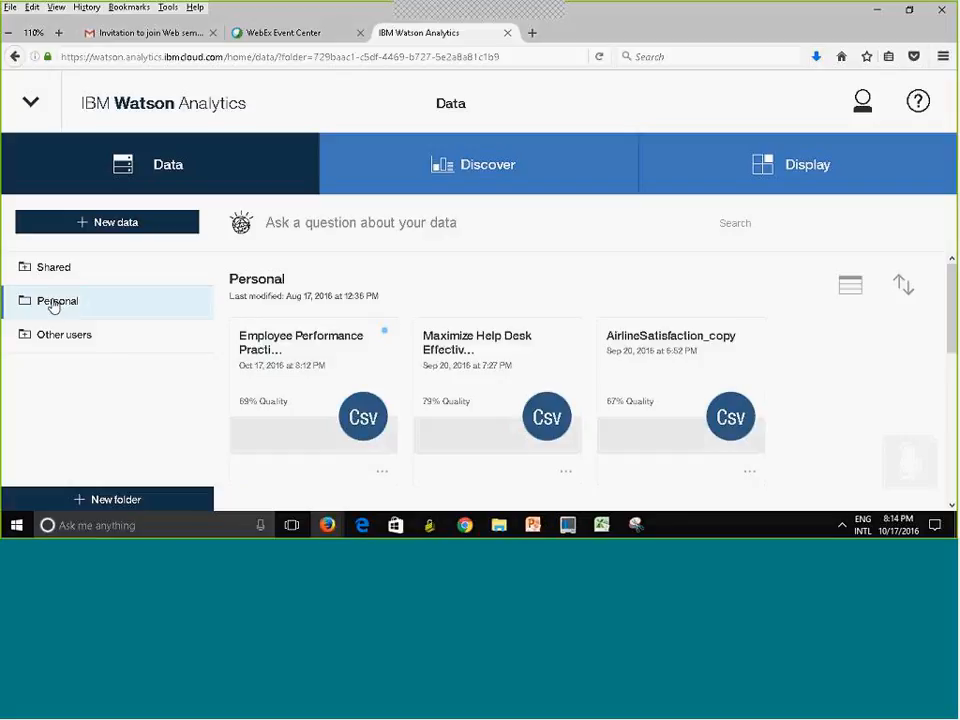
{"action": "left_click", "coordinate": [118, 500]}
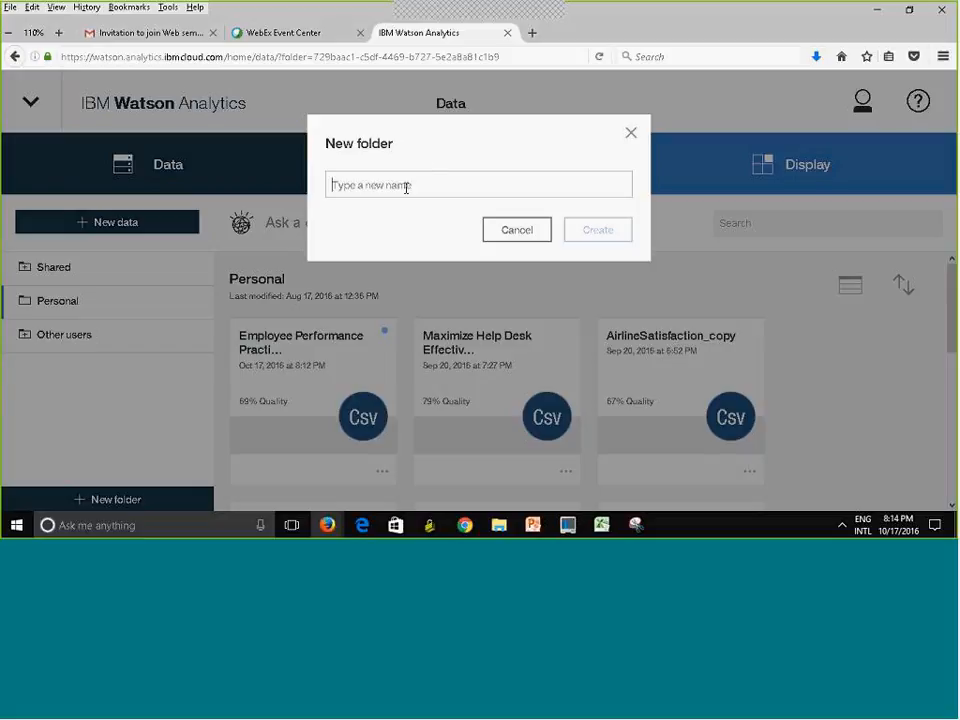
{"action": "type", "text": "Assignment 2"}
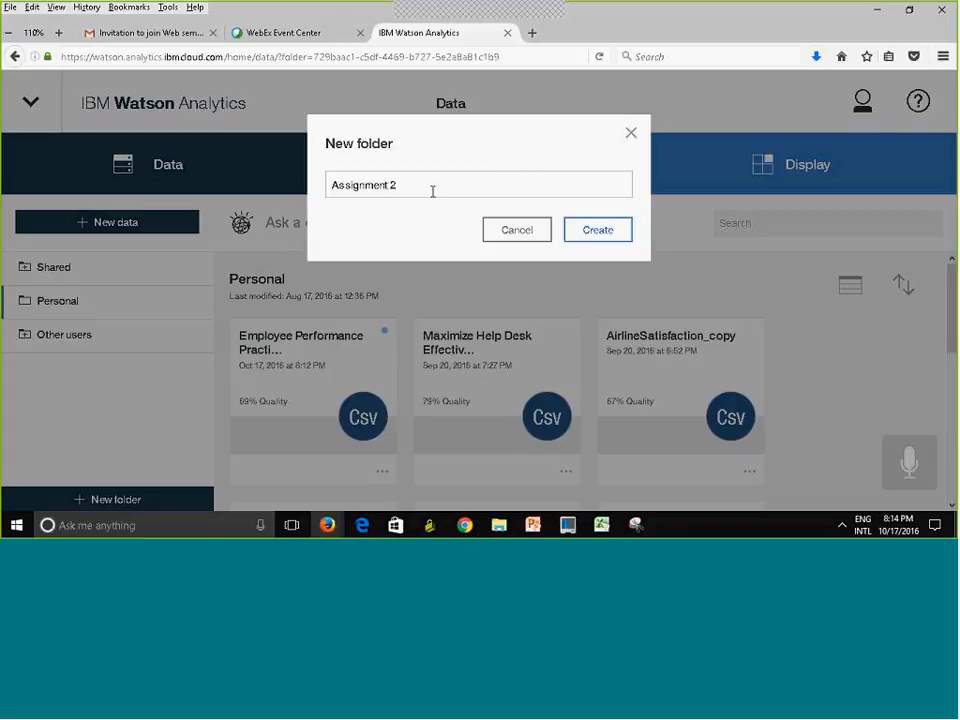
{"action": "left_click", "coordinate": [600, 233]}
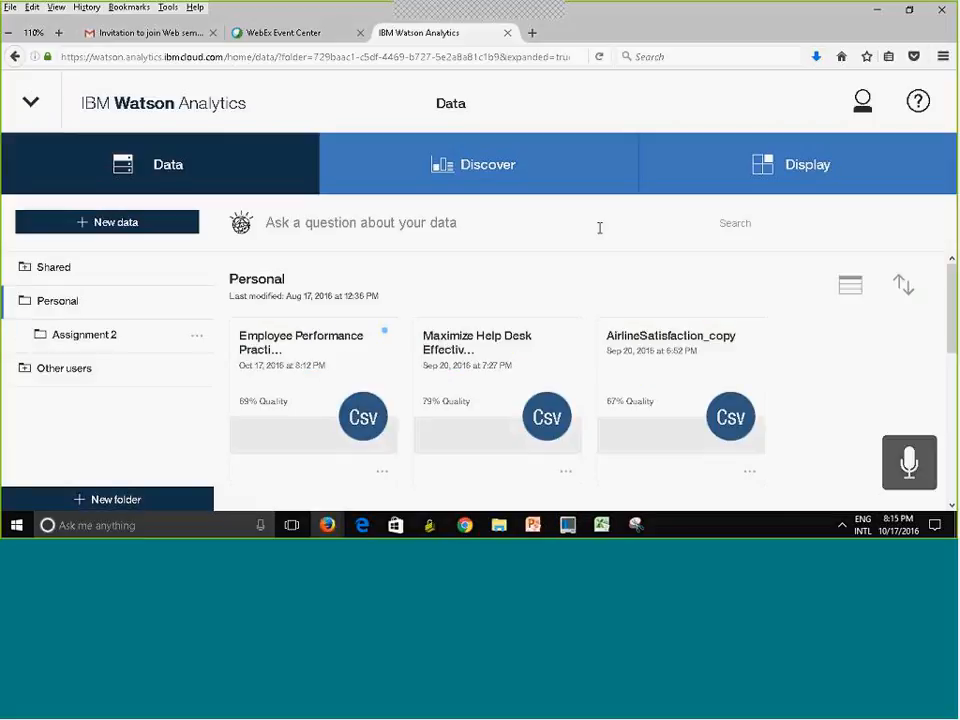
- Look inside the Assignment 2 folder and go back to the datasets in the Personal folder
{"action": "left_click", "coordinate": [81, 342]}
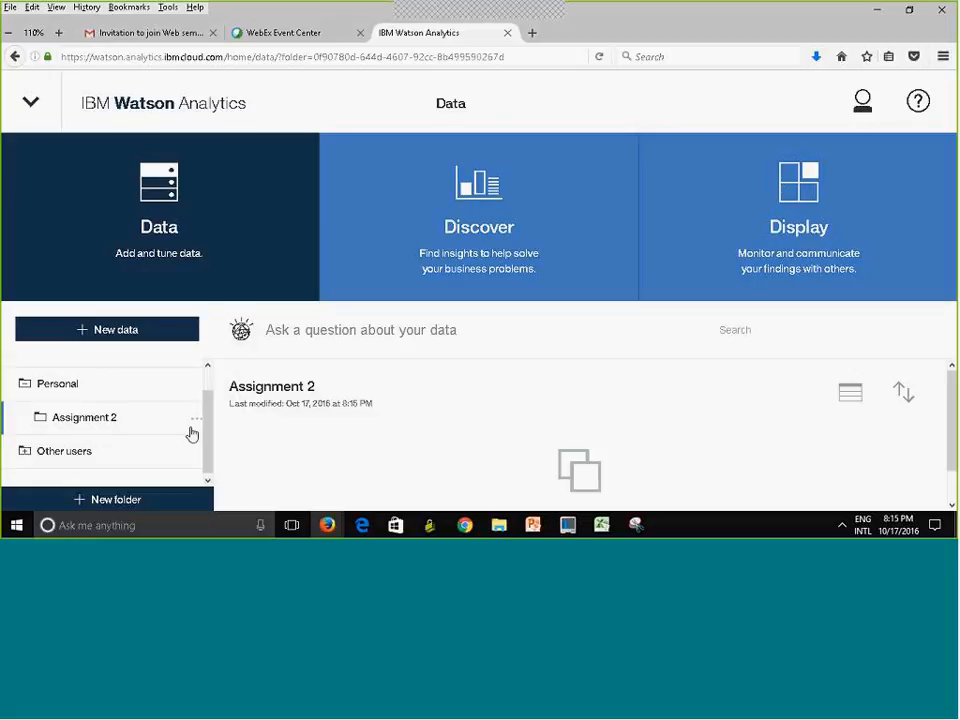
{"action": "left_click", "coordinate": [48, 386]}
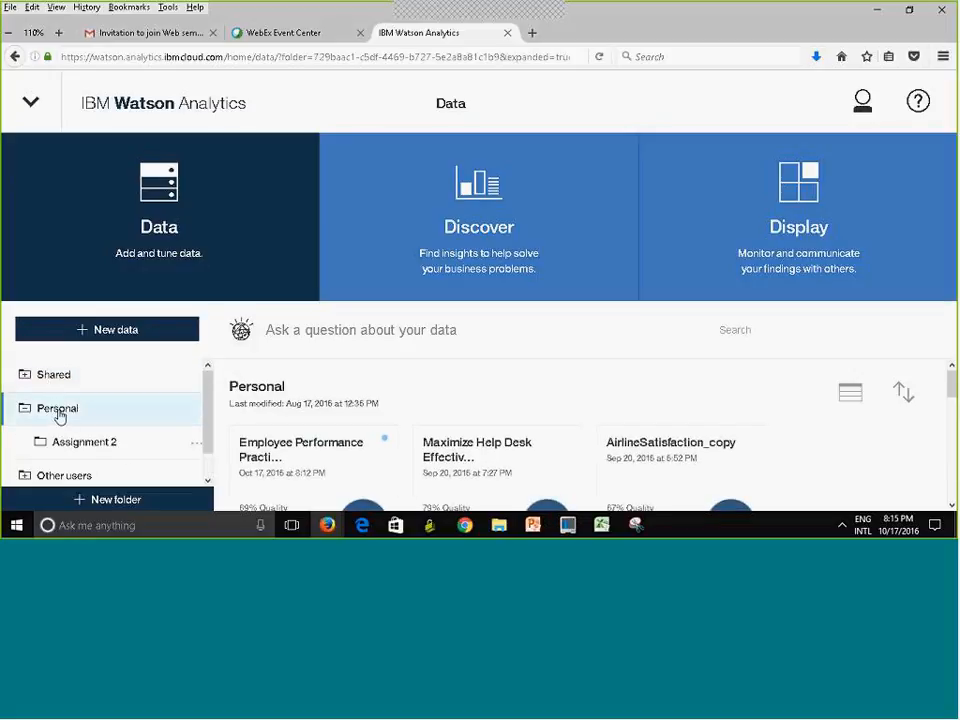
{"action": "scroll", "coordinate": [955, 400], "scroll_direction": "down", "scroll_amount": 5}
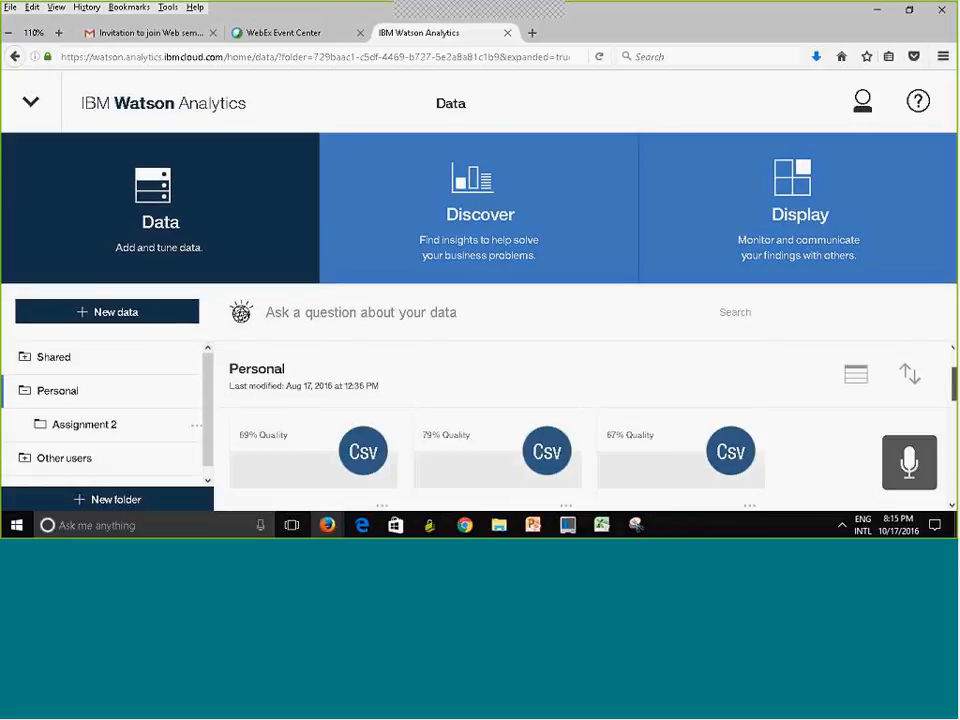
{"action": "scroll", "coordinate": [370, 478], "scroll_direction": "up", "scroll_amount": 5}
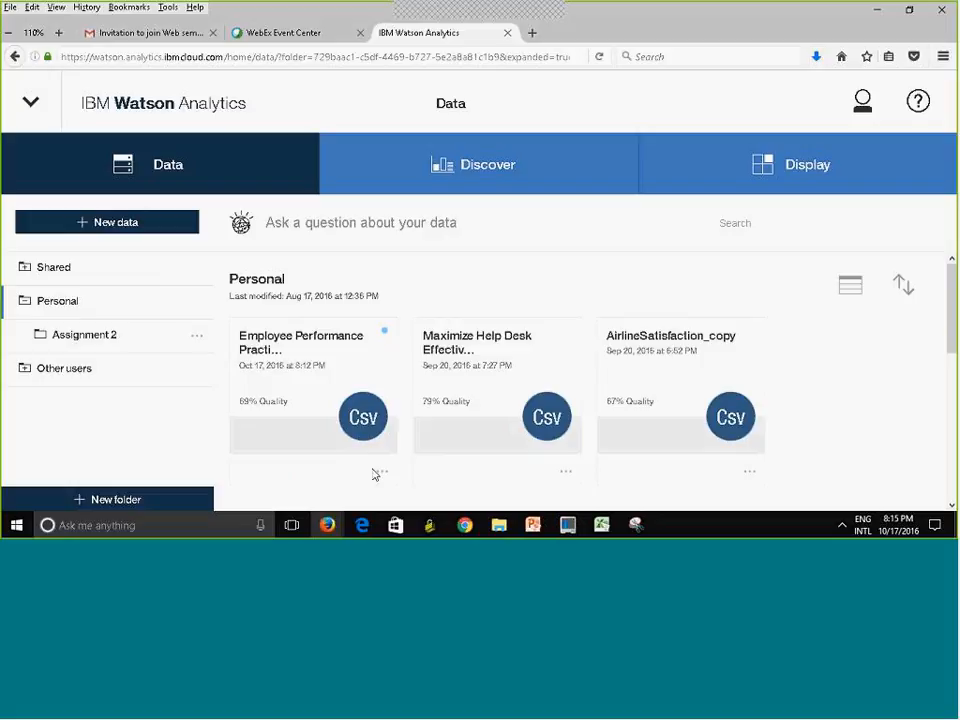
- Move the Employee Performance Practice dataset from the Personal folder into the Assignment 2 folder
{"action": "left_click", "coordinate": [381, 474]}
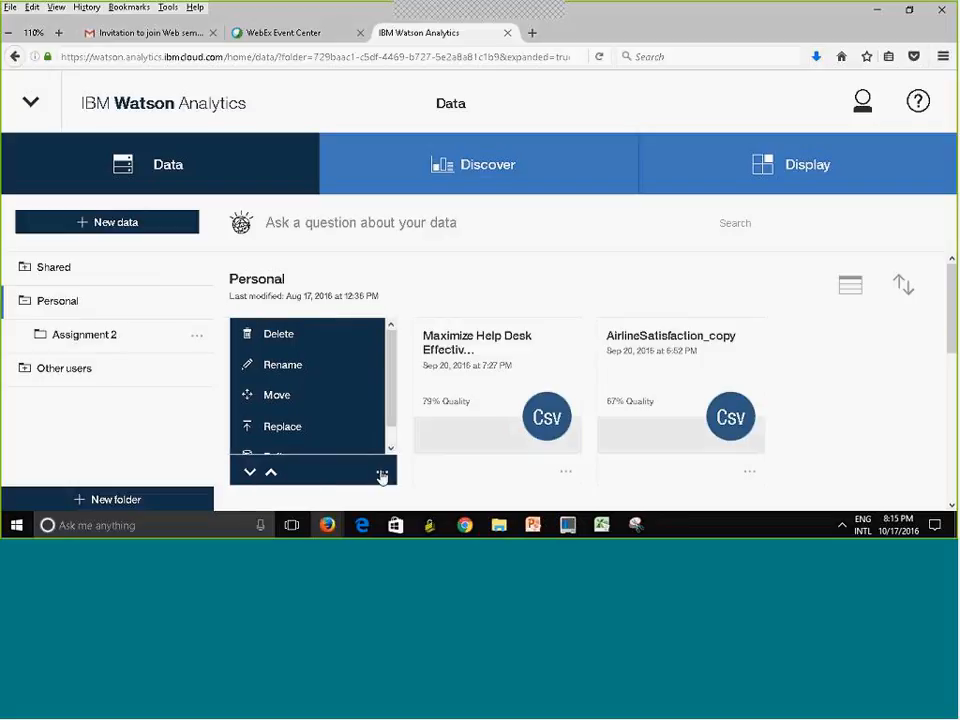
{"action": "scroll", "coordinate": [396, 390], "scroll_direction": "down", "scroll_amount": 1}
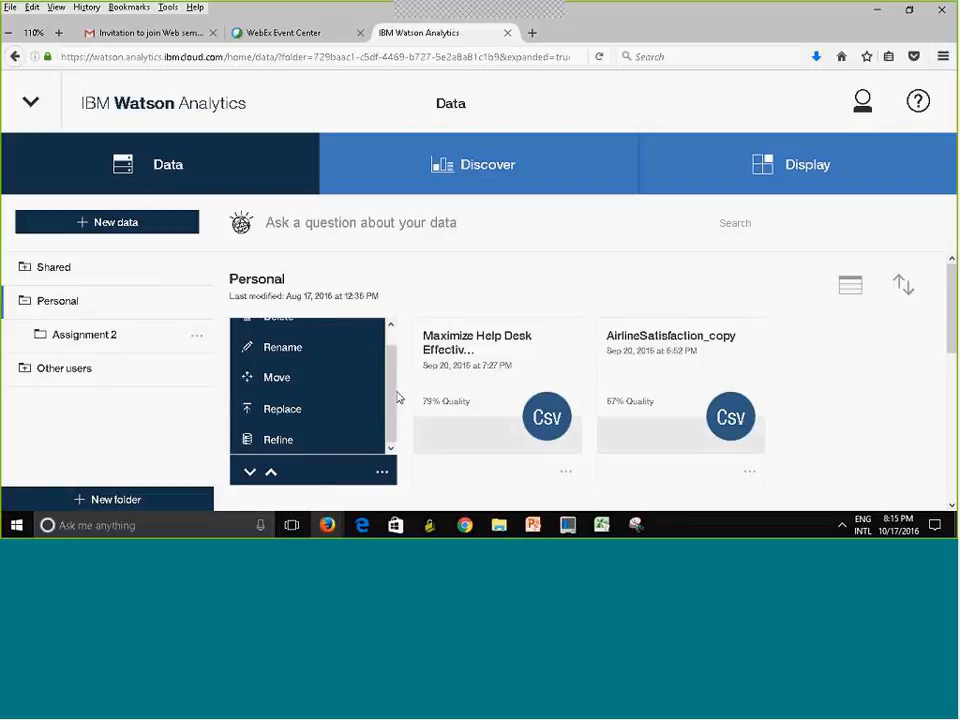
{"action": "left_click", "coordinate": [313, 380]}
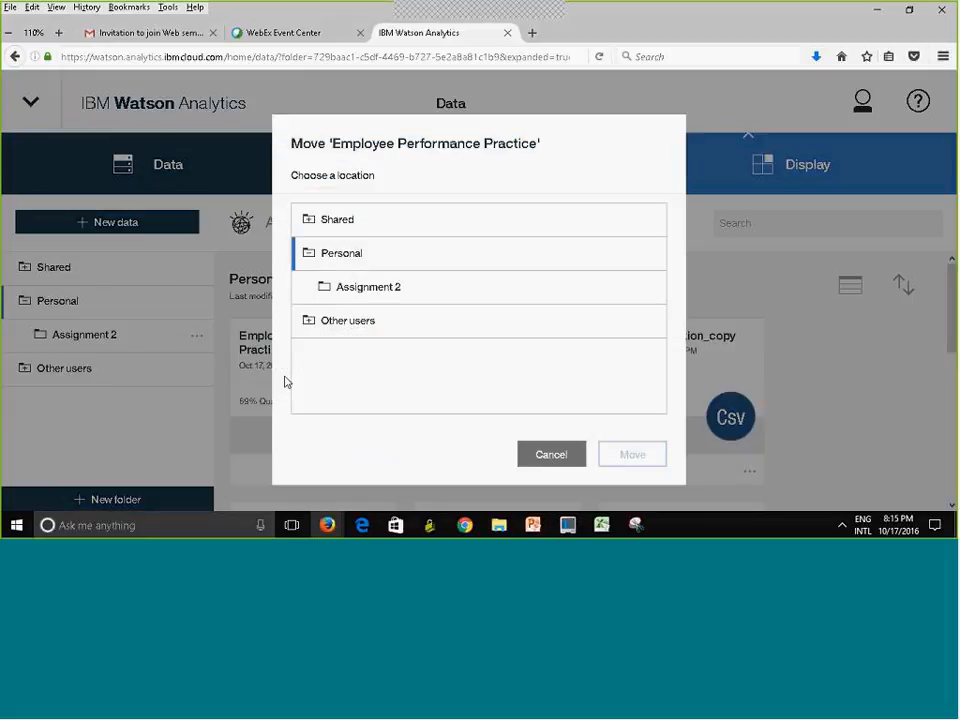
{"action": "left_click", "coordinate": [336, 289]}
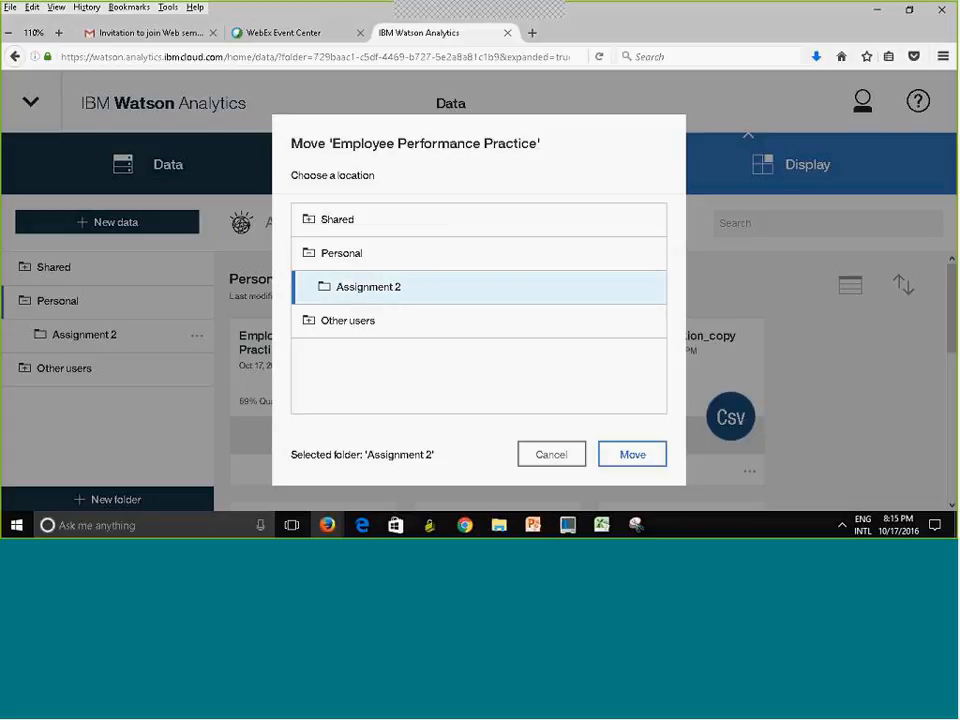
{"action": "left_click", "coordinate": [640, 456]}
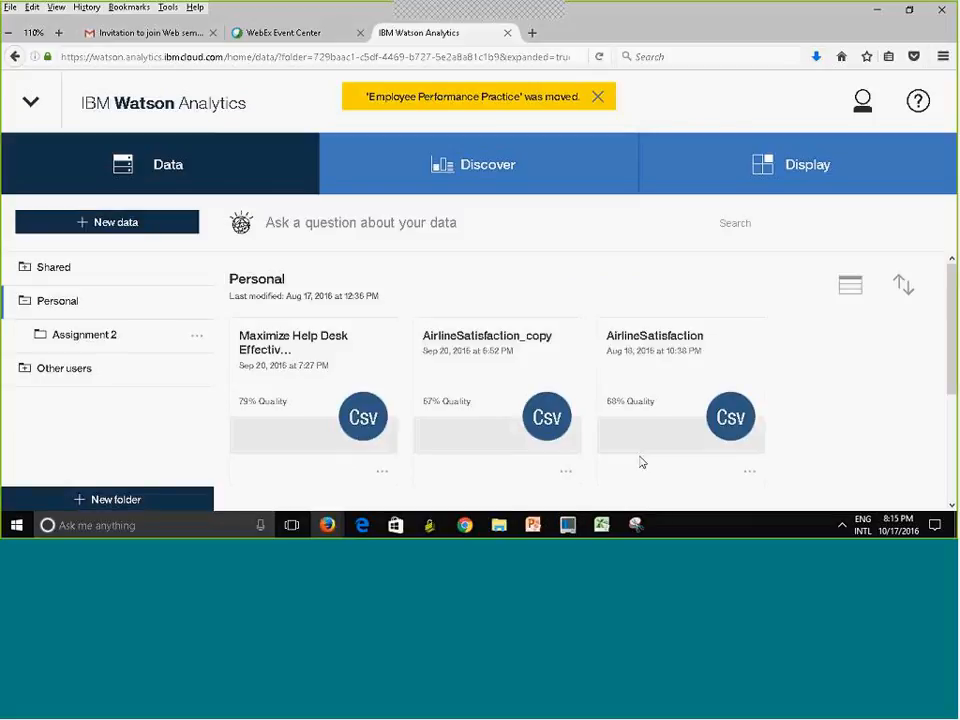
- Open the Assignment 2 folder and open its Employee Performance Practice dataset for refining
{"action": "left_click", "coordinate": [90, 337]}
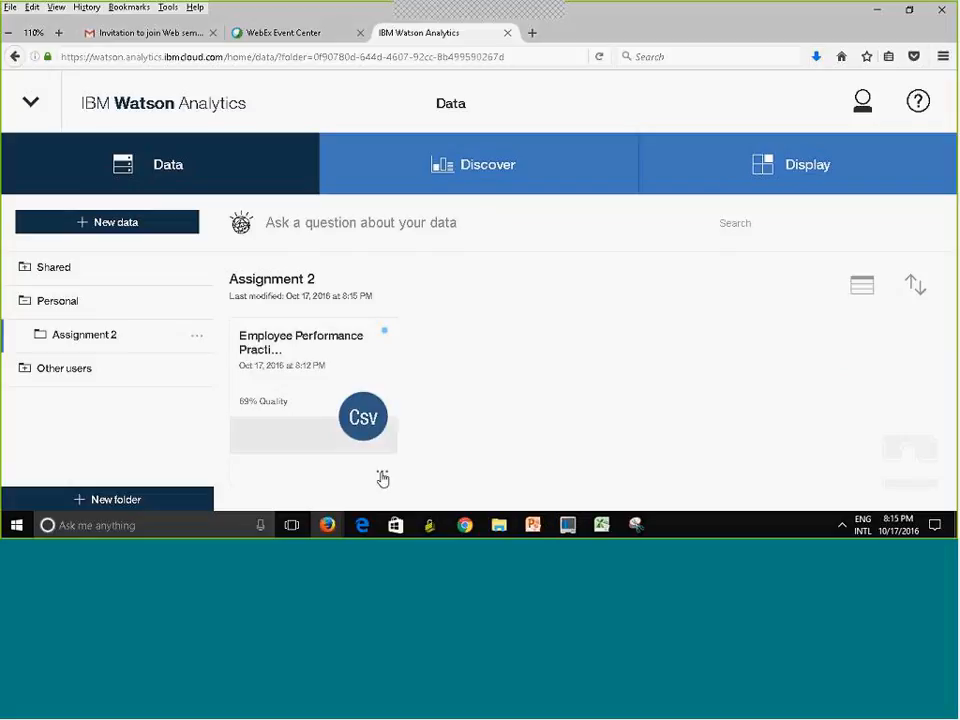
{"action": "left_click", "coordinate": [382, 477]}
{"action": "left_click_drag", "start_coordinate": [394, 386], "coordinate": [396, 405]}
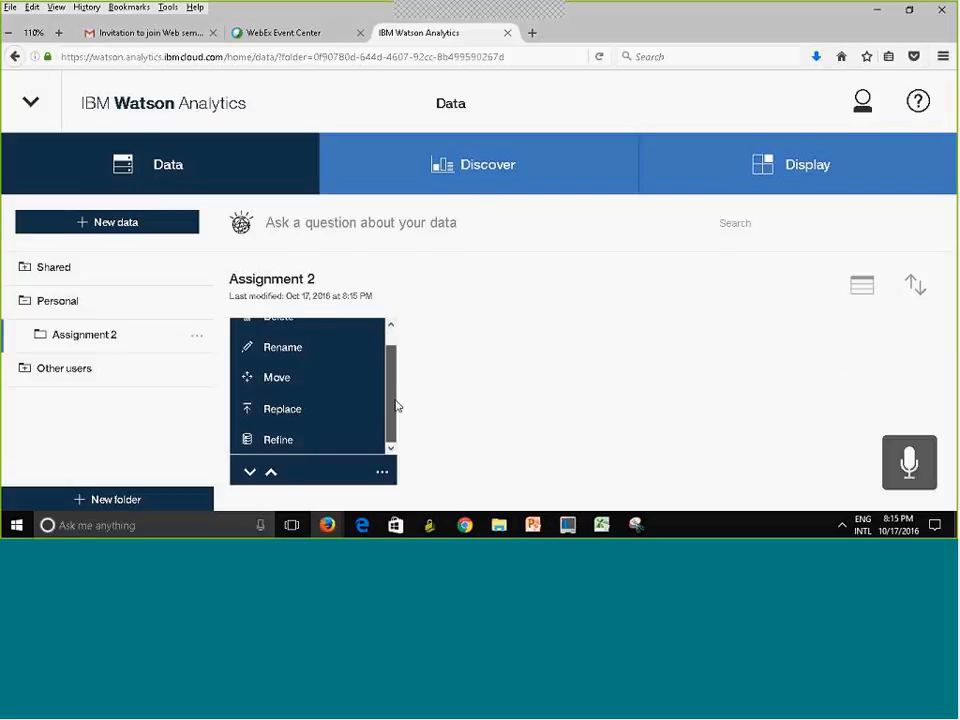
{"action": "left_click", "coordinate": [288, 441]}
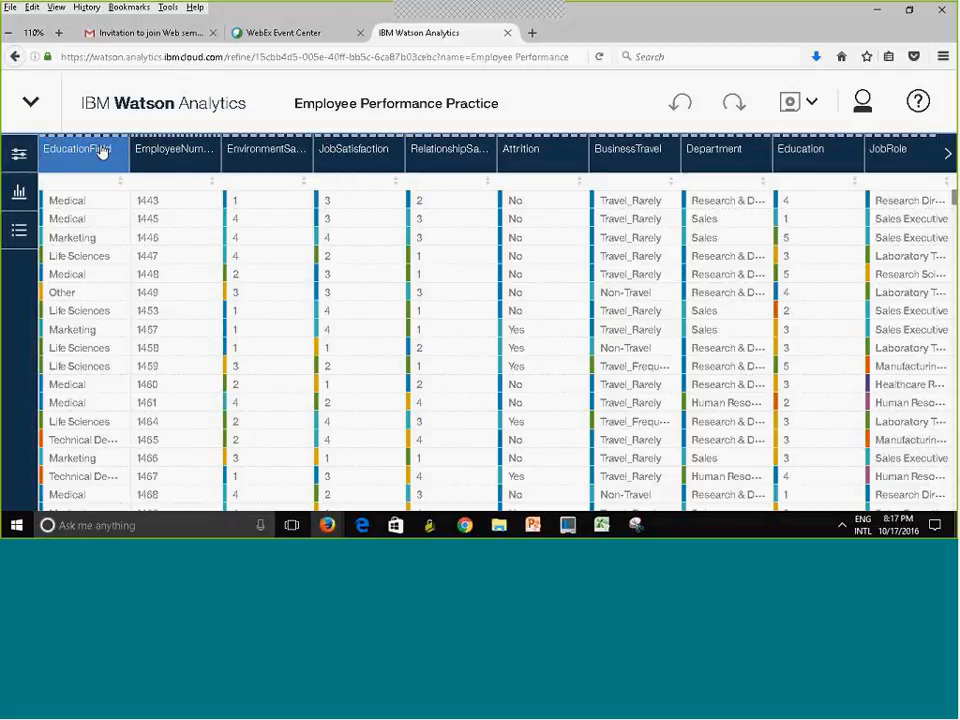
- Rename the Attrition column as Employee Attrition through its column properties
{"action": "left_click", "coordinate": [530, 153]}
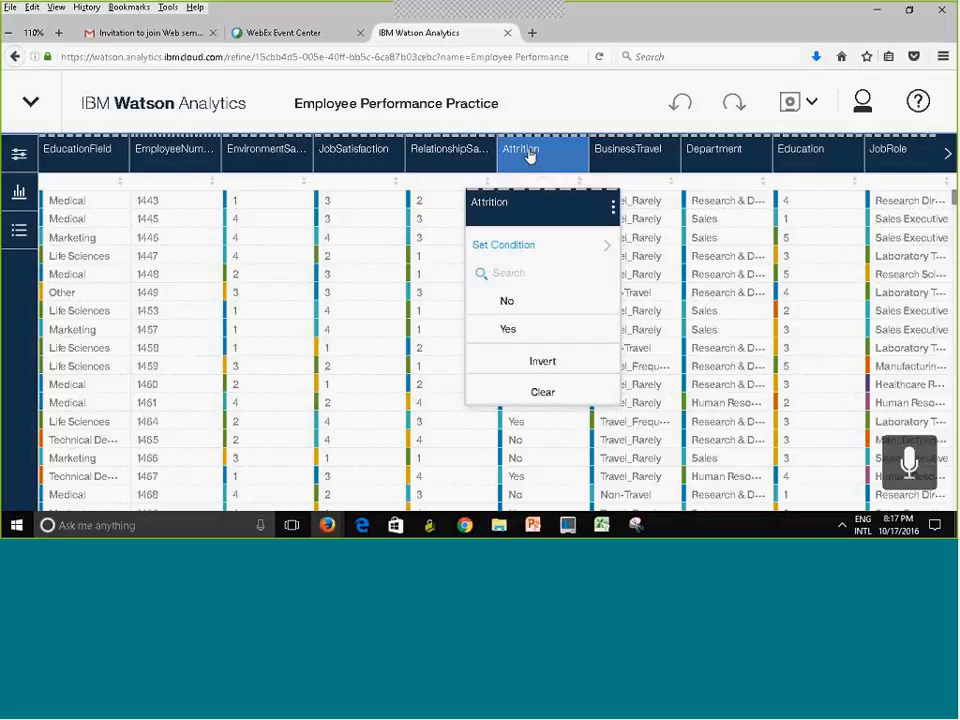
{"action": "left_click", "coordinate": [614, 210]}
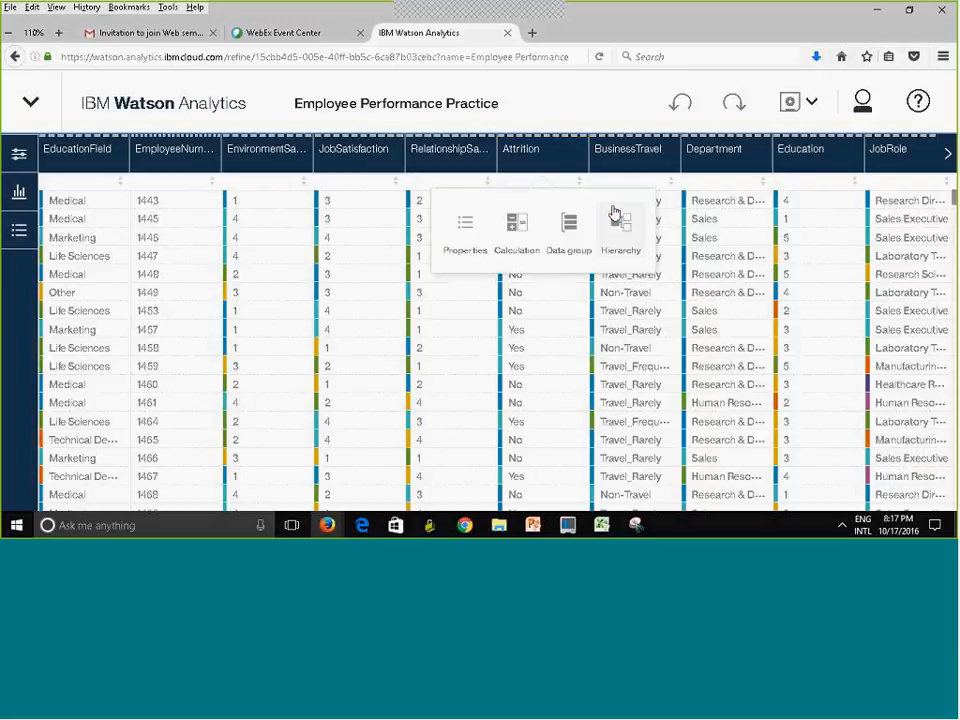
{"action": "left_click", "coordinate": [467, 232]}
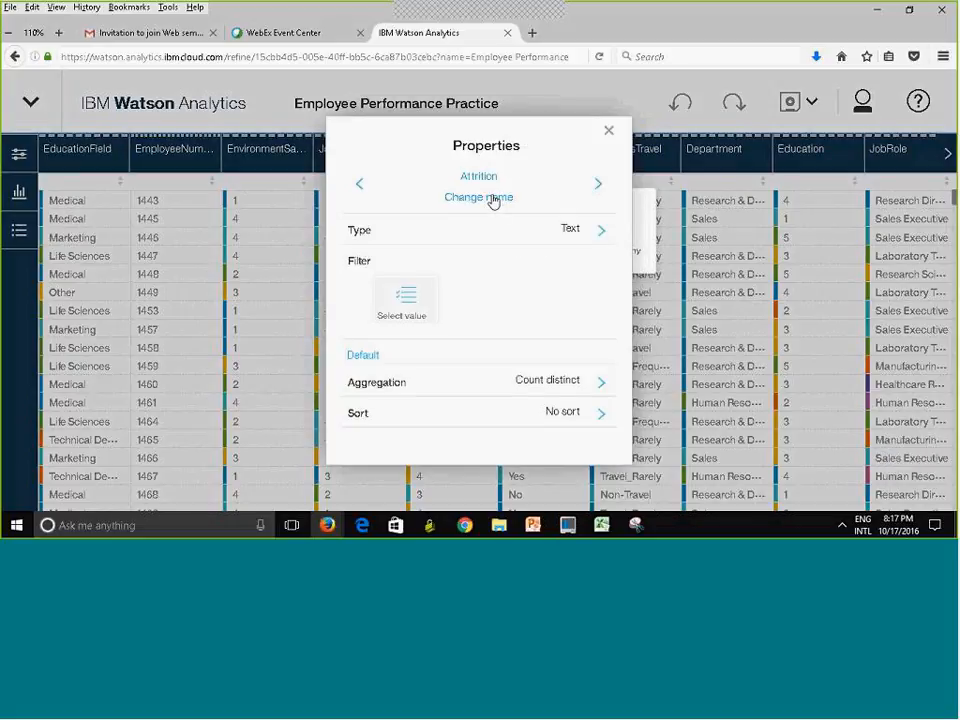
{"action": "left_click", "coordinate": [493, 203]}
{"action": "left_click", "coordinate": [475, 176]}
{"action": "left_click", "coordinate": [508, 177]}
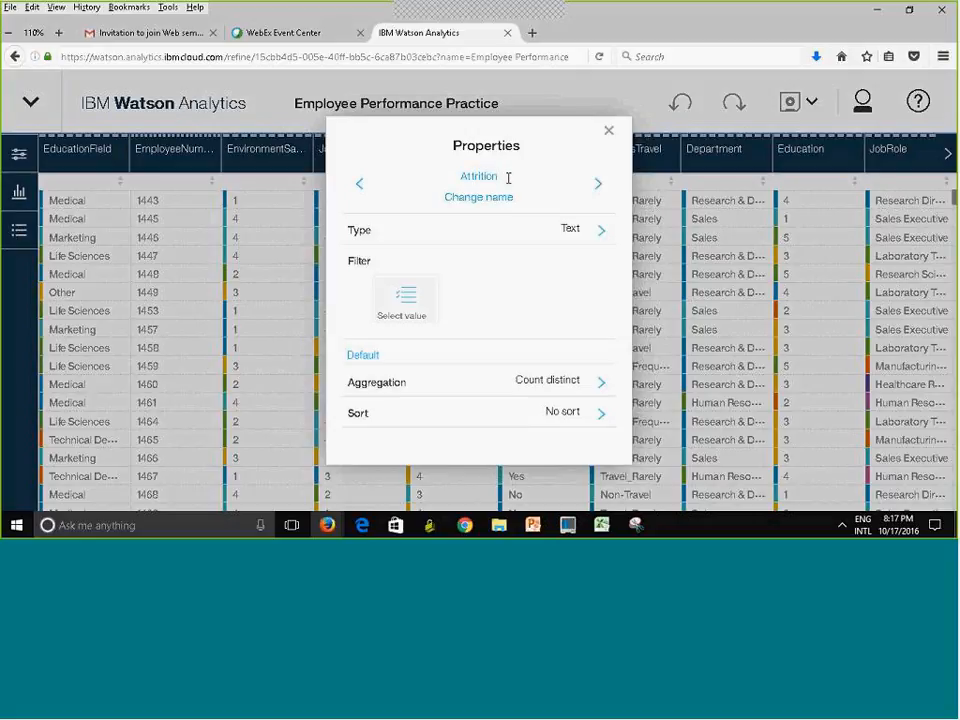
{"action": "left_click", "coordinate": [463, 177]}
{"action": "type", "text": "Employee"}
{"action": "left_click", "coordinate": [609, 134]}
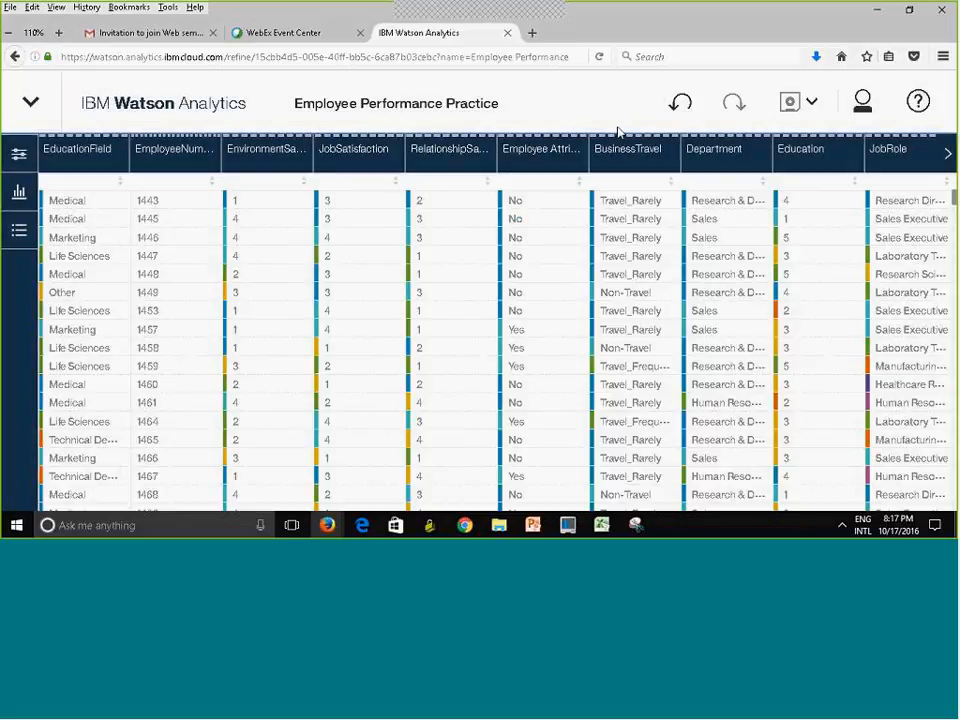
{"action": "left_click", "coordinate": [538, 162]}
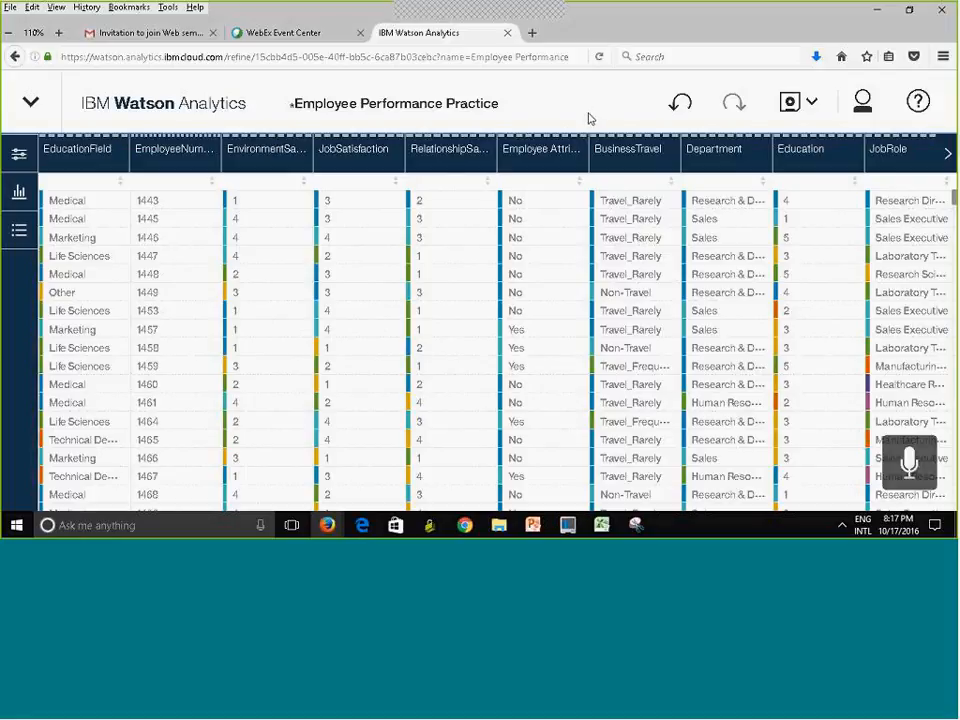
- Save the refined dataset as Employee Performance Practice Modified in the Assignment 2 folder under Personal
{"action": "left_click", "coordinate": [813, 110]}
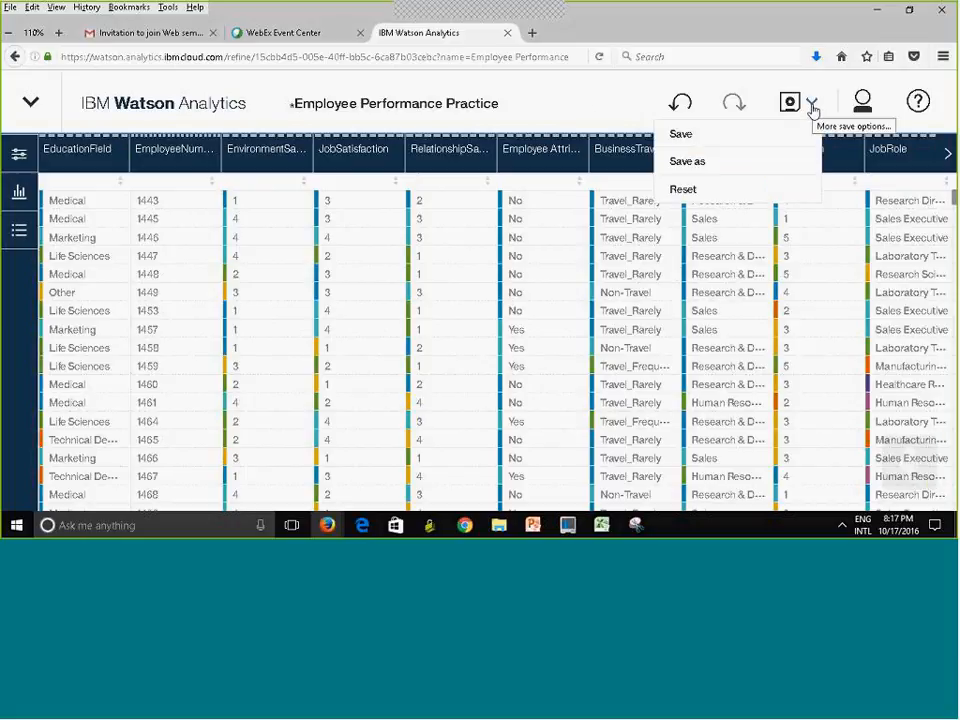
{"action": "left_click", "coordinate": [679, 171]}
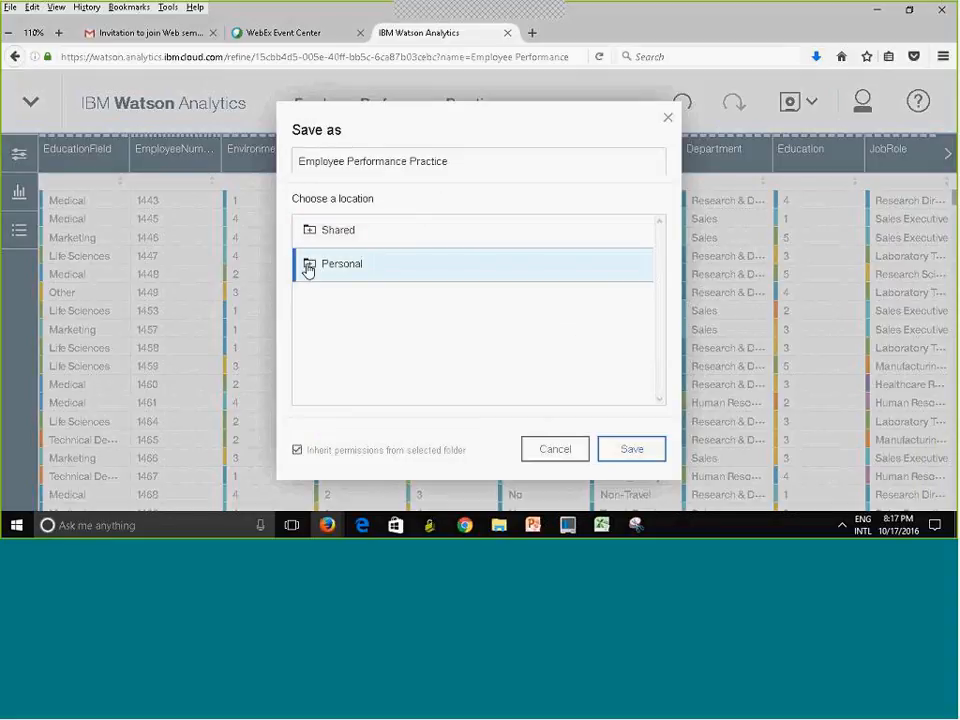
{"action": "left_click", "coordinate": [308, 268]}
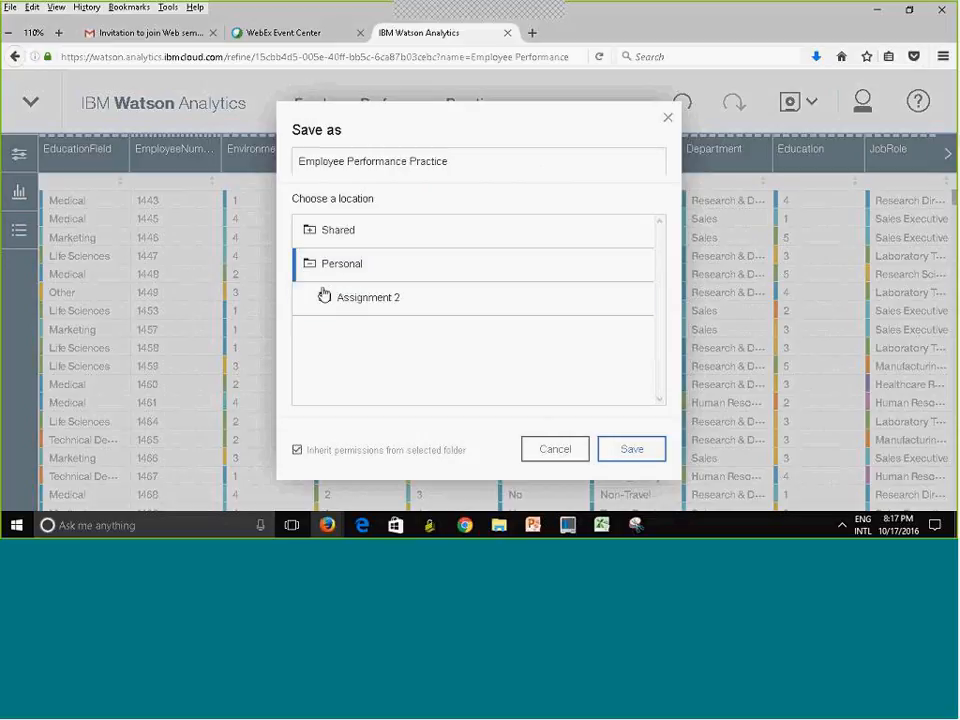
{"action": "left_click", "coordinate": [352, 306]}
{"action": "left_click", "coordinate": [465, 164]}
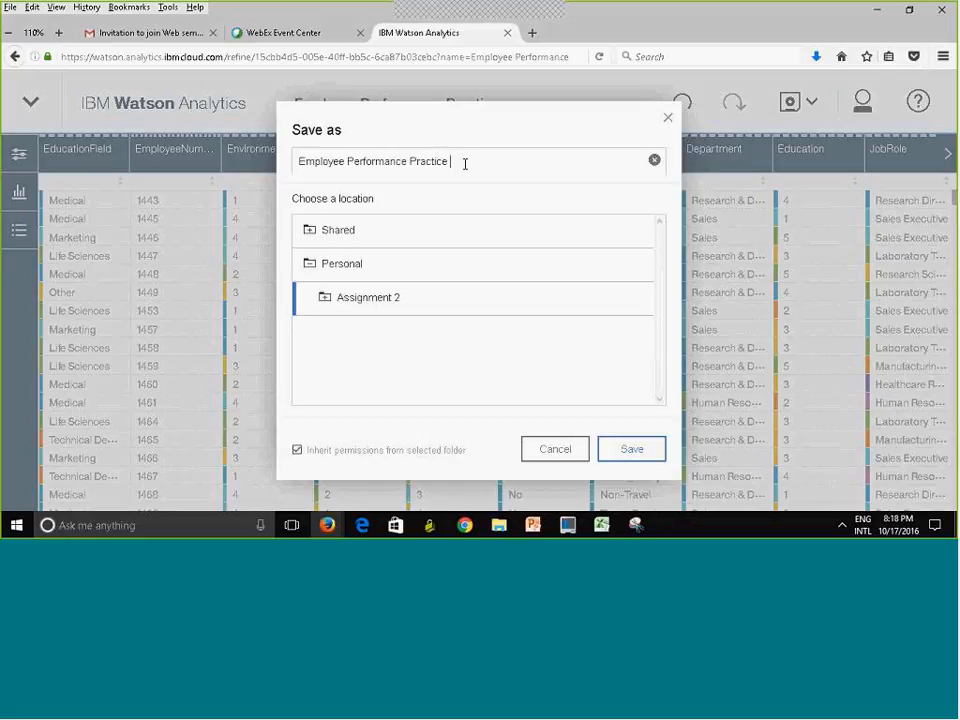
{"action": "type", "text": "Modified"}
{"action": "left_click", "coordinate": [633, 450]}
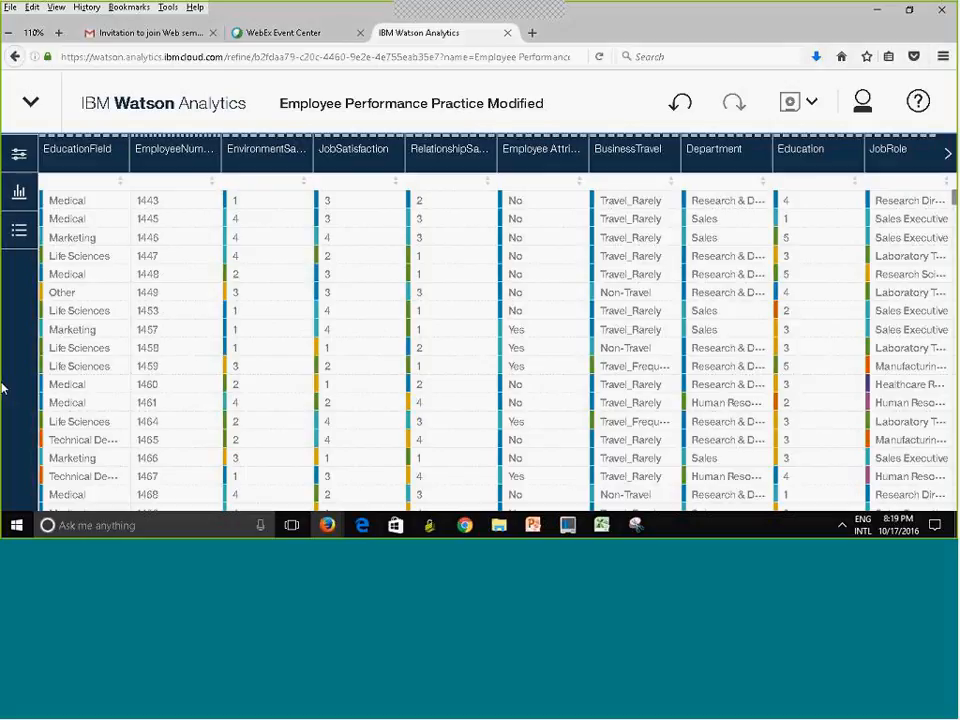
- Browse through the dataset's columns and inspect the properties of the Age column
{"action": "left_click", "coordinate": [450, 150]}
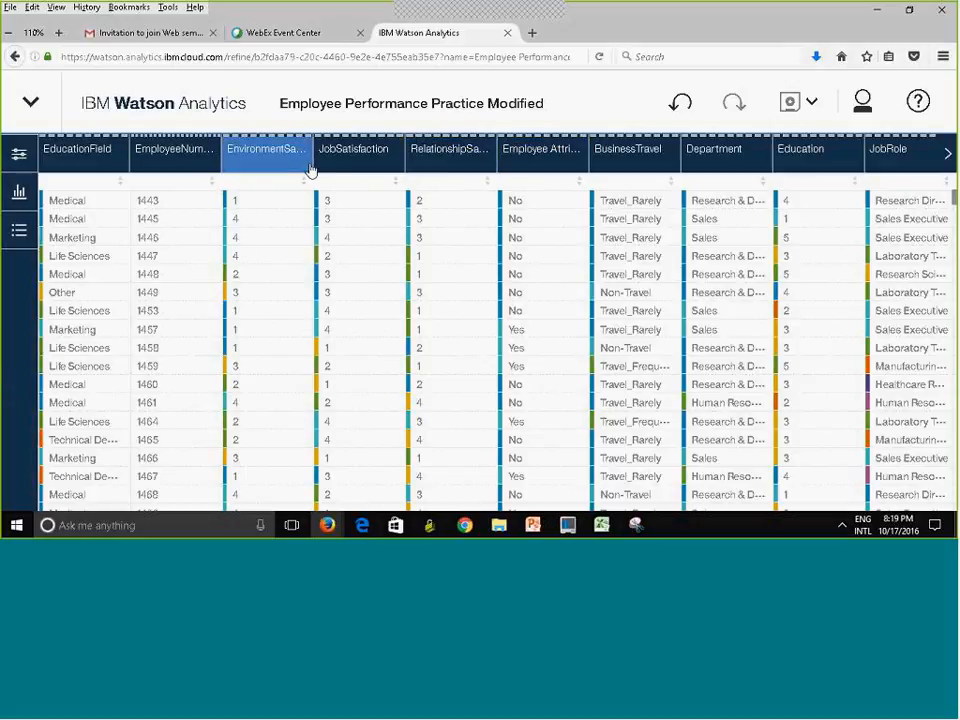
{"action": "left_click", "coordinate": [948, 156]}
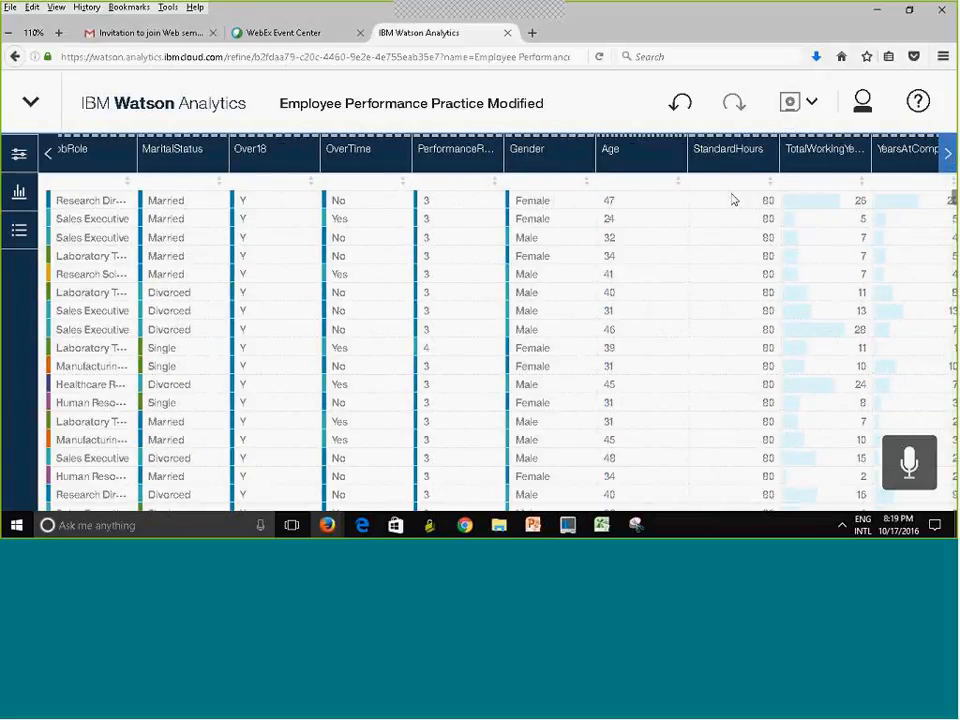
{"action": "left_click", "coordinate": [948, 155]}
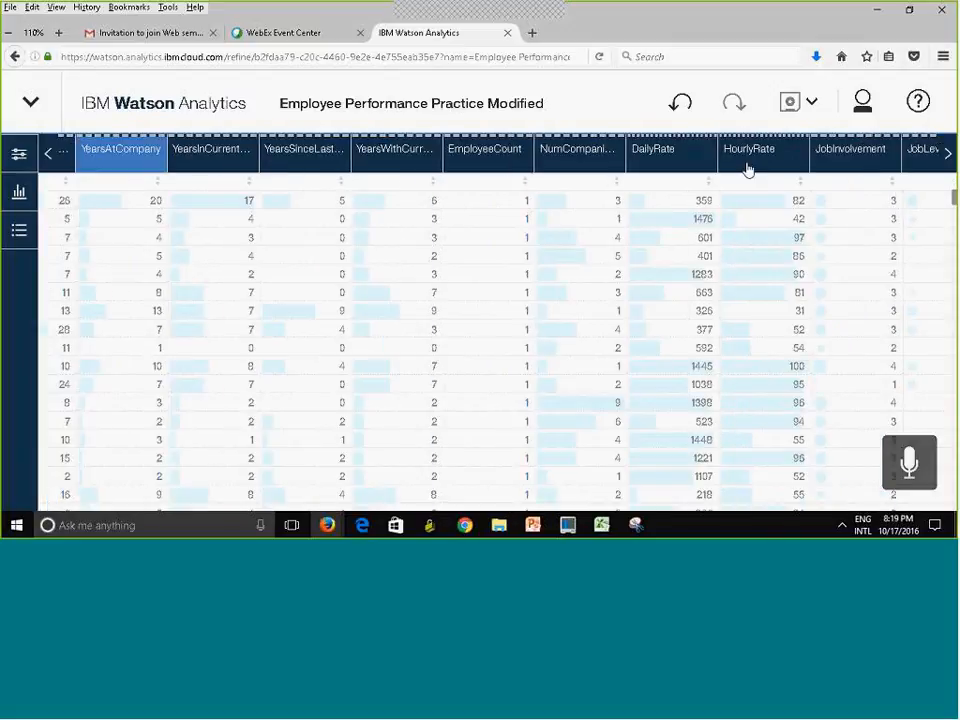
{"action": "left_click", "coordinate": [46, 153]}
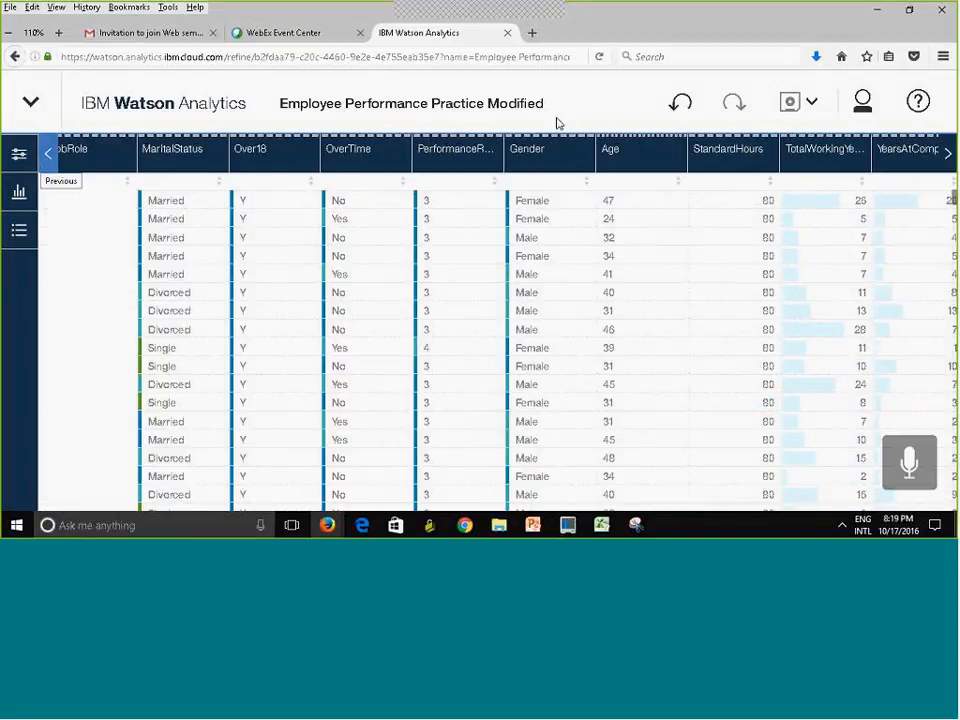
{"action": "left_click", "coordinate": [657, 157]}
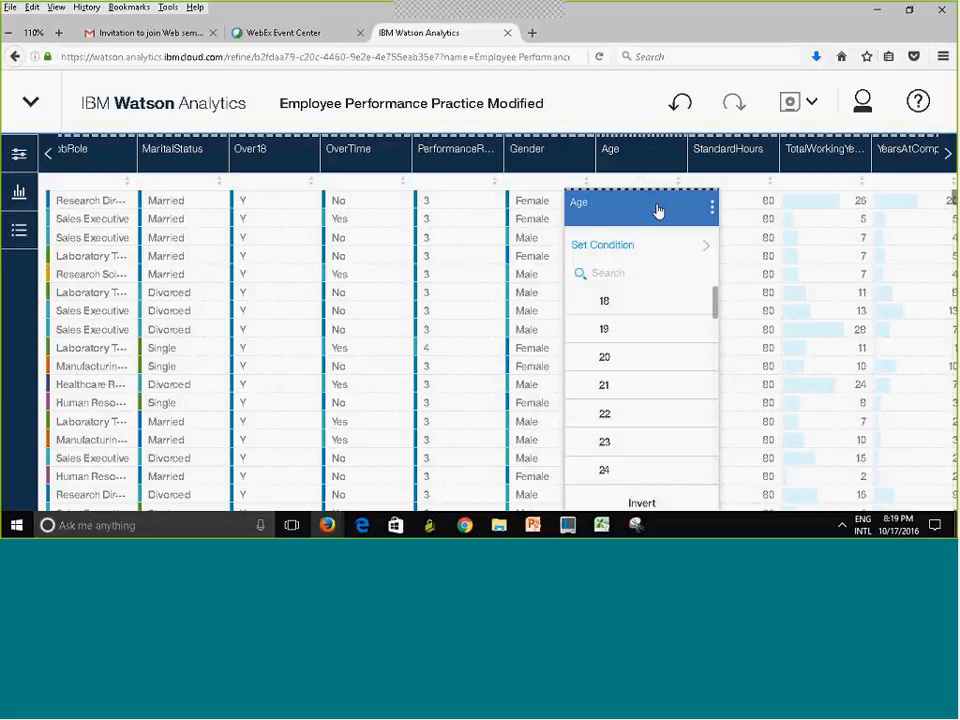
{"action": "left_click", "coordinate": [657, 210]}
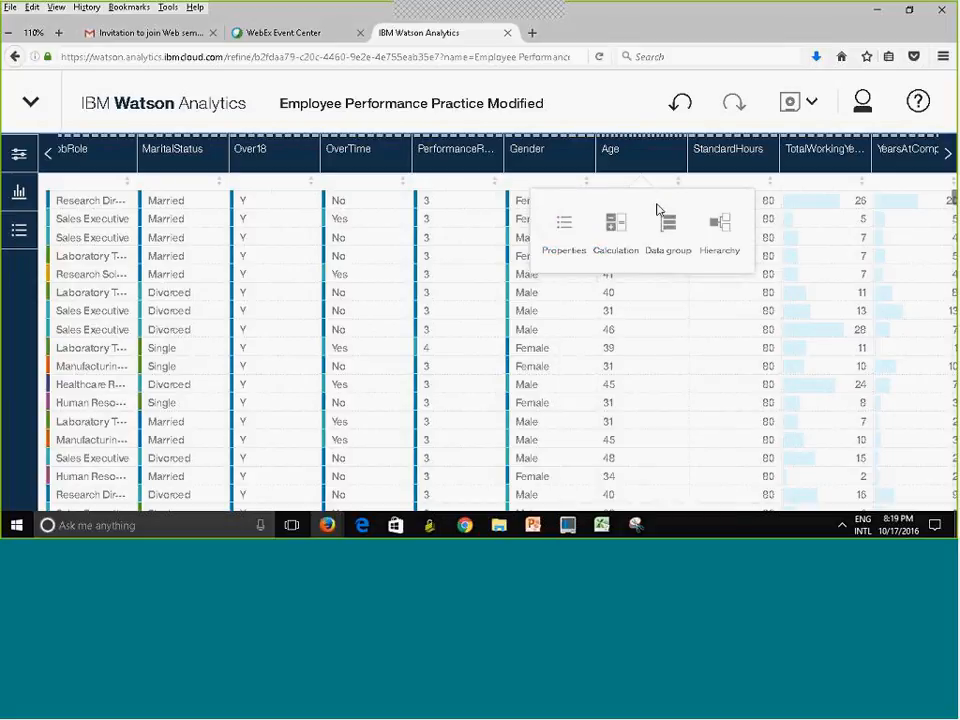
{"action": "left_click", "coordinate": [563, 222]}
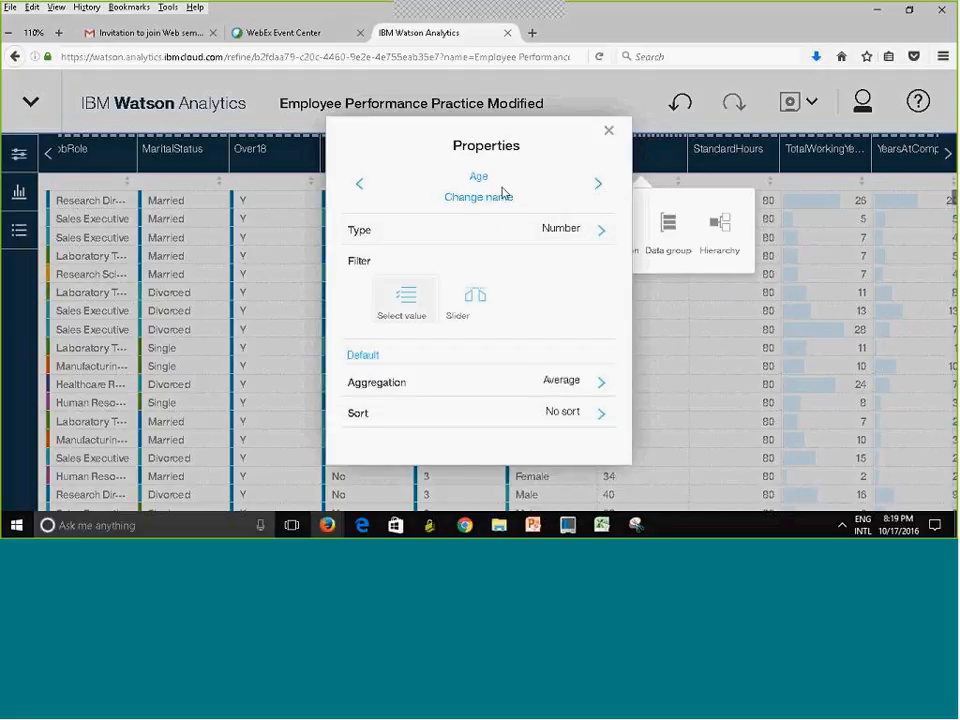
{"action": "left_click", "coordinate": [608, 131]}
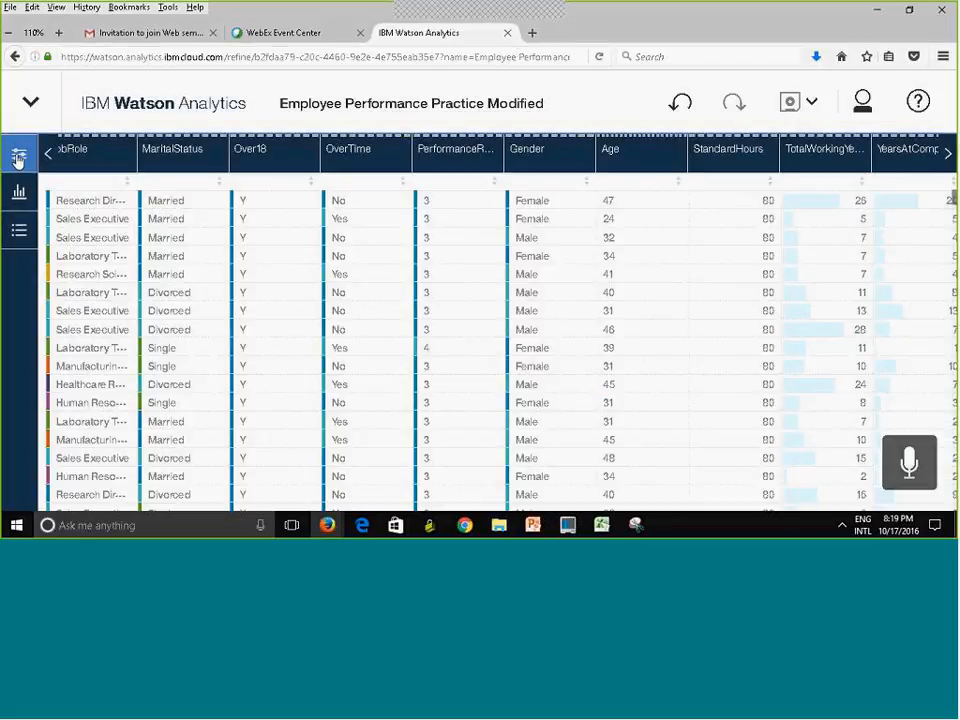
- Find the Age column in the column list with the search term "age" and hide it from the dataset
{"action": "left_click", "coordinate": [18, 158]}
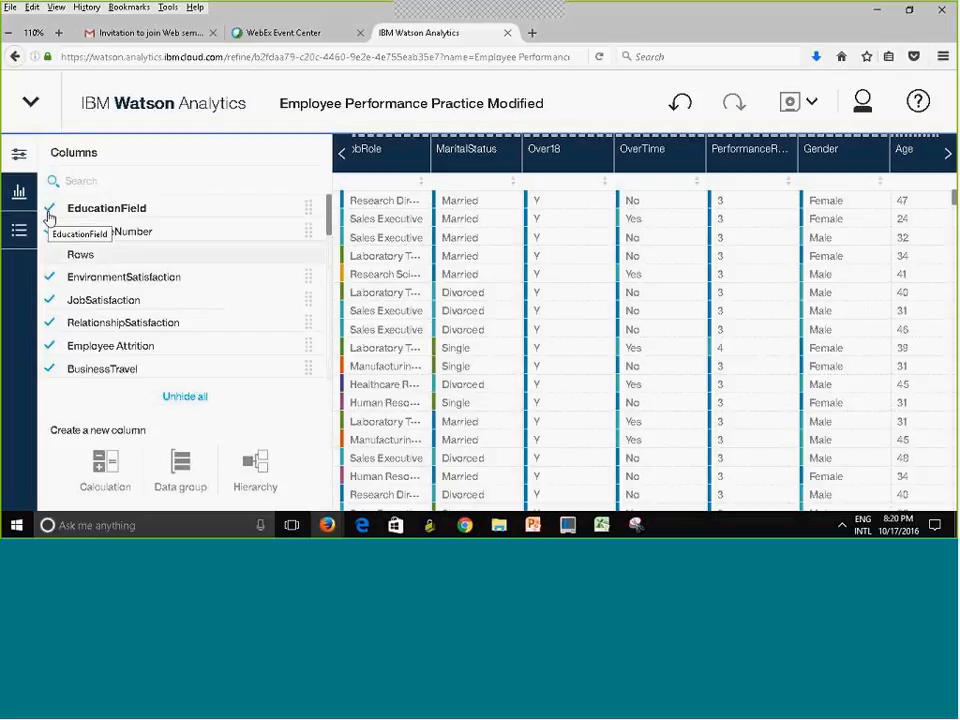
{"action": "left_click", "coordinate": [88, 181]}
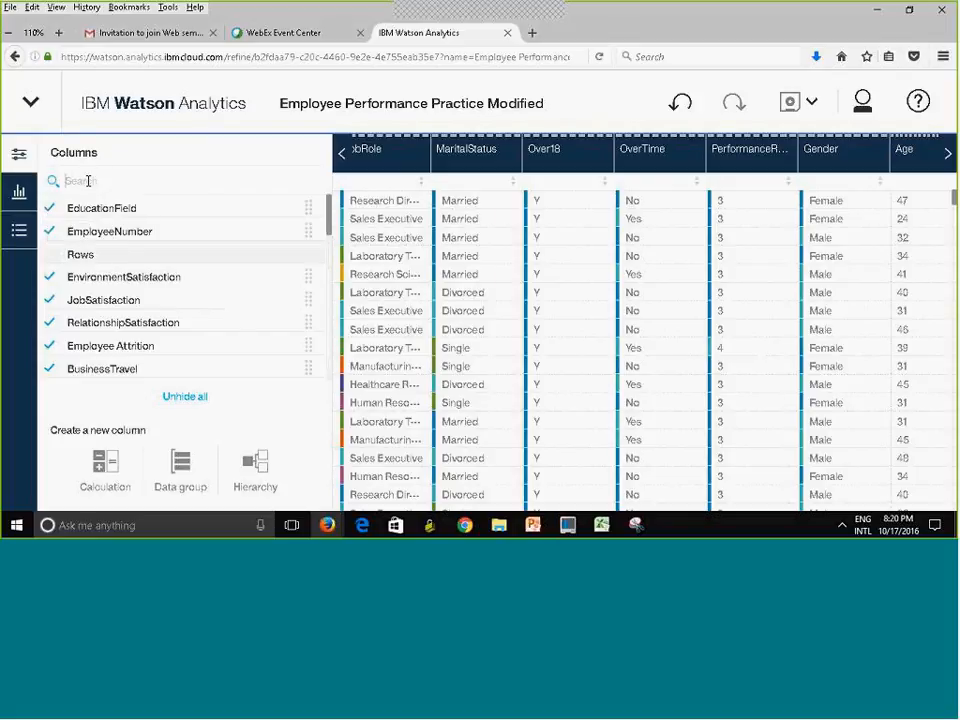
{"action": "type", "text": "age"}
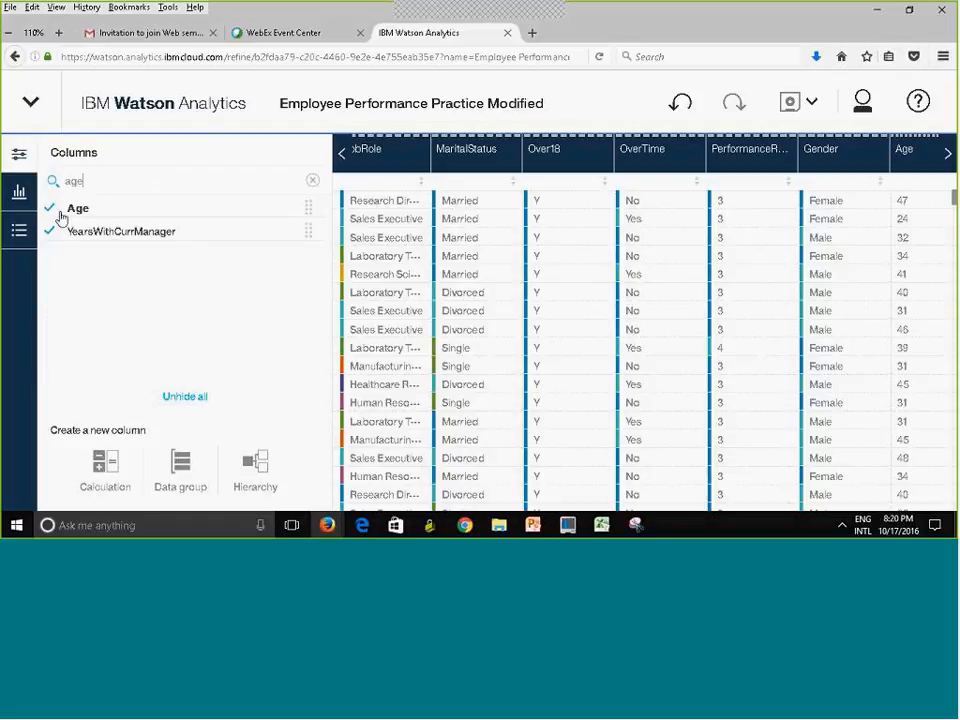
{"action": "left_click", "coordinate": [47, 213]}
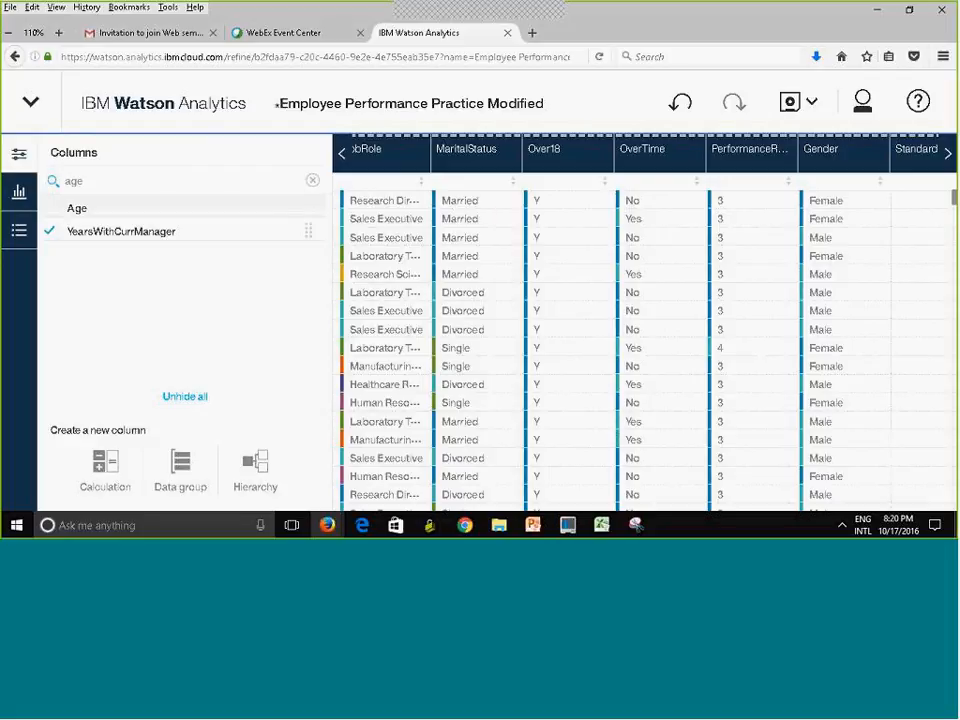
{"action": "left_click", "coordinate": [312, 180]}
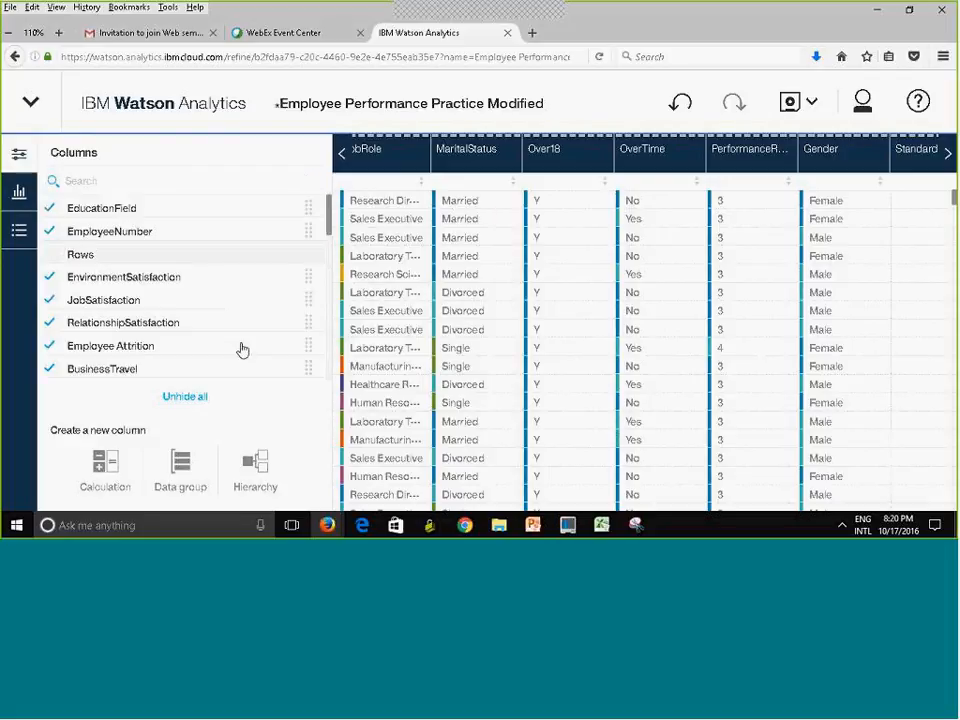
{"action": "left_click", "coordinate": [19, 157]}
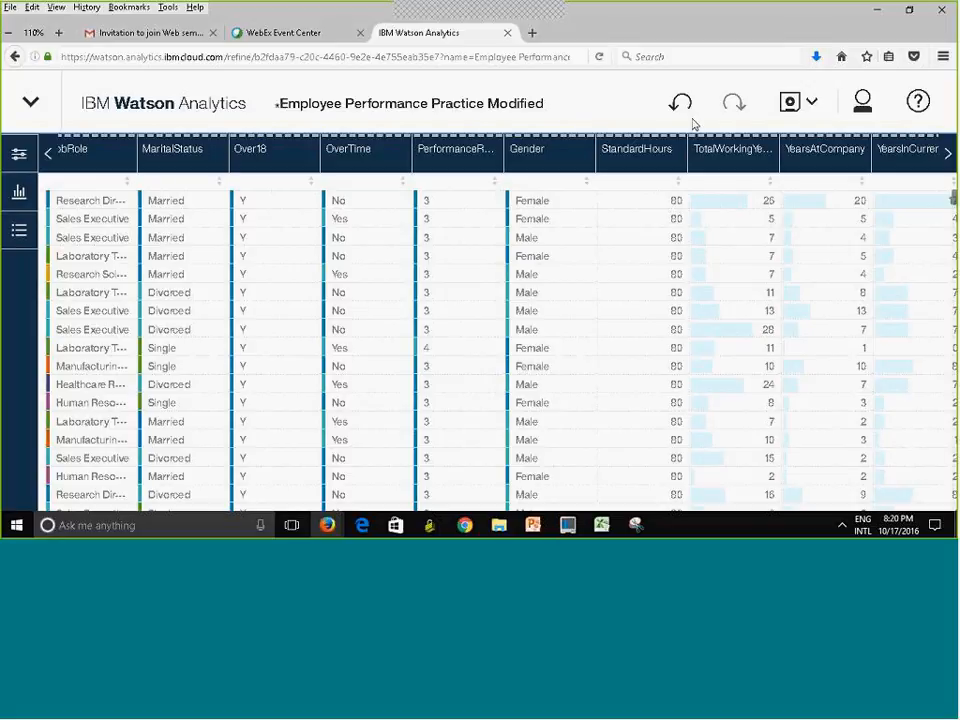
- Search the column list for "age" to check the Age entry, and clear the search
{"action": "left_click", "coordinate": [5, 163]}
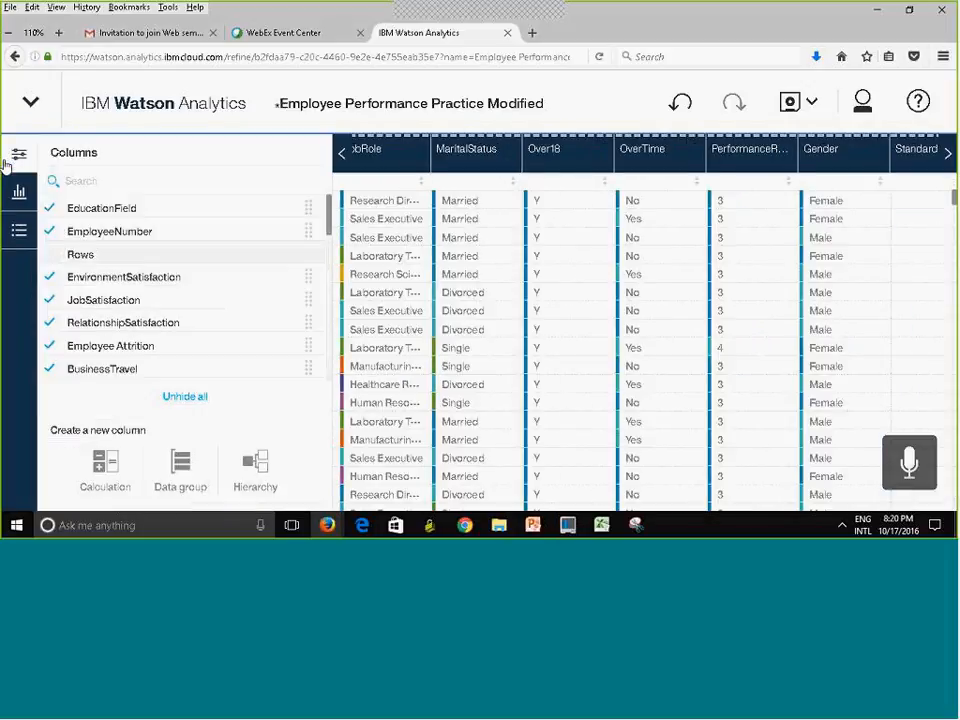
{"action": "left_click", "coordinate": [94, 182]}
{"action": "type", "text": "age"}
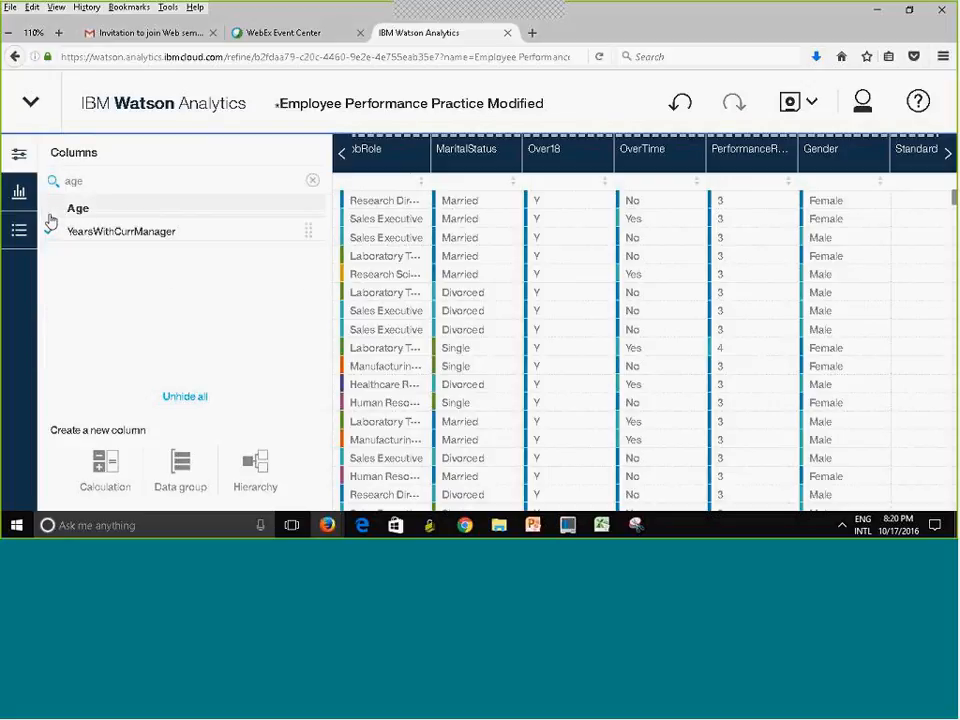
{"action": "left_click", "coordinate": [313, 181]}
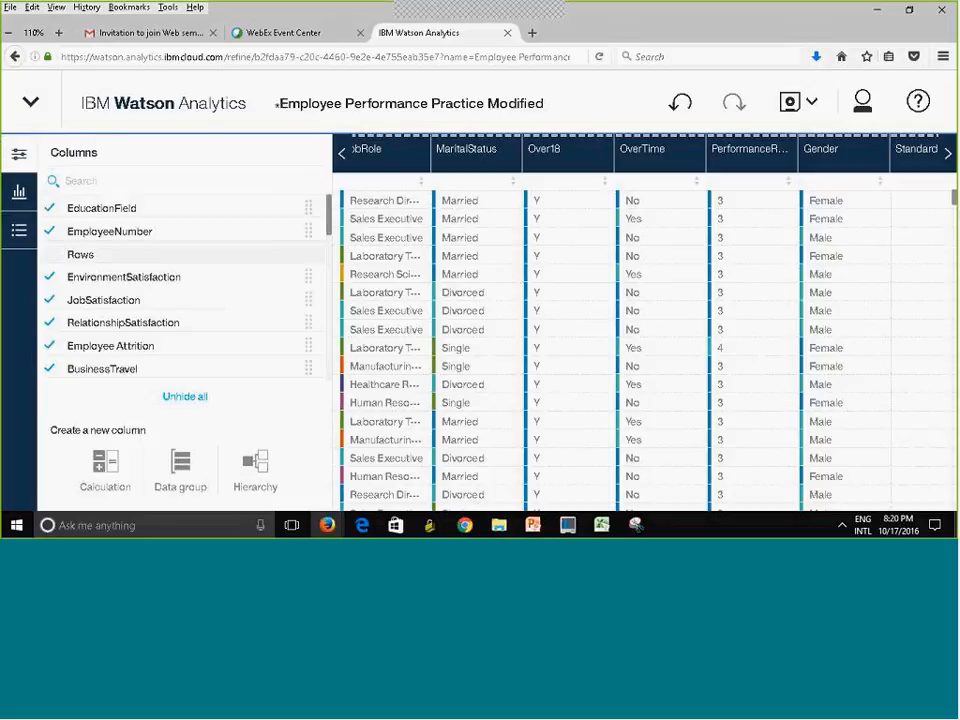
{"action": "left_click", "coordinate": [20, 153]}
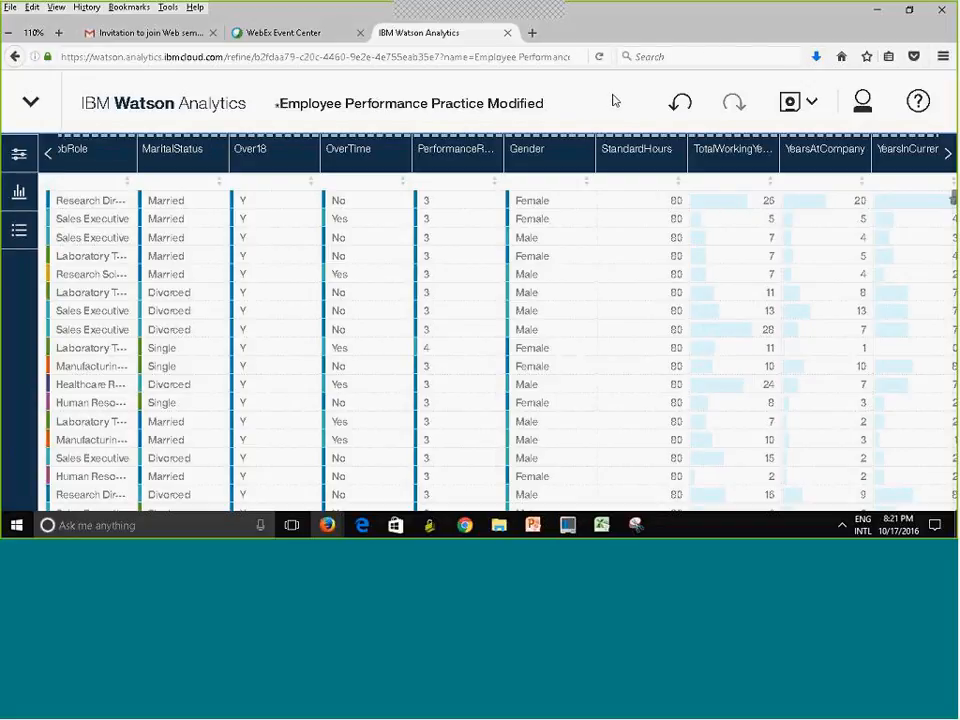
- Undo the hiding of the Age column, redo it, and undo it once more
{"action": "left_click", "coordinate": [679, 101]}
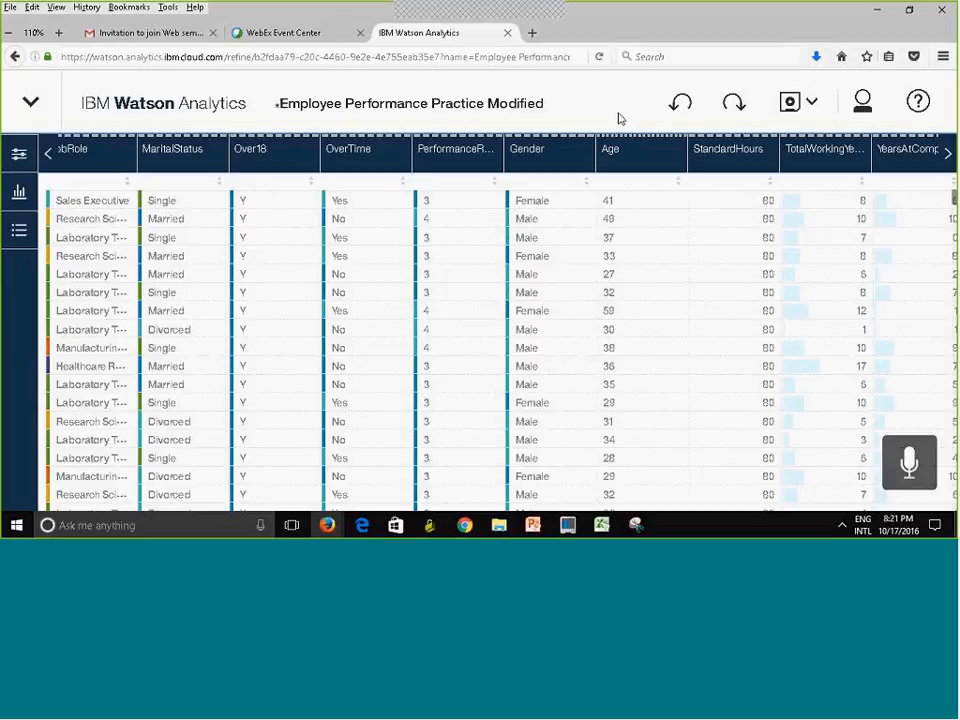
{"action": "left_click", "coordinate": [733, 102]}
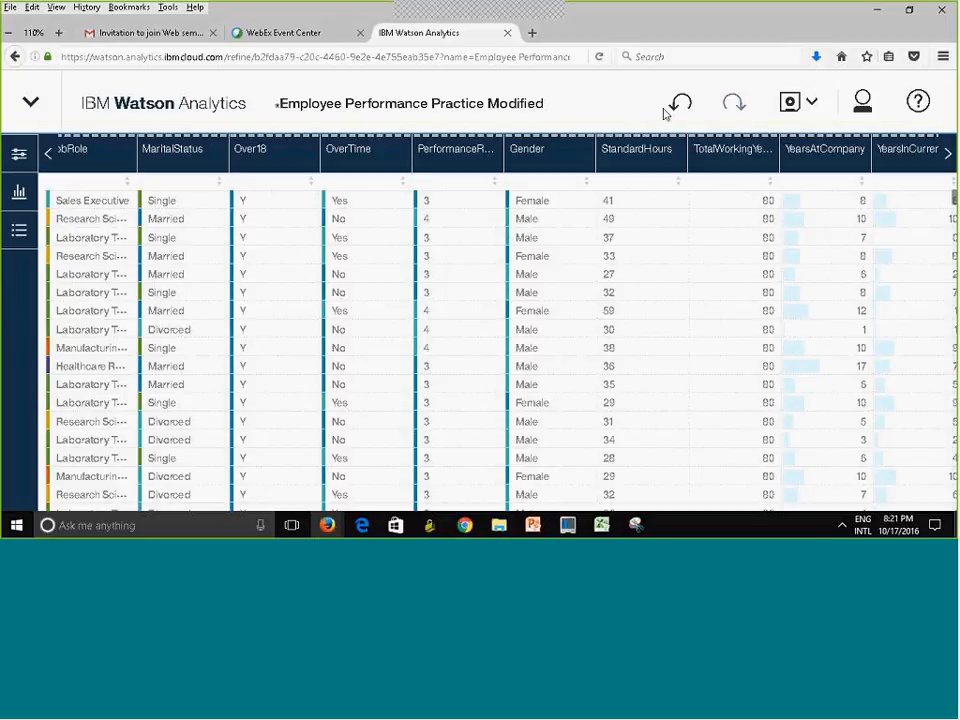
{"action": "left_click", "coordinate": [683, 110]}
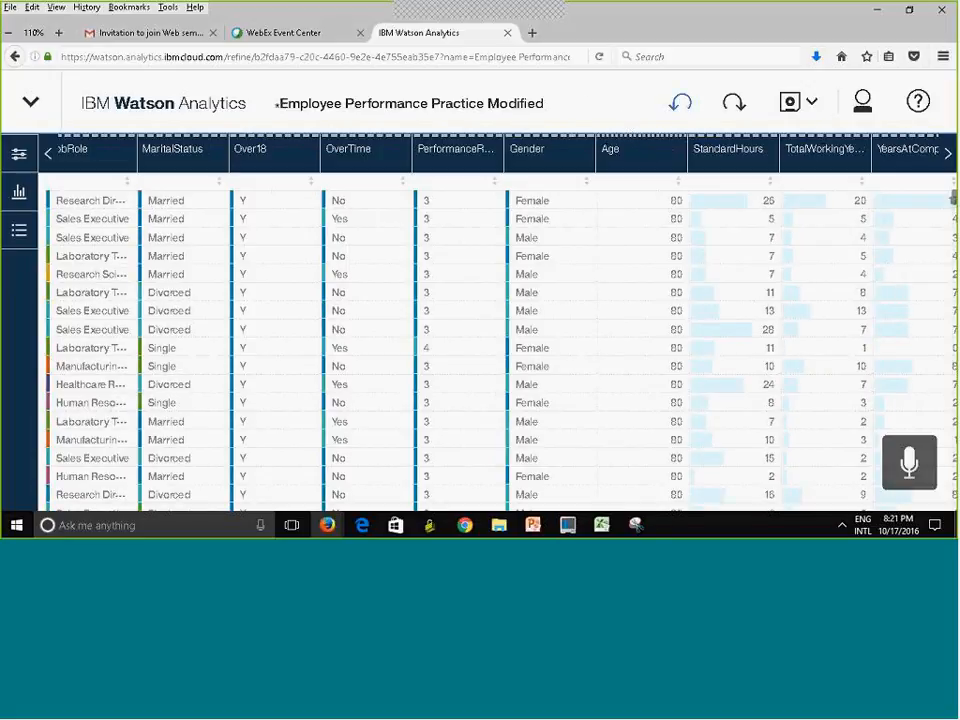
- Save the Employee Performance Practice Modified dataset under its existing name
{"action": "left_click", "coordinate": [812, 102]}
{"action": "left_click", "coordinate": [700, 131]}
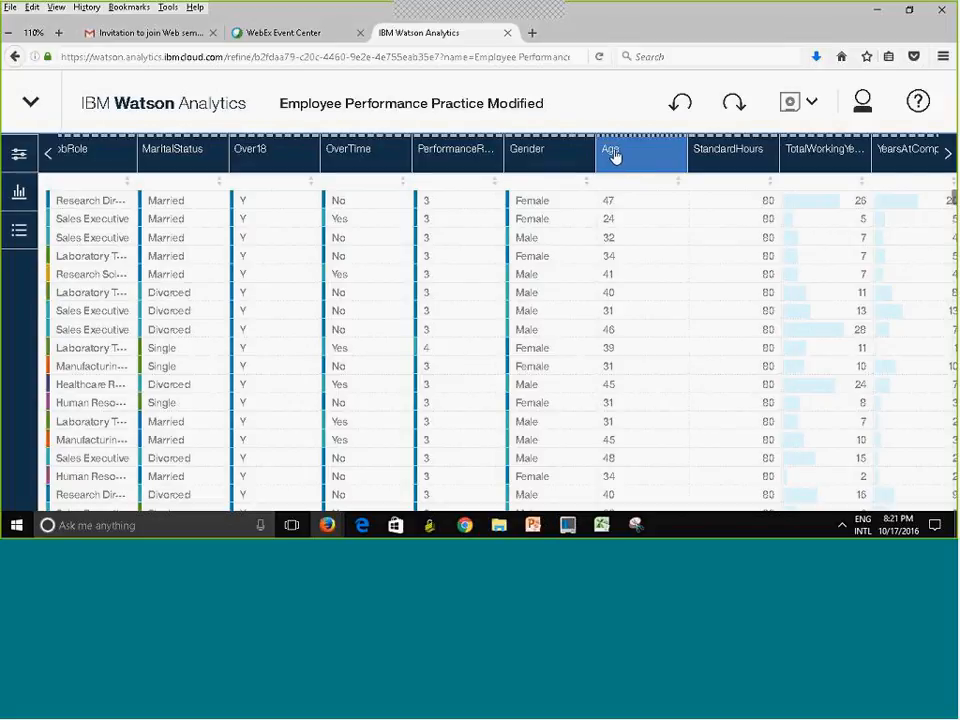
{"action": "left_click", "coordinate": [614, 156]}
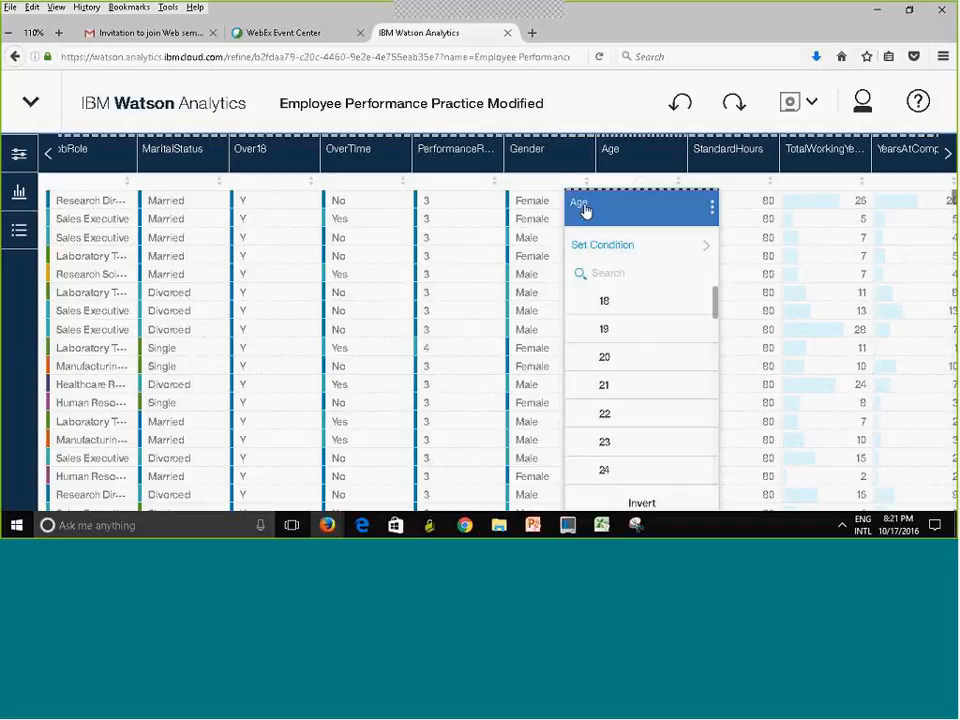
{"action": "left_click", "coordinate": [636, 205]}
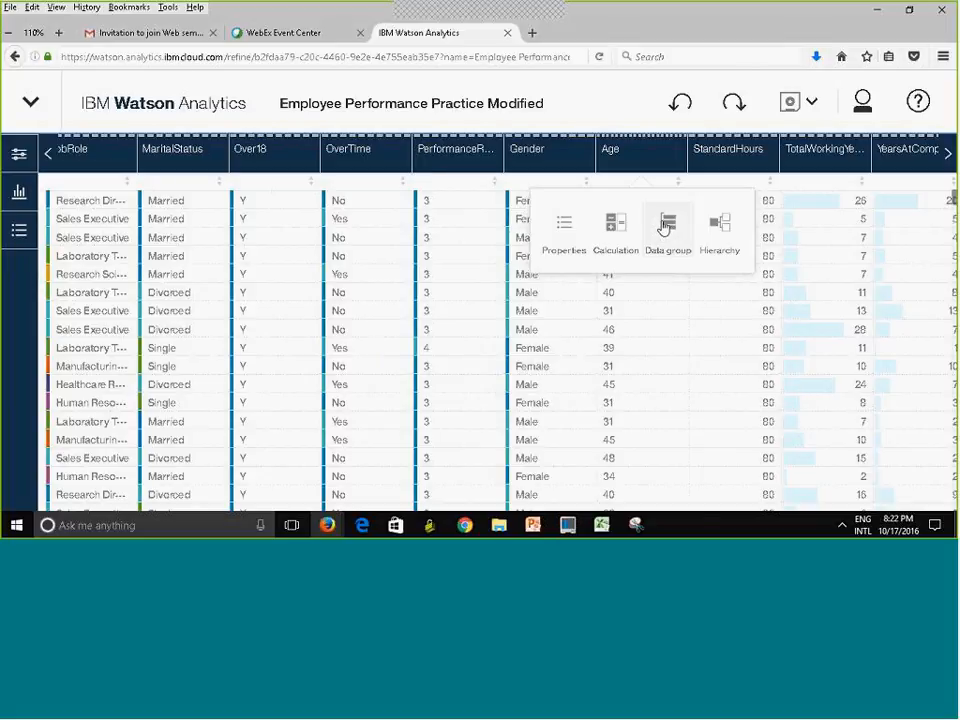
{"action": "left_click", "coordinate": [664, 228]}
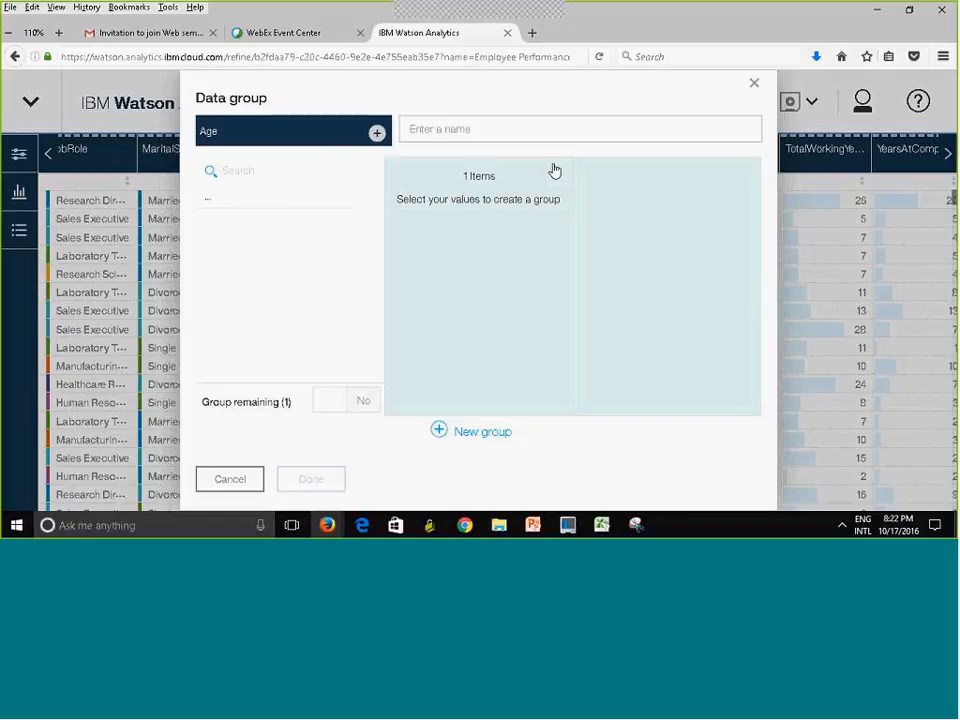
{"action": "left_click", "coordinate": [453, 133]}
{"action": "type", "text": "A"}
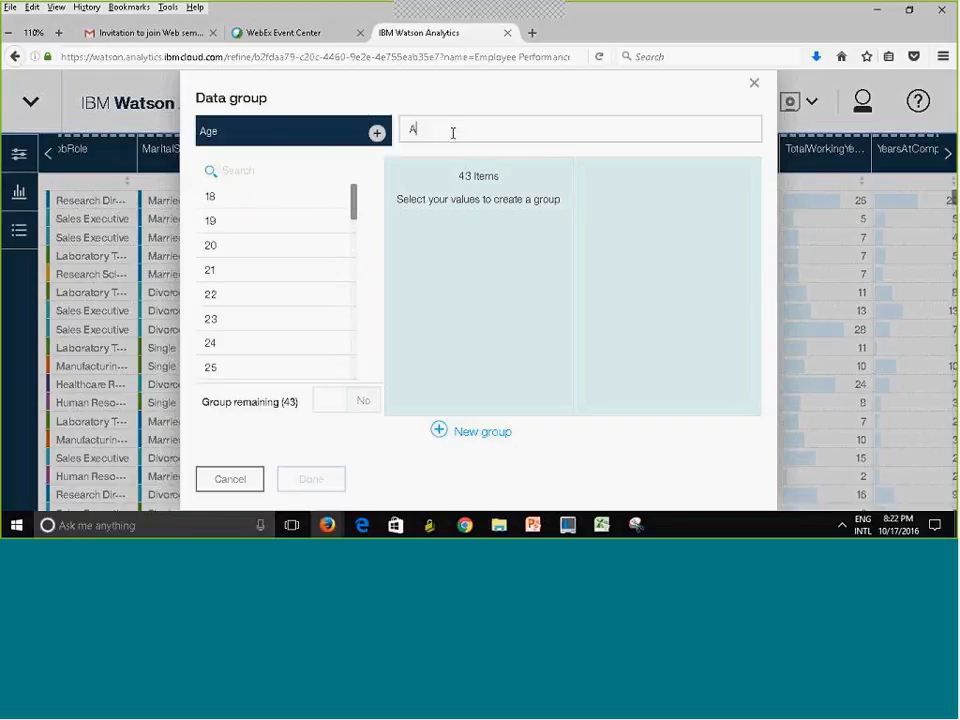
{"action": "type", "text": "ge "}
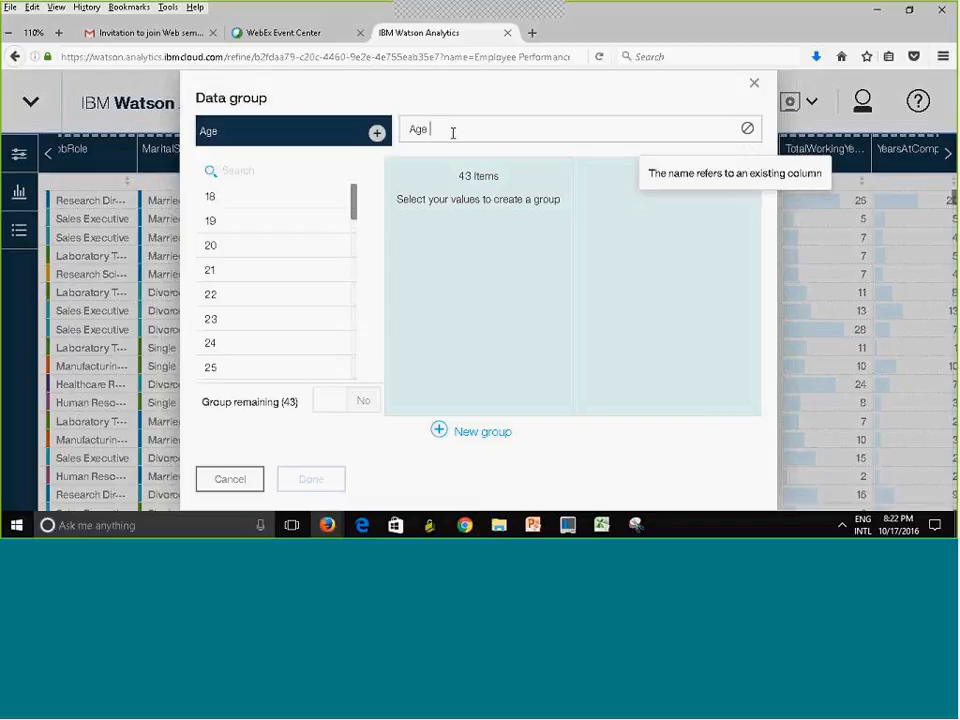
{"action": "type", "text": "Ranges"}
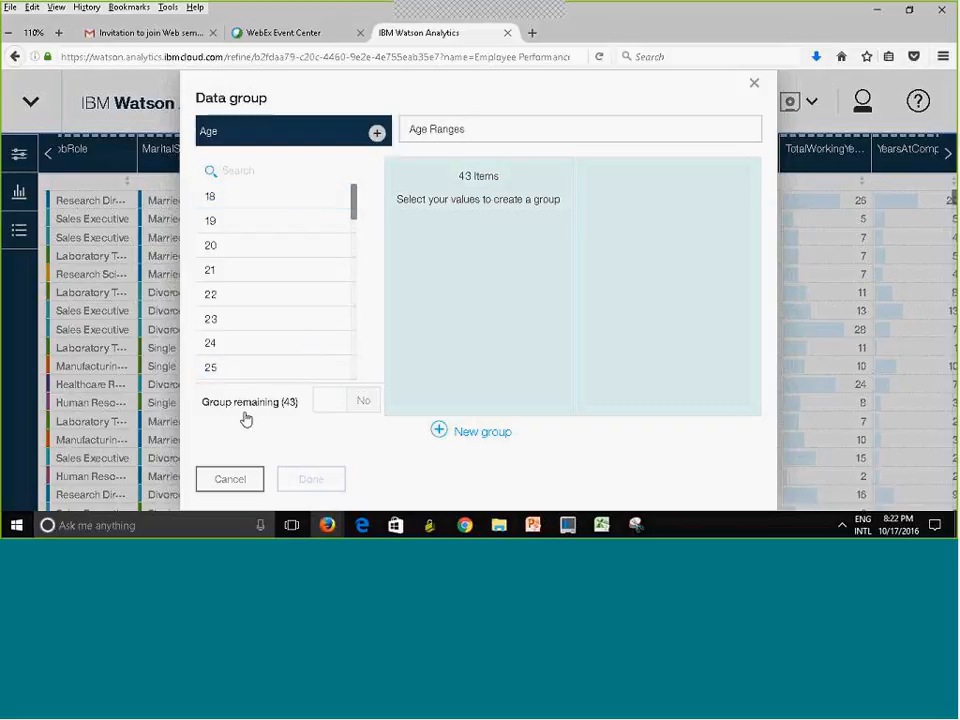
{"action": "left_click", "coordinate": [755, 85]}
- Close the data group dialog and set the filter style to Slider in the Age column's properties
{"action": "left_click", "coordinate": [652, 165]}
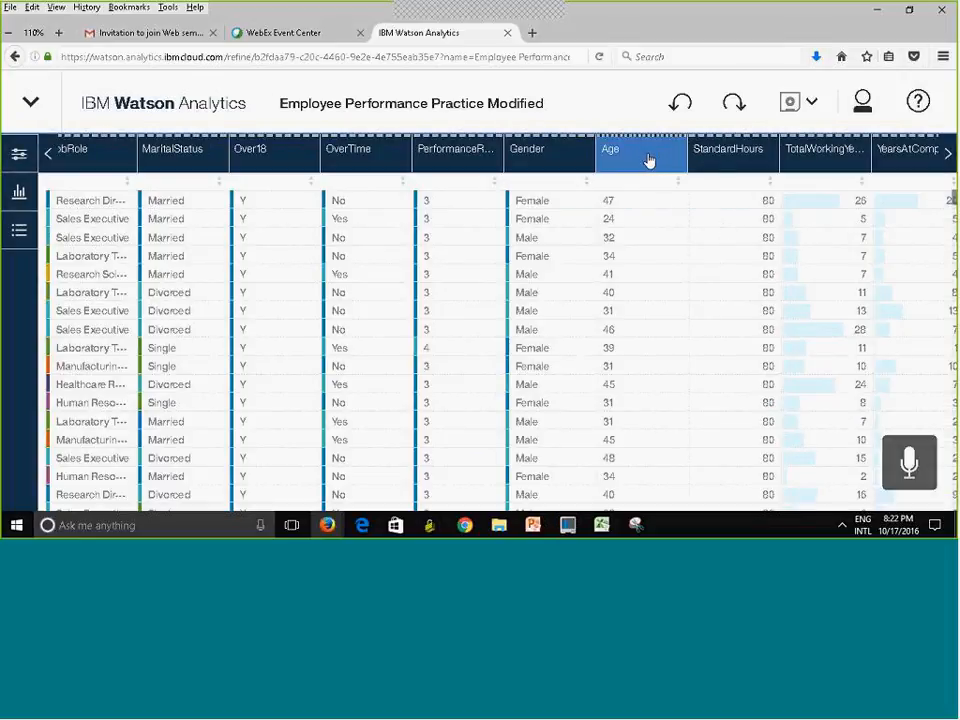
{"action": "left_click", "coordinate": [641, 159]}
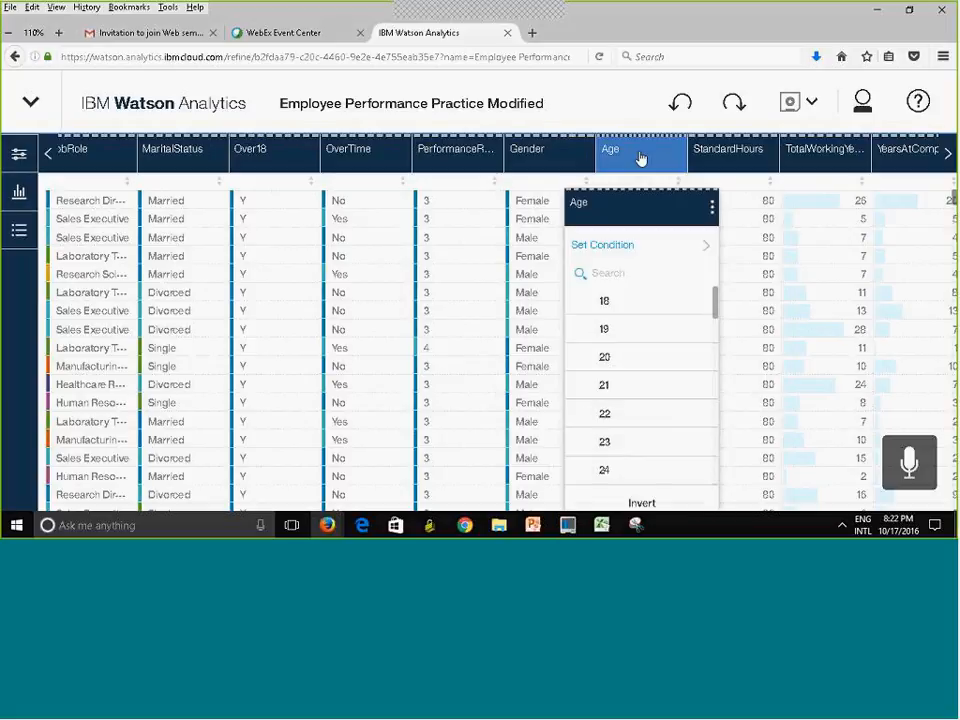
{"action": "left_click", "coordinate": [711, 207]}
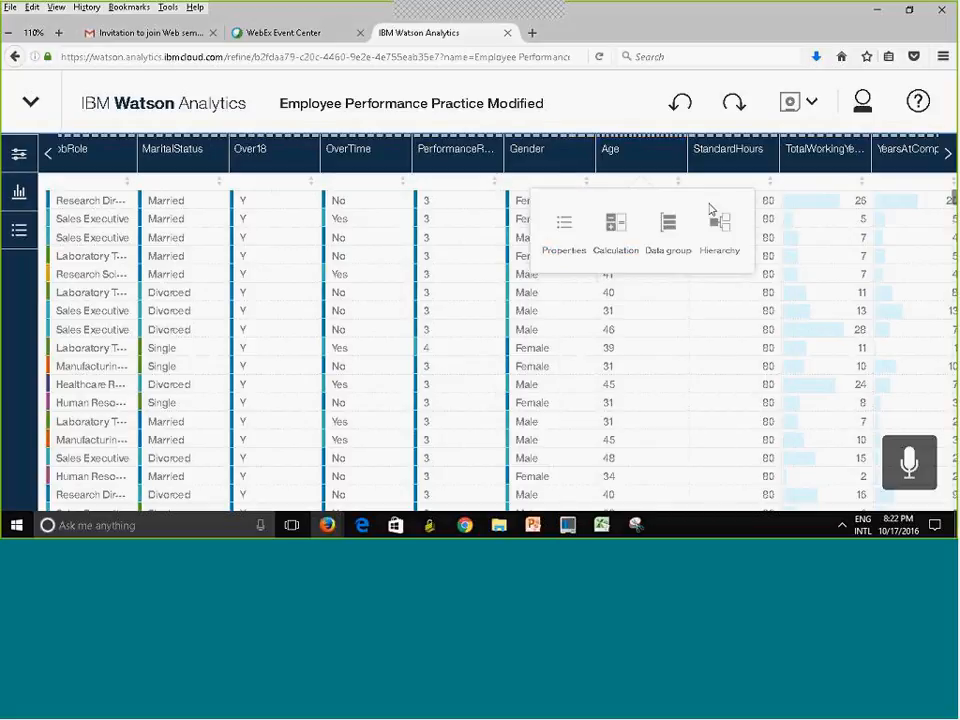
{"action": "left_click", "coordinate": [564, 235]}
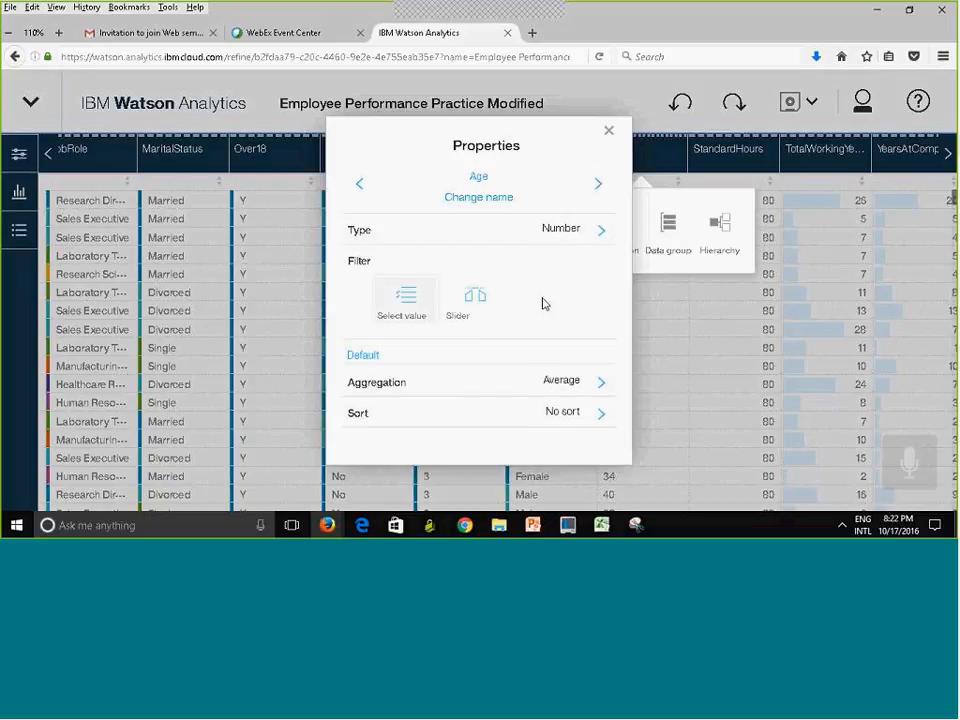
{"action": "left_click", "coordinate": [470, 300]}
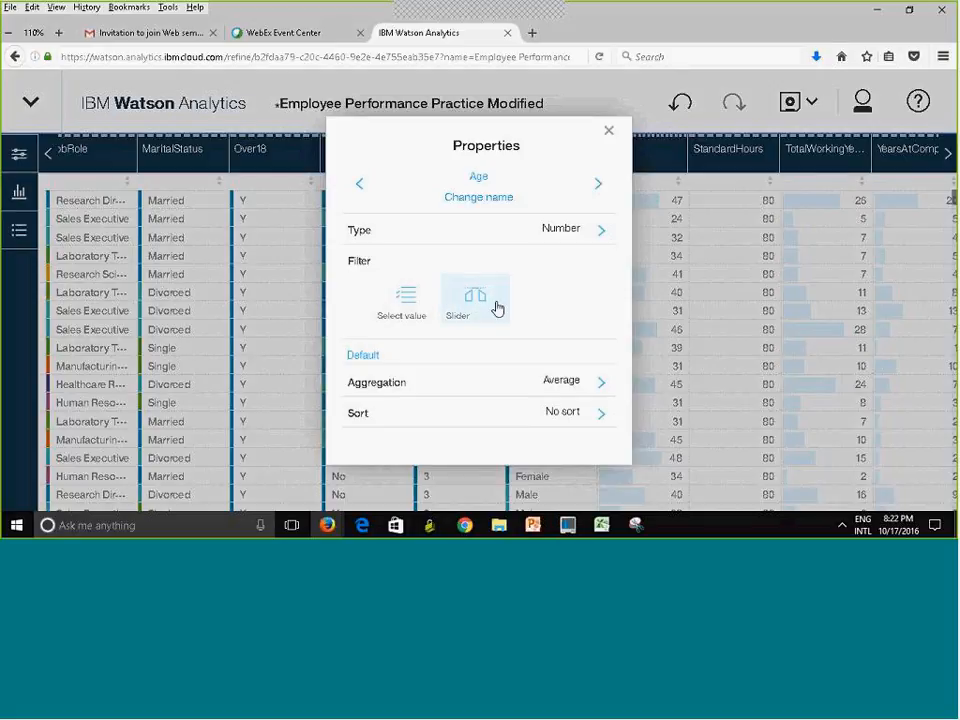
{"action": "left_click", "coordinate": [608, 131]}
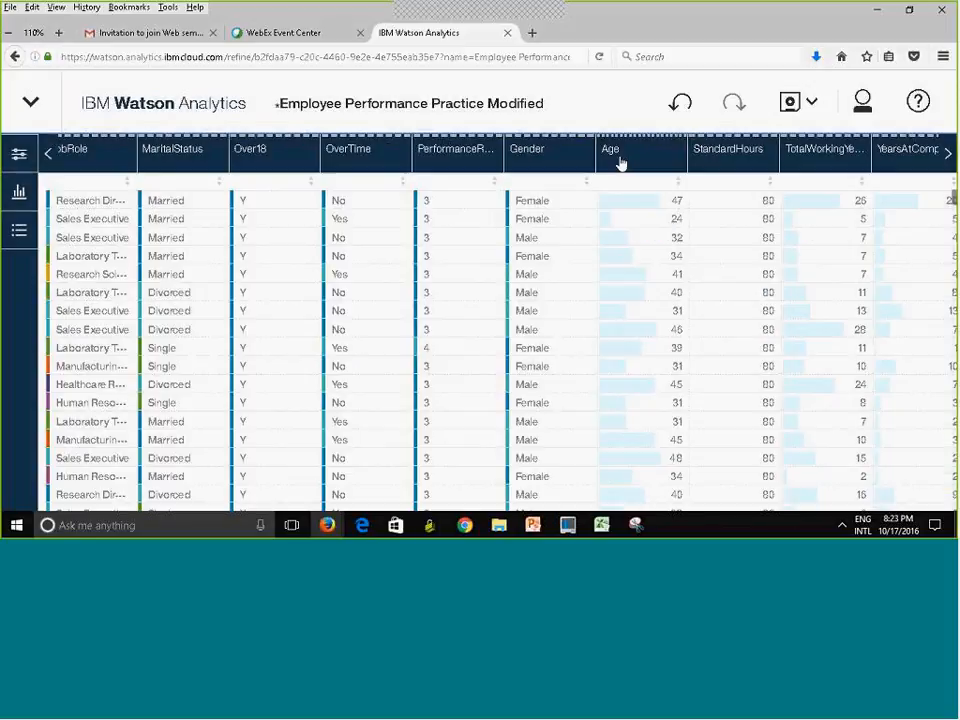
- Create a data group named Age Range from the Age column, with 5 equally distributed groups, and view the new column
{"action": "left_click", "coordinate": [636, 160]}
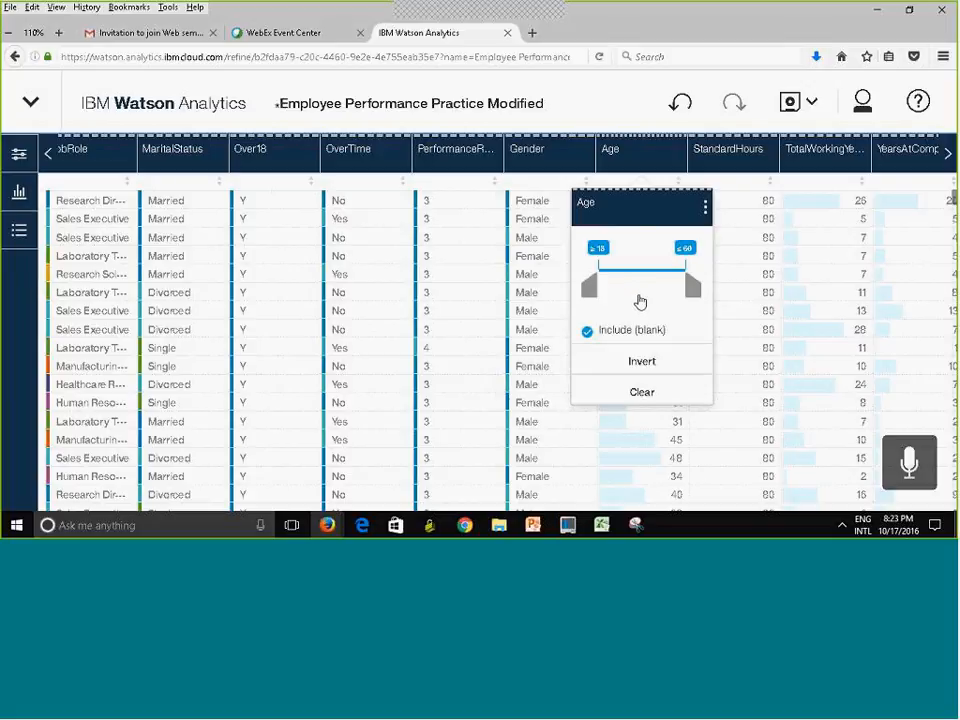
{"action": "left_click", "coordinate": [704, 210]}
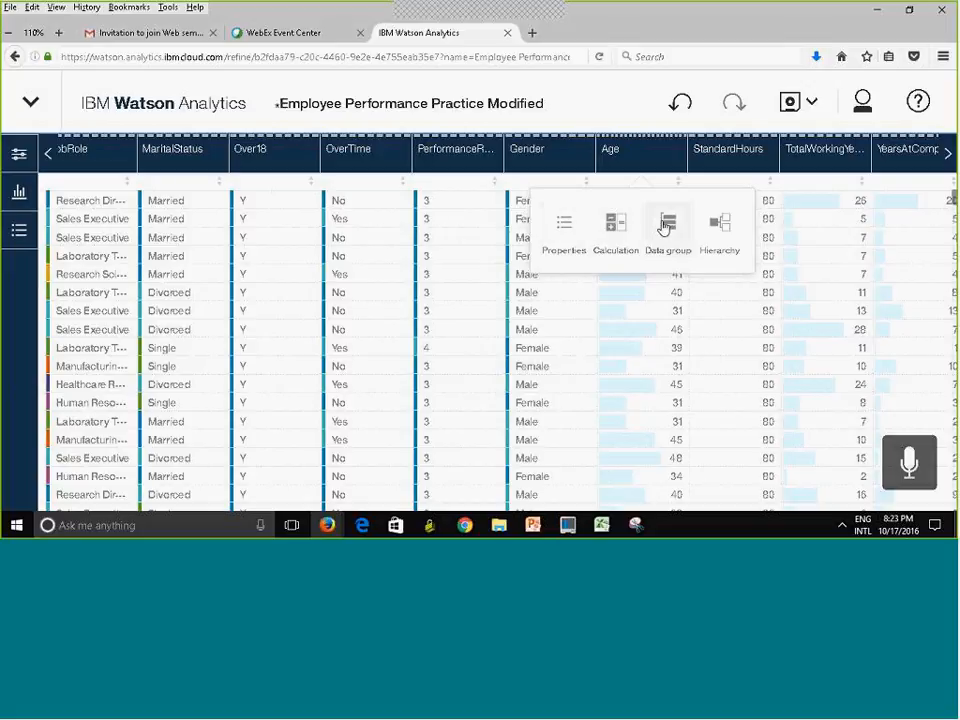
{"action": "left_click", "coordinate": [664, 226]}
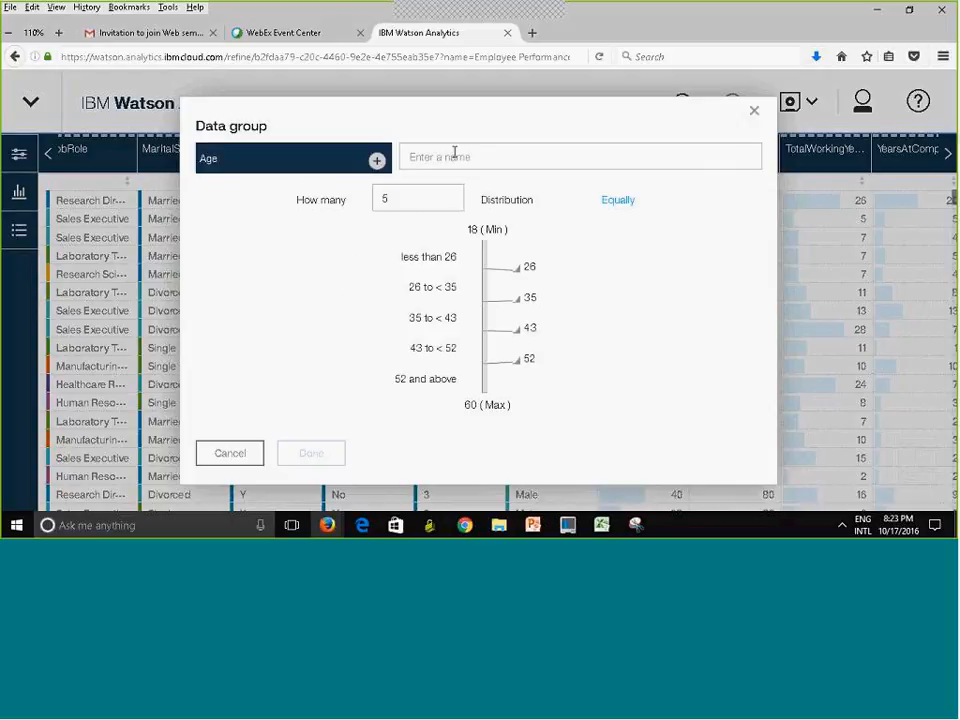
{"action": "type", "text": "A"}
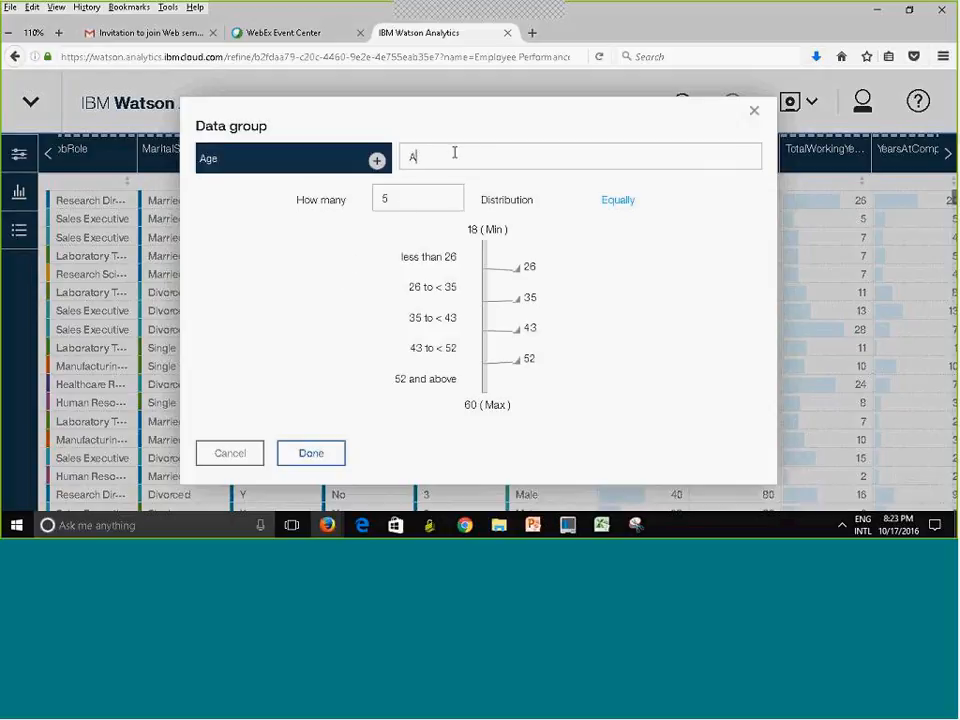
{"action": "type", "text": "ge Range"}
{"action": "left_click", "coordinate": [311, 454]}
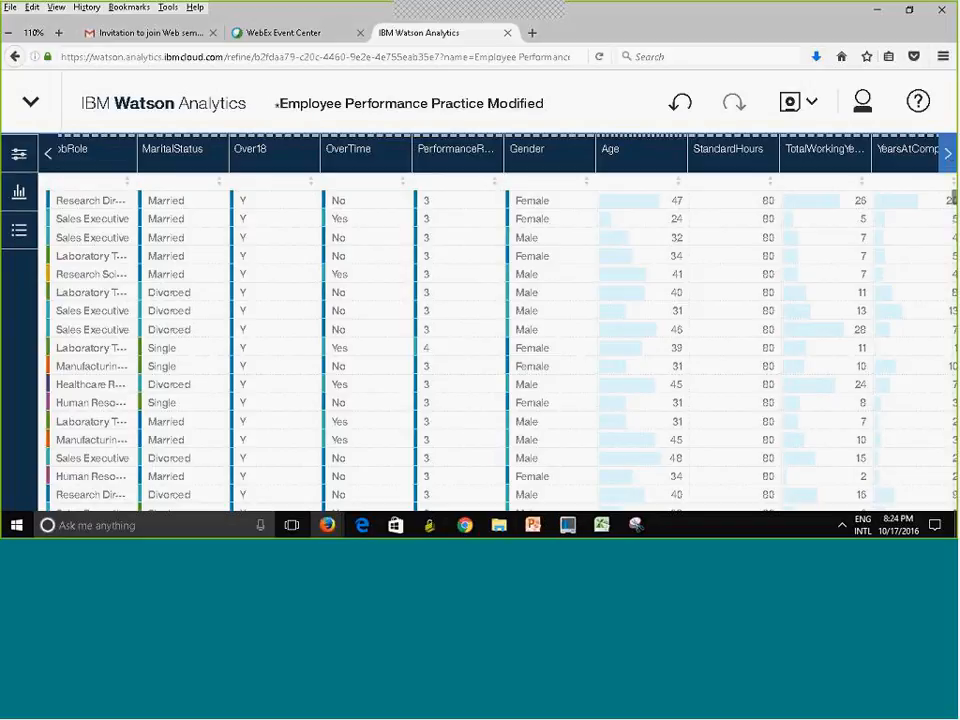
{"action": "left_click", "coordinate": [946, 153]}
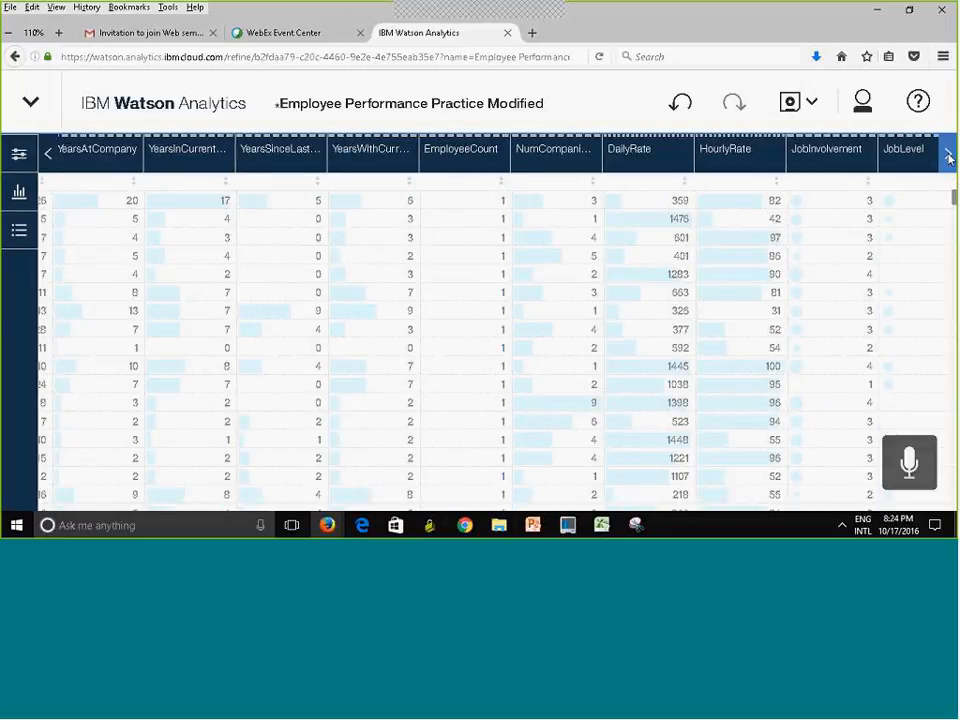
{"action": "left_click", "coordinate": [946, 153]}
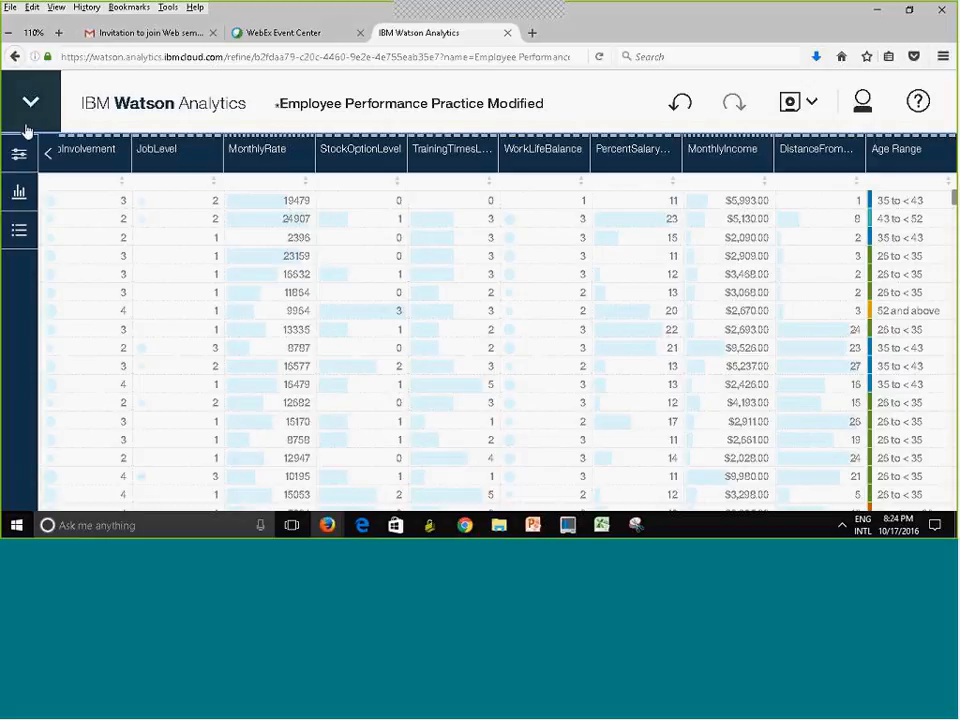
- Try minimums of 10, 6 and 18 on the TotalWorkingYears filter, and return its range to 0–40
{"action": "left_click", "coordinate": [48, 154]}
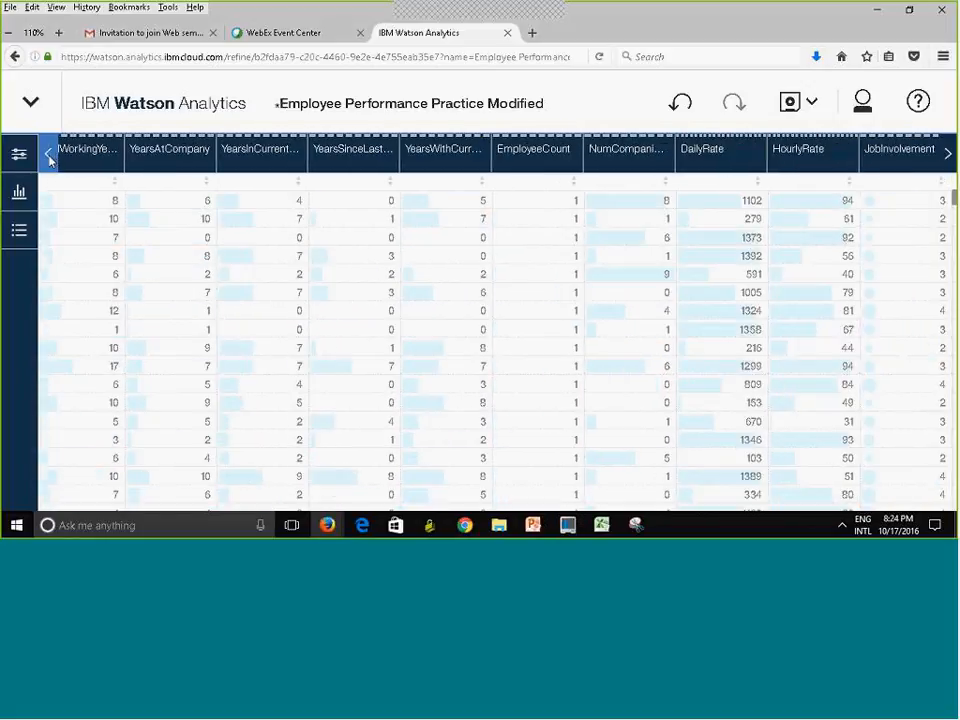
{"action": "left_click", "coordinate": [48, 154]}
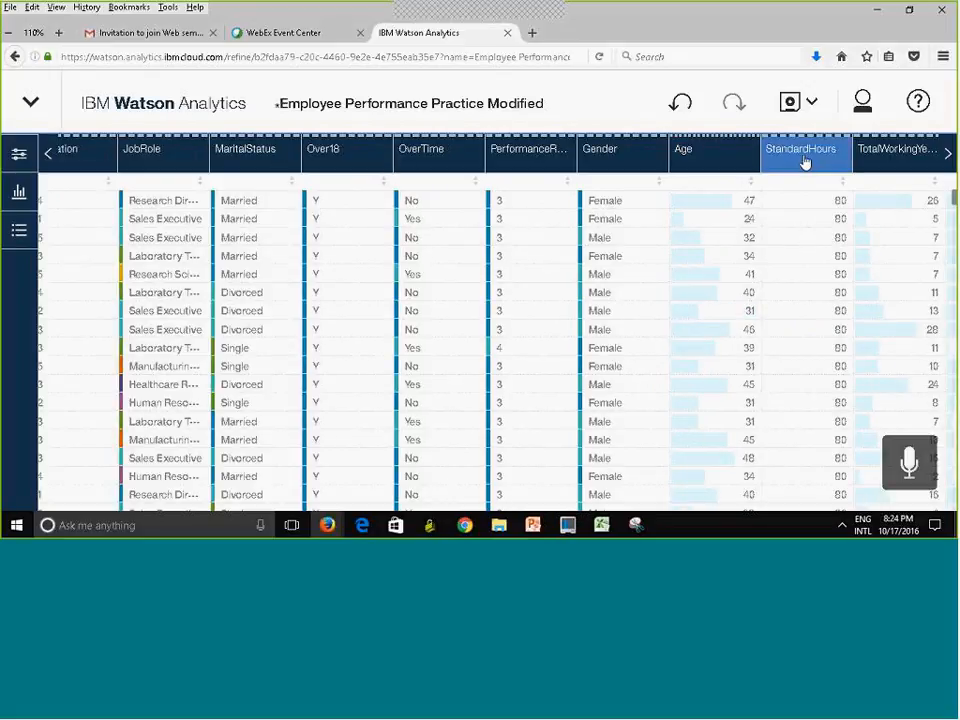
{"action": "left_click", "coordinate": [888, 157]}
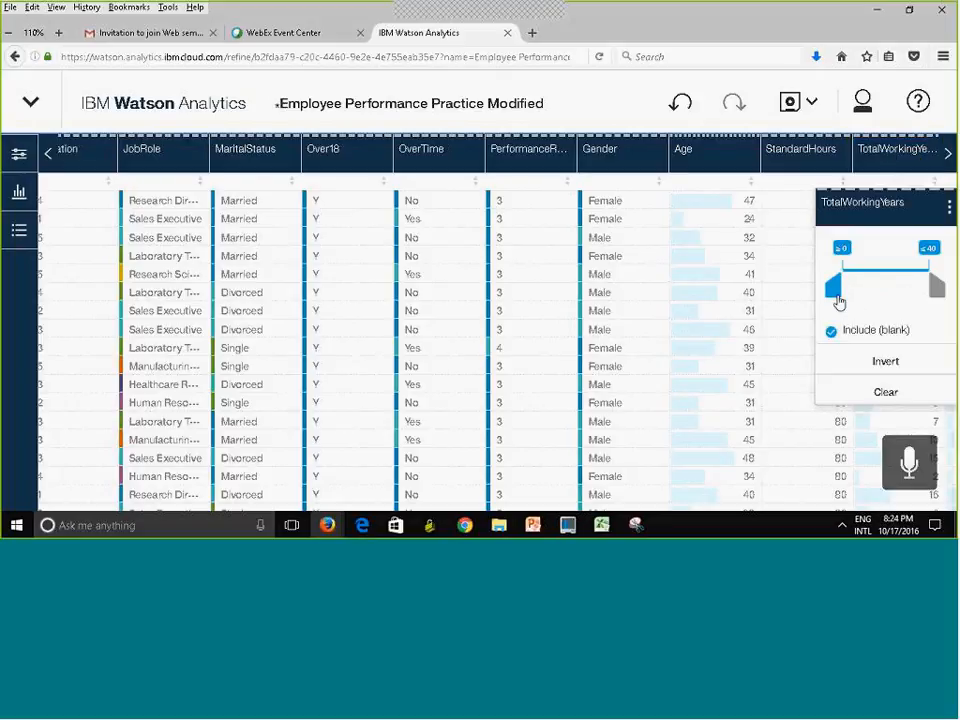
{"action": "left_click_drag", "start_coordinate": [836, 300], "coordinate": [854, 300]}
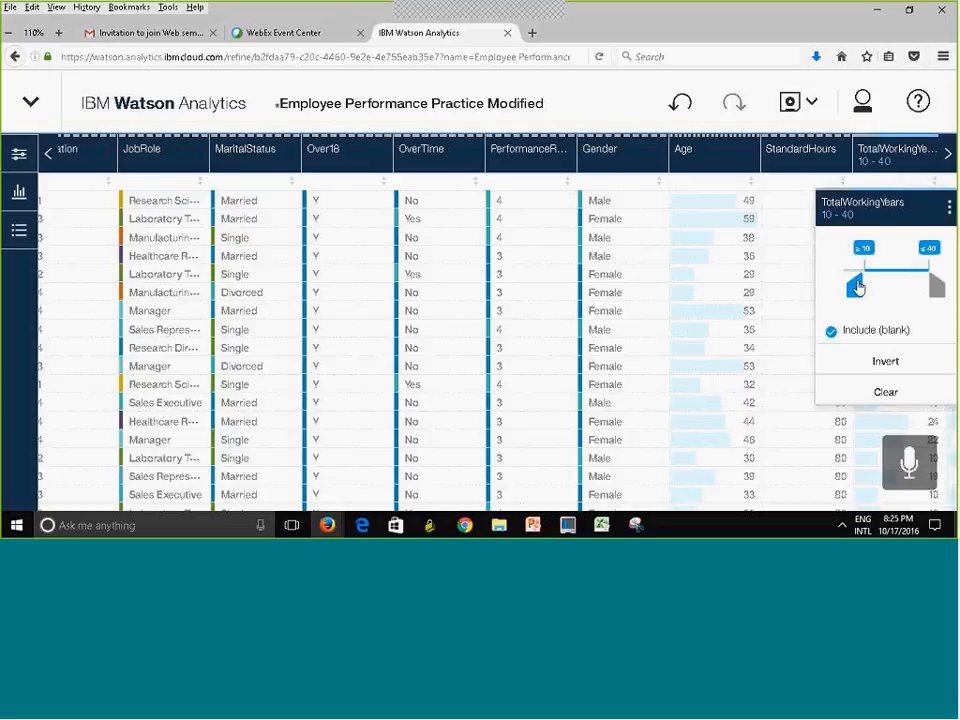
{"action": "left_click_drag", "start_coordinate": [858, 288], "coordinate": [852, 288]}
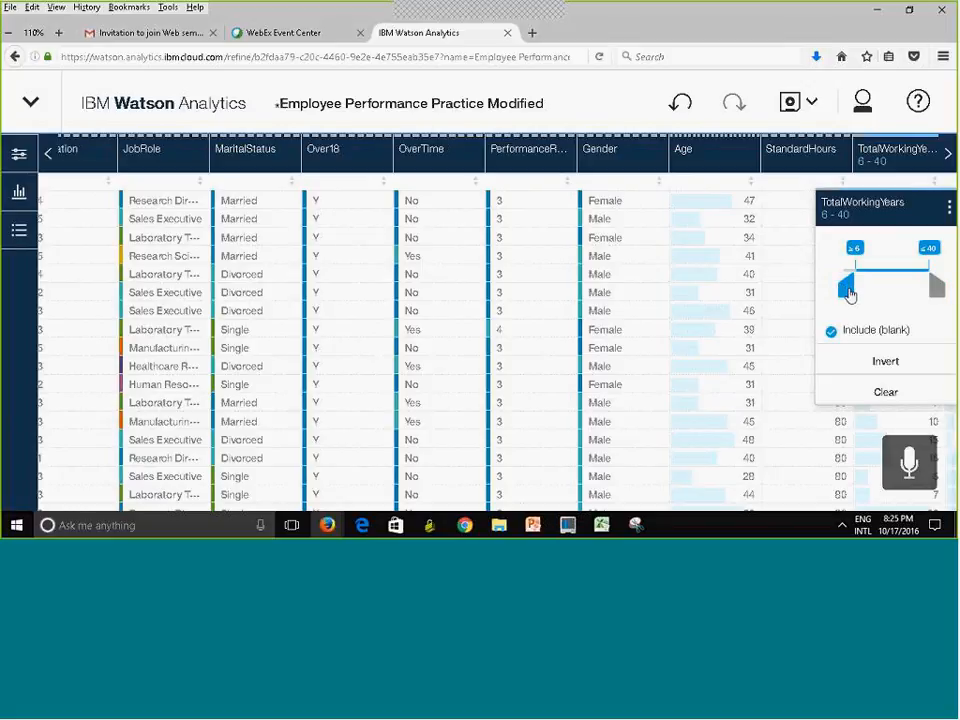
{"action": "left_click_drag", "start_coordinate": [847, 292], "coordinate": [878, 300]}
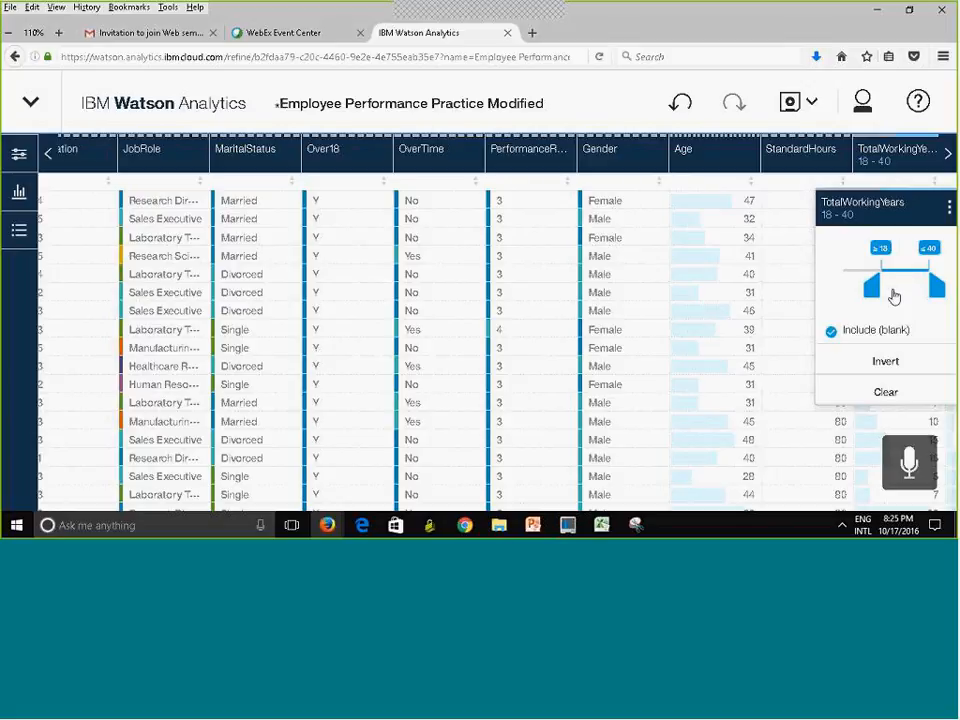
{"action": "left_click", "coordinate": [877, 361]}
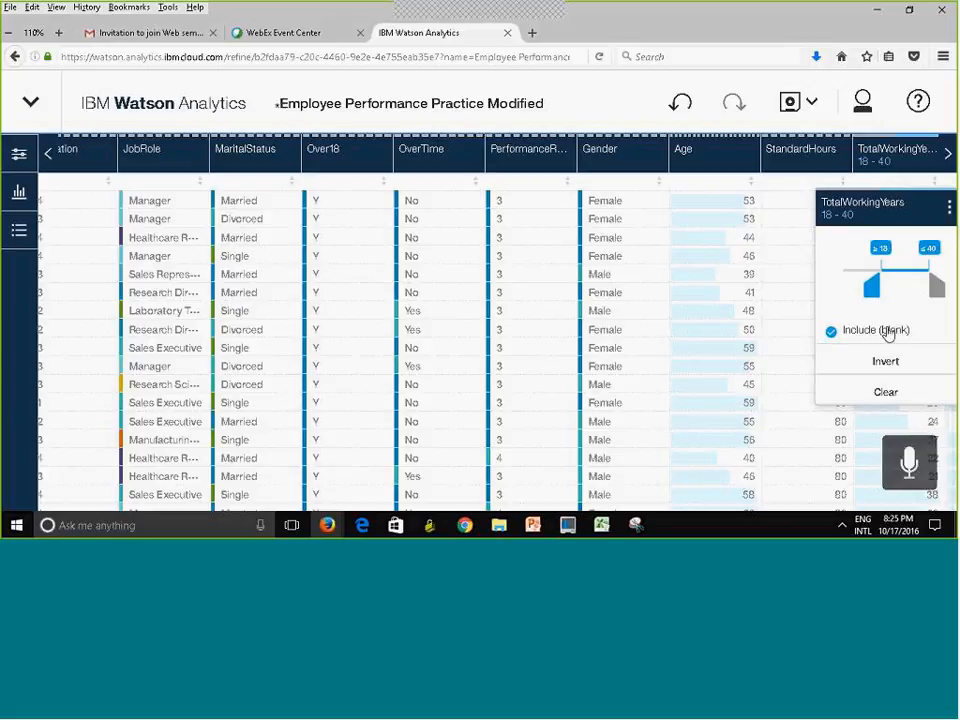
{"action": "left_click_drag", "start_coordinate": [873, 292], "coordinate": [829, 291]}
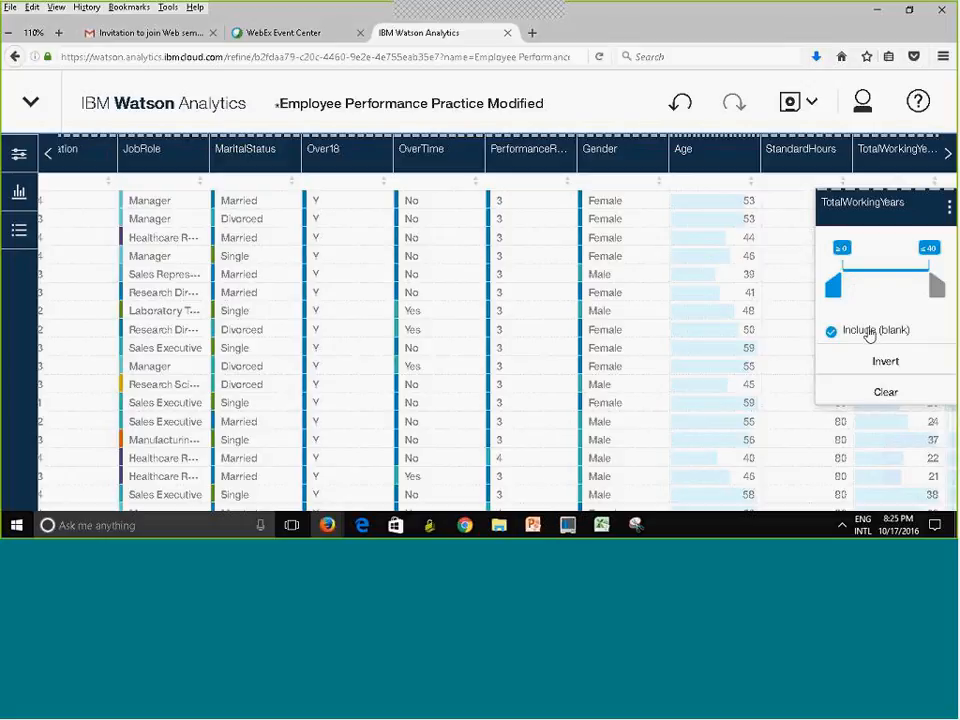
{"action": "left_click", "coordinate": [833, 332]}
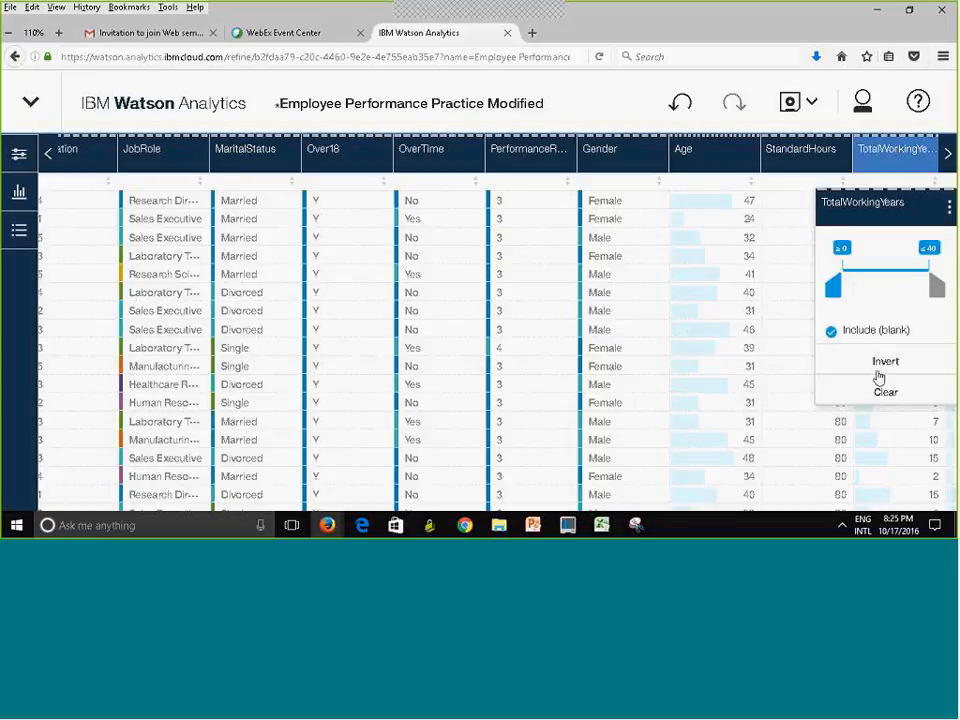
{"action": "left_click", "coordinate": [846, 120]}
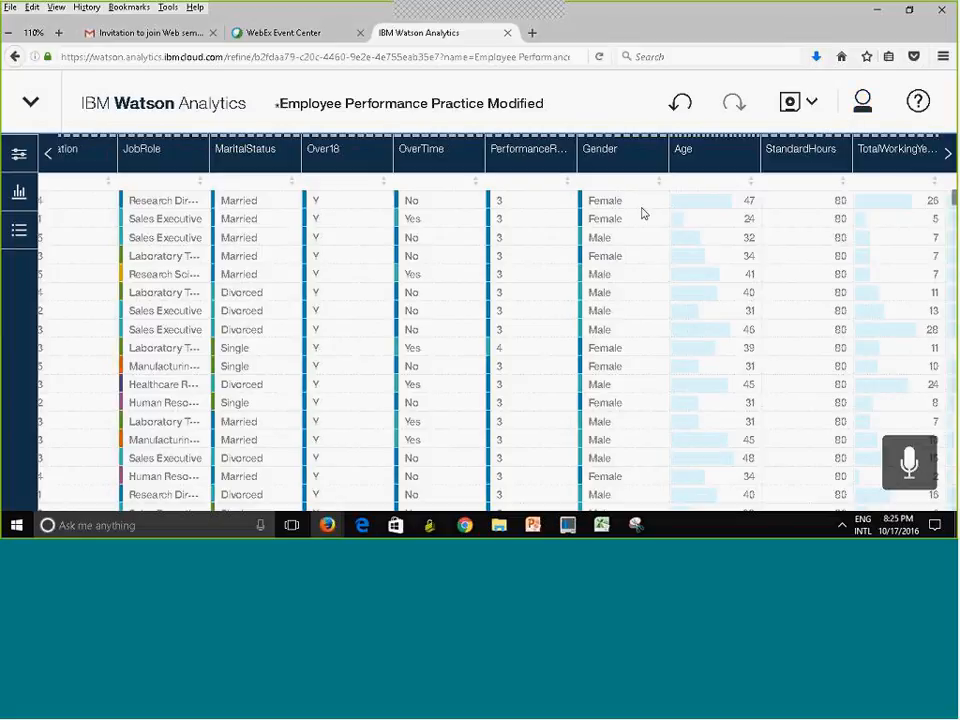
- Filter the JobRole column to Manager, Laboratory Technician and Human Resources
{"action": "left_click", "coordinate": [160, 160]}
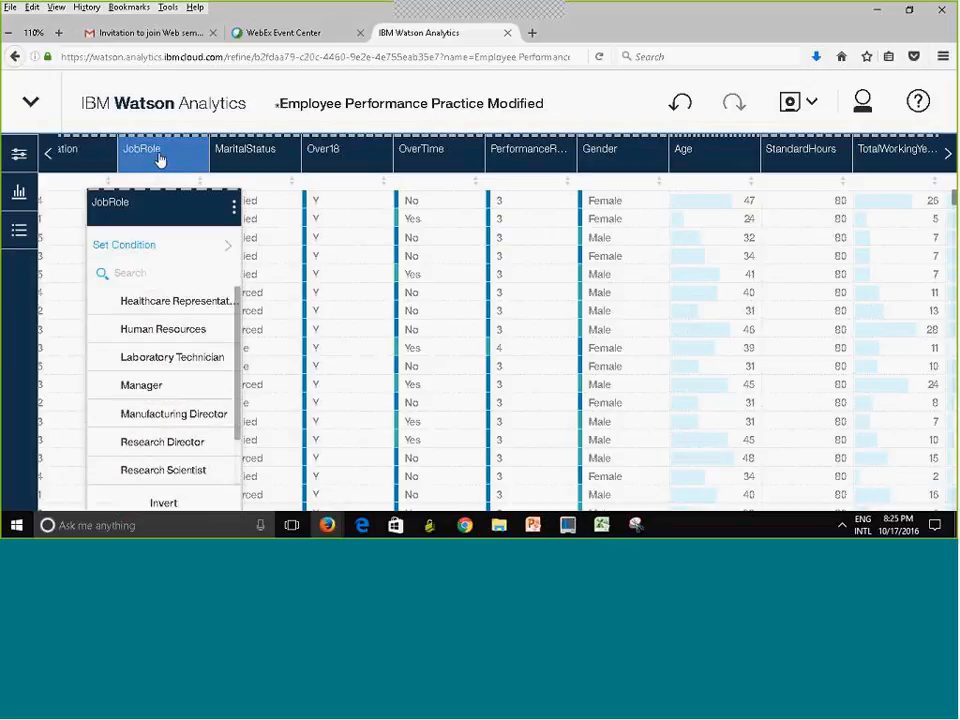
{"action": "left_click_drag", "start_coordinate": [238, 318], "coordinate": [238, 400]}
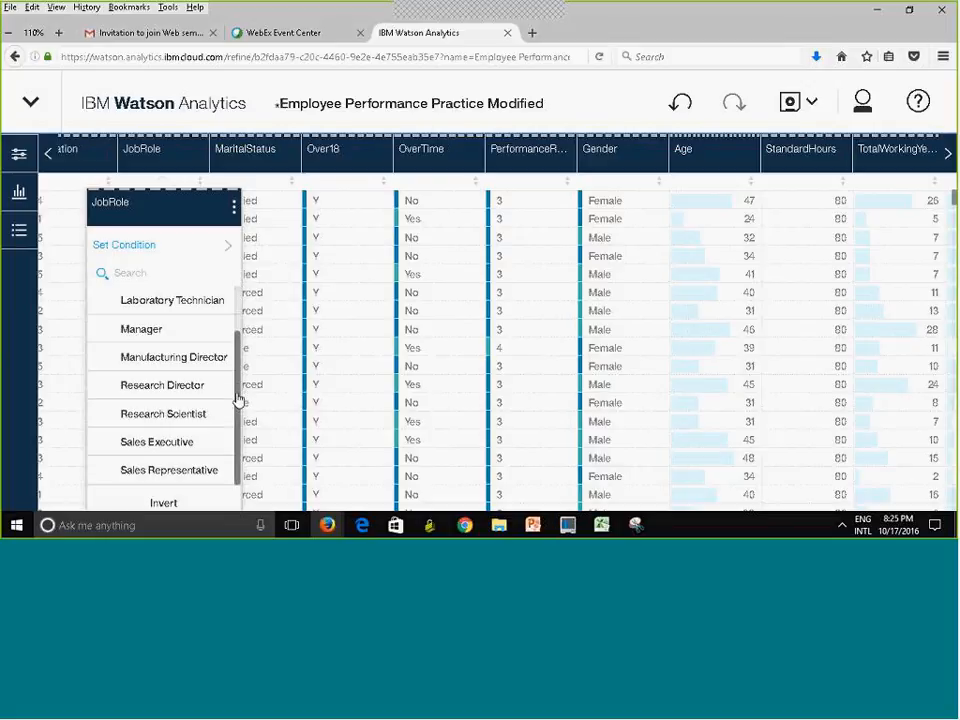
{"action": "scroll", "coordinate": [237, 380], "scroll_direction": "up", "scroll_amount": 2}
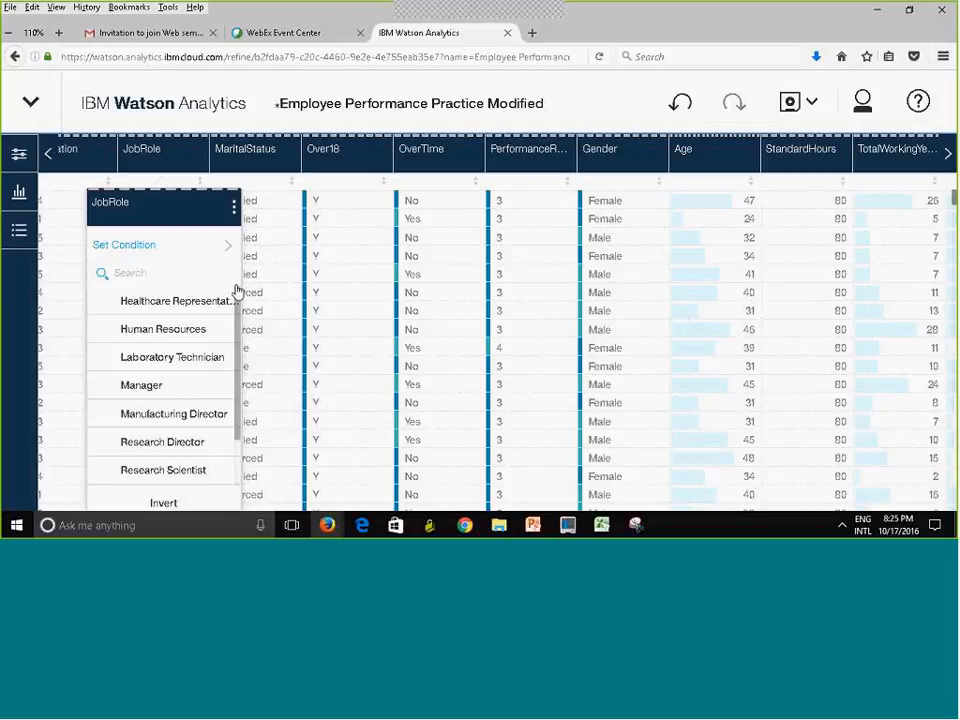
{"action": "left_click", "coordinate": [105, 391]}
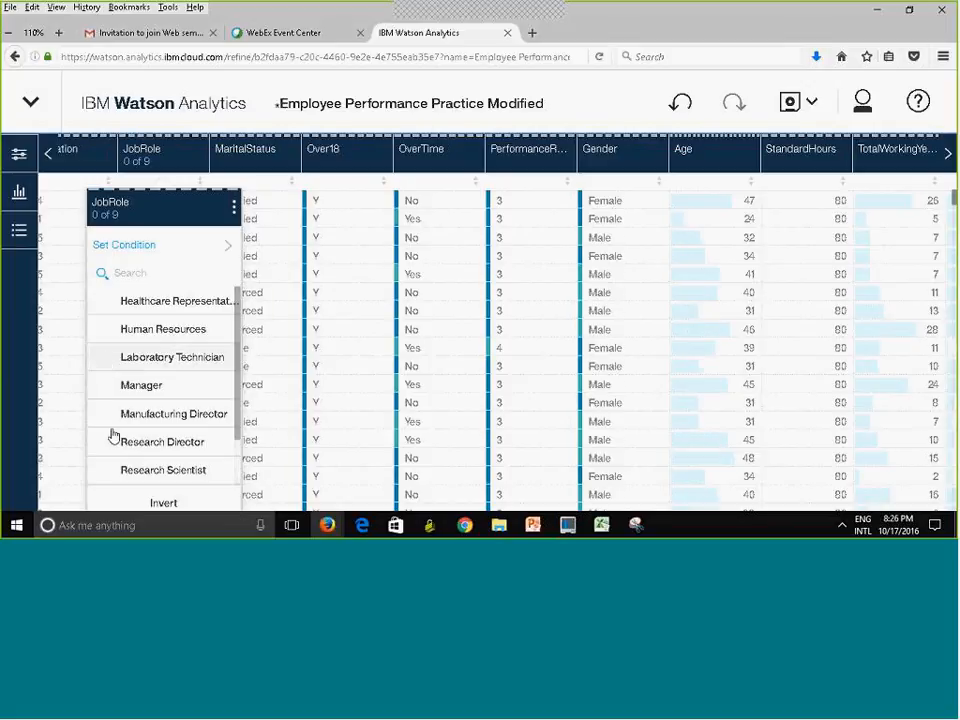
{"action": "left_click", "coordinate": [110, 386]}
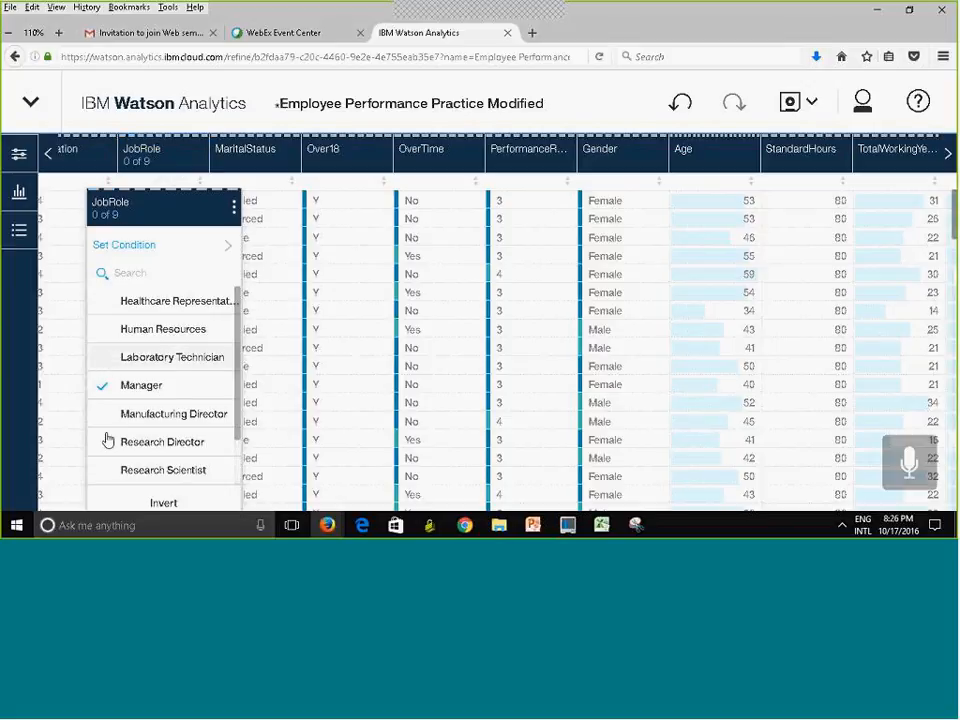
{"action": "left_click", "coordinate": [104, 360]}
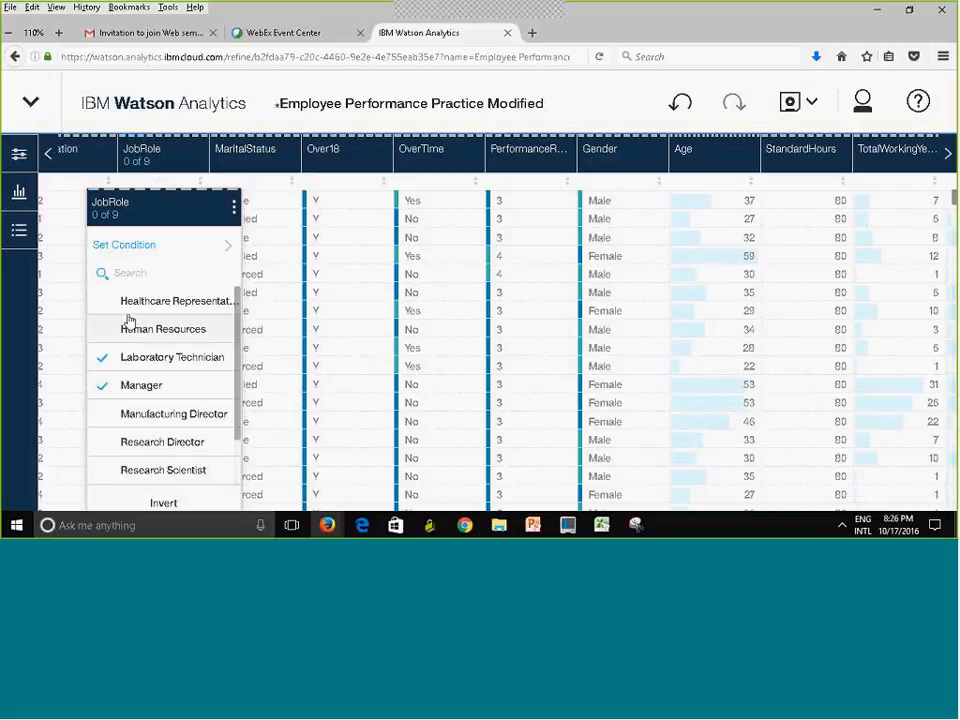
{"action": "left_click", "coordinate": [128, 320]}
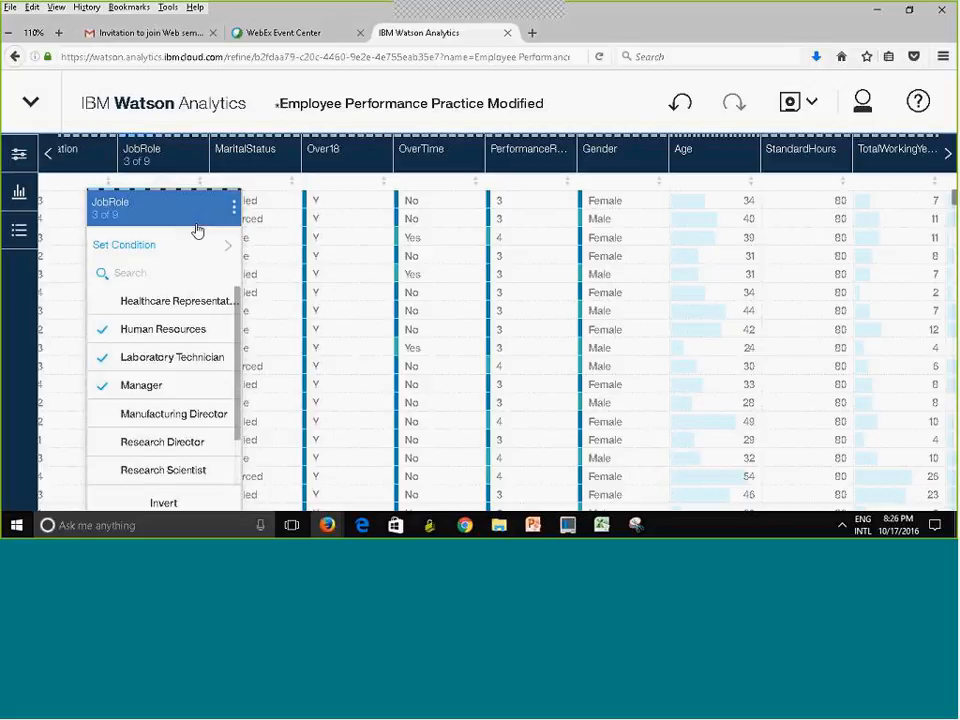
{"action": "left_click", "coordinate": [225, 92]}
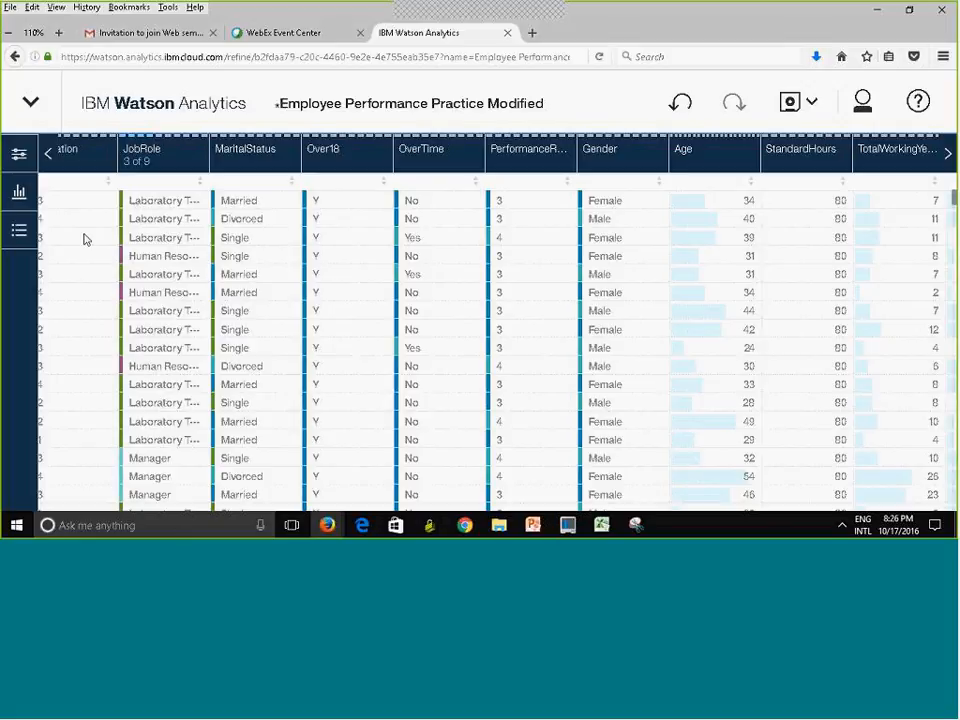
- Undo the JobRole filter selections and save the Employee Performance Practice Modified dataset
{"action": "left_click", "coordinate": [680, 105]}
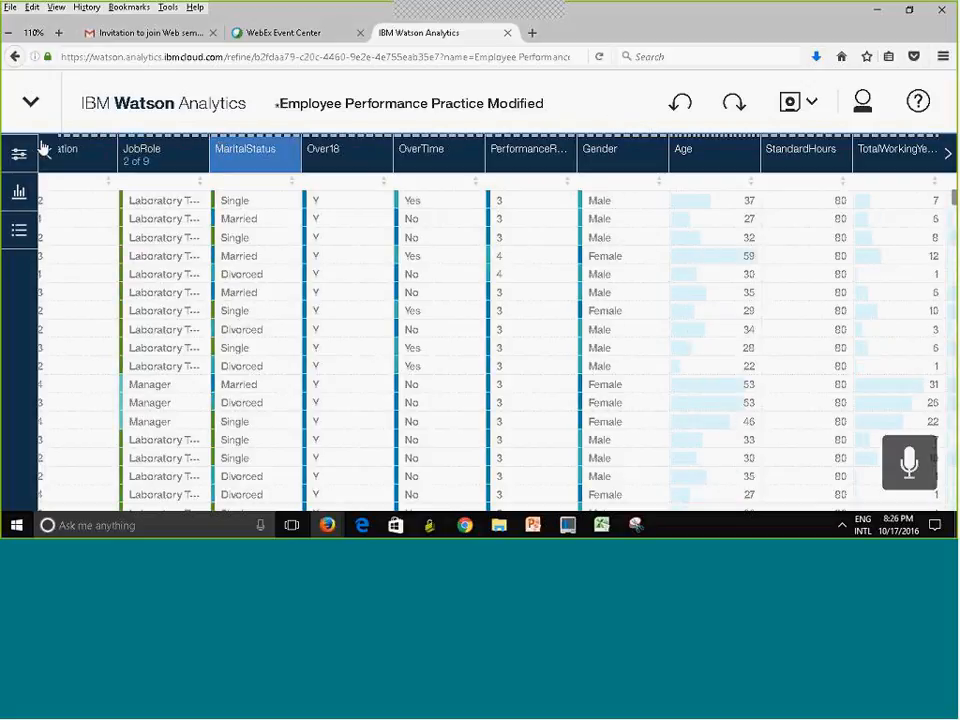
{"action": "left_click", "coordinate": [680, 102]}
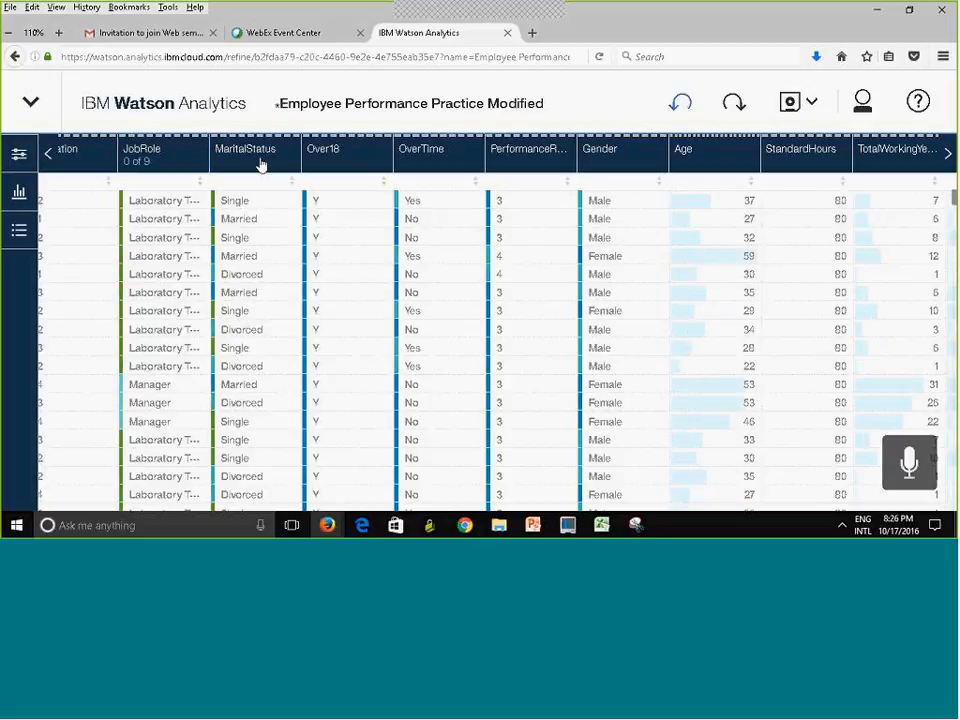
{"action": "left_click", "coordinate": [681, 107]}
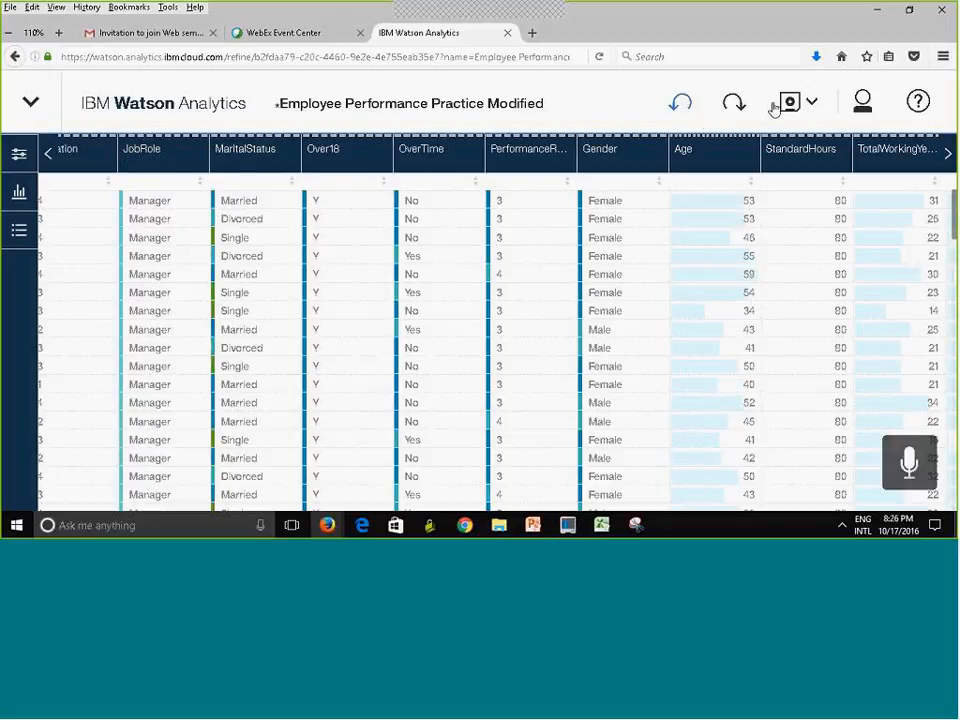
{"action": "left_click", "coordinate": [813, 108]}
{"action": "left_click", "coordinate": [726, 134]}
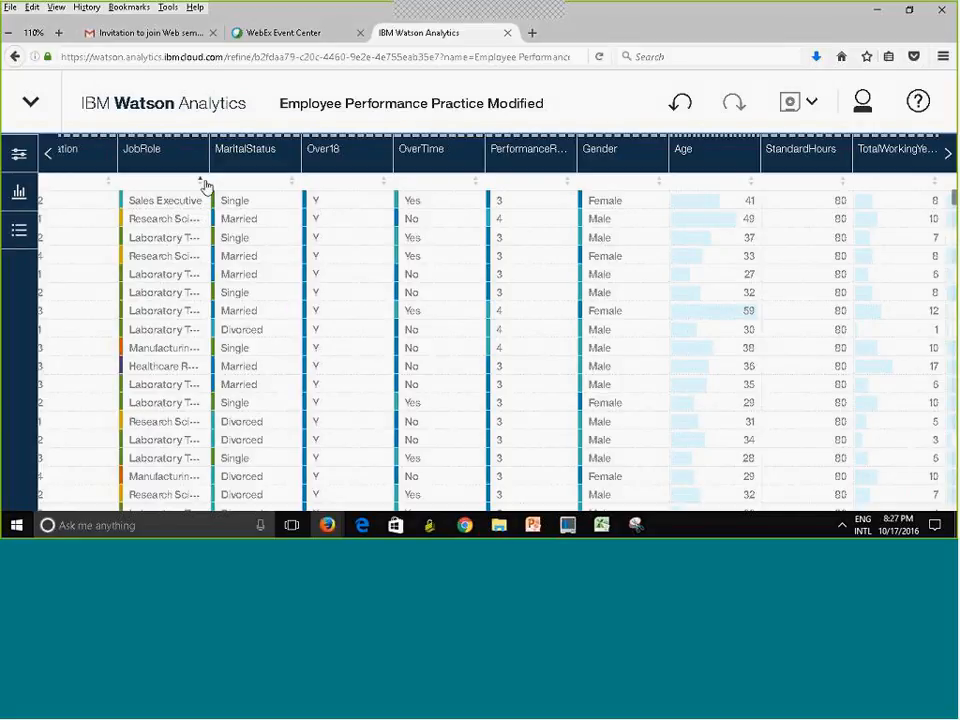
- Sort the dataset by JobRole in descending order and show the data quality metrics of every column
{"action": "left_click", "coordinate": [203, 182]}
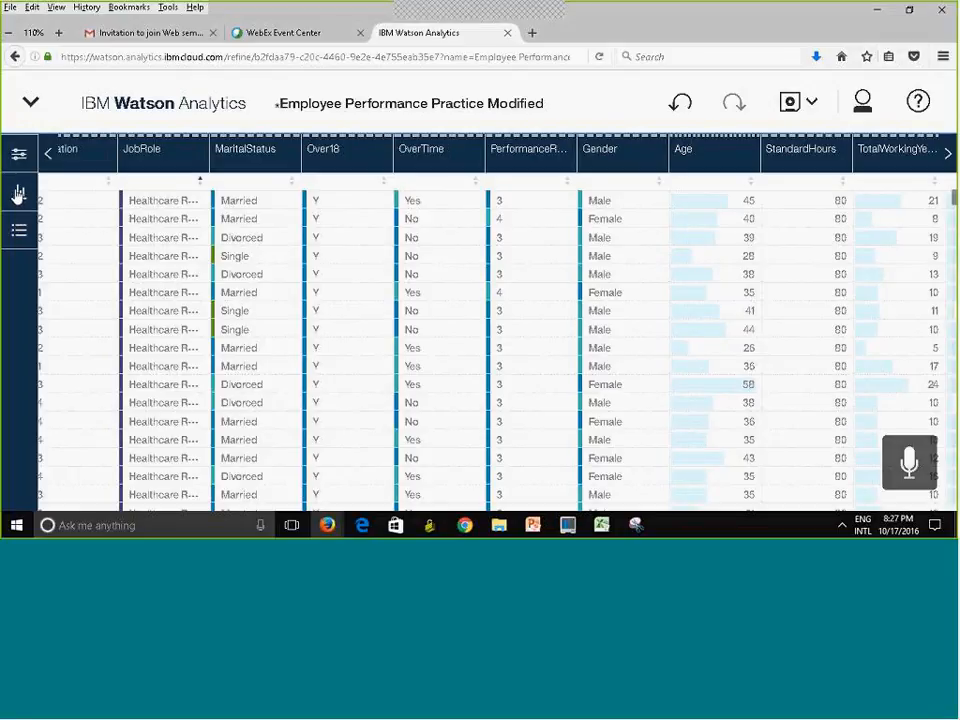
{"action": "left_click", "coordinate": [18, 193]}
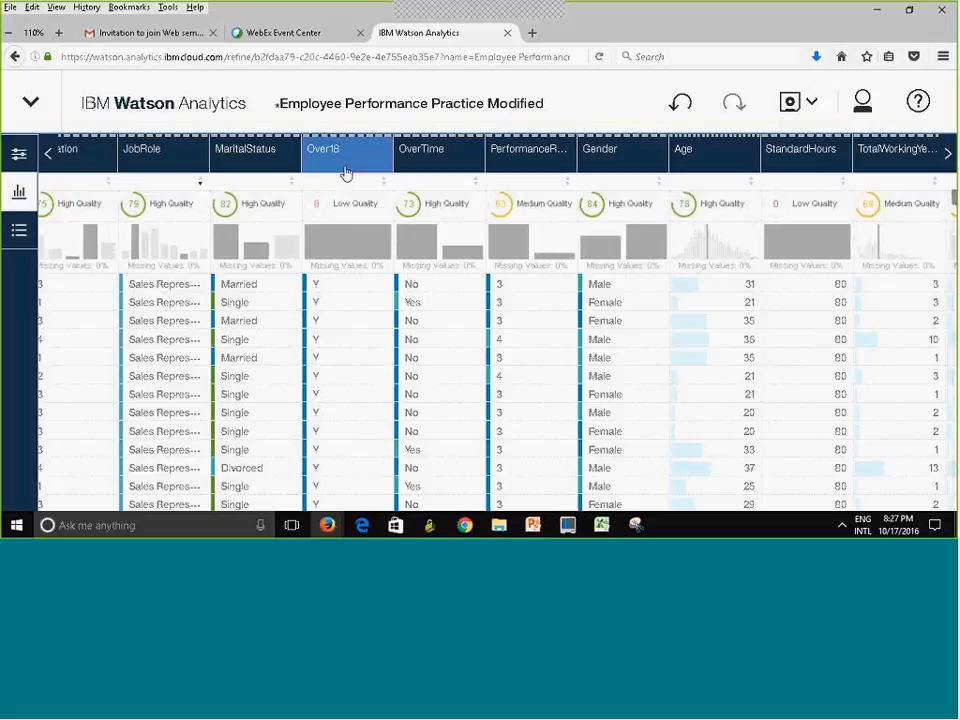
- Find the StandardHours column by searching for "stan" in the column list and hide it
{"action": "left_click", "coordinate": [18, 154]}
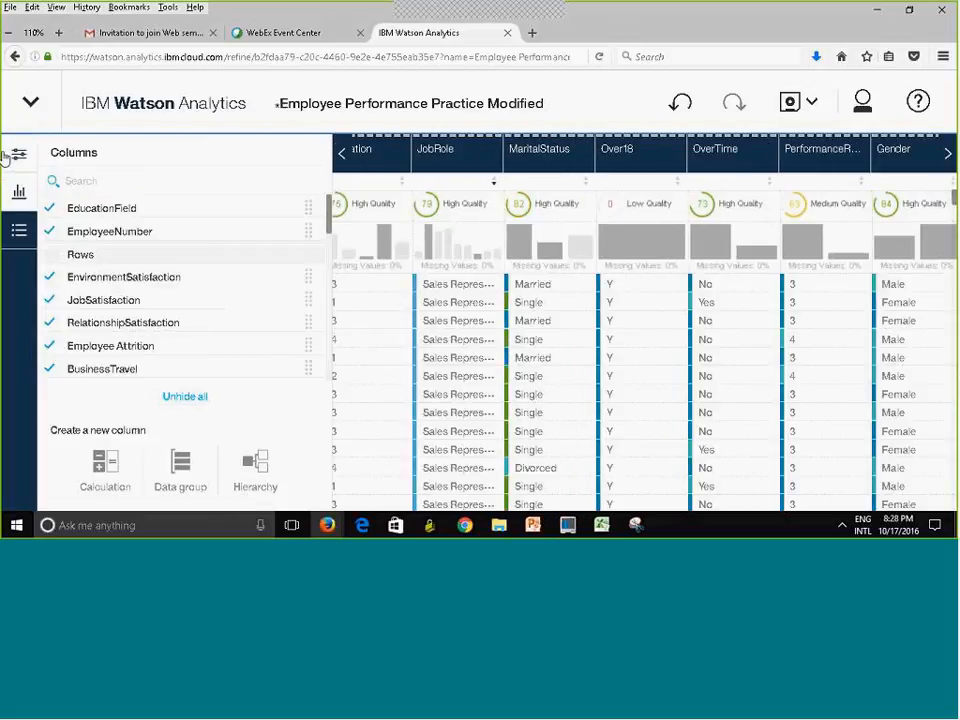
{"action": "left_click", "coordinate": [107, 181]}
{"action": "type", "text": "stan"}
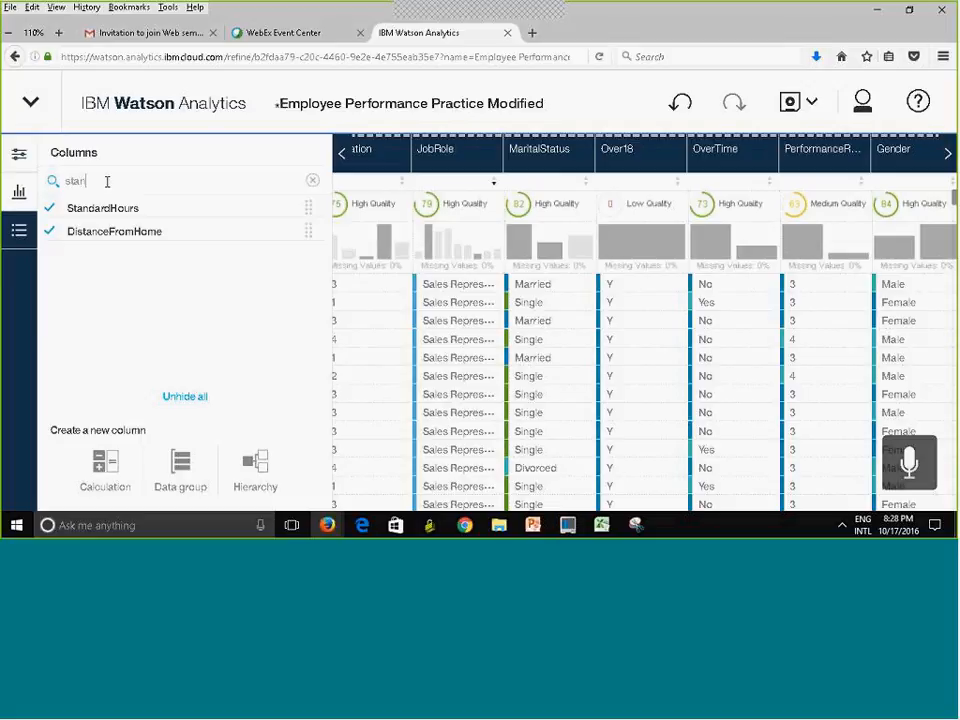
{"action": "left_click", "coordinate": [50, 210]}
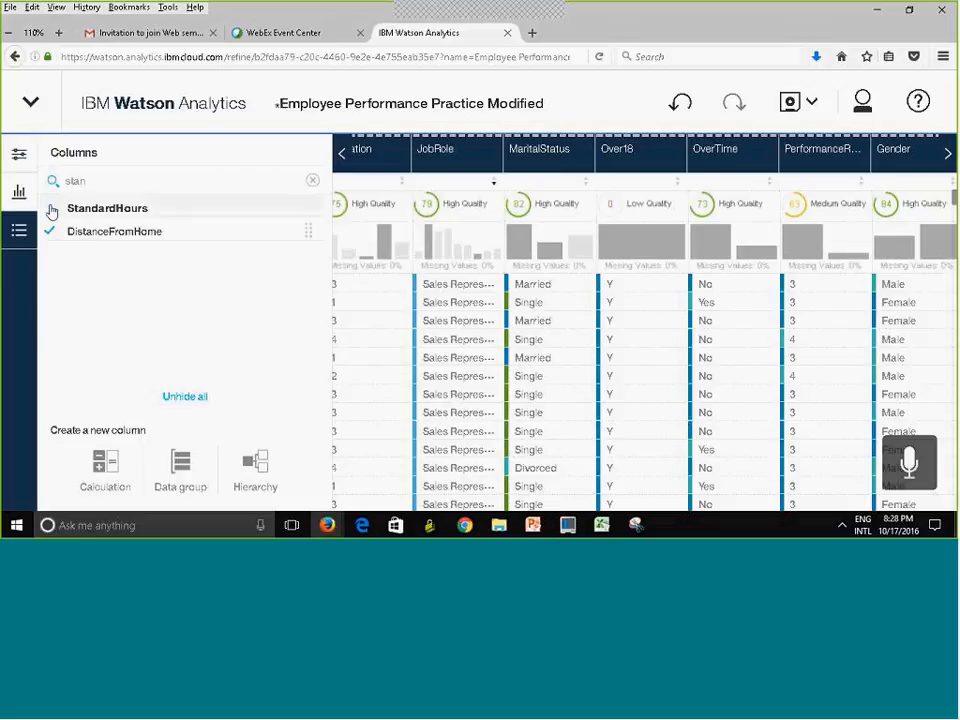
- Find the Over18 column by searching for "over", hide it, and save the Employee Performance Practice Modified dataset
{"action": "left_click", "coordinate": [100, 176]}
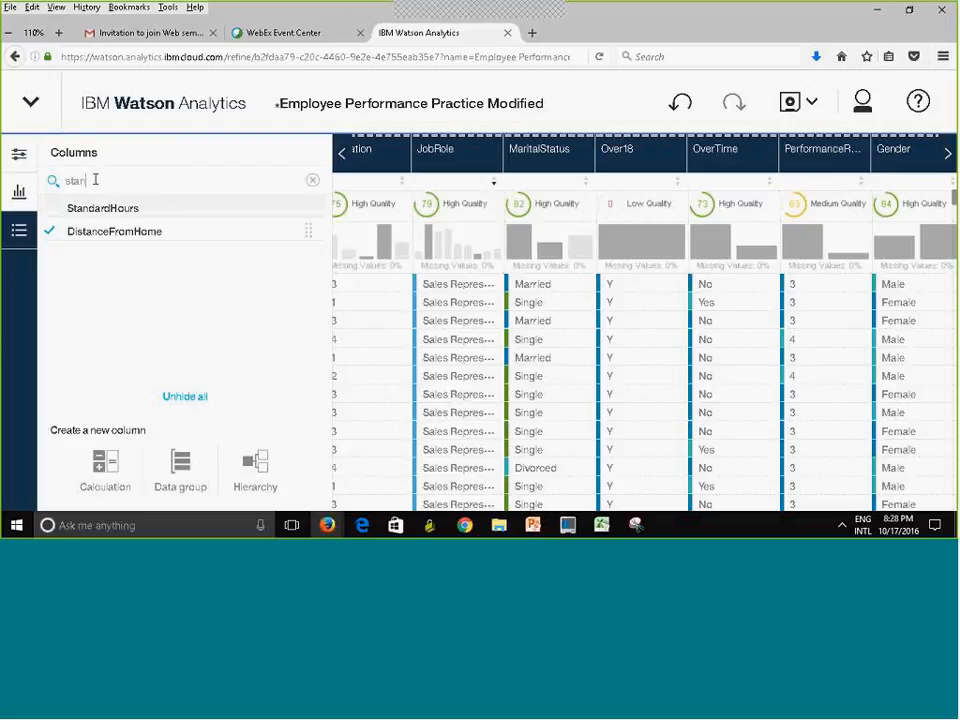
{"action": "key", "text": "BackSpace"}
{"action": "type", "text": "over"}
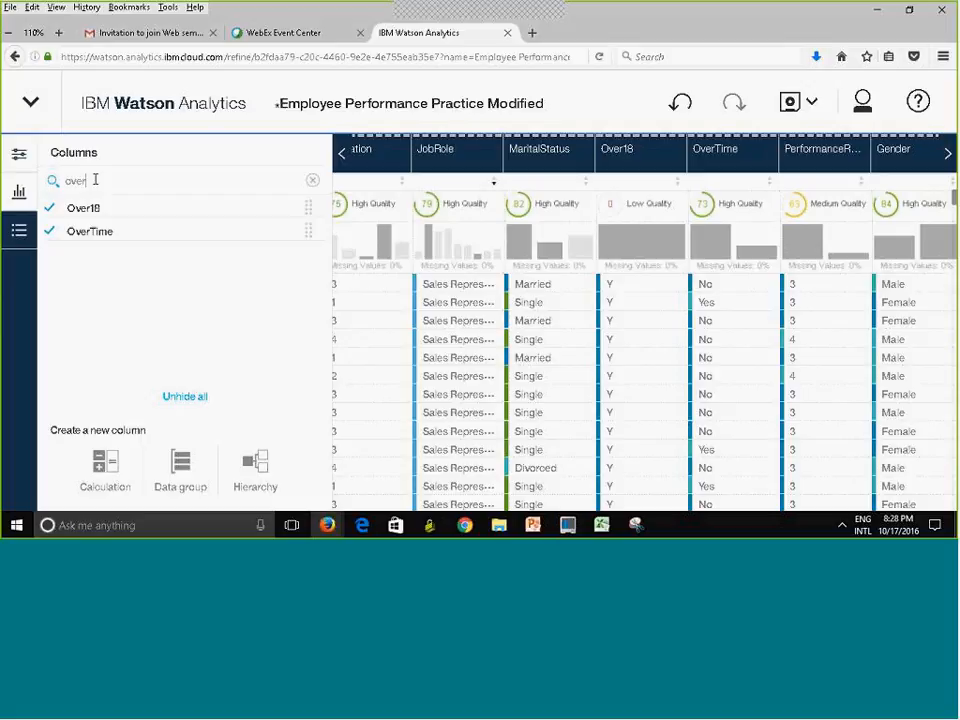
{"action": "left_click", "coordinate": [48, 208]}
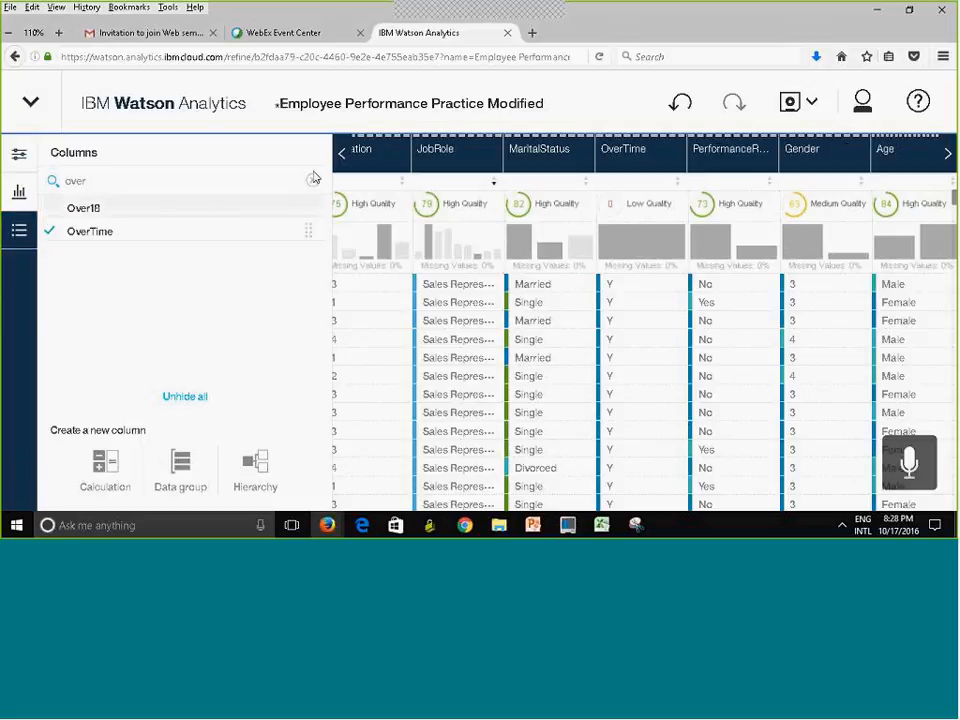
{"action": "left_click", "coordinate": [18, 154]}
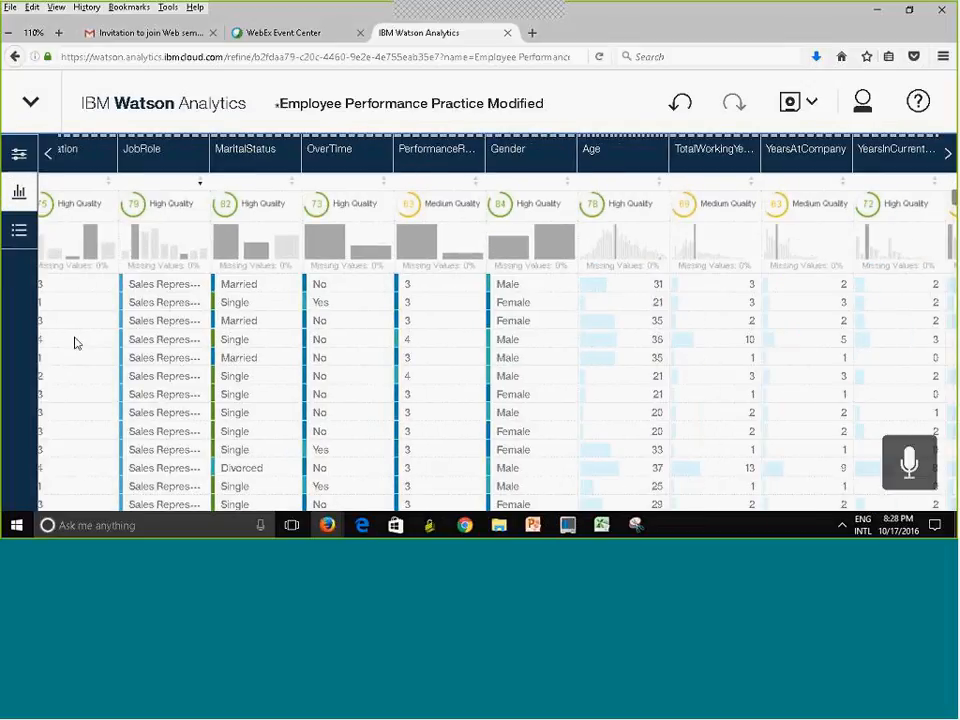
{"action": "left_click", "coordinate": [813, 104]}
{"action": "left_click", "coordinate": [689, 136]}
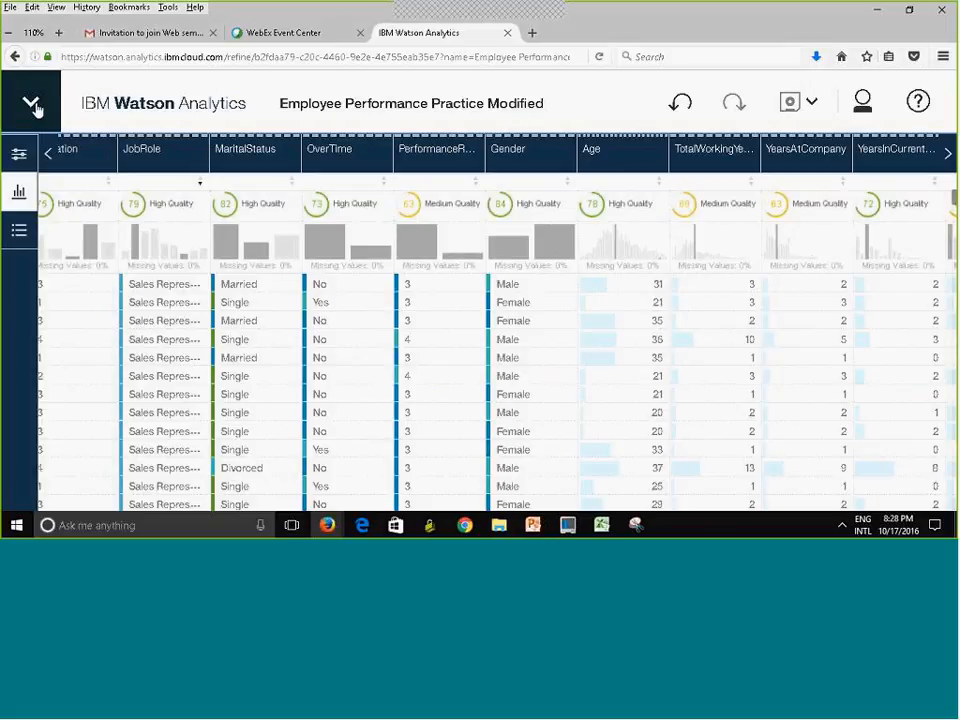
- Close the Employee Performance Practice Modified dataset and return to the Assignment 2 folder on the Watson Analytics home page
{"action": "left_click", "coordinate": [33, 105]}
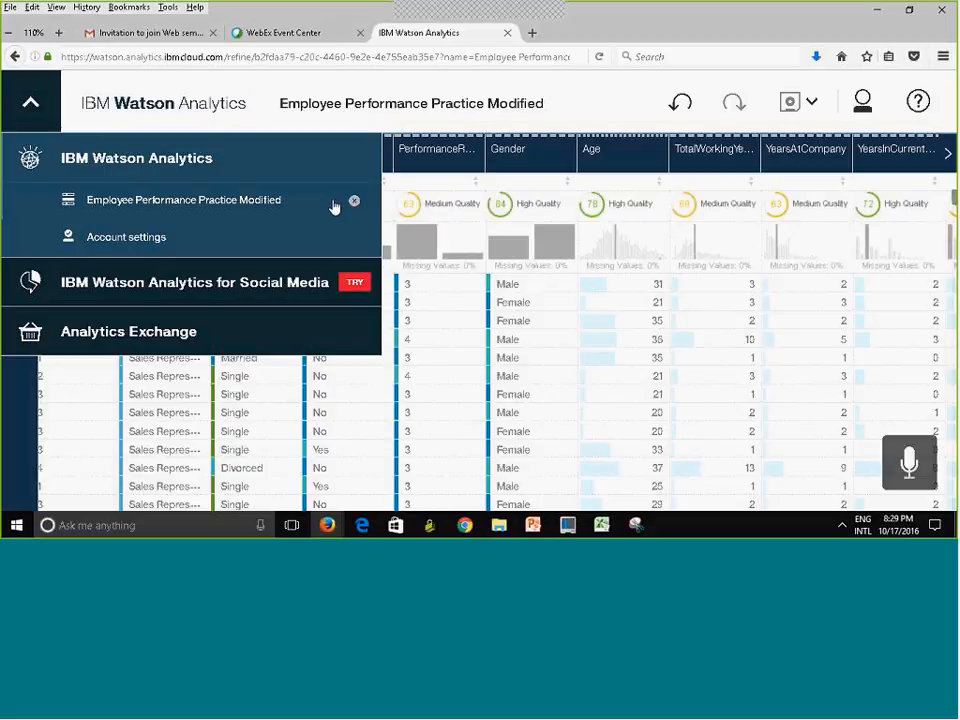
{"action": "left_click", "coordinate": [362, 237]}
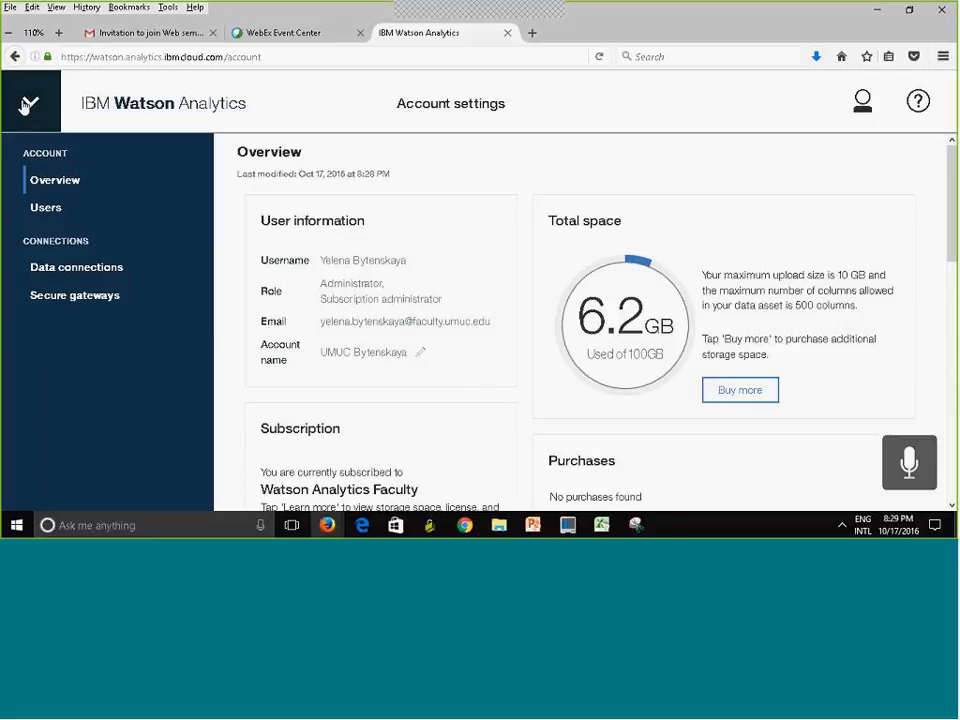
{"action": "left_click", "coordinate": [26, 103]}
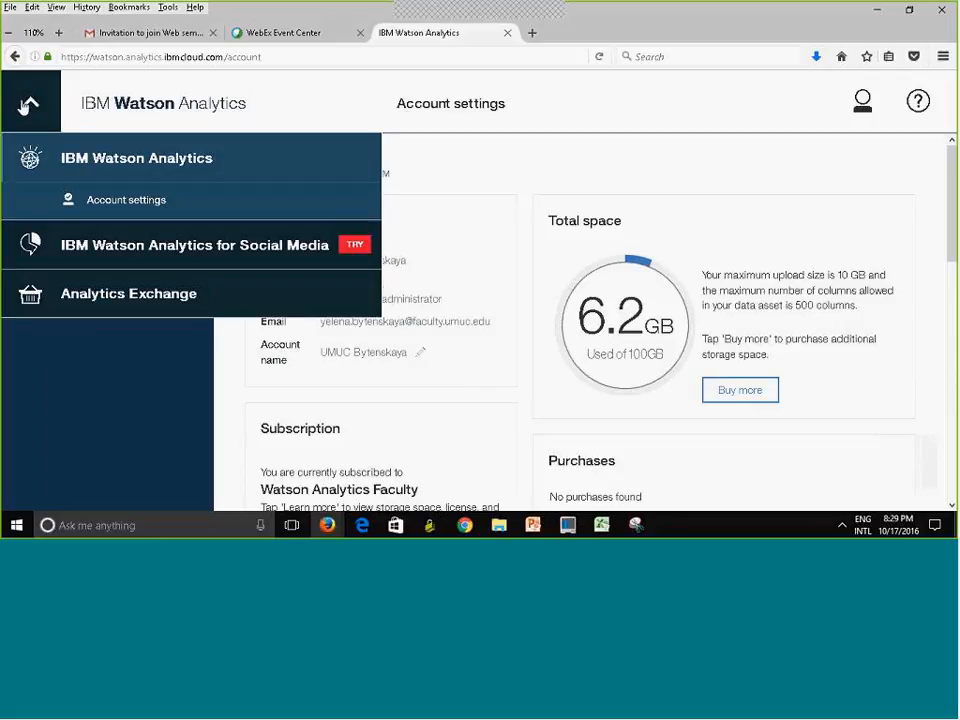
{"action": "left_click", "coordinate": [104, 160]}
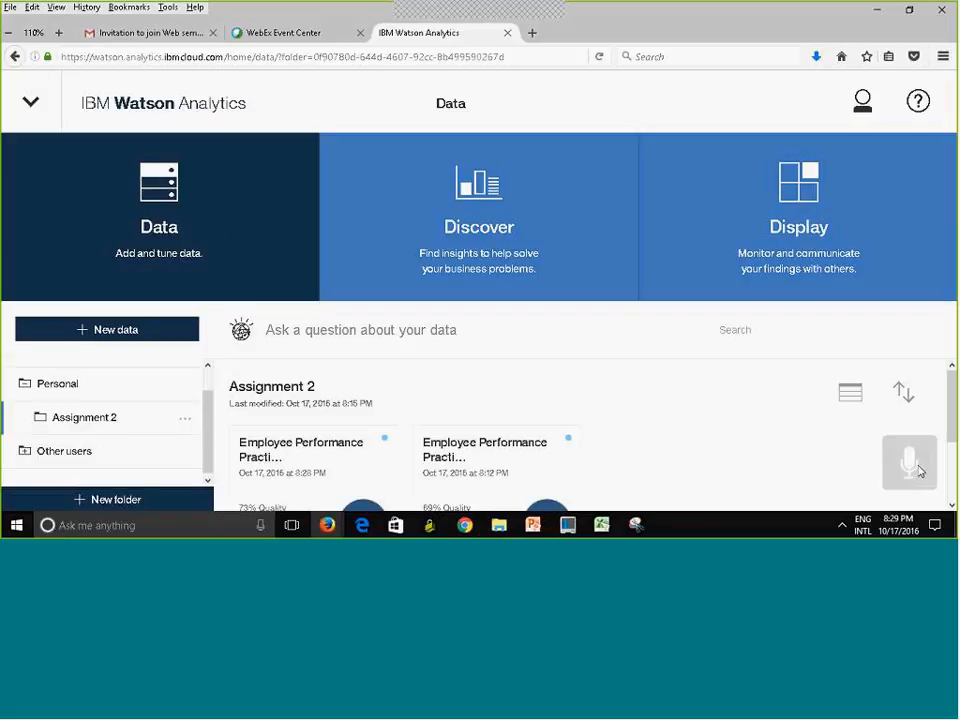
{"action": "scroll", "coordinate": [399, 463], "scroll_direction": "down", "scroll_amount": 2}
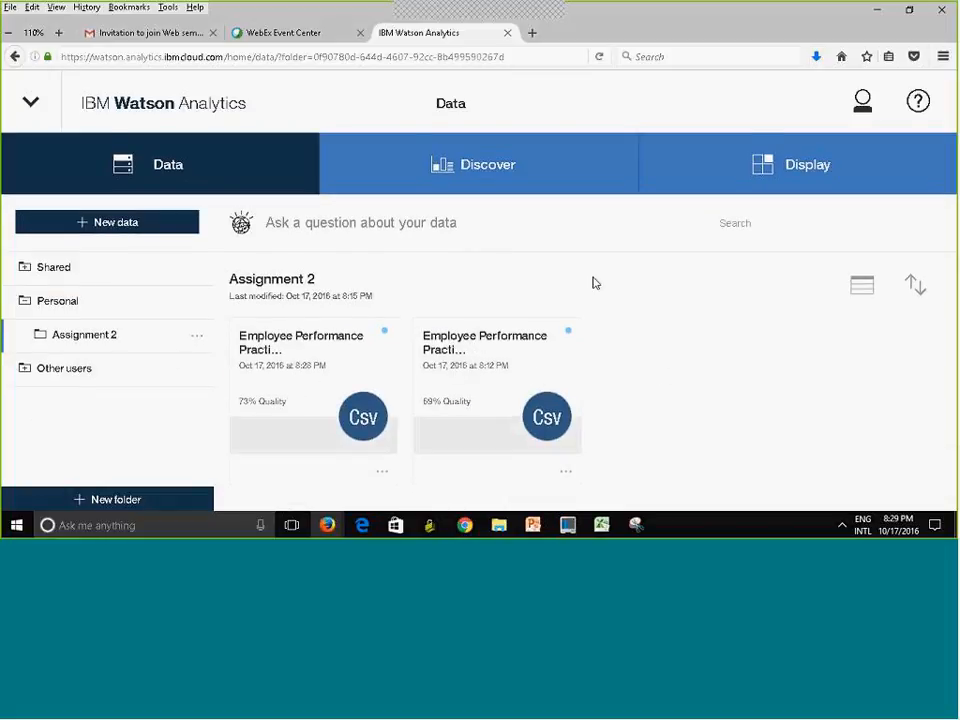
- Try asking about the data with the keyword "peformance", and clear the question
{"action": "left_click", "coordinate": [368, 222]}
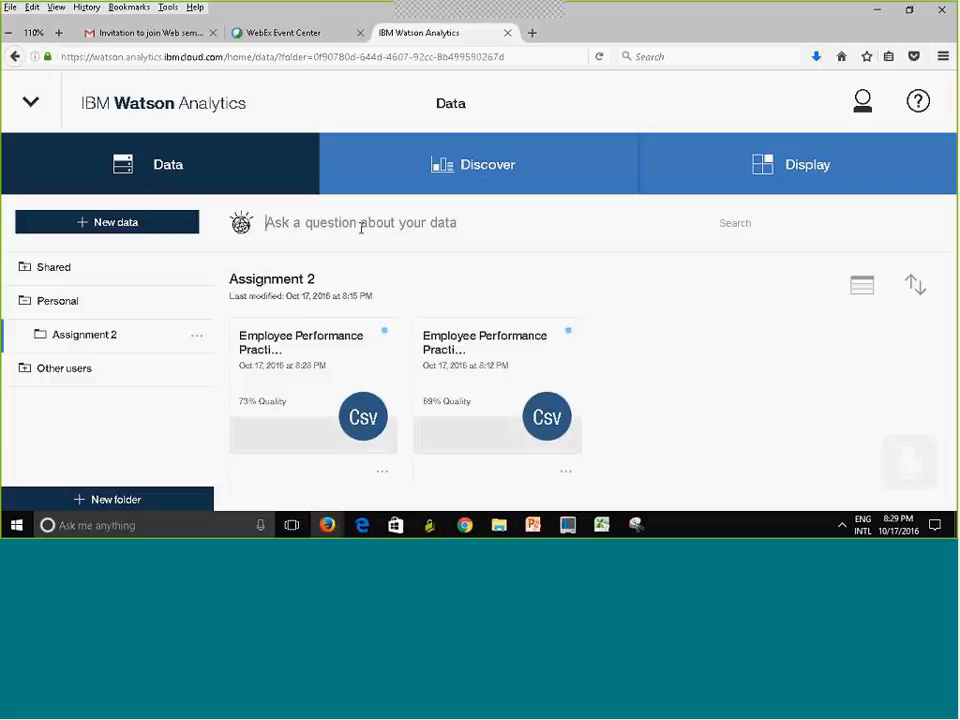
{"action": "type", "text": "peformance"}
{"action": "key", "text": "Return"}
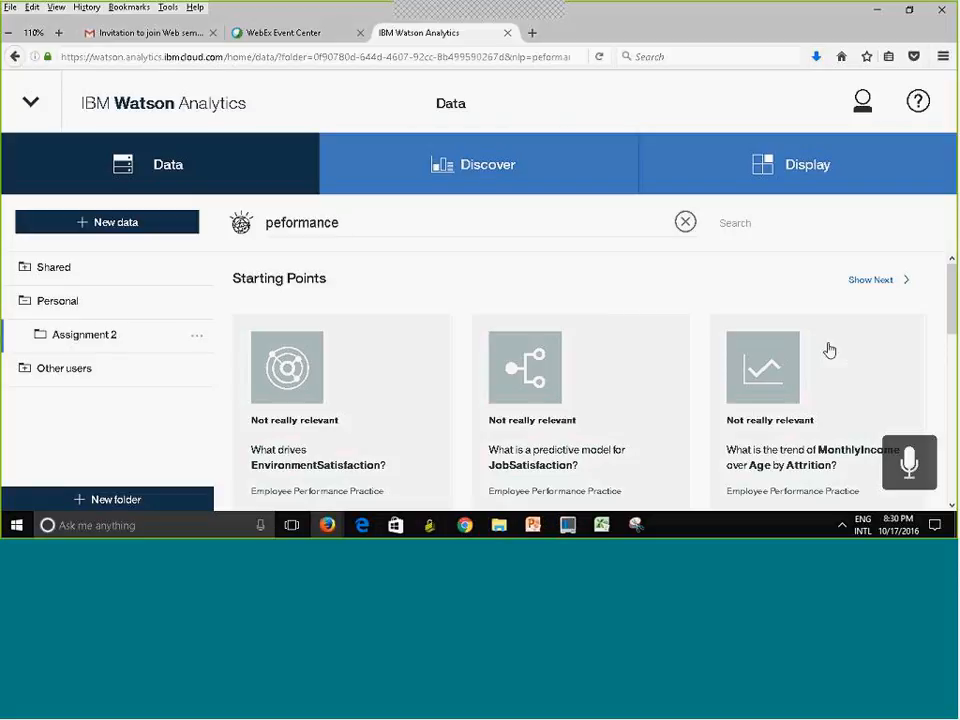
{"action": "left_click_drag", "start_coordinate": [345, 223], "coordinate": [197, 218]}
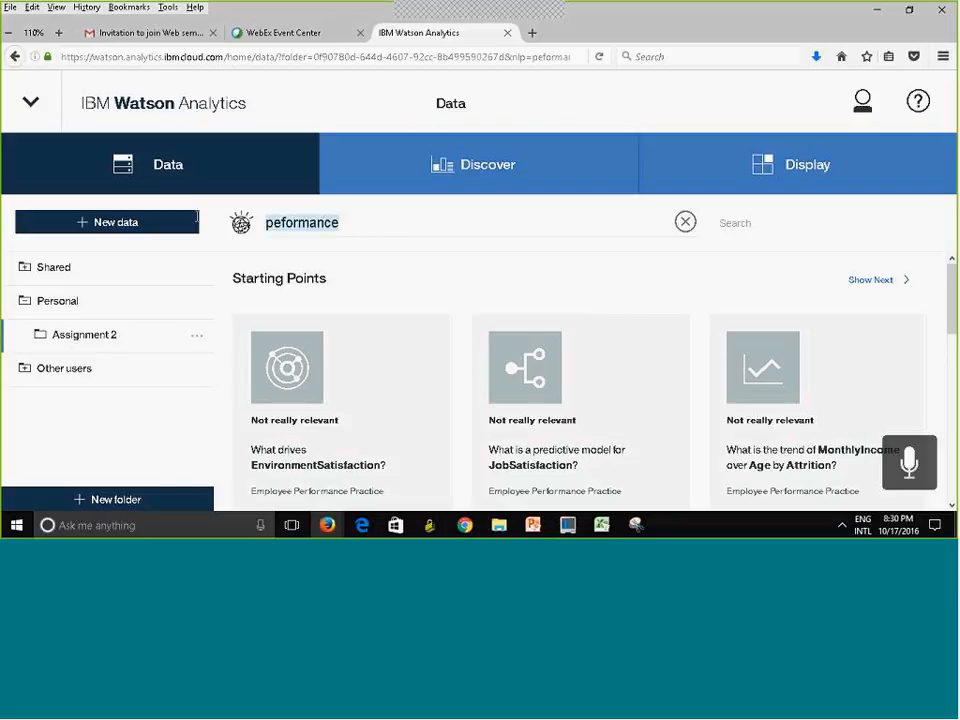
{"action": "type", "text": "a"}
{"action": "key", "text": "BackSpace"}
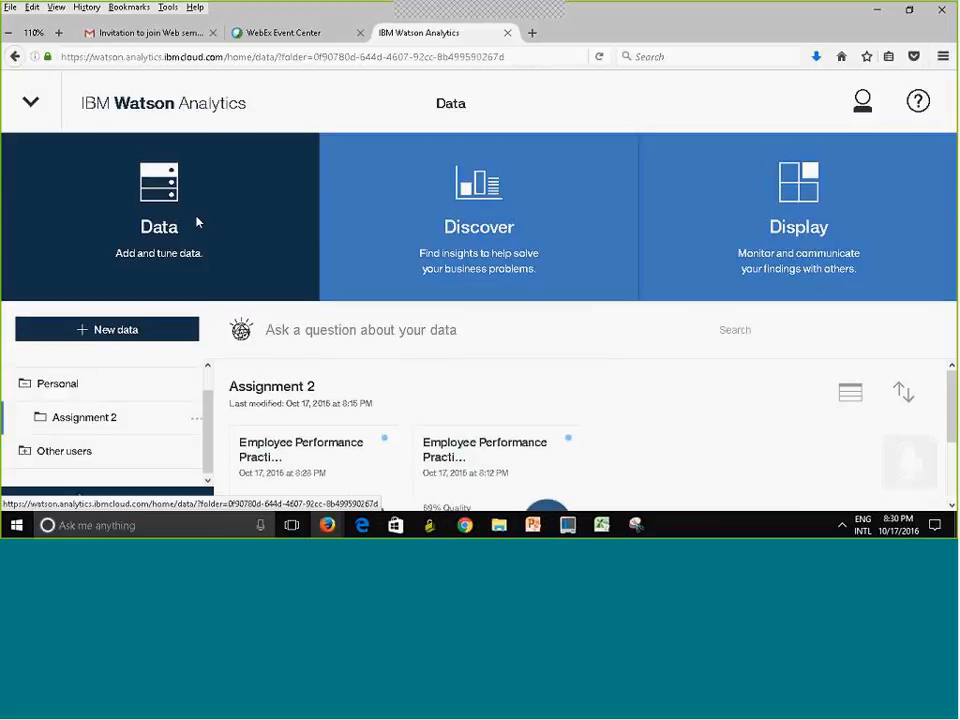
- Ask about the data in the Assignment 2 folder with the keyword "retention"
{"action": "left_click", "coordinate": [298, 332]}
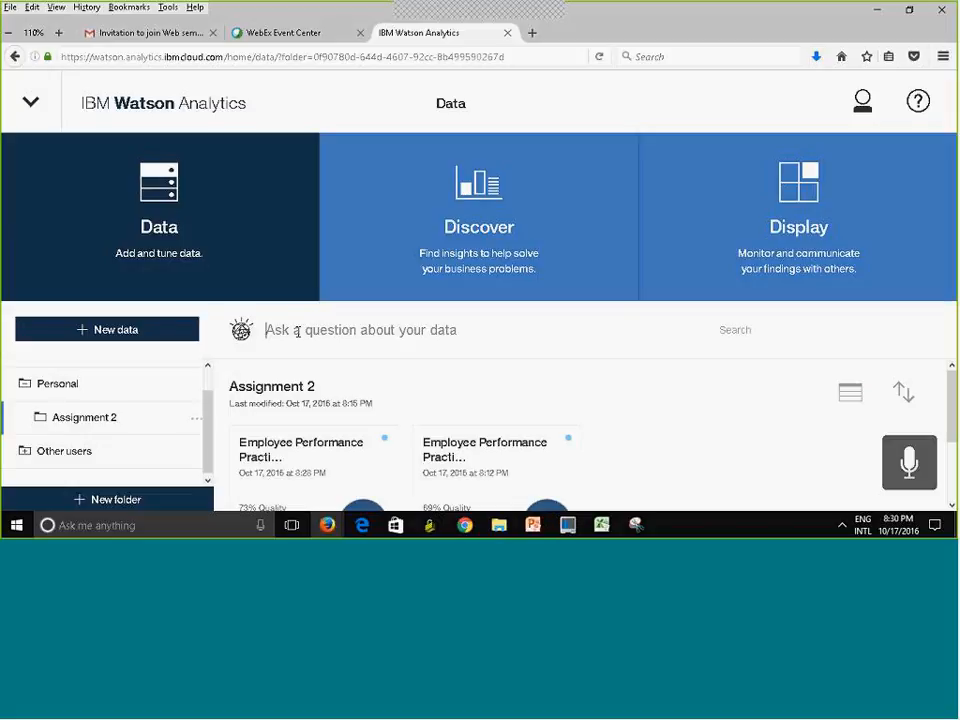
{"action": "type", "text": "ret"}
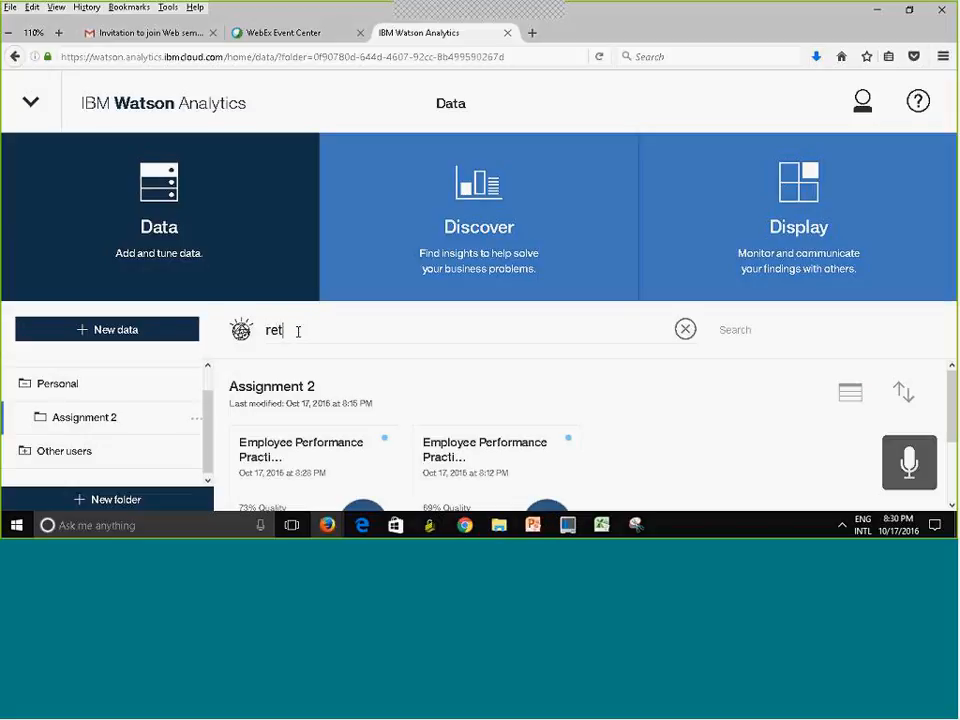
{"action": "type", "text": "ention"}
{"action": "key", "text": "Return"}
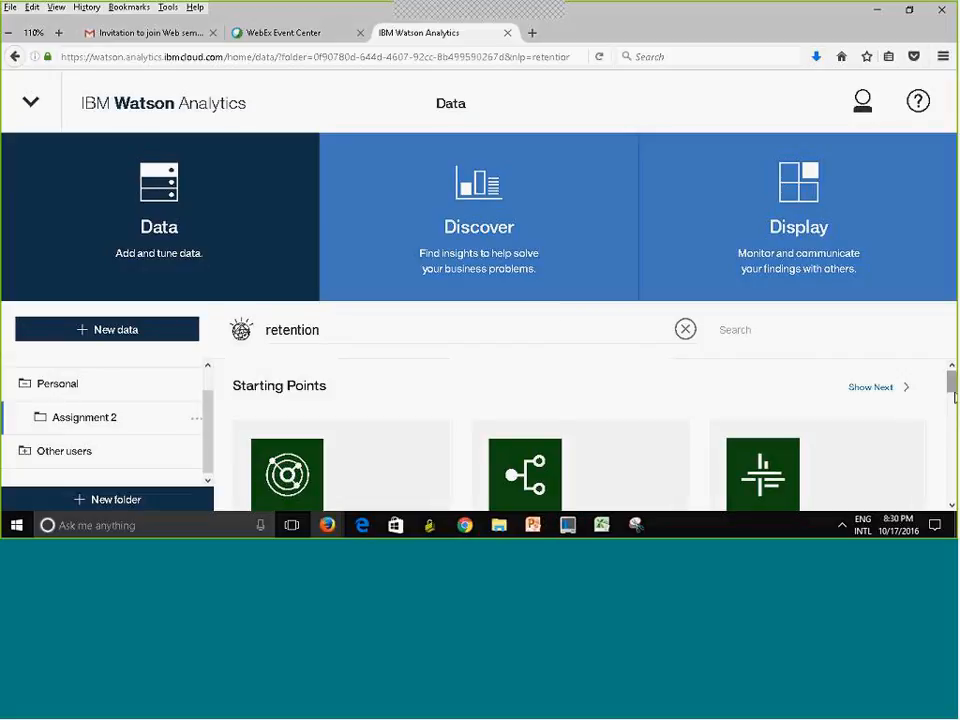
- Review the suggested starting points and open "What drives Attrition?" for the Employee Performance Practice dataset
{"action": "scroll", "coordinate": [544, 309], "scroll_direction": "down", "scroll_amount": 3}
{"action": "left_click_drag", "start_coordinate": [952, 400], "coordinate": [952, 300]}
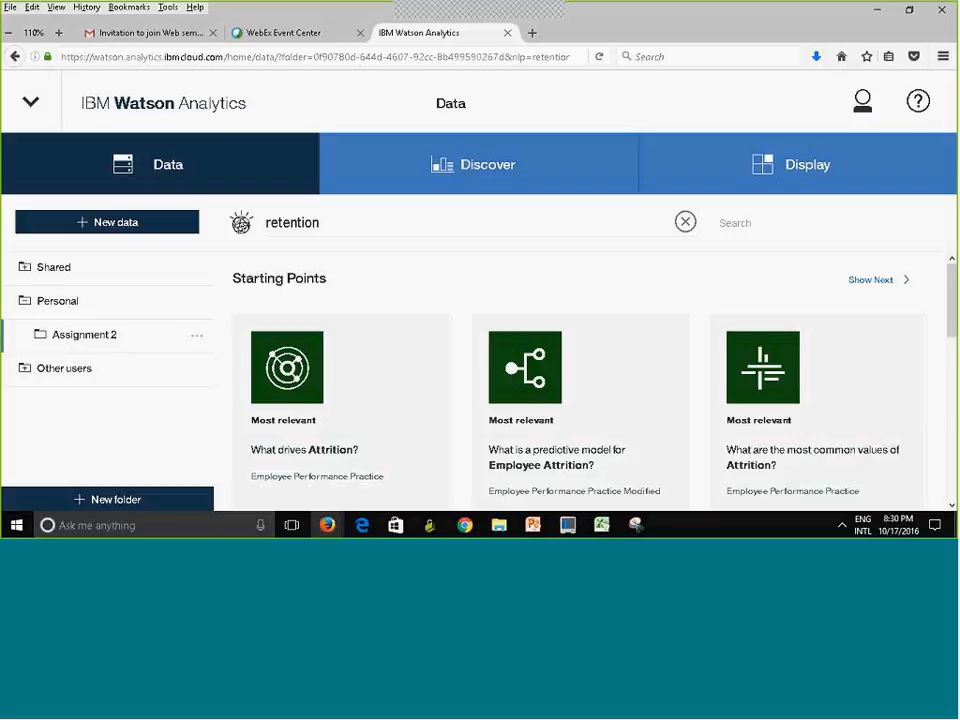
{"action": "scroll", "coordinate": [729, 295], "scroll_direction": "down", "scroll_amount": 2}
{"action": "scroll", "coordinate": [580, 380], "scroll_direction": "down", "scroll_amount": 2}
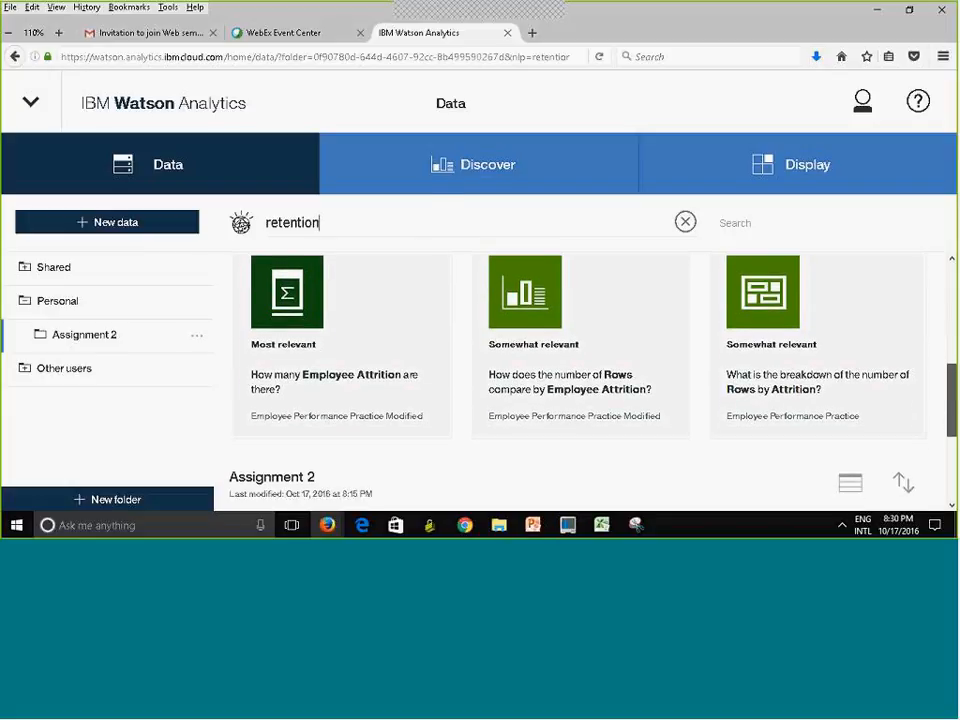
{"action": "scroll", "coordinate": [580, 380], "scroll_direction": "down", "scroll_amount": 2}
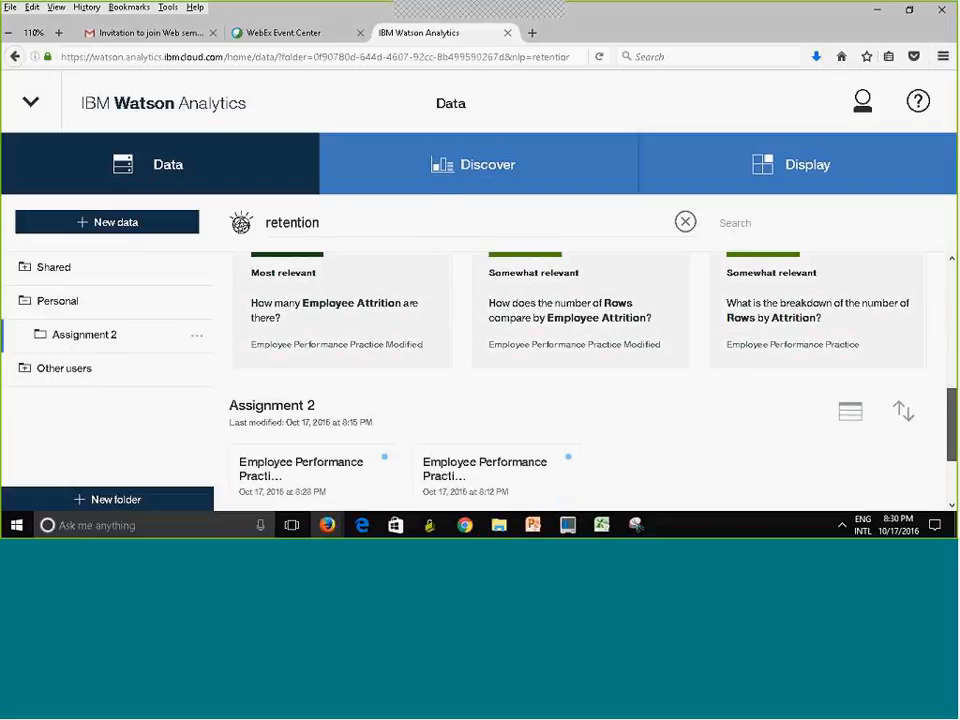
{"action": "scroll", "coordinate": [580, 380], "scroll_direction": "up", "scroll_amount": 6}
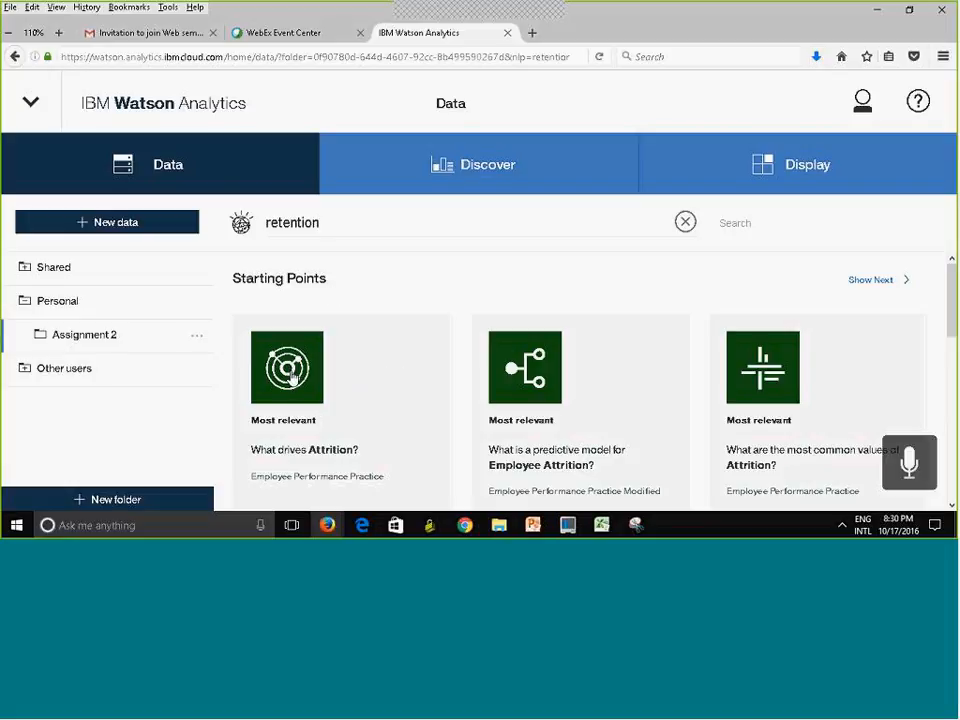
{"action": "left_click", "coordinate": [290, 372]}
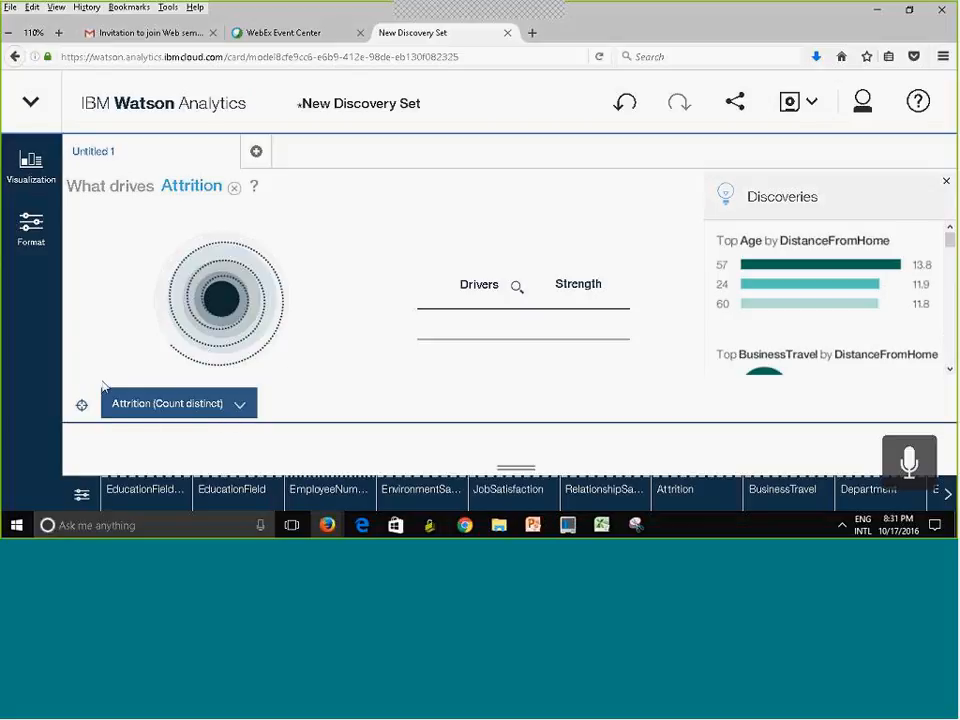
- Look through the alternative target columns offered for Attrition (Count distinct), and leave the target as it is
{"action": "left_click", "coordinate": [241, 408]}
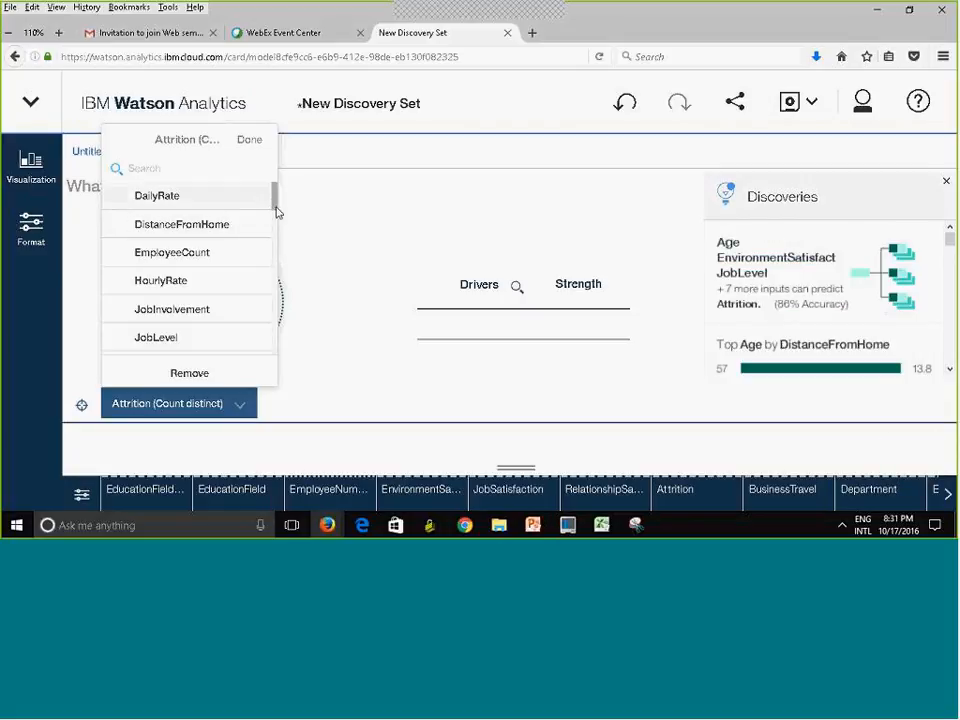
{"action": "scroll", "coordinate": [276, 209], "scroll_direction": "down", "scroll_amount": 1}
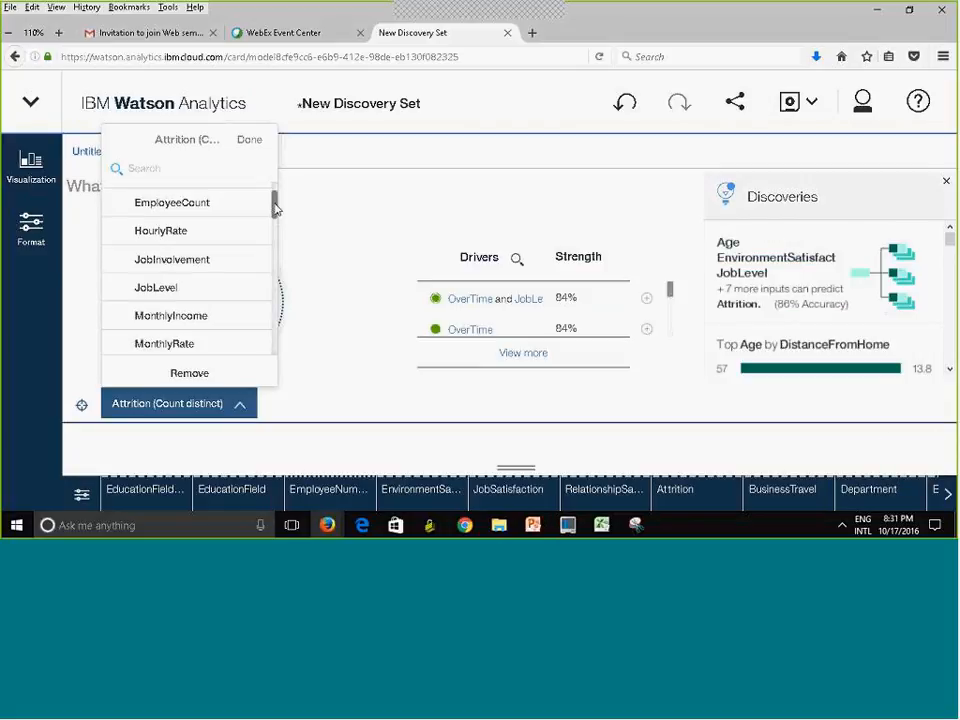
{"action": "left_click", "coordinate": [334, 261]}
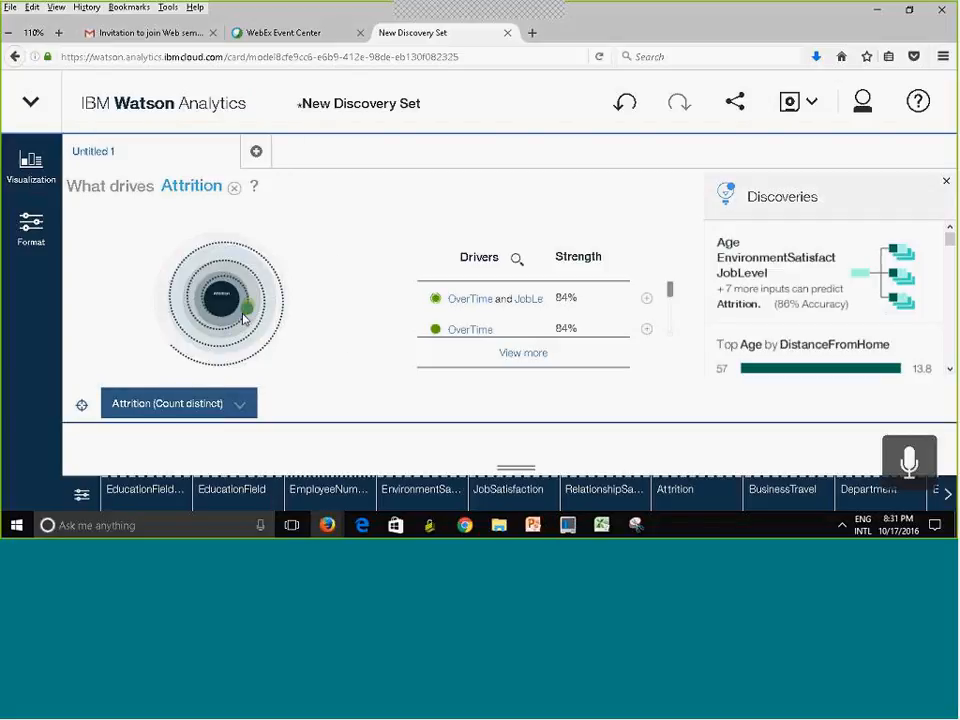
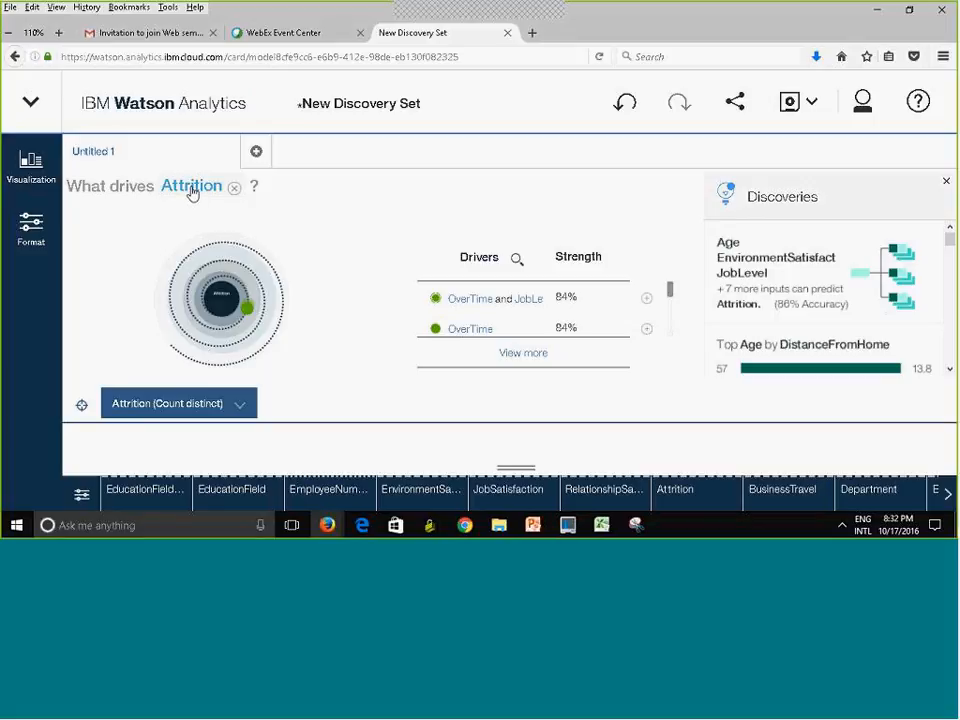
- Change the driver question's target from Attrition to RelationshipSatisfaction
{"action": "left_click", "coordinate": [192, 192]}
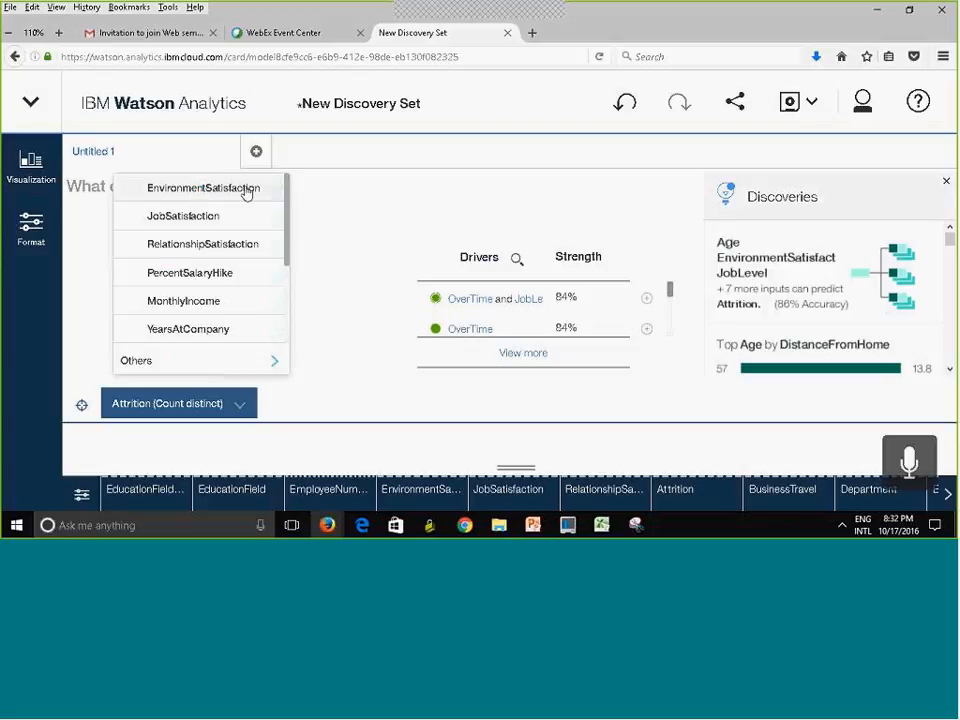
{"action": "mouse_move", "coordinate": [289, 246]}
{"action": "left_mouse_down"}
{"action": "mouse_move", "coordinate": [290, 326]}
{"action": "mouse_move", "coordinate": [294, 238]}
{"action": "left_mouse_up"}
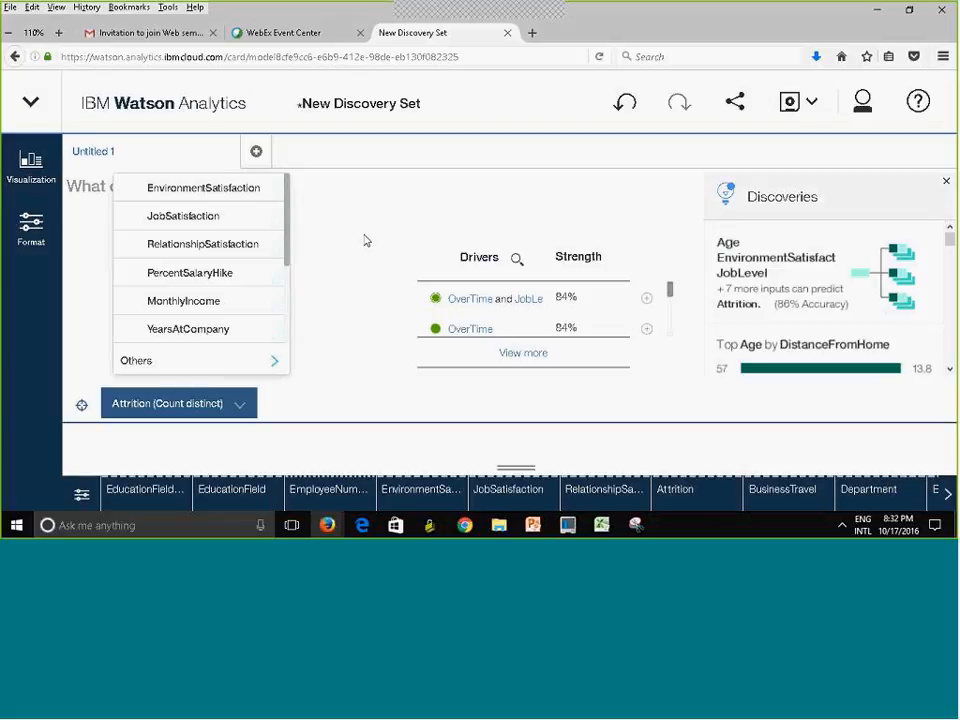
{"action": "left_click", "coordinate": [188, 250]}
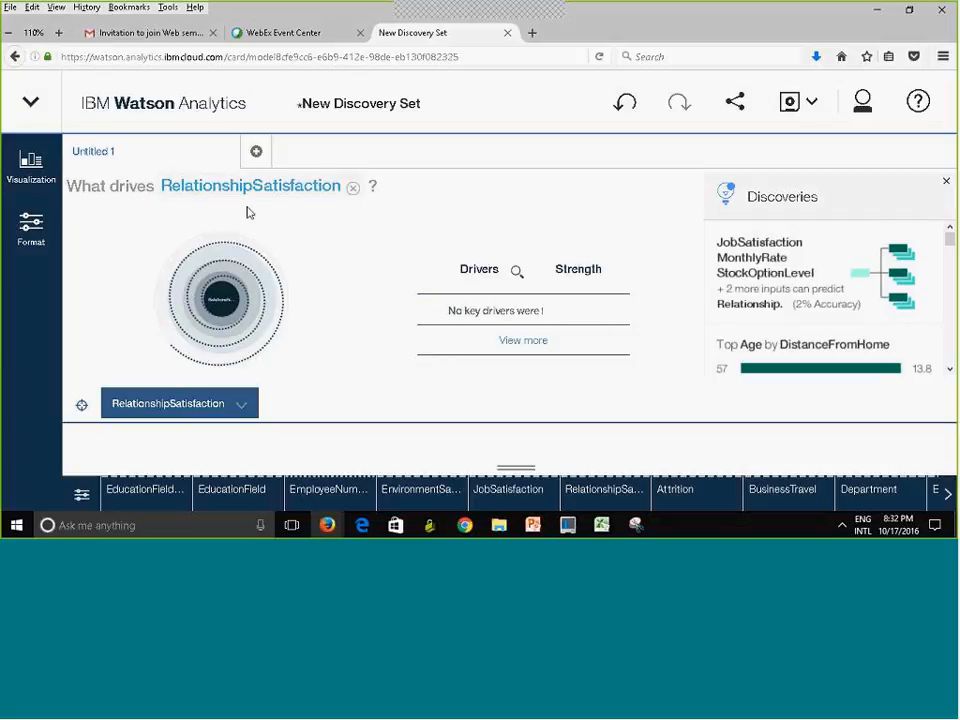
- Change the driver question's target from RelationshipSatisfaction to JobSatisfaction
{"action": "left_click", "coordinate": [218, 190]}
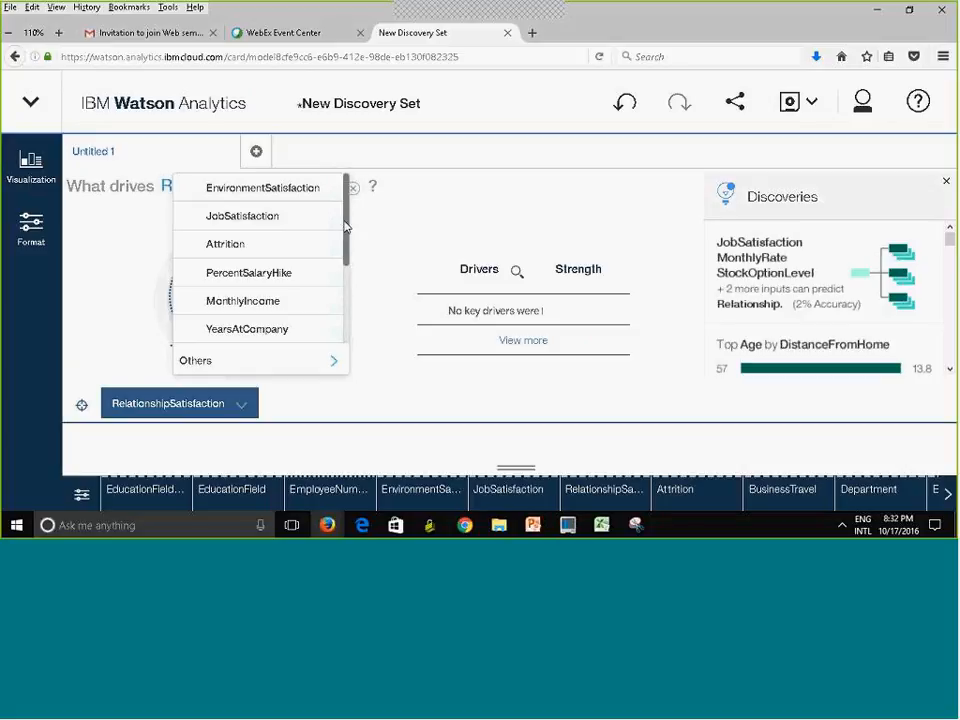
{"action": "left_click", "coordinate": [207, 217]}
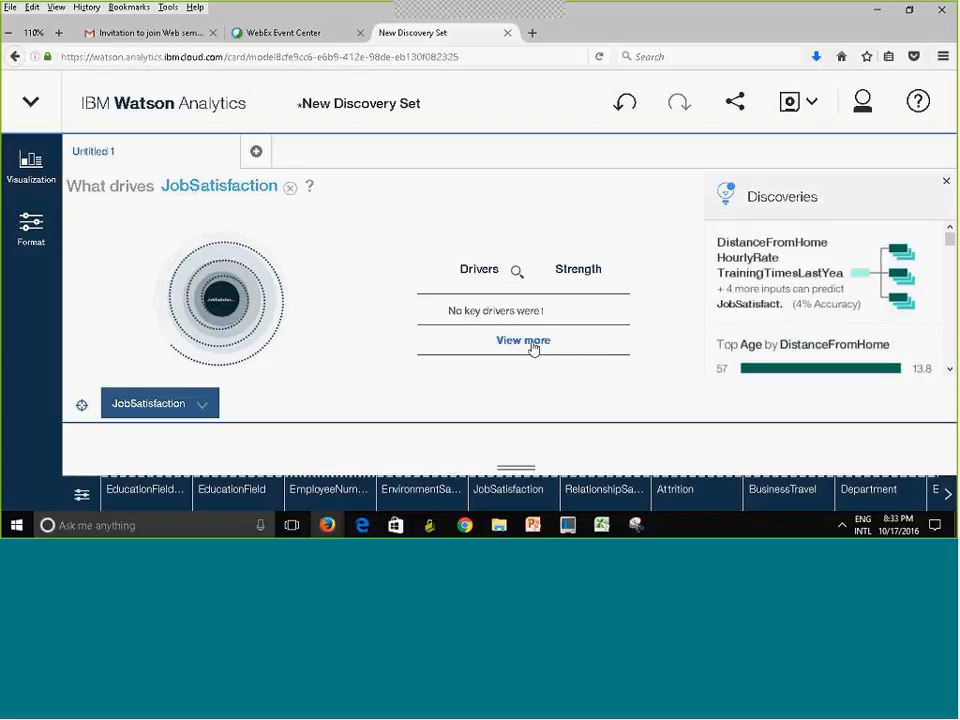
- Look through the alternative target columns for the driver question and set the target back to Attrition
{"action": "left_click", "coordinate": [256, 192]}
{"action": "left_click_drag", "start_coordinate": [317, 225], "coordinate": [321, 316]}
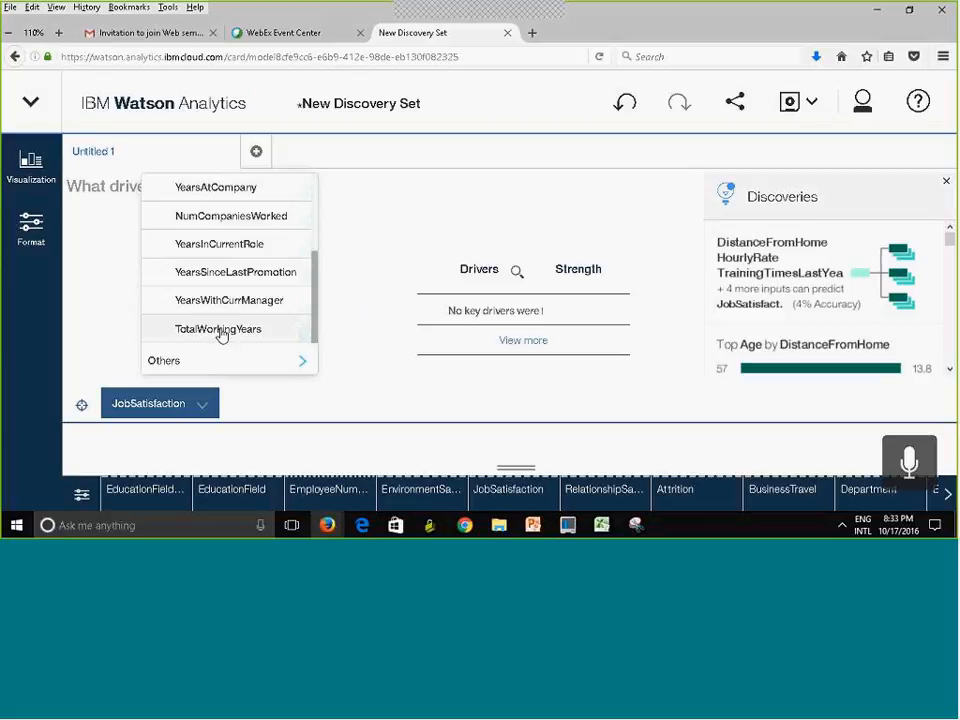
{"action": "left_click_drag", "start_coordinate": [317, 300], "coordinate": [315, 219]}
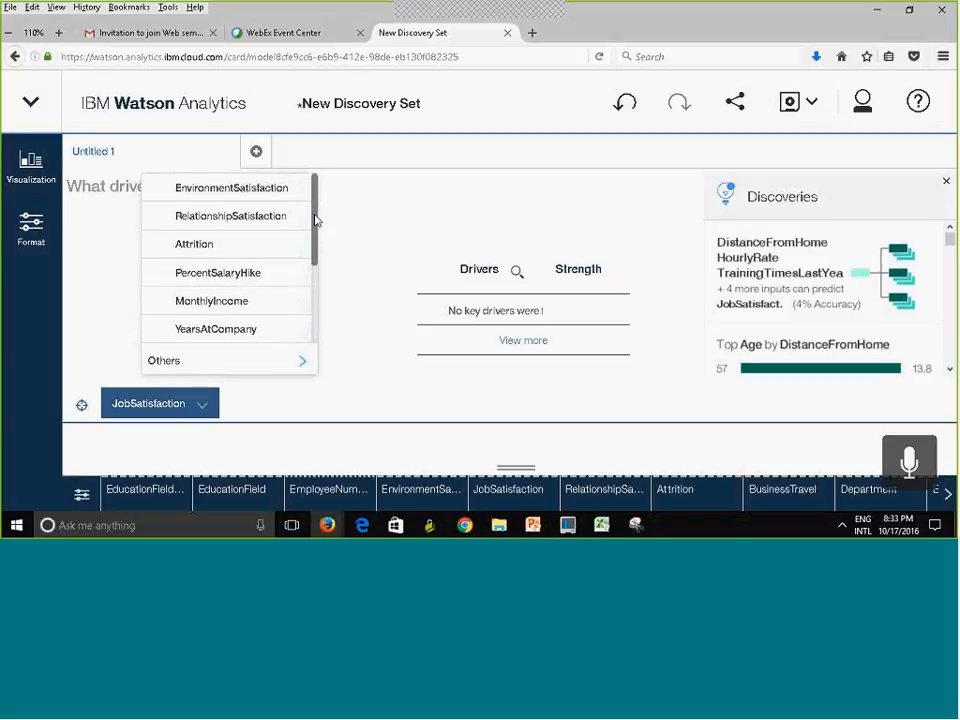
{"action": "left_click", "coordinate": [409, 246]}
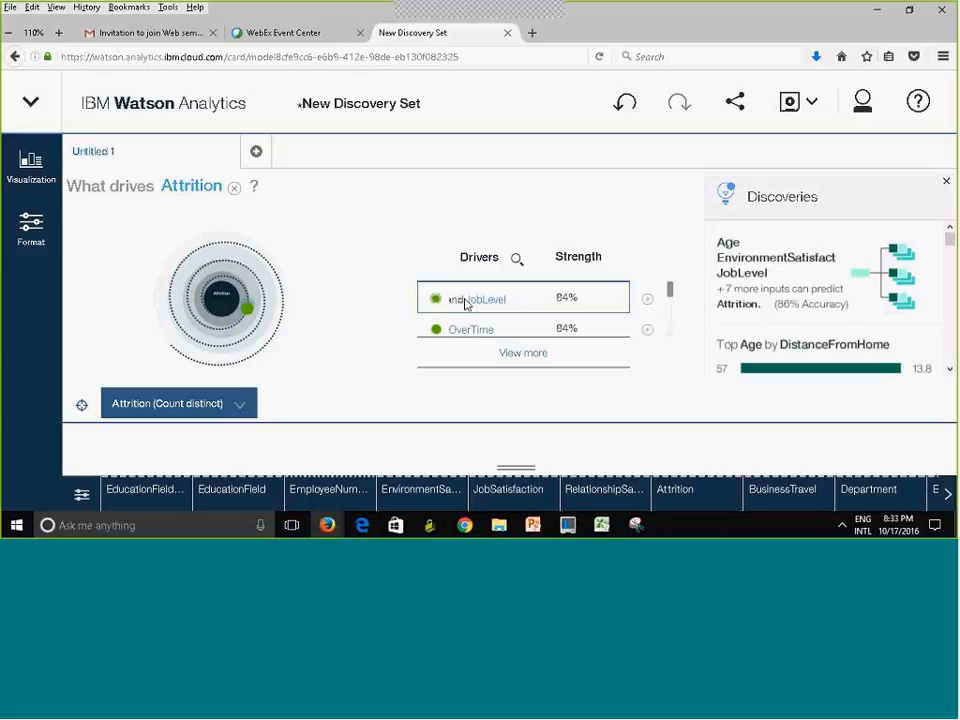
- Expand the list of Attrition drivers, open the combined OverTime and JobLevel driver as a new discovery, and return to the driver discovery
{"action": "left_click", "coordinate": [539, 358]}
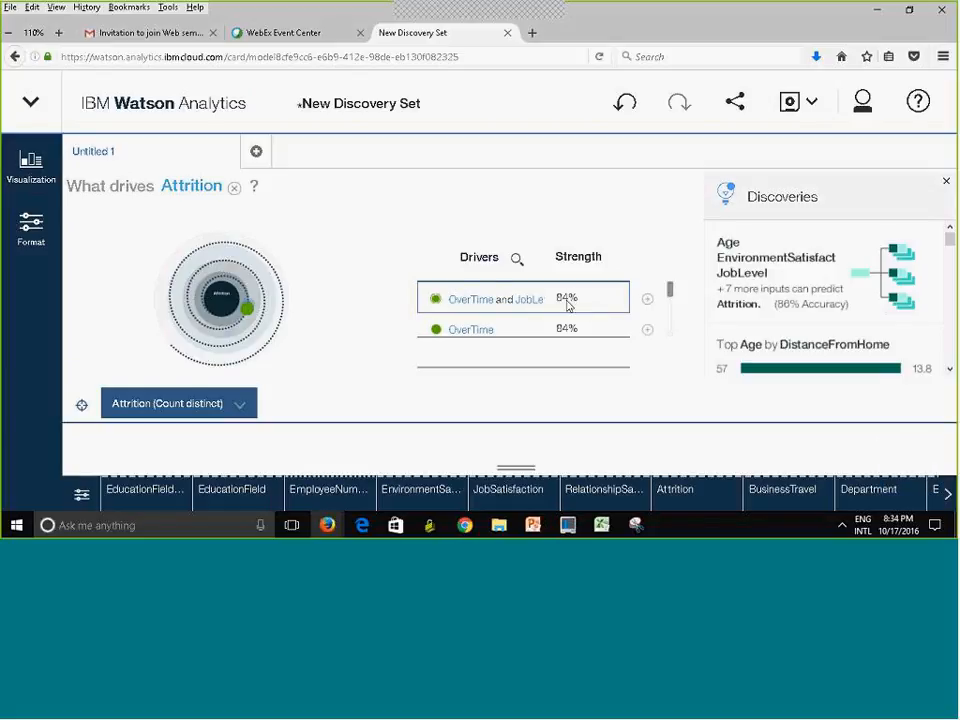
{"action": "left_click", "coordinate": [648, 303]}
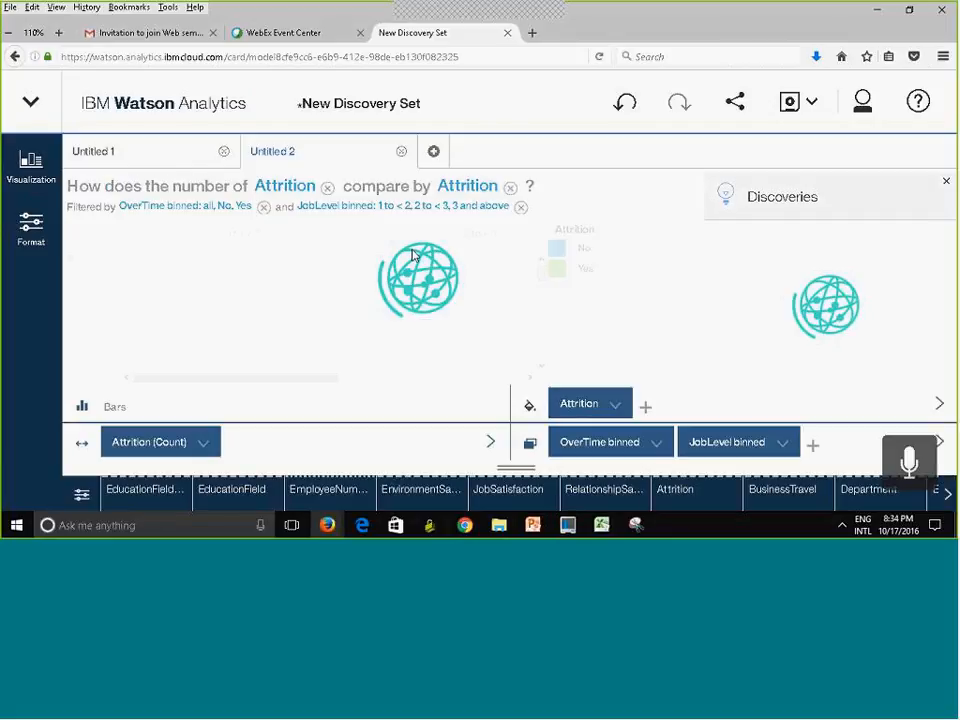
{"action": "left_click", "coordinate": [135, 152]}
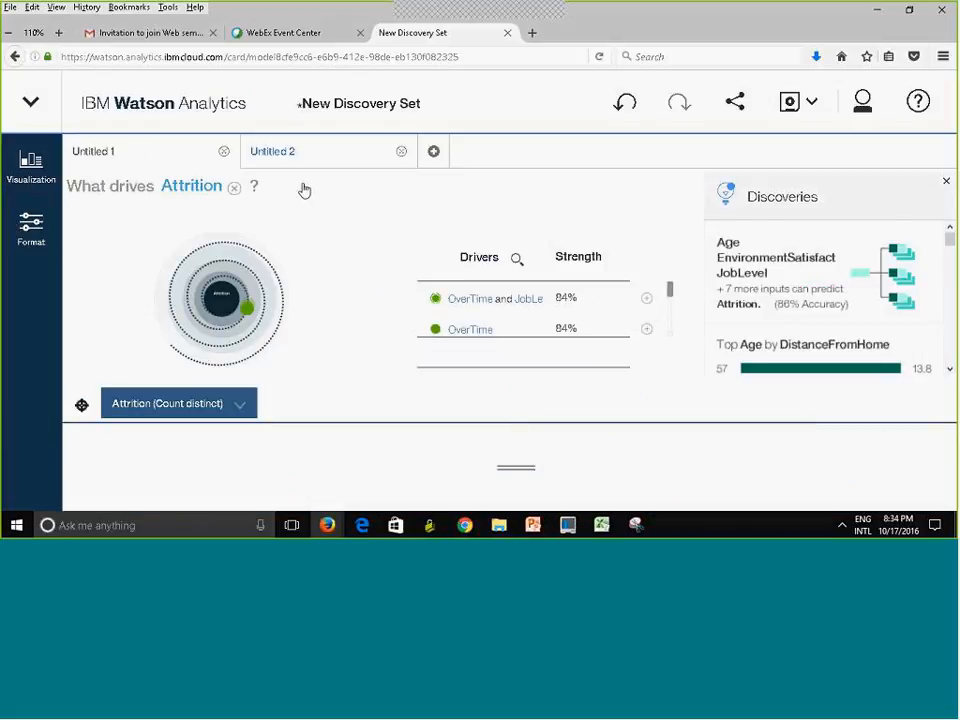
{"action": "left_click", "coordinate": [294, 153]}
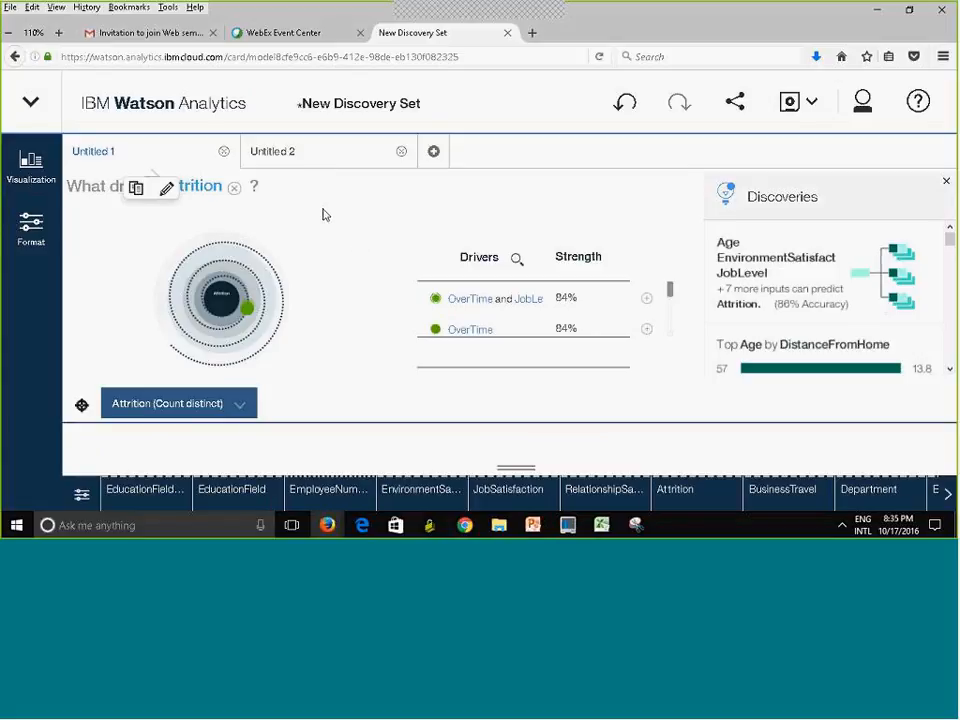
- Save the discovery set under the name "Attrition Discovery" in the Assignment 2 folder inside Personal
{"action": "left_click", "coordinate": [812, 104]}
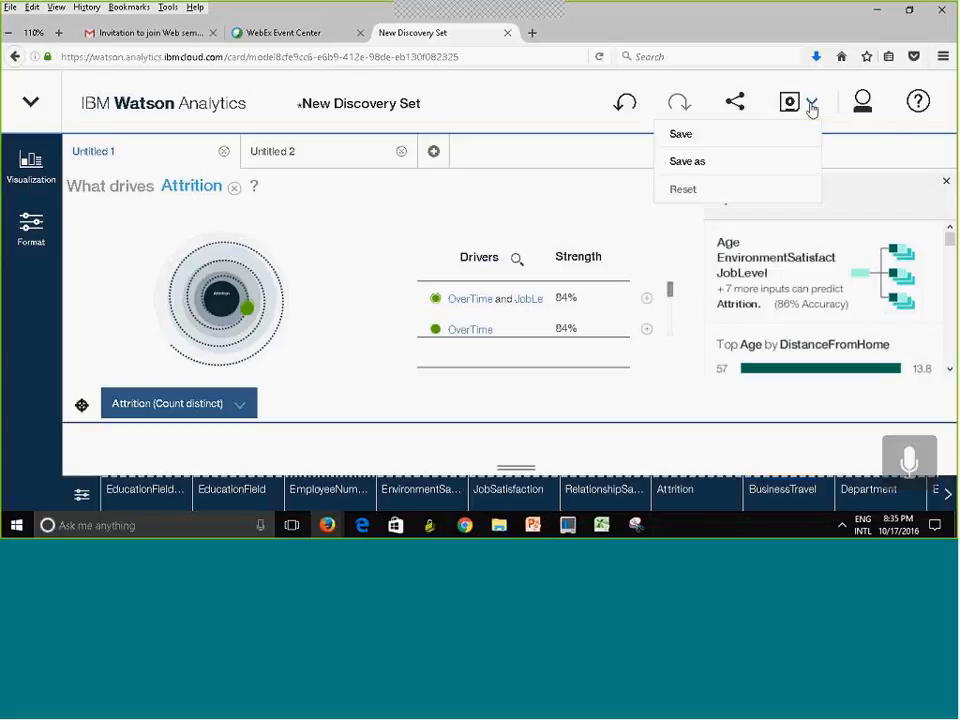
{"action": "left_click", "coordinate": [675, 168]}
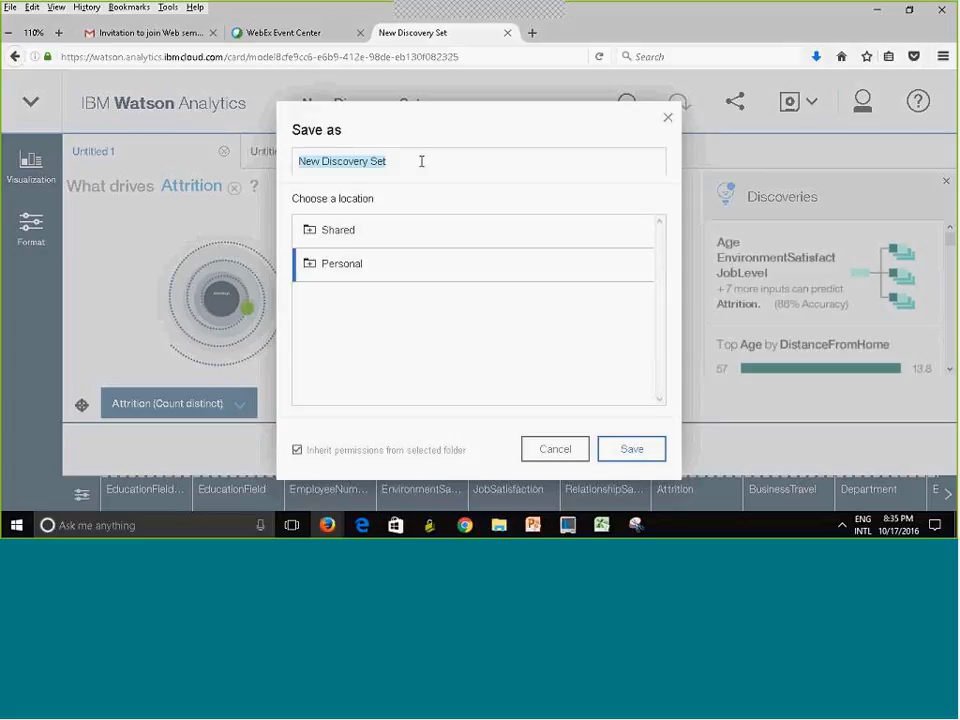
{"action": "type", "text": "Attri"}
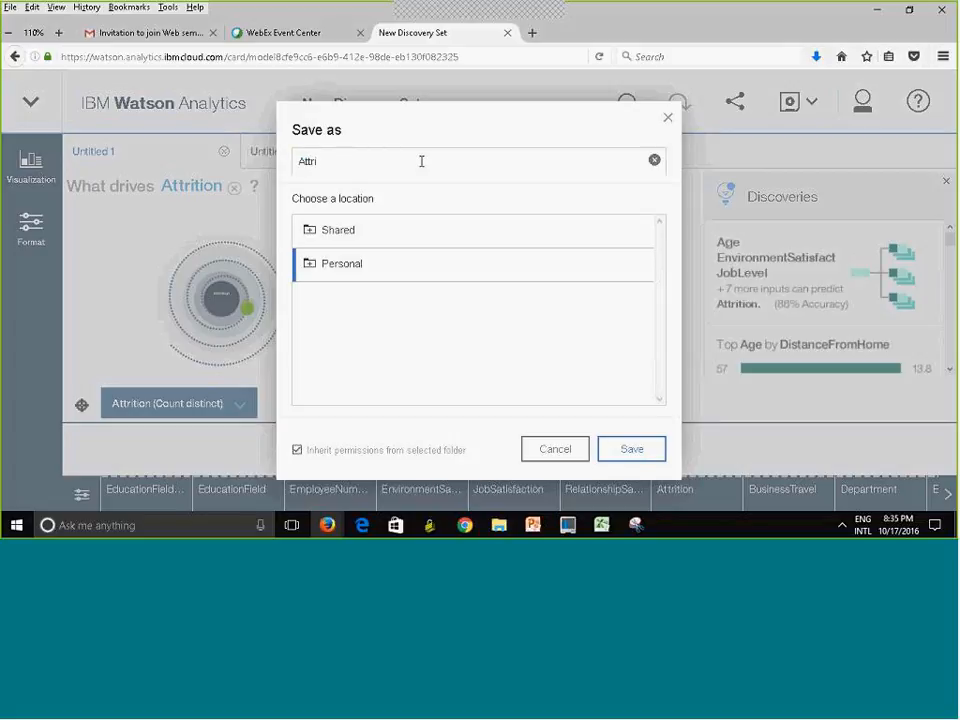
{"action": "type", "text": "tion D"}
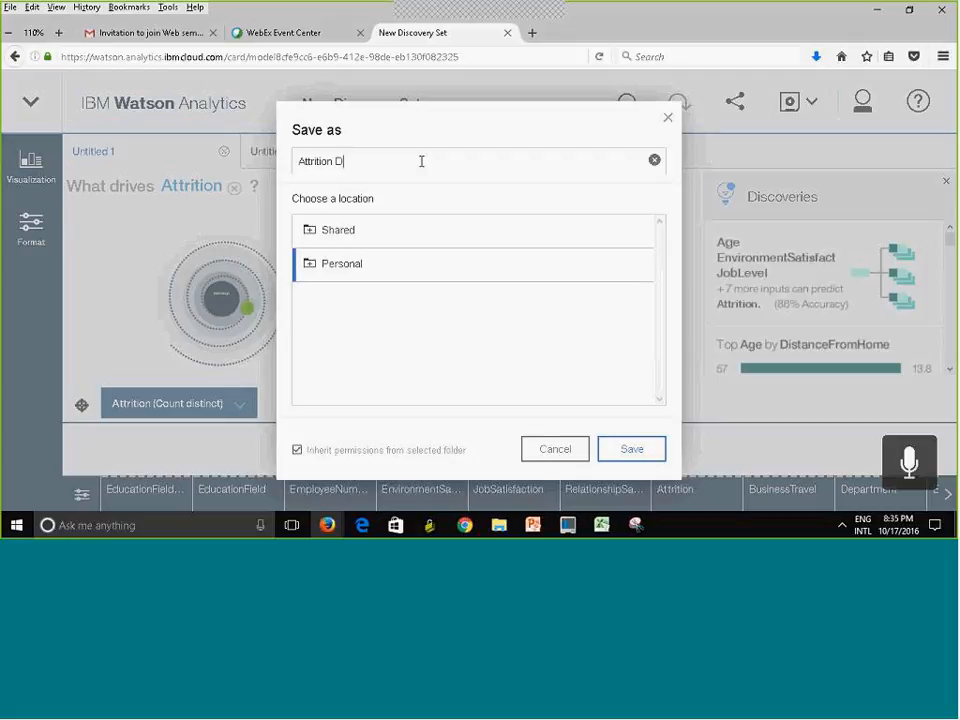
{"action": "type", "text": "iscovery"}
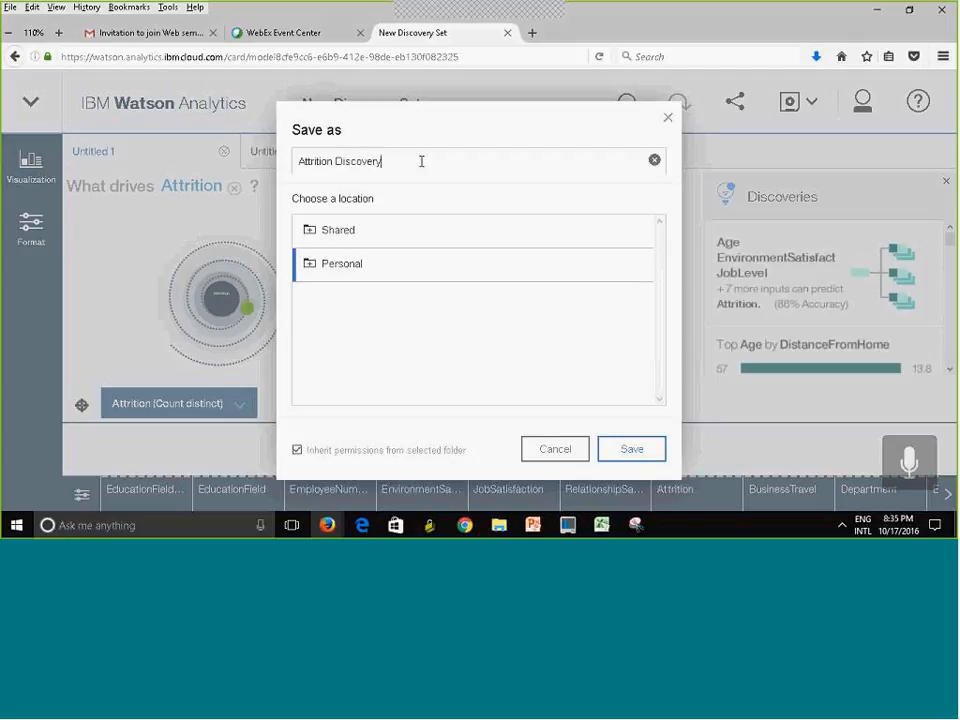
{"action": "left_click", "coordinate": [316, 275]}
{"action": "left_click", "coordinate": [363, 305]}
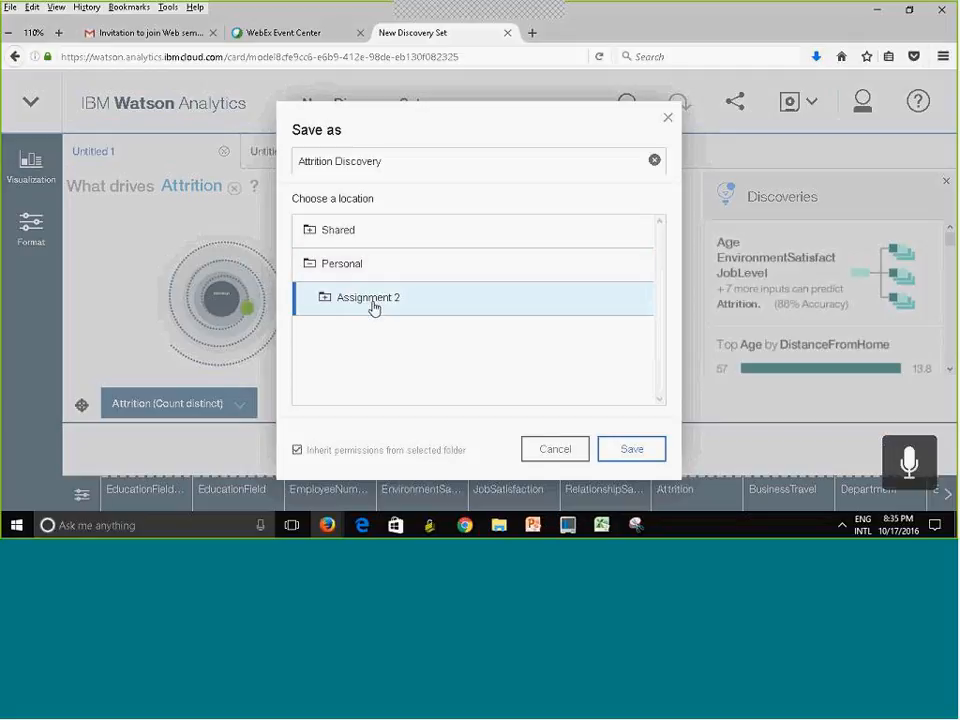
{"action": "left_click", "coordinate": [633, 450]}
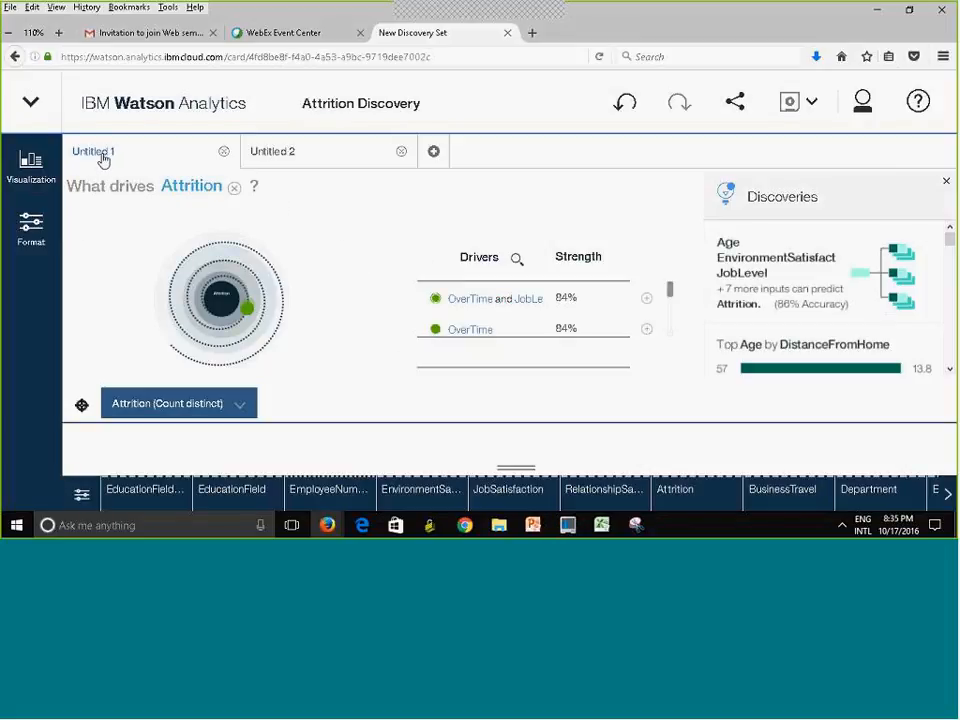
- Rename the Untitled 1 discovery as "Attrition Drivers" and save the discovery set
{"action": "left_click", "coordinate": [287, 153]}
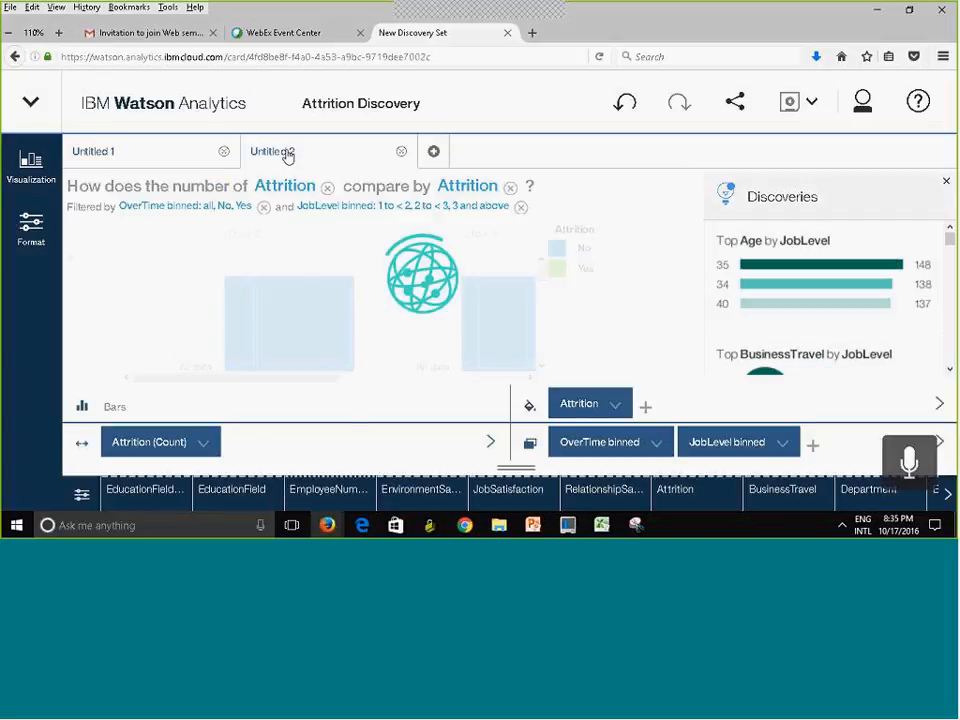
{"action": "left_click", "coordinate": [107, 153]}
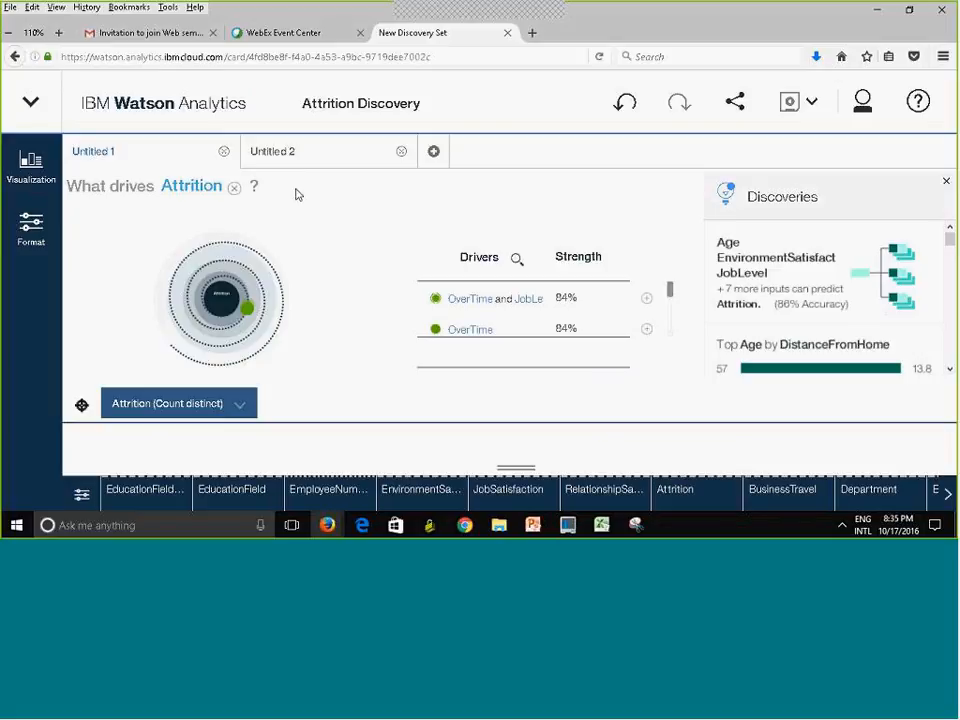
{"action": "left_click", "coordinate": [98, 157]}
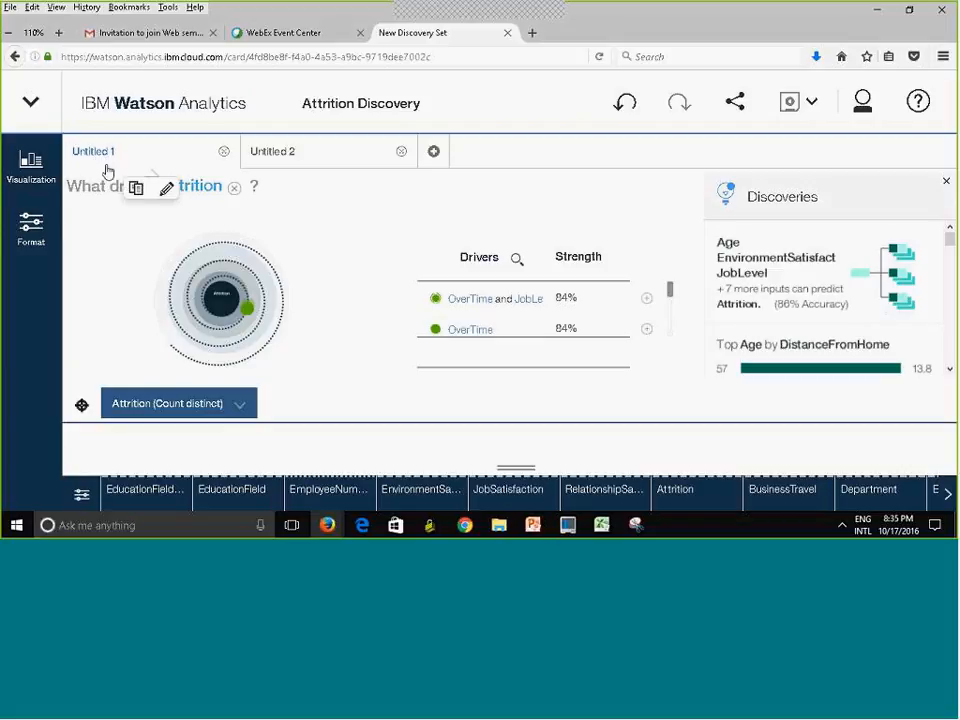
{"action": "left_click", "coordinate": [168, 190]}
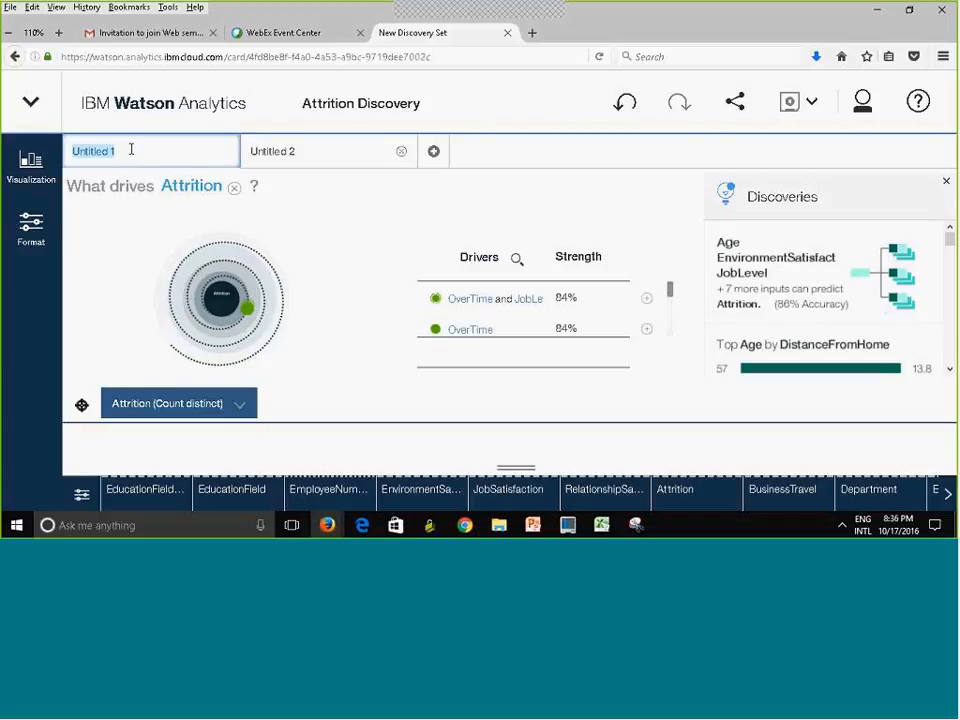
{"action": "type", "text": "Attrib"}
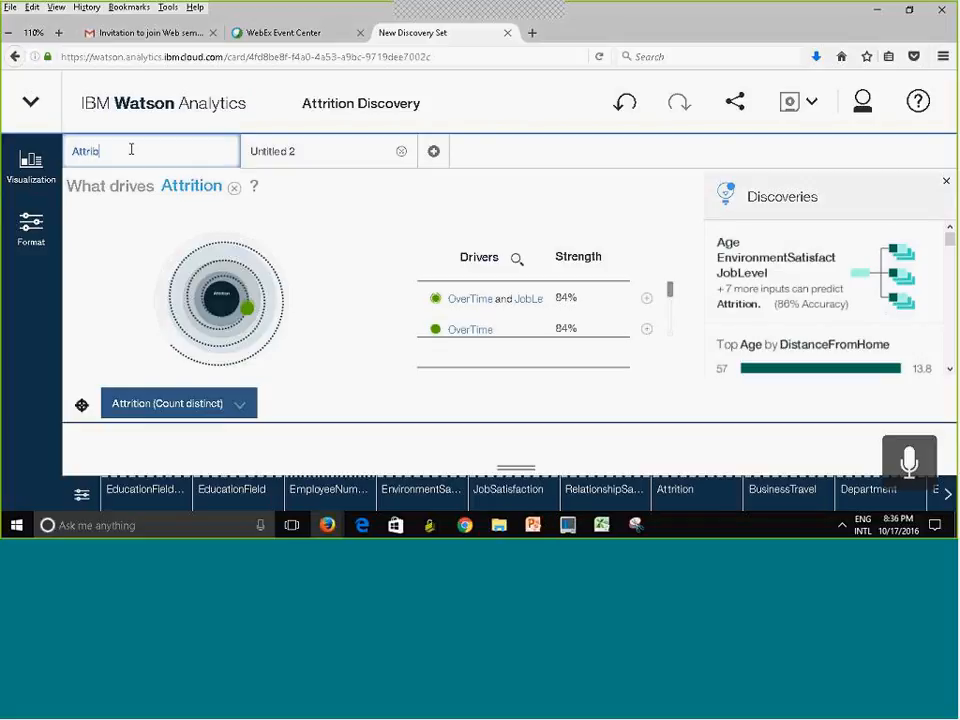
{"action": "key", "text": "BackSpace"}
{"action": "type", "text": "t"}
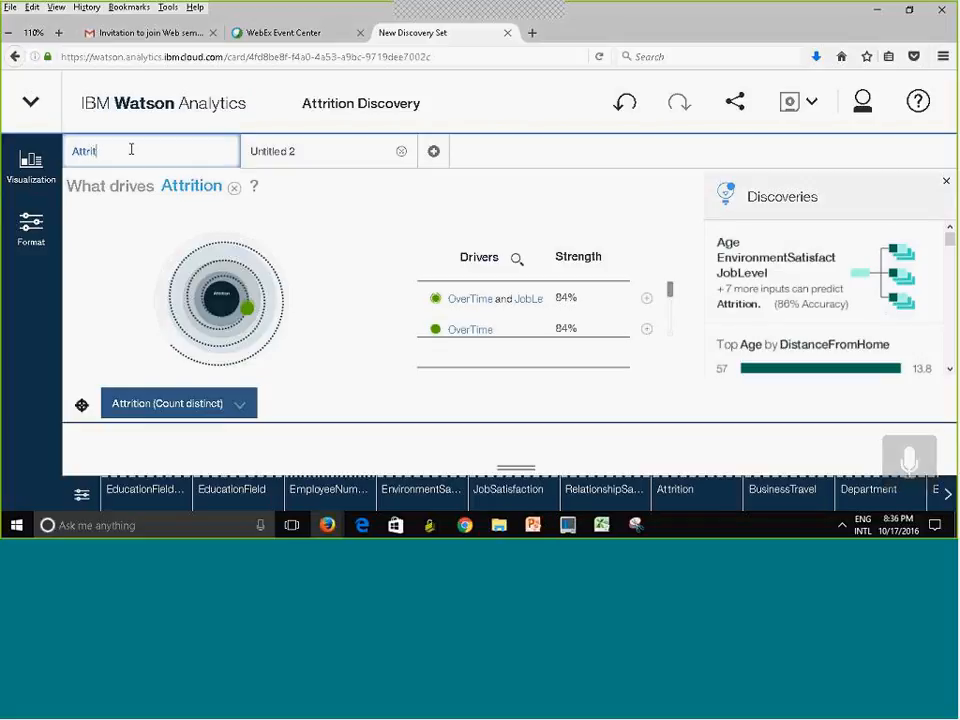
{"action": "type", "text": "ion Drivers"}
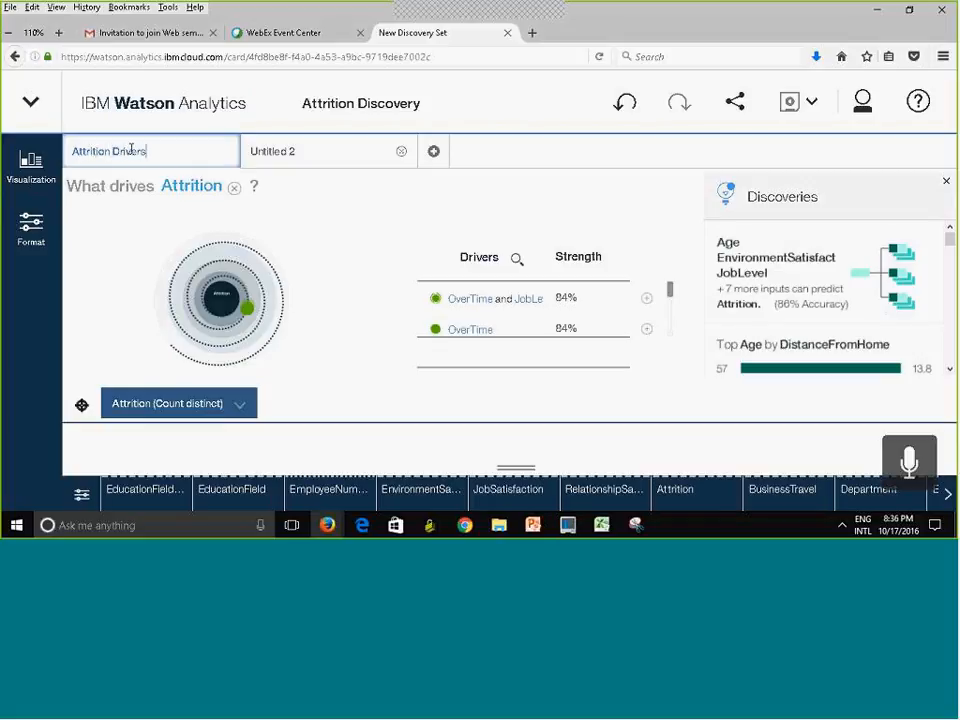
{"action": "left_click", "coordinate": [106, 276]}
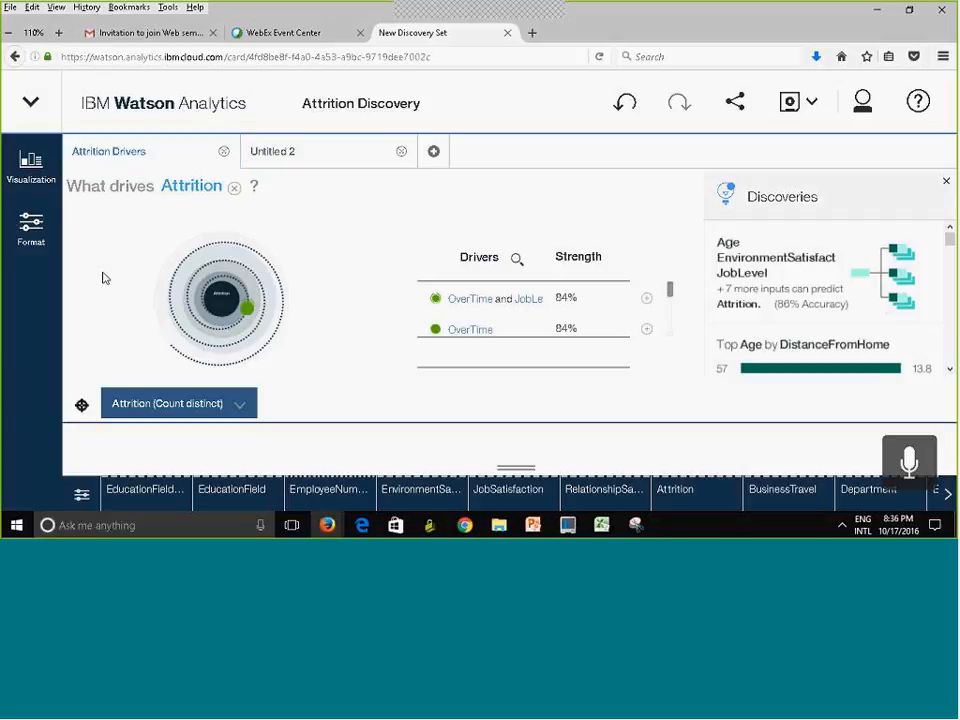
{"action": "left_click", "coordinate": [813, 104]}
{"action": "left_click", "coordinate": [690, 137]}
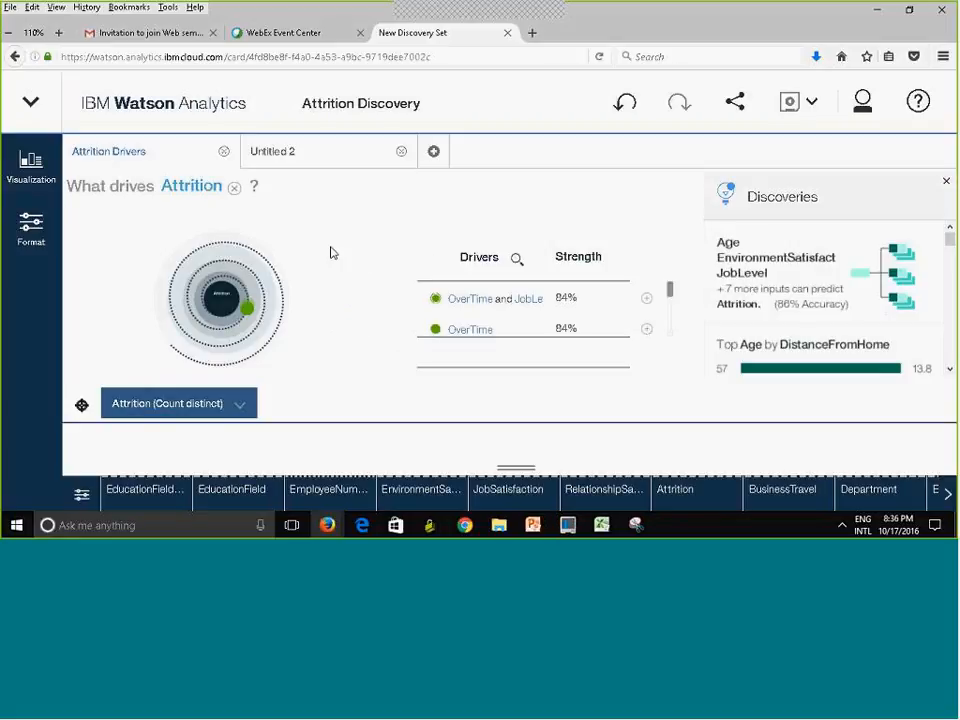
- Examine the suggested discoveries for the Untitled 2 comparison of Attrition by OverTime and JobLevel
{"action": "left_click", "coordinate": [306, 159]}
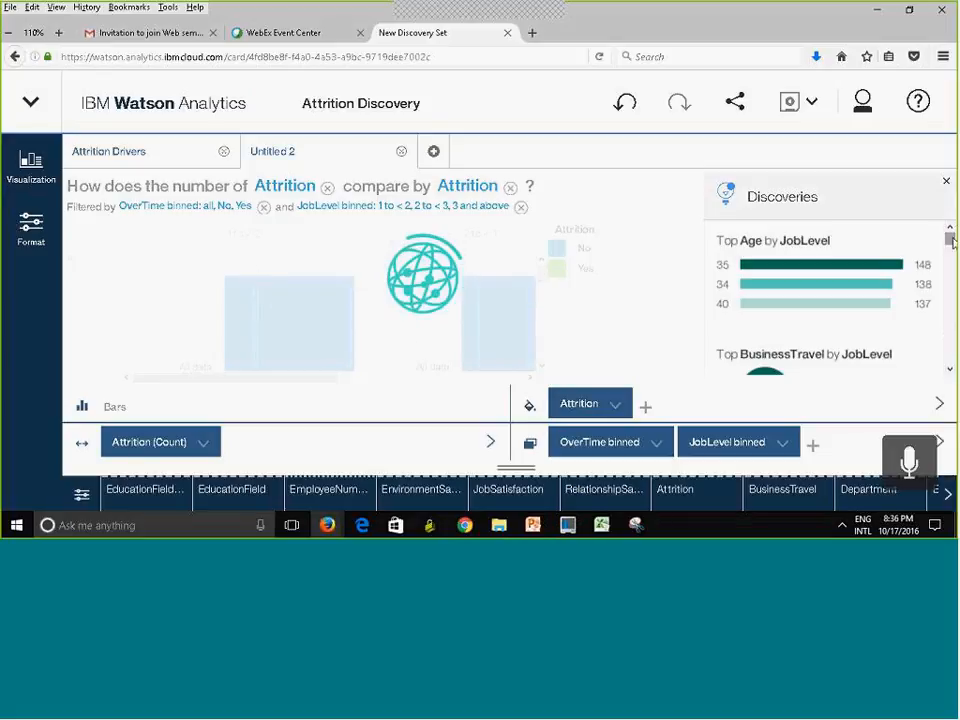
{"action": "scroll", "coordinate": [950, 252], "scroll_direction": "down", "scroll_amount": 2}
{"action": "scroll", "coordinate": [950, 252], "scroll_direction": "down", "scroll_amount": 3}
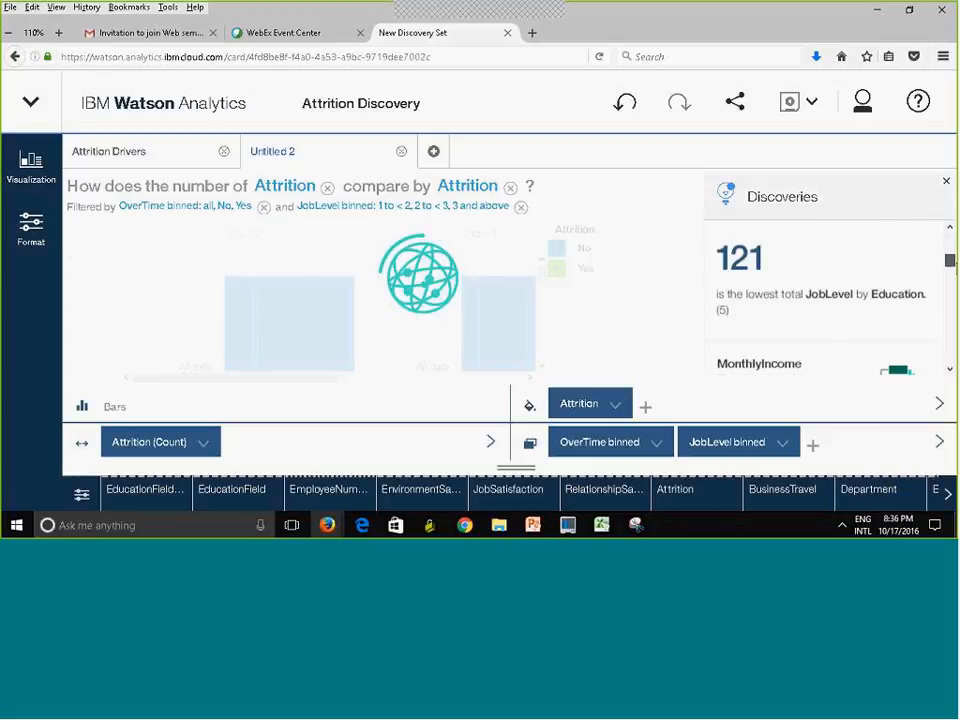
{"action": "scroll", "coordinate": [830, 295], "scroll_direction": "down", "scroll_amount": 4}
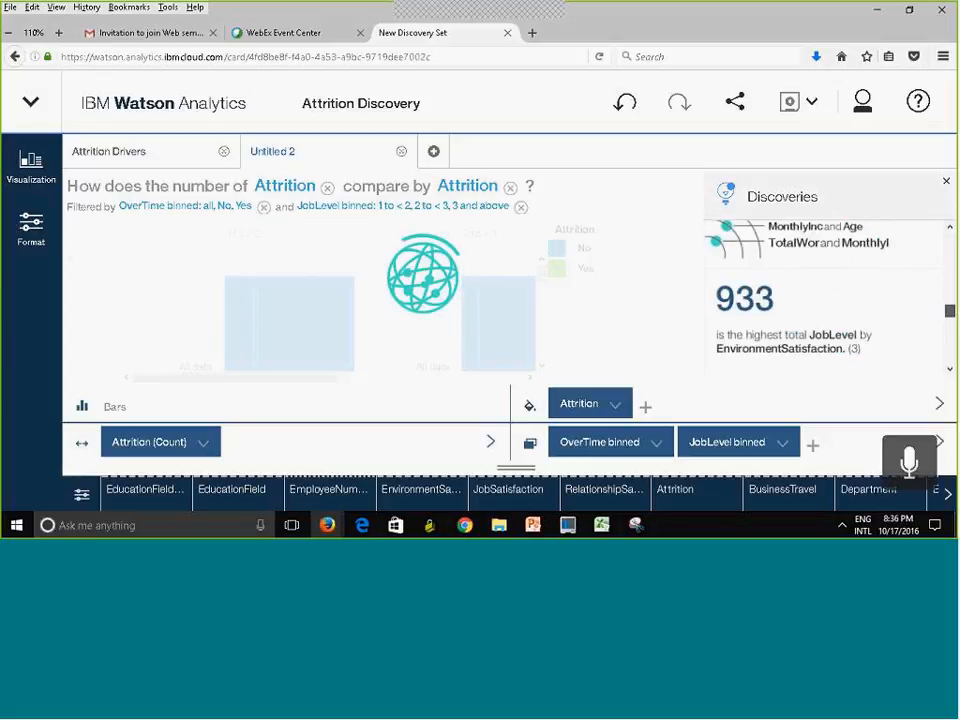
{"action": "scroll", "coordinate": [830, 295], "scroll_direction": "down", "scroll_amount": 4}
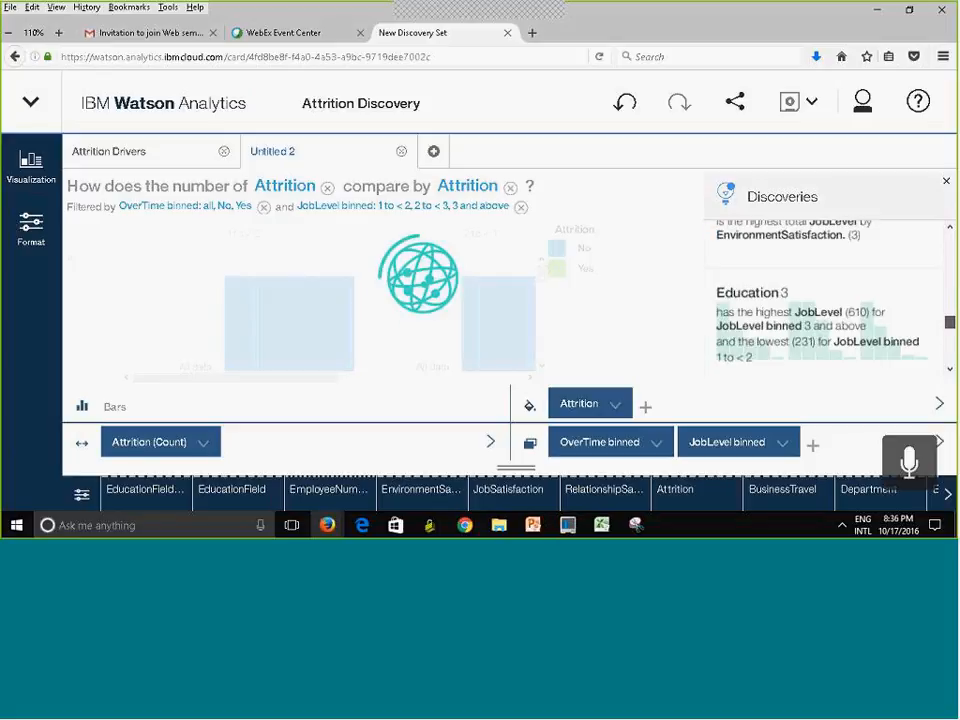
{"action": "scroll", "coordinate": [830, 295], "scroll_direction": "down", "scroll_amount": 5}
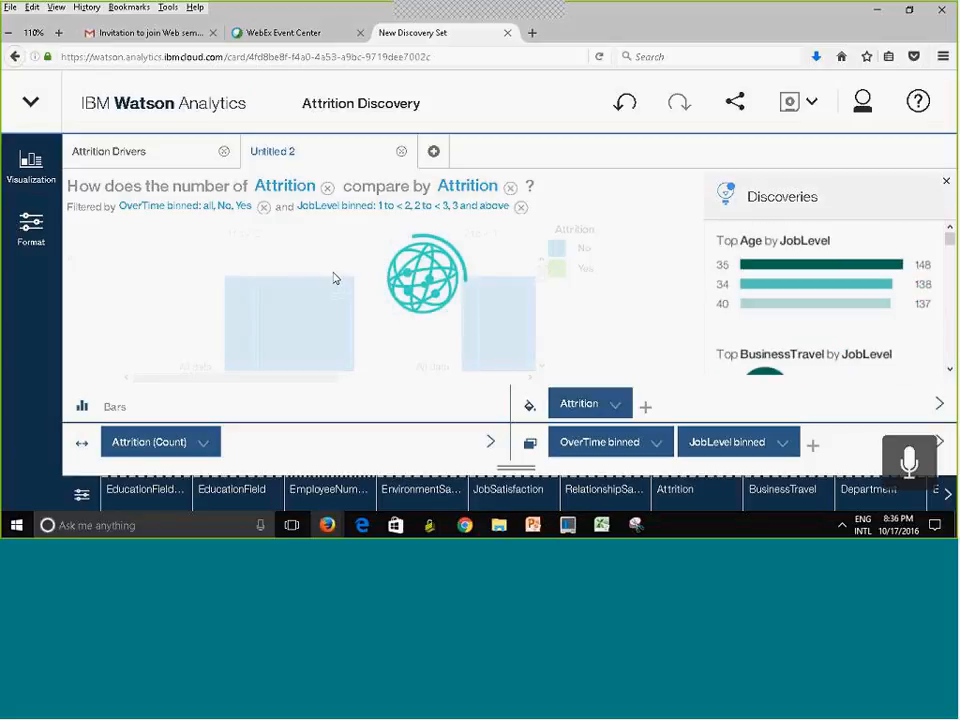
- Start a new discovery on the Employee Performance Practice data and open the guide on how to ask a question
{"action": "left_click", "coordinate": [436, 153]}
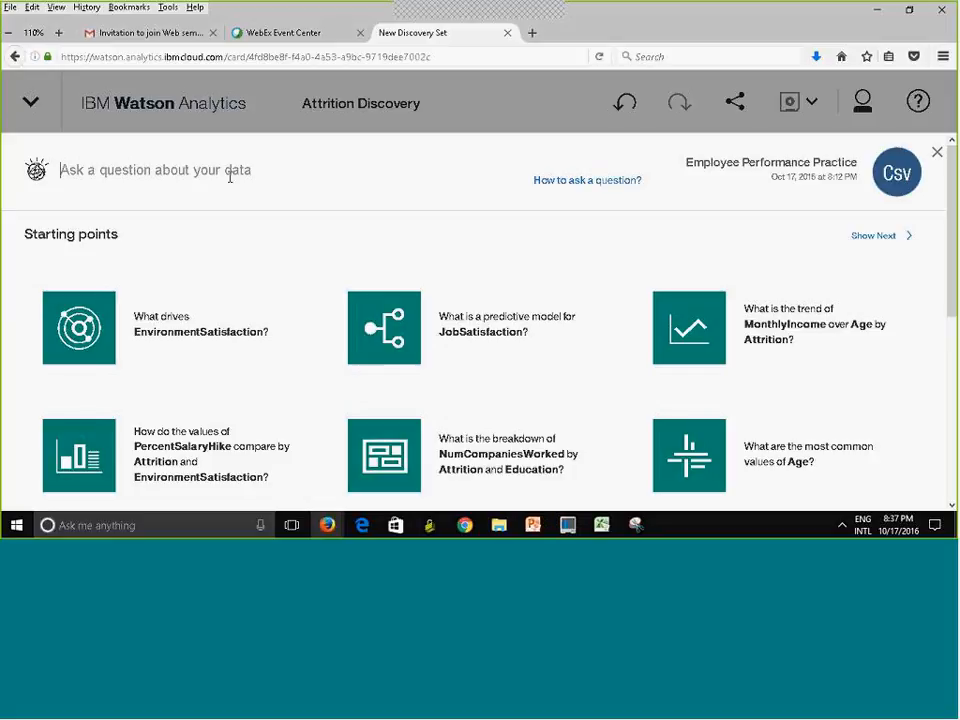
{"action": "left_click", "coordinate": [230, 176]}
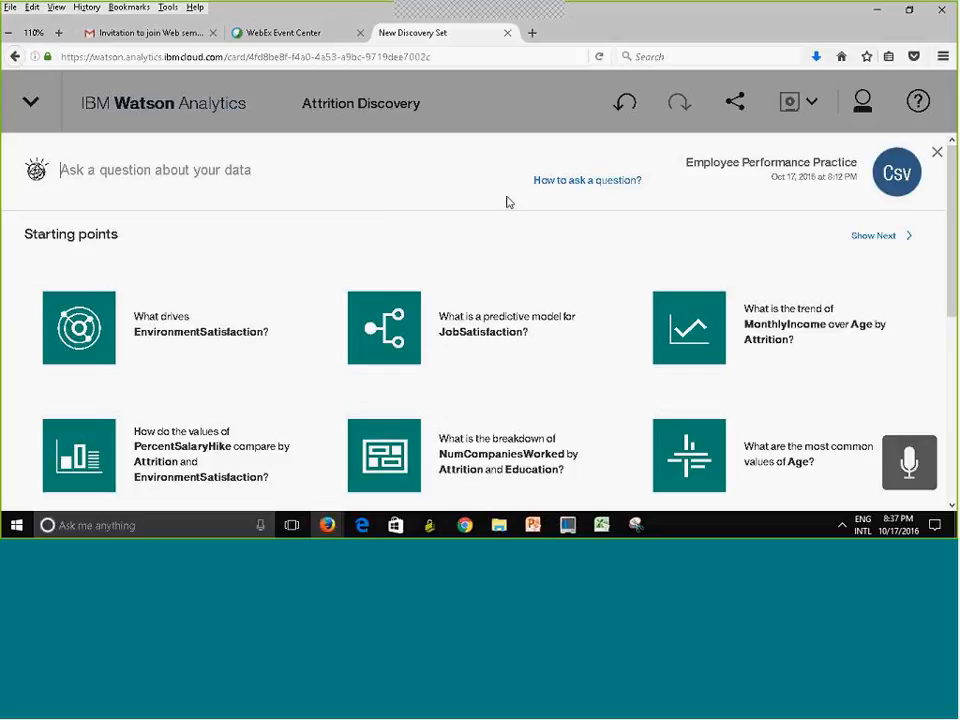
{"action": "left_click", "coordinate": [599, 185]}
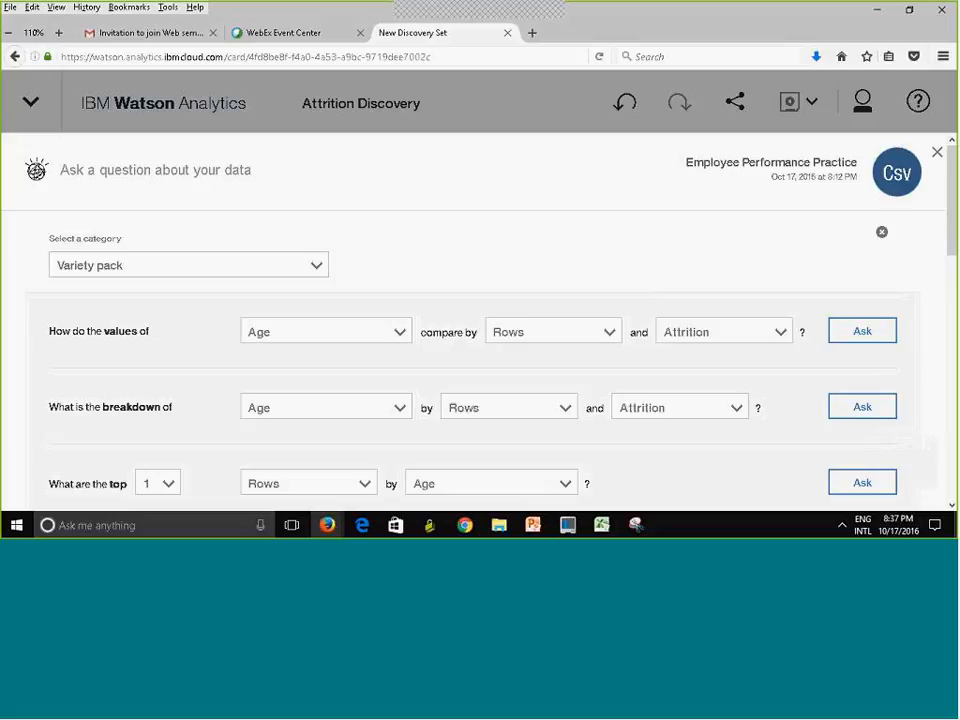
{"action": "scroll", "coordinate": [480, 320], "scroll_direction": "down", "scroll_amount": 1}
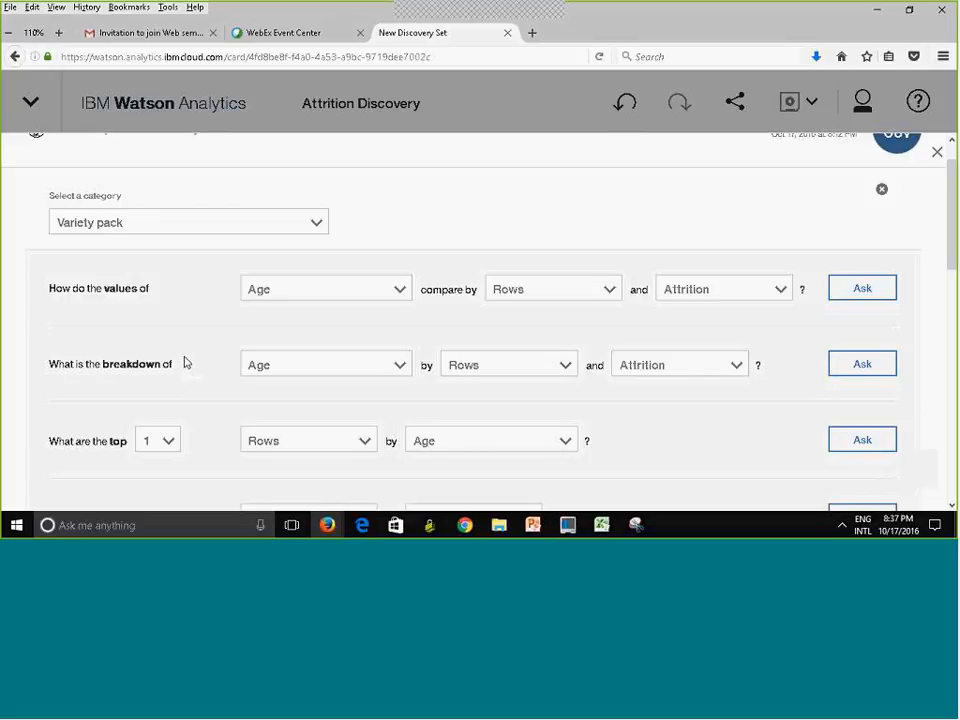
- Show the example questions in the Compare data category and the next set of starting points
{"action": "left_click", "coordinate": [316, 225]}
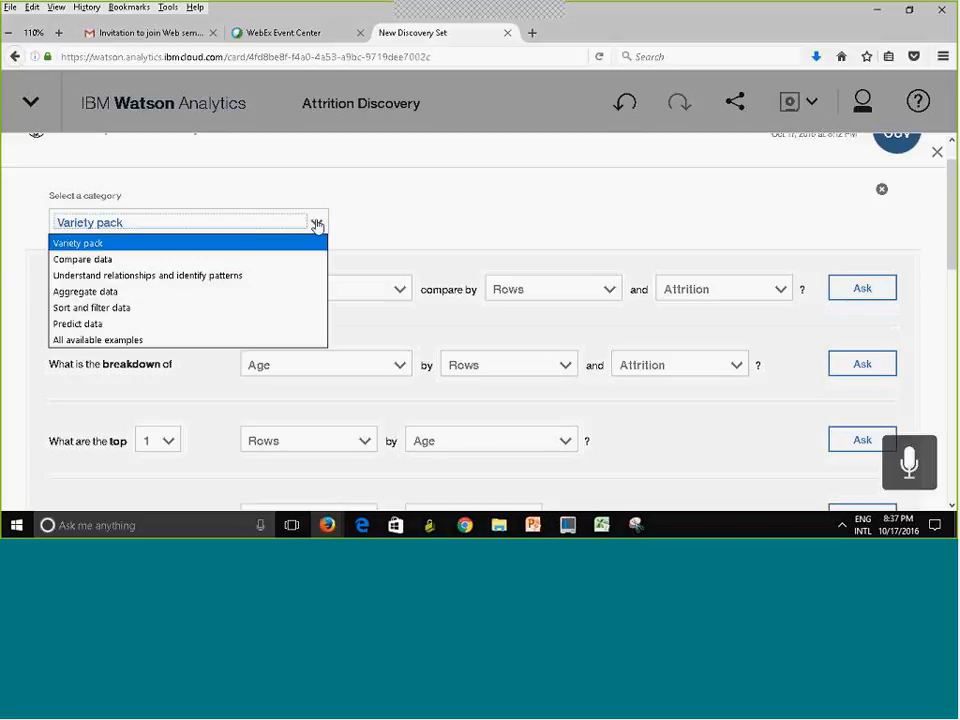
{"action": "left_click", "coordinate": [275, 262]}
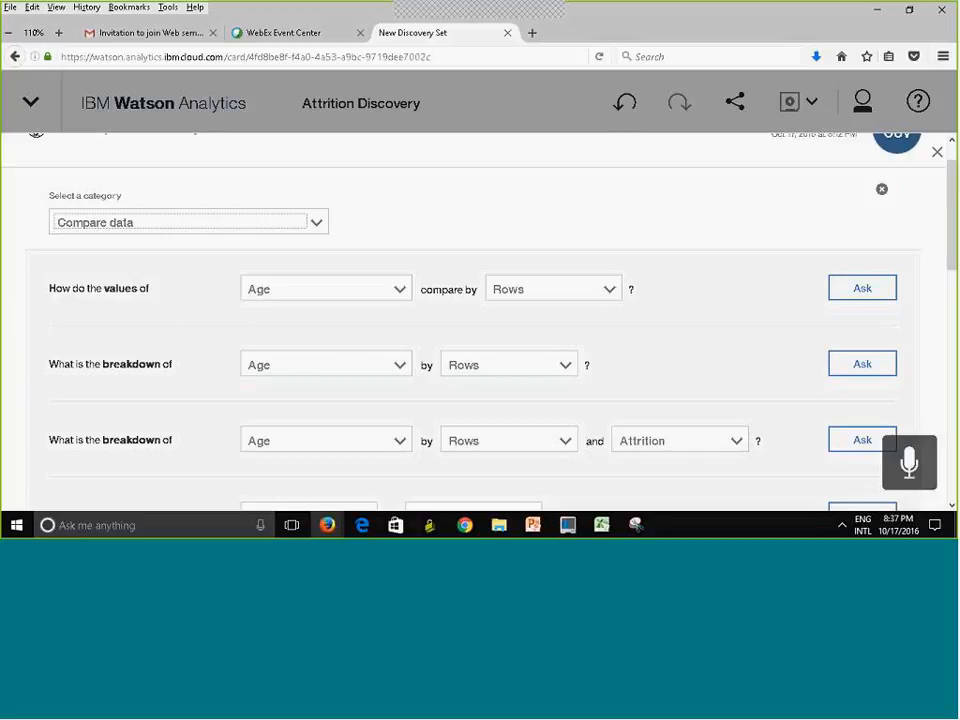
{"action": "scroll", "coordinate": [480, 330], "scroll_direction": "down", "scroll_amount": 3}
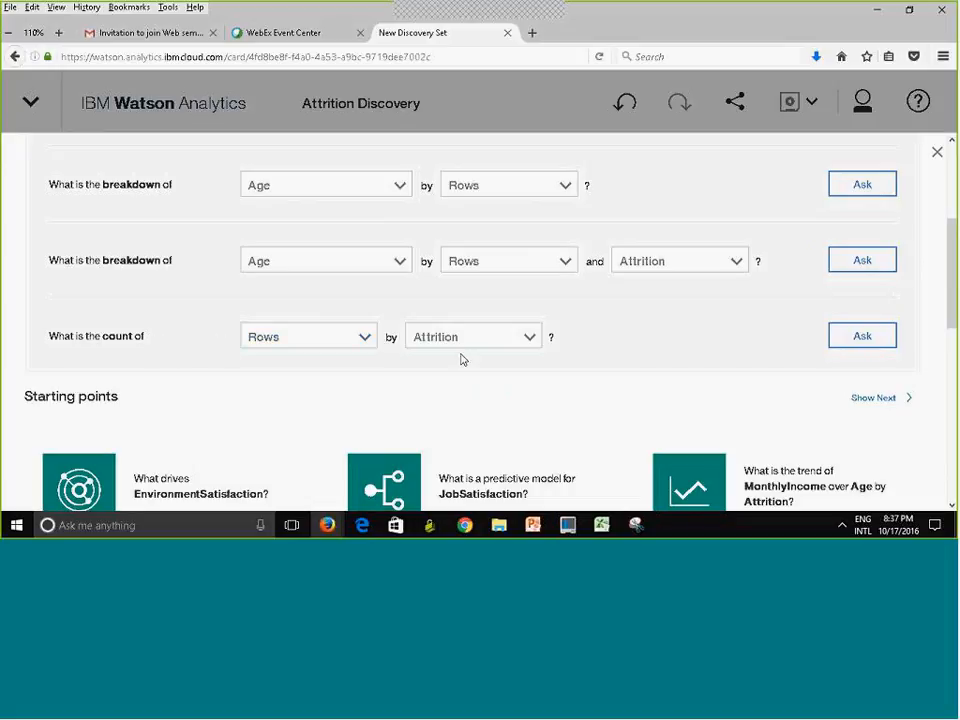
{"action": "scroll", "coordinate": [911, 374], "scroll_direction": "down", "scroll_amount": 1}
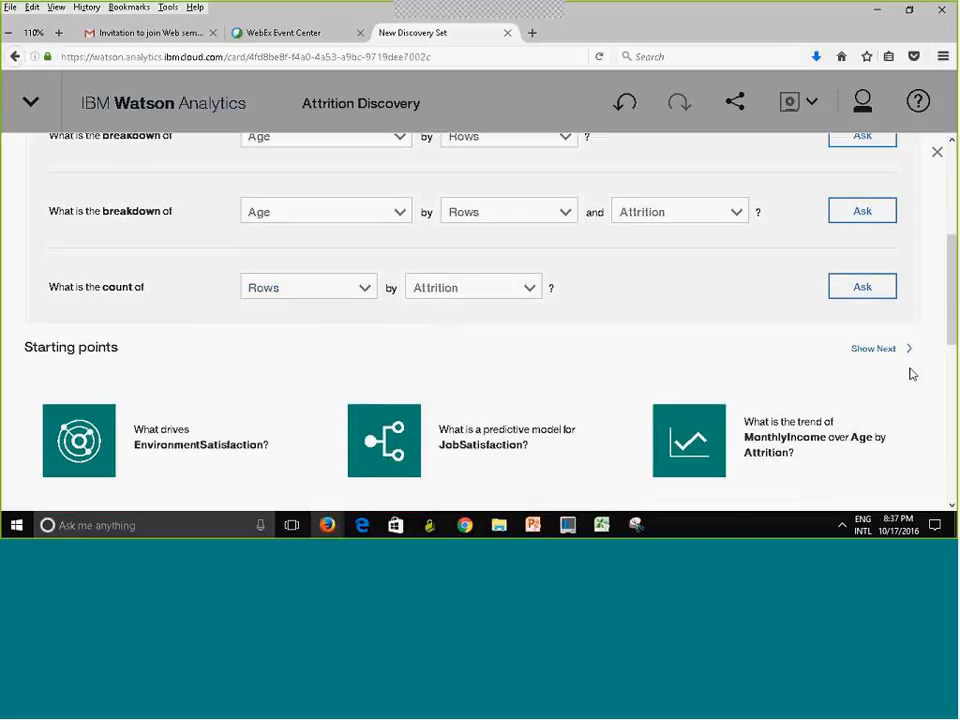
{"action": "left_click", "coordinate": [888, 354]}
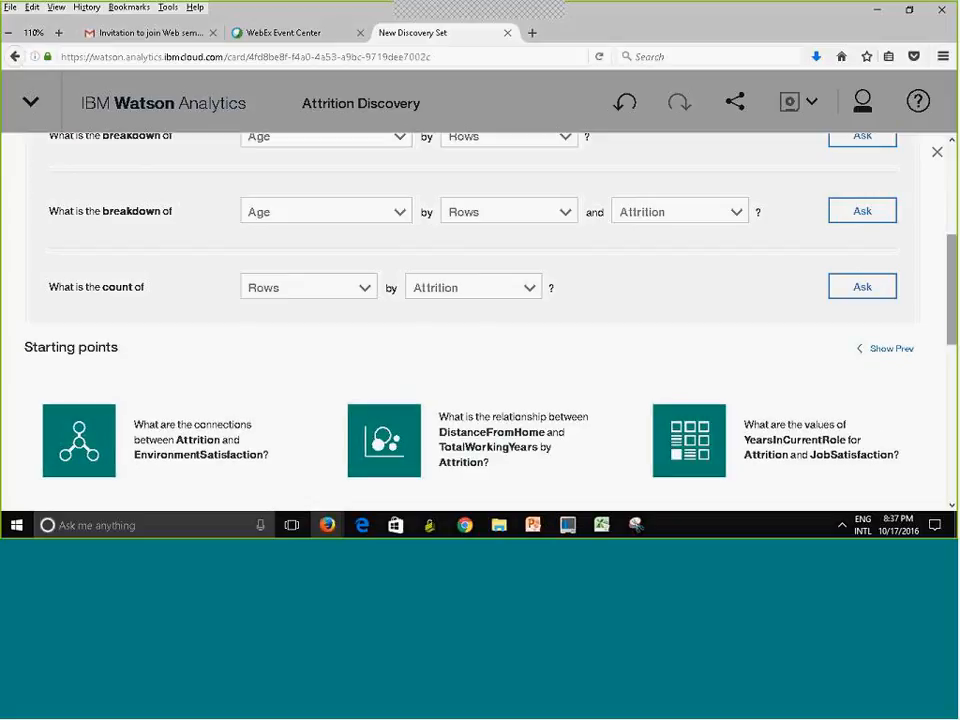
{"action": "scroll", "coordinate": [480, 320], "scroll_direction": "up", "scroll_amount": 4}
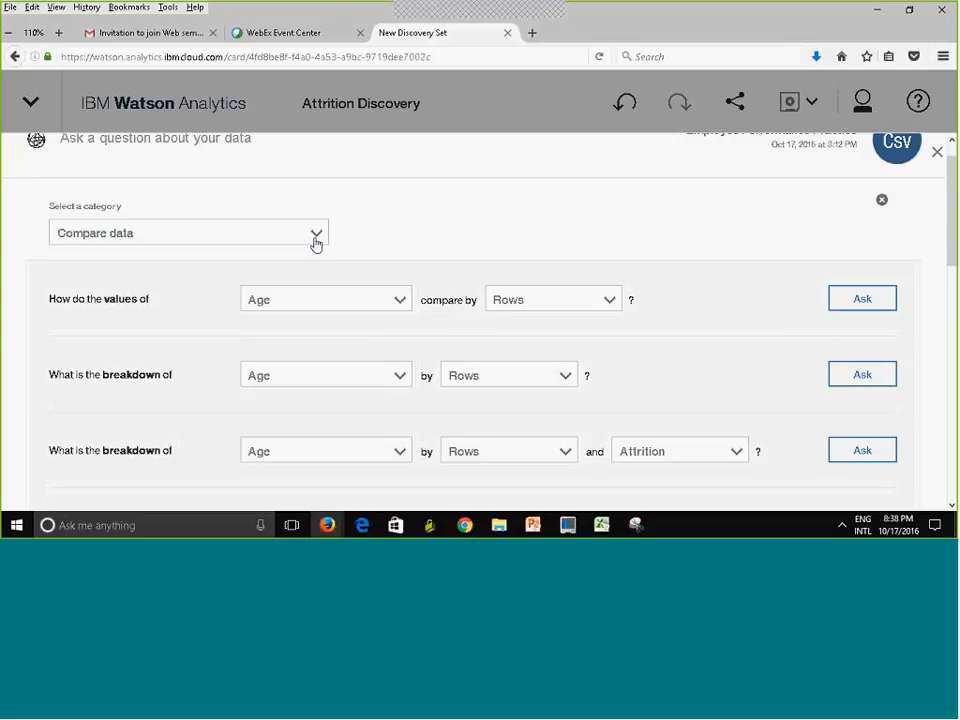
- Switch the example questions to the Aggregate data category and review them along with the remaining starting points
{"action": "left_click", "coordinate": [318, 237]}
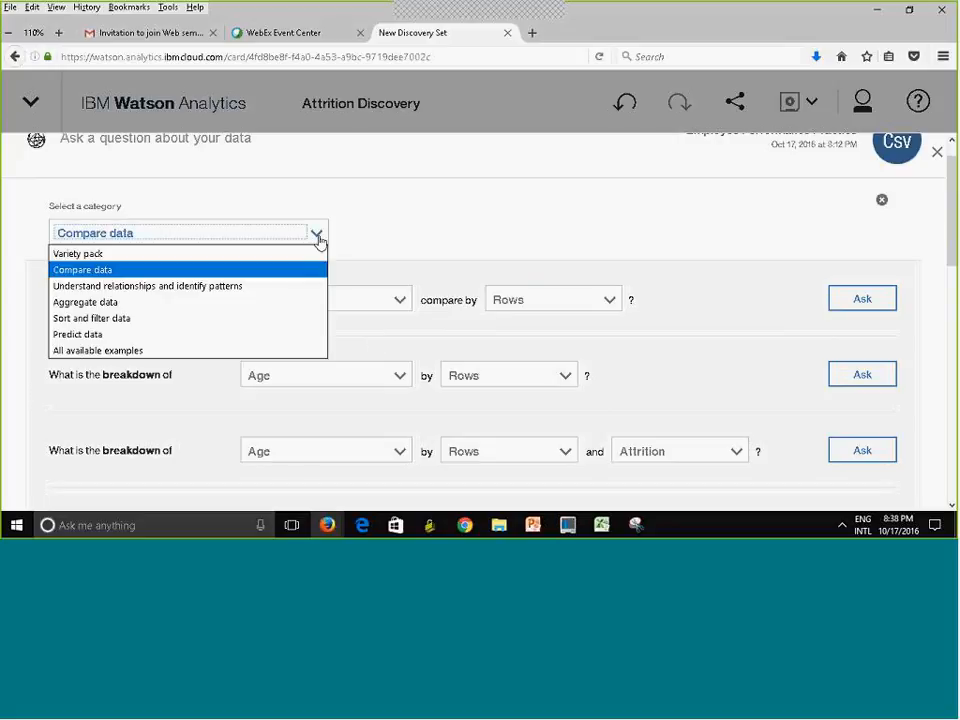
{"action": "left_click", "coordinate": [171, 302]}
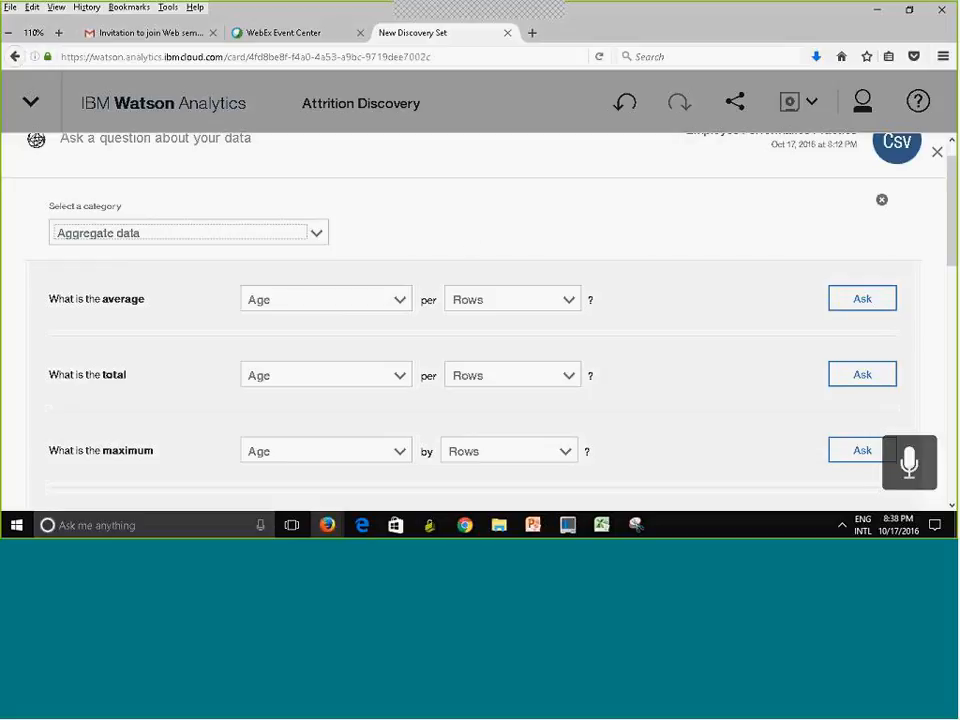
{"action": "scroll", "coordinate": [480, 320], "scroll_direction": "down", "scroll_amount": 5}
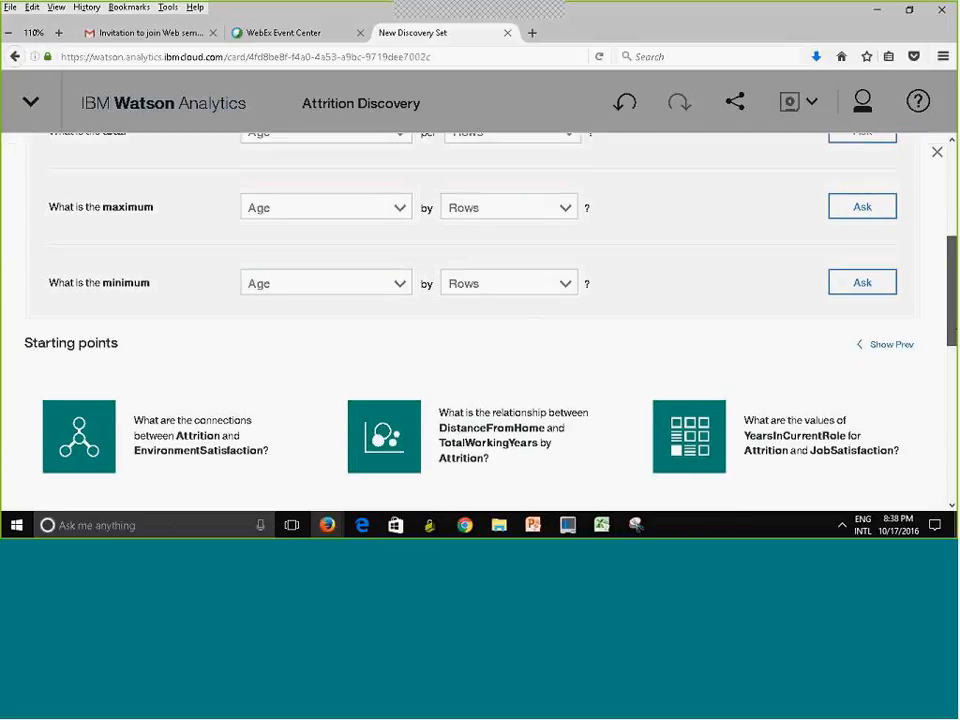
{"action": "scroll", "coordinate": [480, 320], "scroll_direction": "down", "scroll_amount": 1}
{"action": "scroll", "coordinate": [480, 320], "scroll_direction": "down", "scroll_amount": 1}
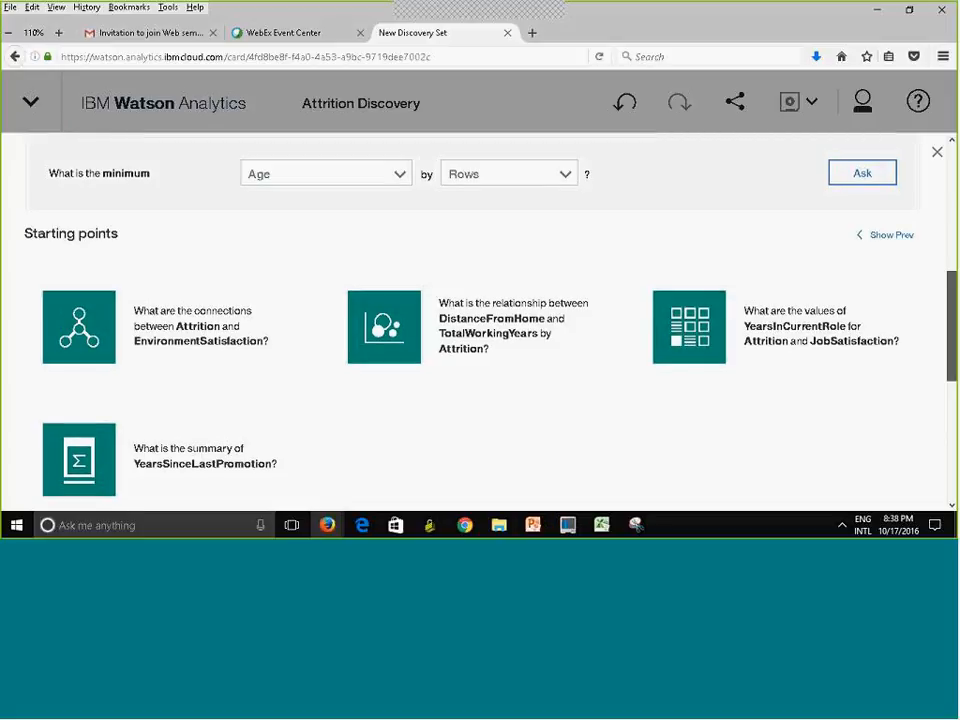
{"action": "scroll", "coordinate": [480, 320], "scroll_direction": "down", "scroll_amount": 2}
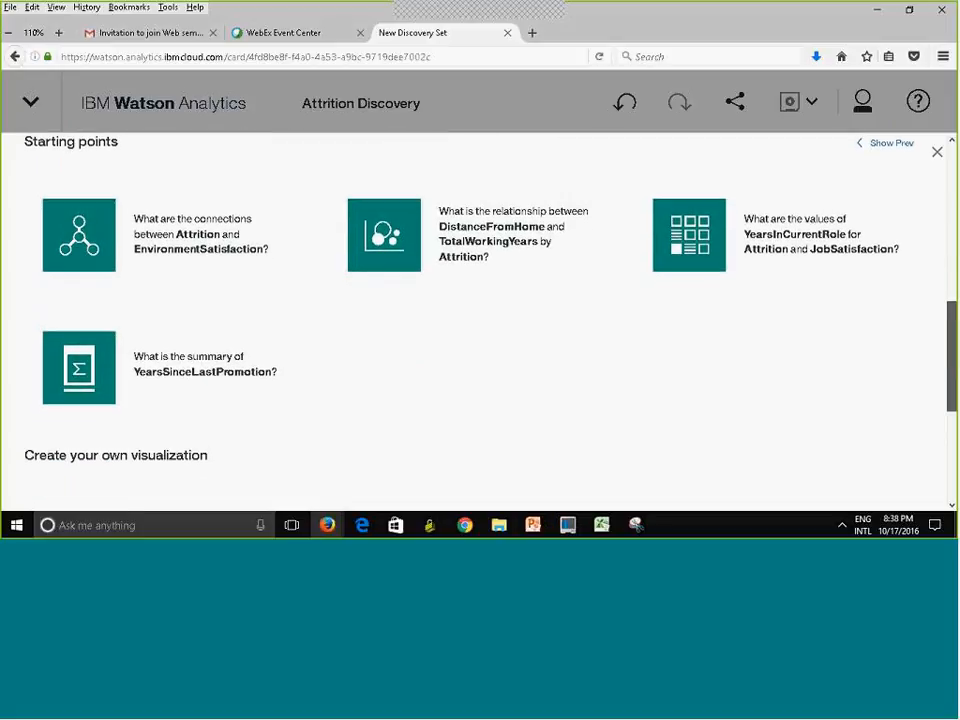
- Enter "average salary" as the question about the data
{"action": "scroll", "coordinate": [167, 190], "scroll_direction": "up", "scroll_amount": 6}
{"action": "left_click", "coordinate": [167, 177]}
{"action": "type", "text": "av"}
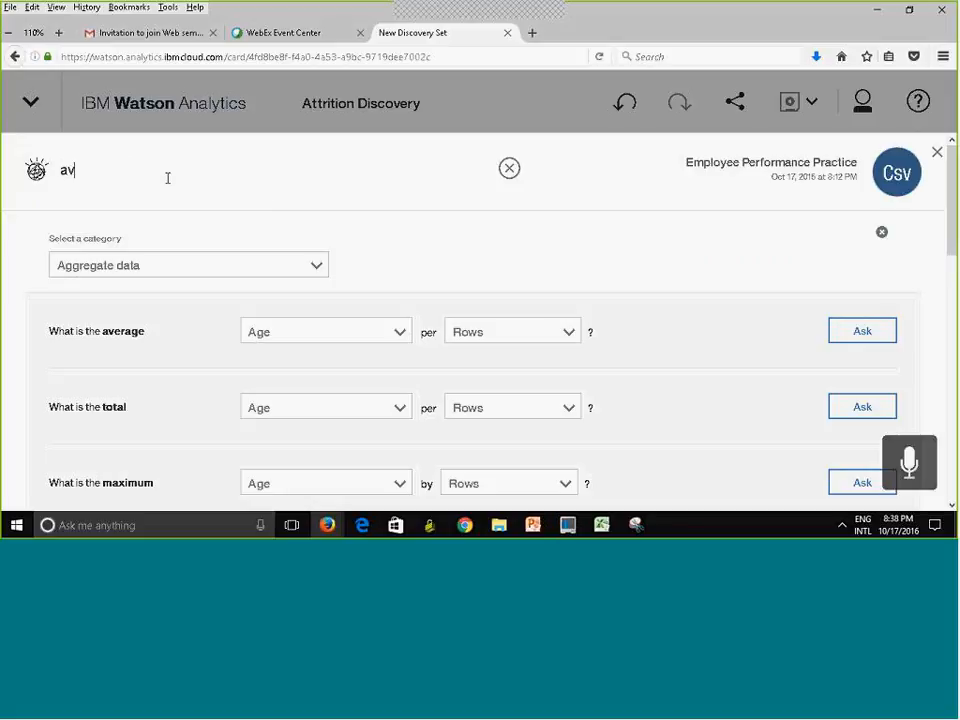
{"action": "type", "text": "erage salary"}
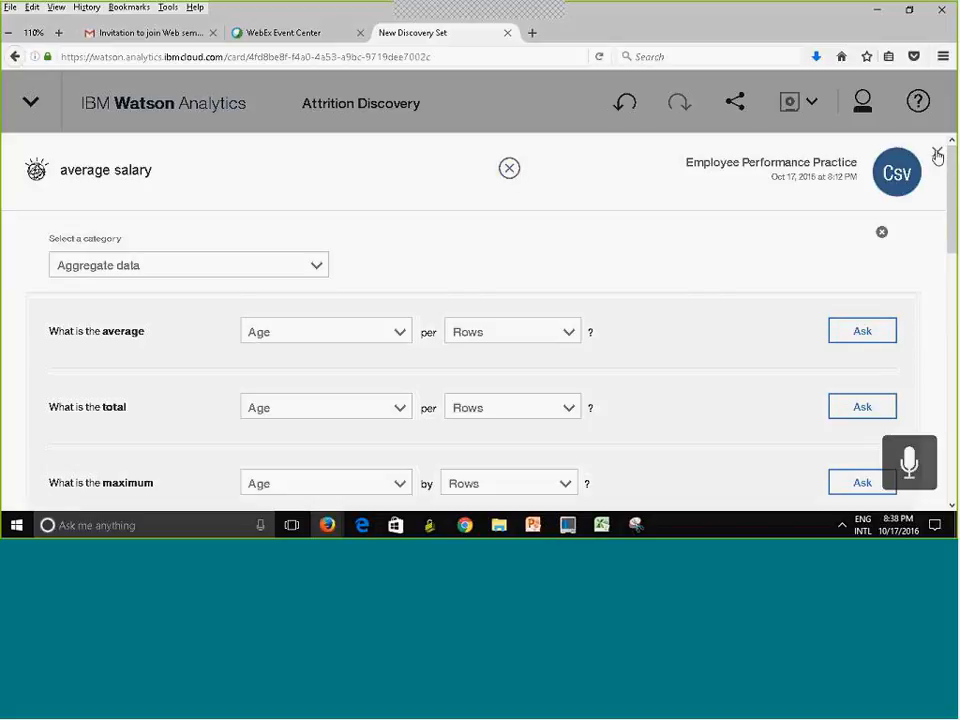
- Clear the previous question, ask about "salary", and open the summary of PercentSalaryHike
{"action": "left_click", "coordinate": [509, 167]}
{"action": "left_click", "coordinate": [882, 234]}
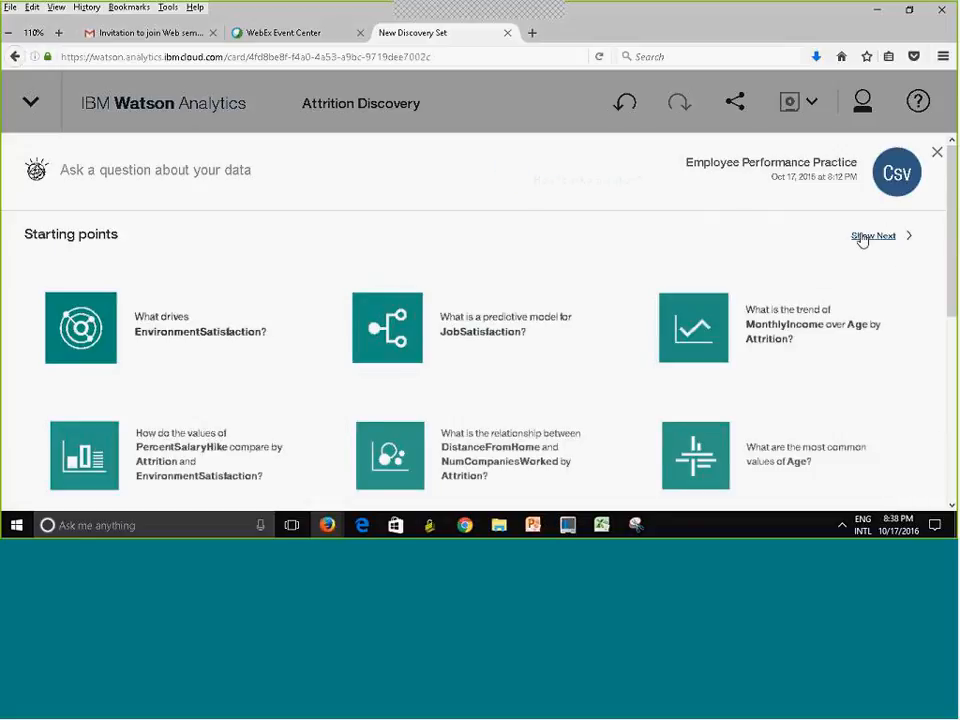
{"action": "left_click", "coordinate": [184, 170]}
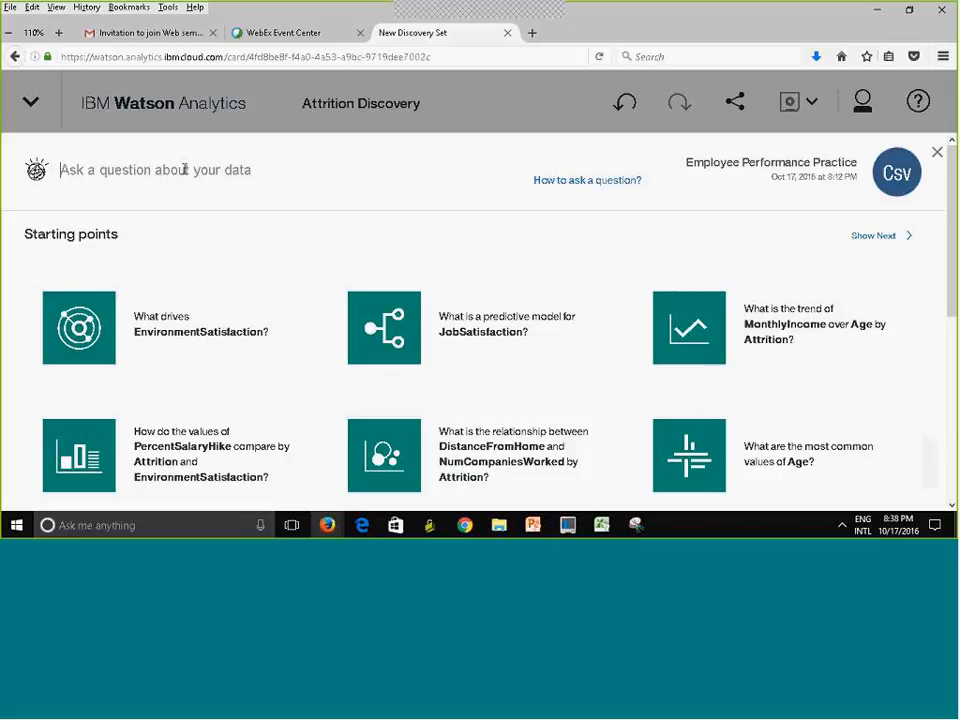
{"action": "type", "text": "salary"}
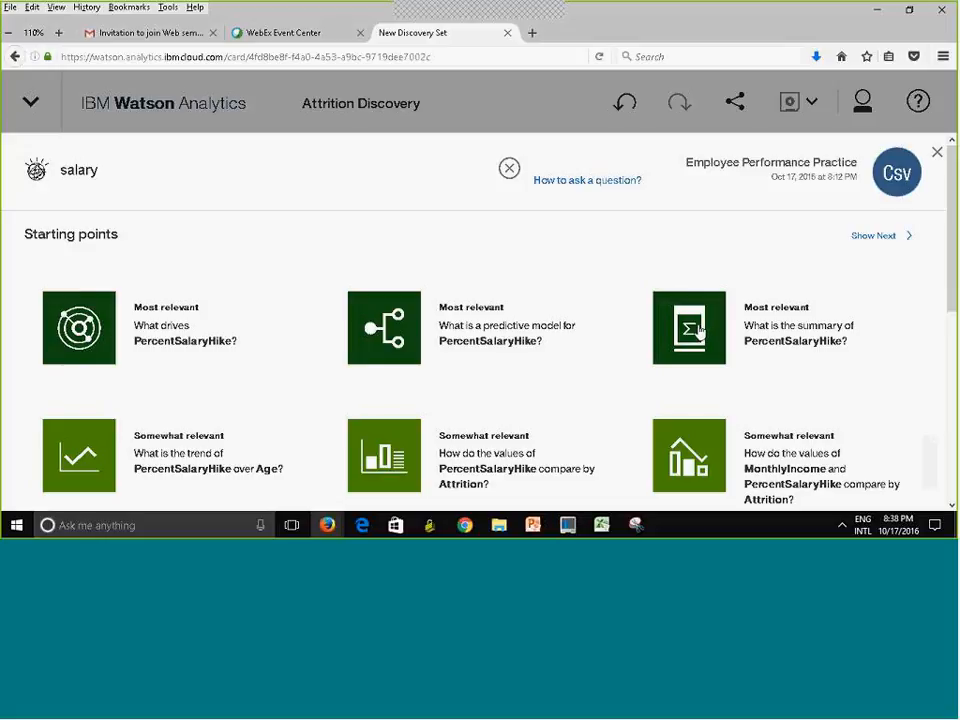
{"action": "left_click", "coordinate": [700, 333]}
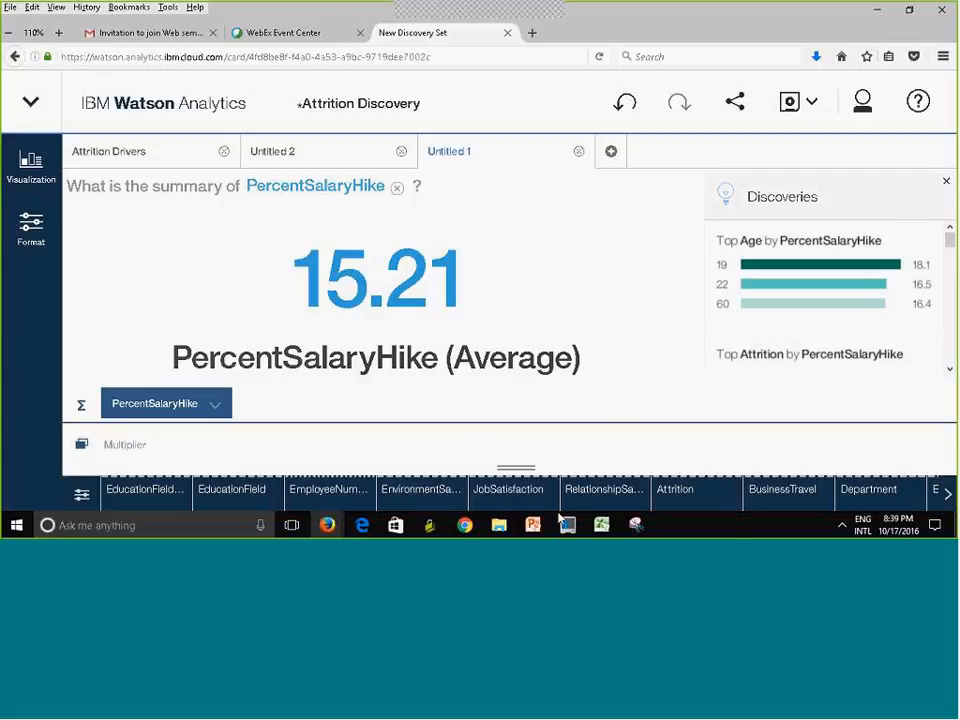
- Set the default aggregation of the PercentSalaryHike data column to Minimum
{"action": "left_click", "coordinate": [948, 497]}
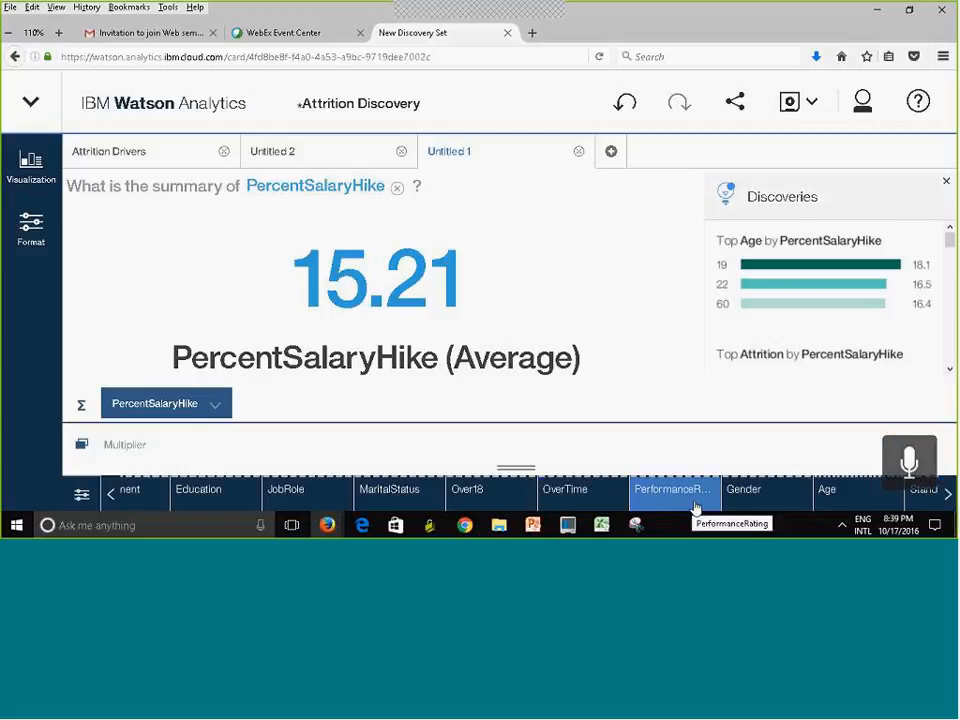
{"action": "left_click", "coordinate": [948, 495]}
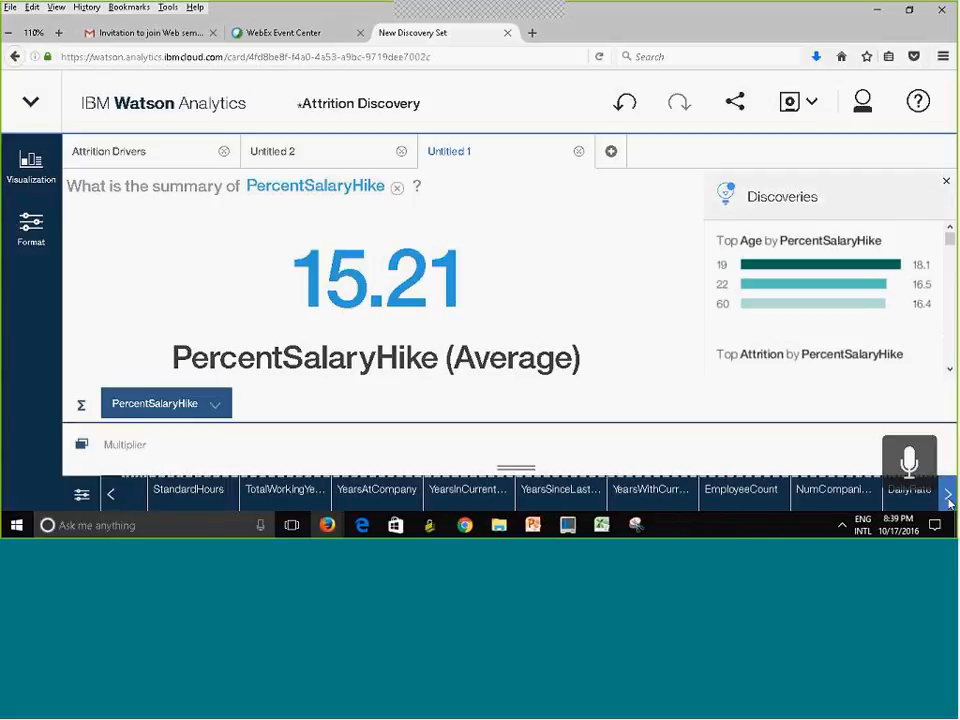
{"action": "left_click", "coordinate": [948, 497]}
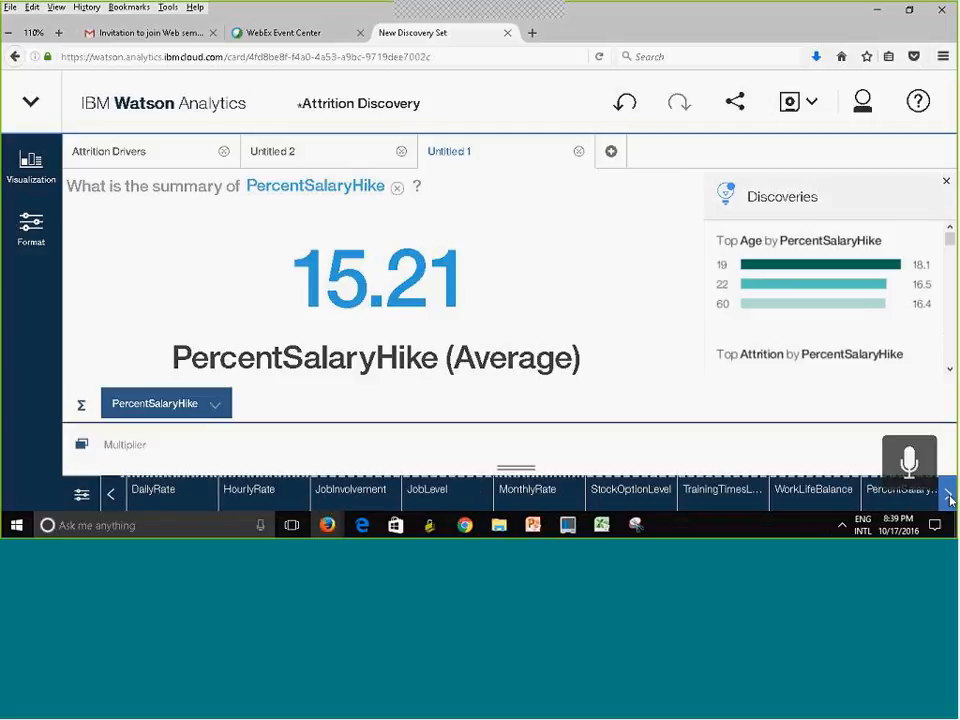
{"action": "left_click", "coordinate": [876, 494]}
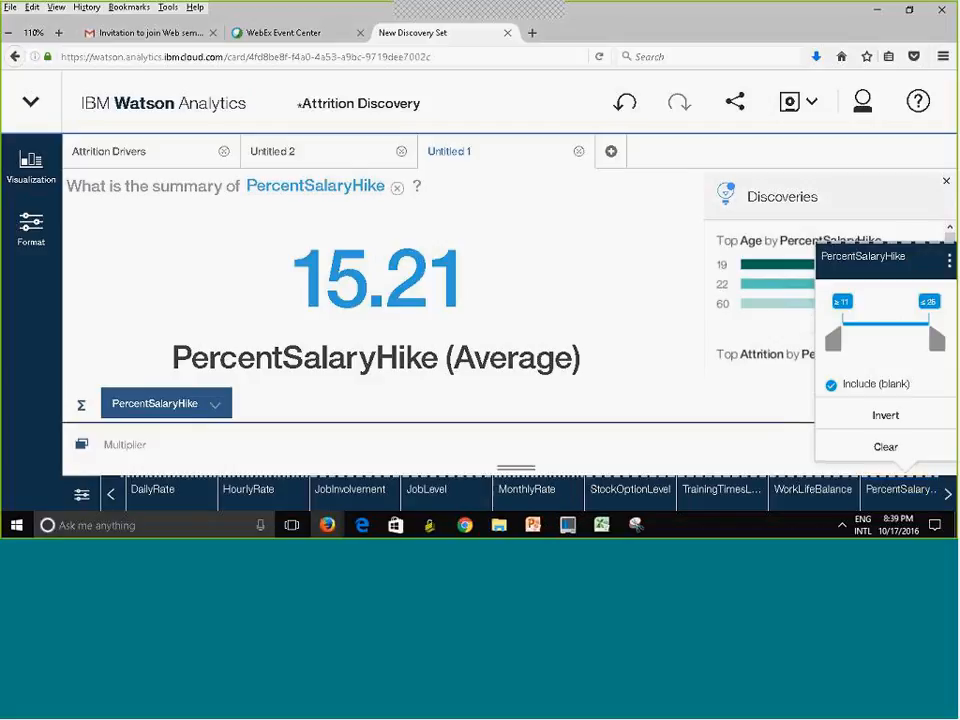
{"action": "left_click", "coordinate": [949, 261]}
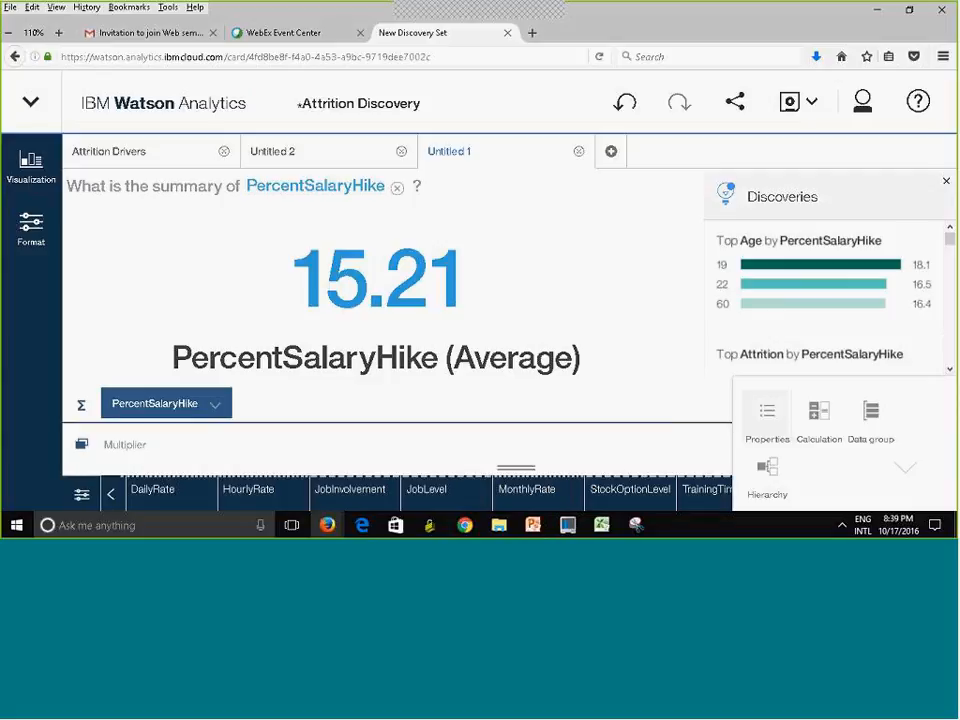
{"action": "left_click", "coordinate": [765, 418]}
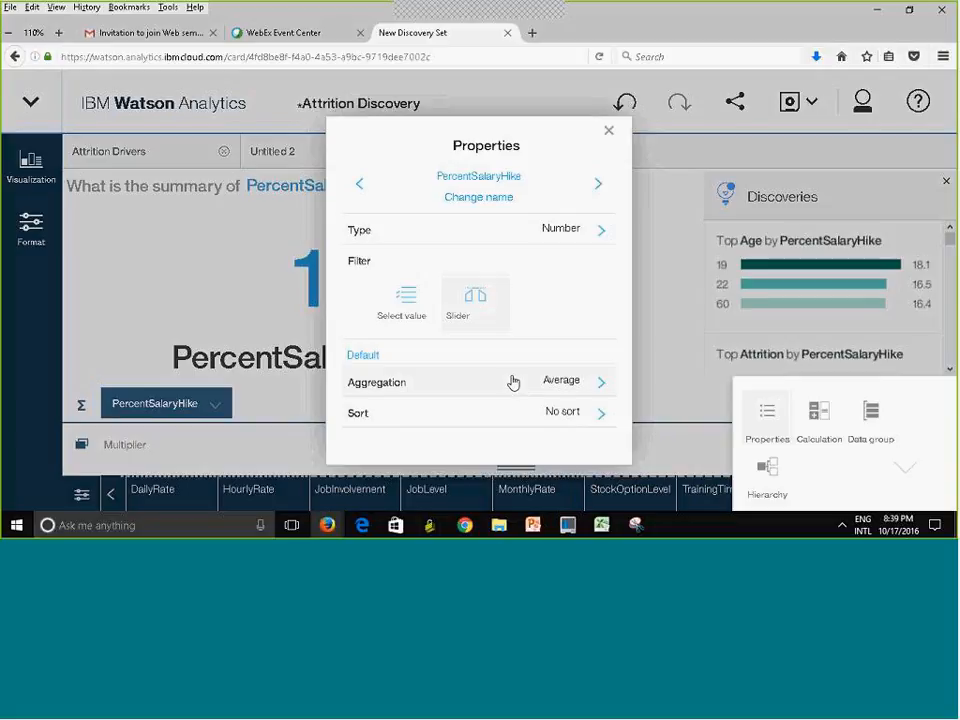
{"action": "left_click", "coordinate": [597, 383]}
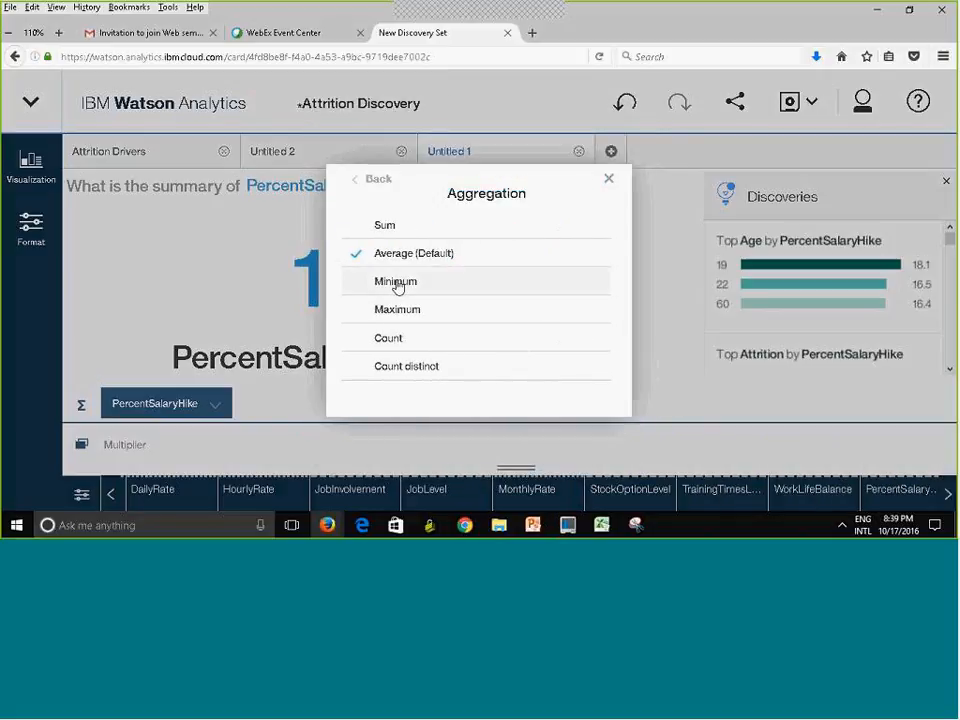
{"action": "left_click", "coordinate": [396, 284]}
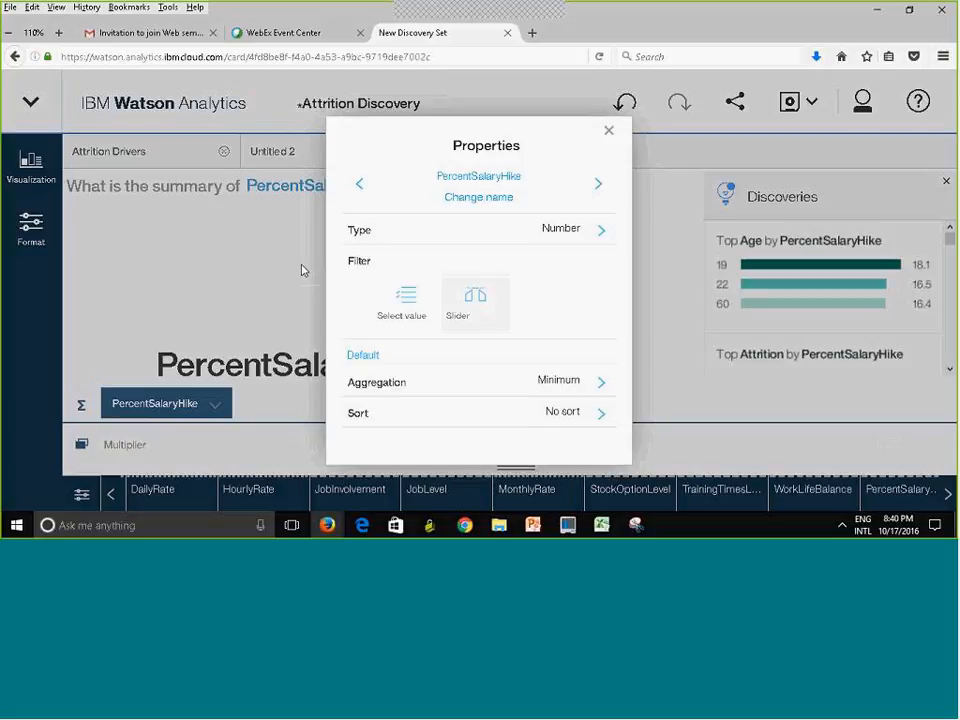
{"action": "left_click", "coordinate": [610, 132]}
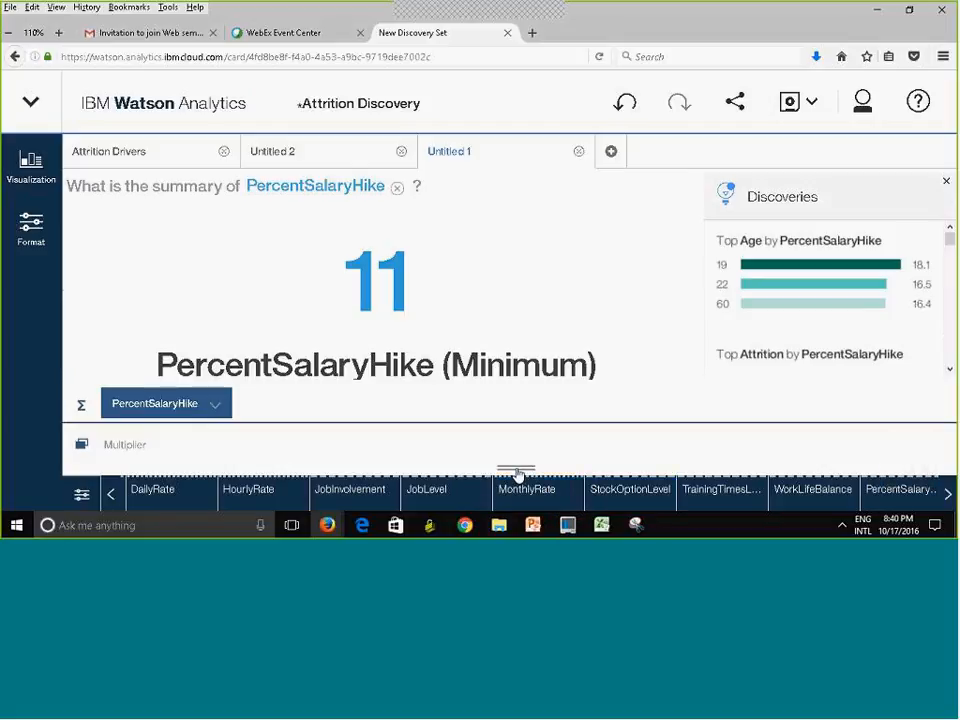
- Split the PercentSalaryHike summary by JobRole as the multiplier and view the values for the roles
{"action": "left_click", "coordinate": [516, 470]}
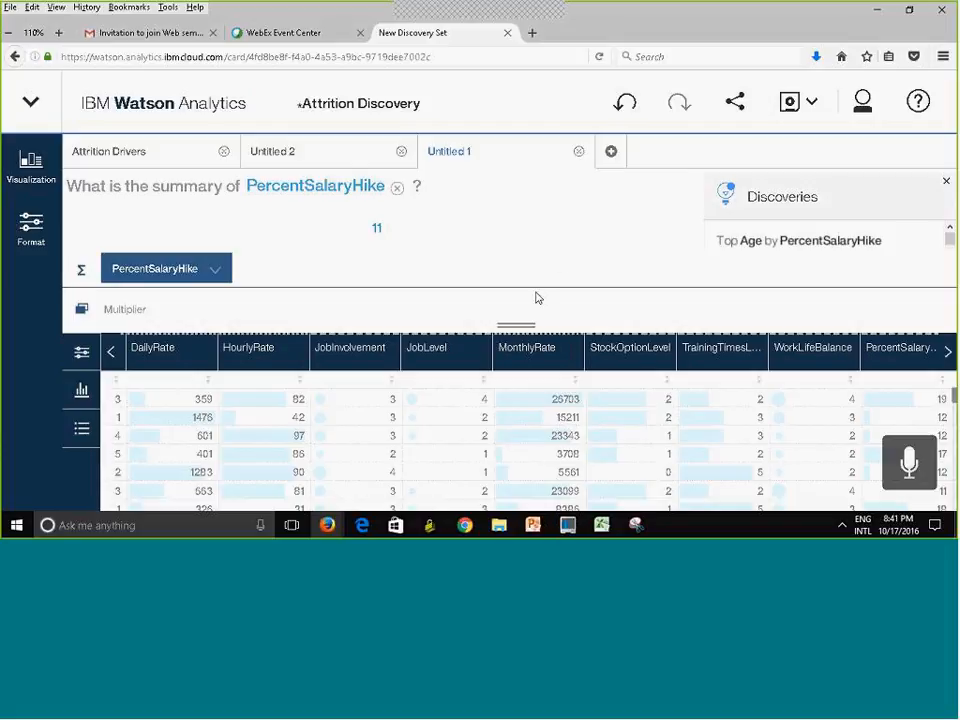
{"action": "left_click", "coordinate": [516, 330]}
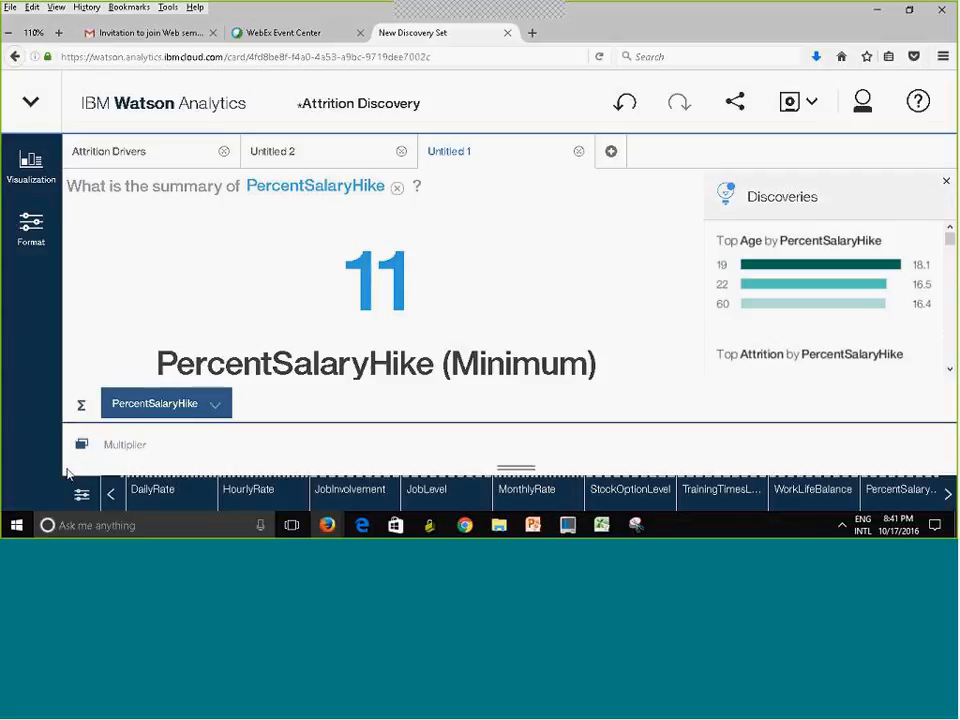
{"action": "left_click", "coordinate": [109, 497]}
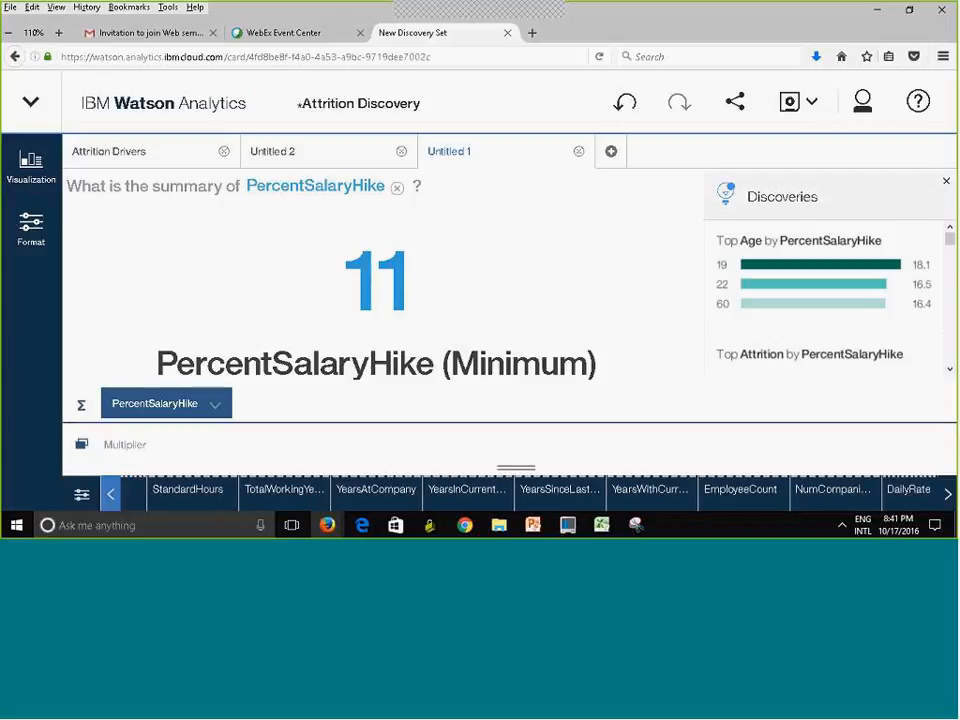
{"action": "left_click", "coordinate": [104, 499]}
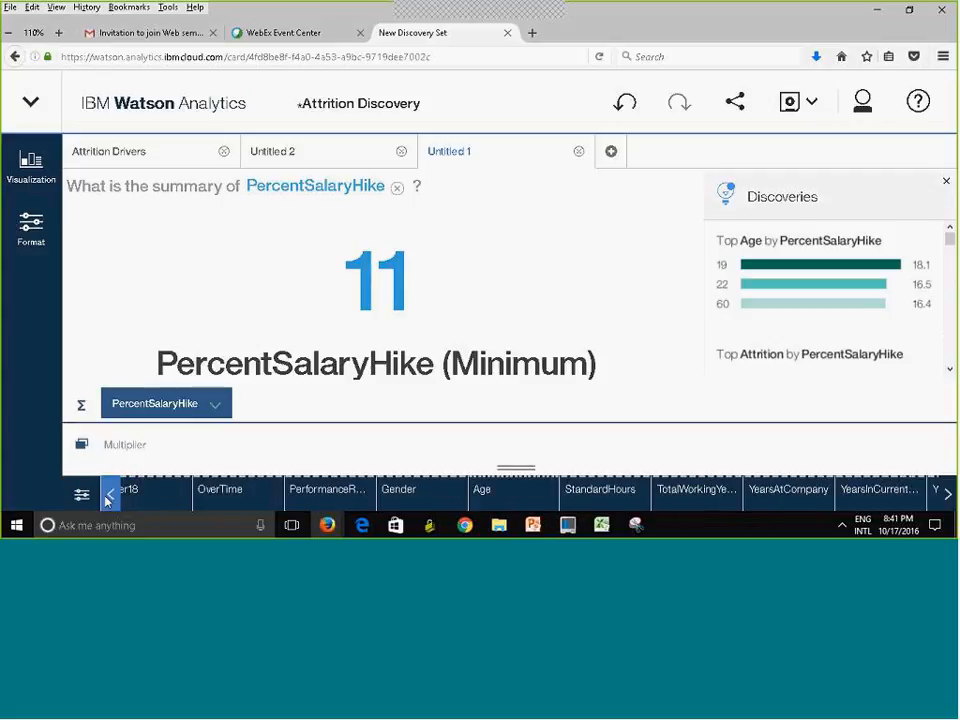
{"action": "left_click", "coordinate": [104, 499]}
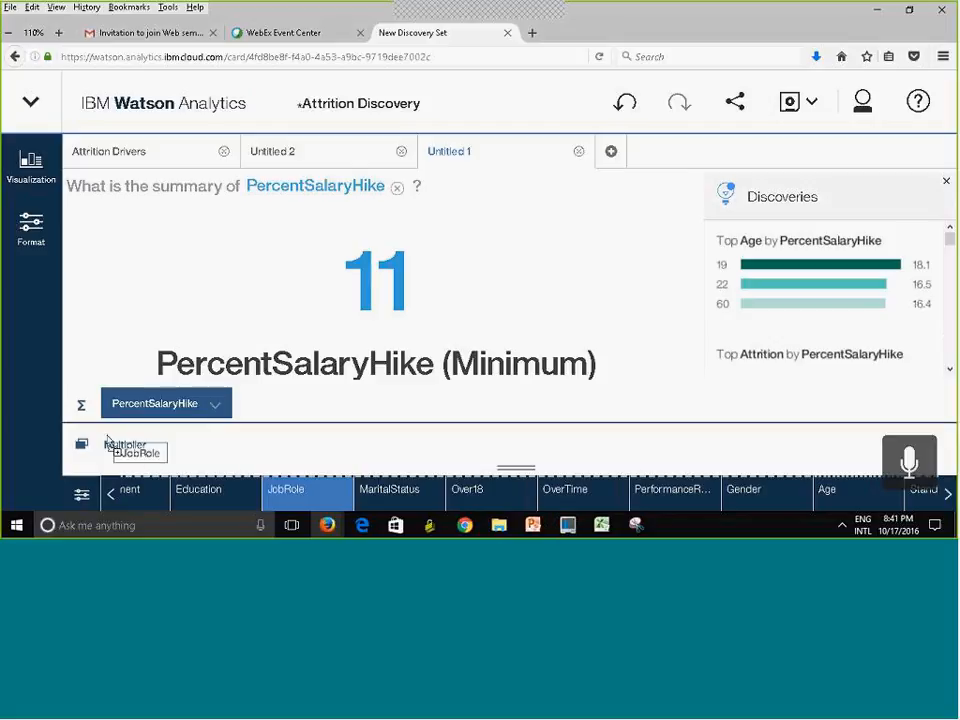
{"action": "left_click_drag", "start_coordinate": [285, 489], "coordinate": [110, 443]}
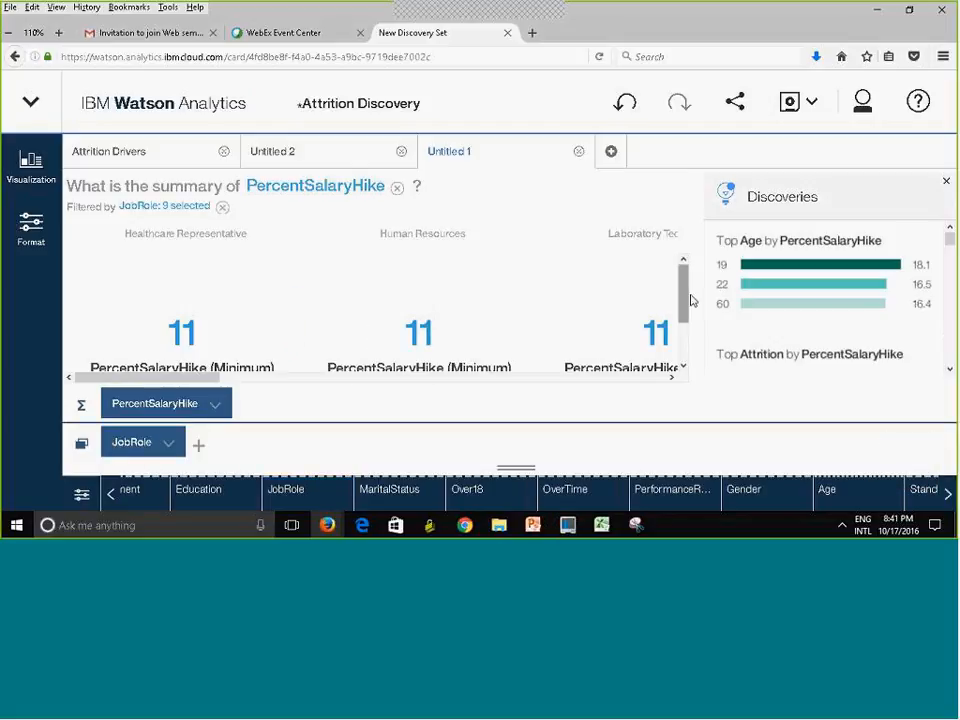
{"action": "left_click_drag", "start_coordinate": [684, 300], "coordinate": [685, 333]}
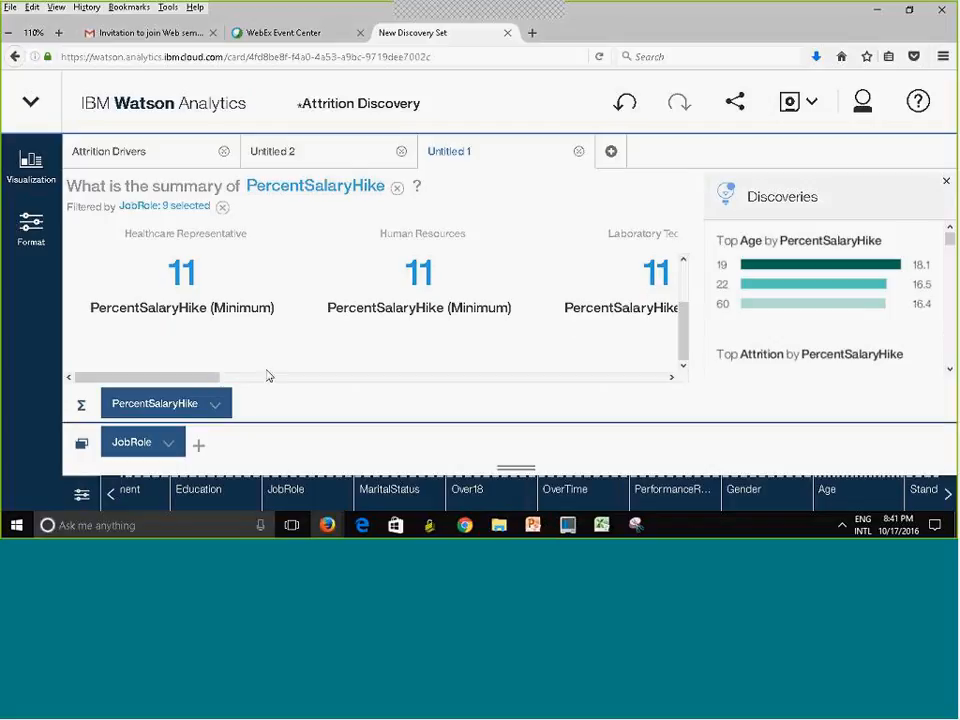
{"action": "left_click_drag", "start_coordinate": [208, 383], "coordinate": [205, 348]}
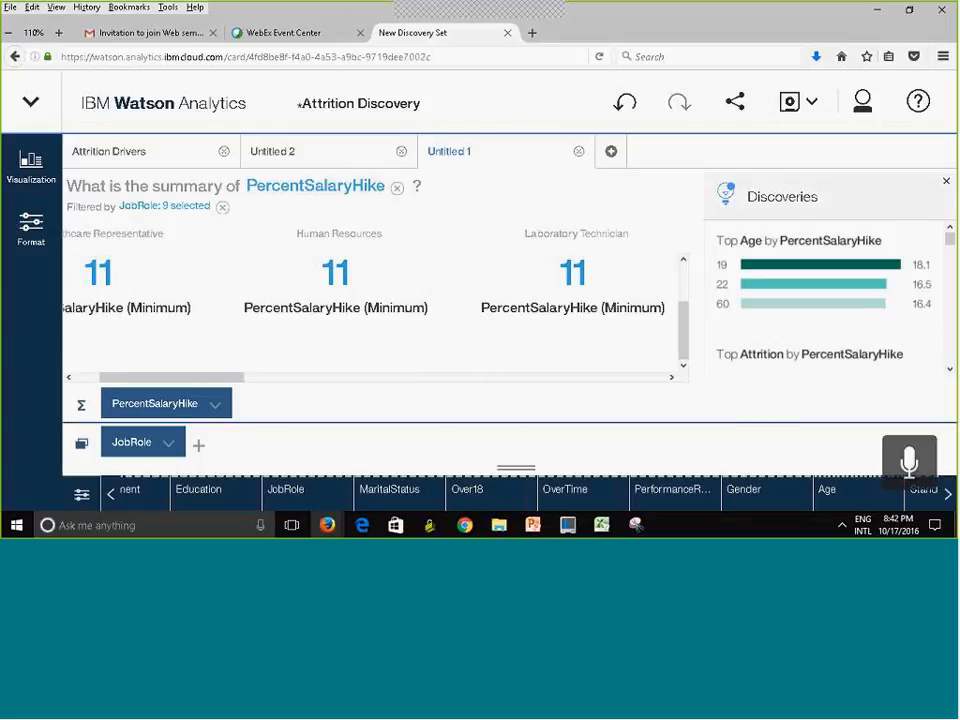
- Save the Attrition Discovery set under its existing name
{"action": "left_click", "coordinate": [948, 494]}
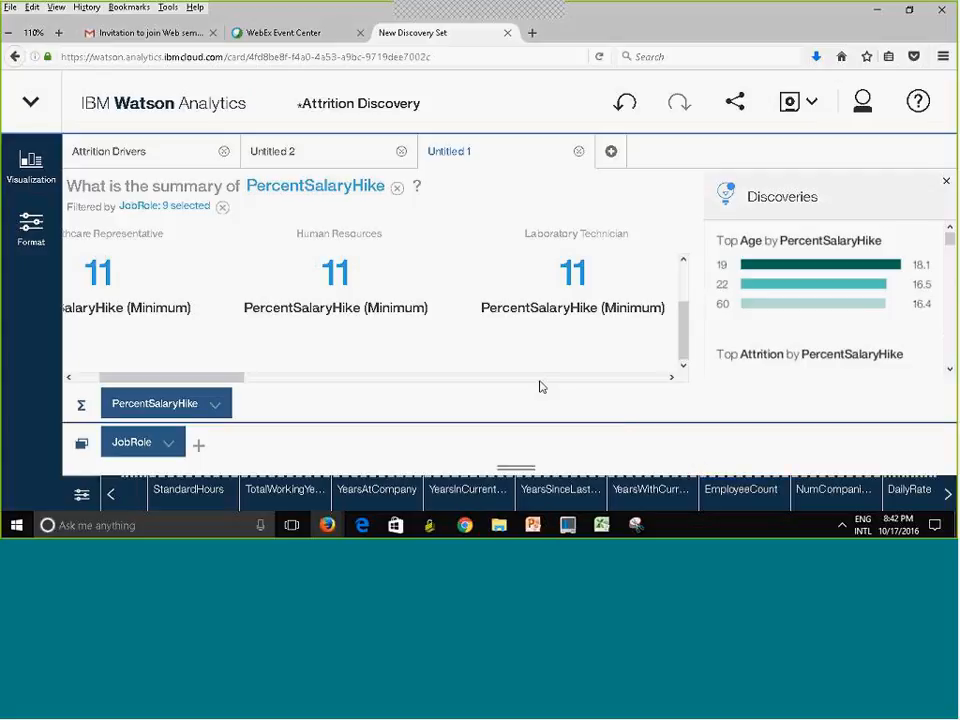
{"action": "left_click", "coordinate": [813, 110]}
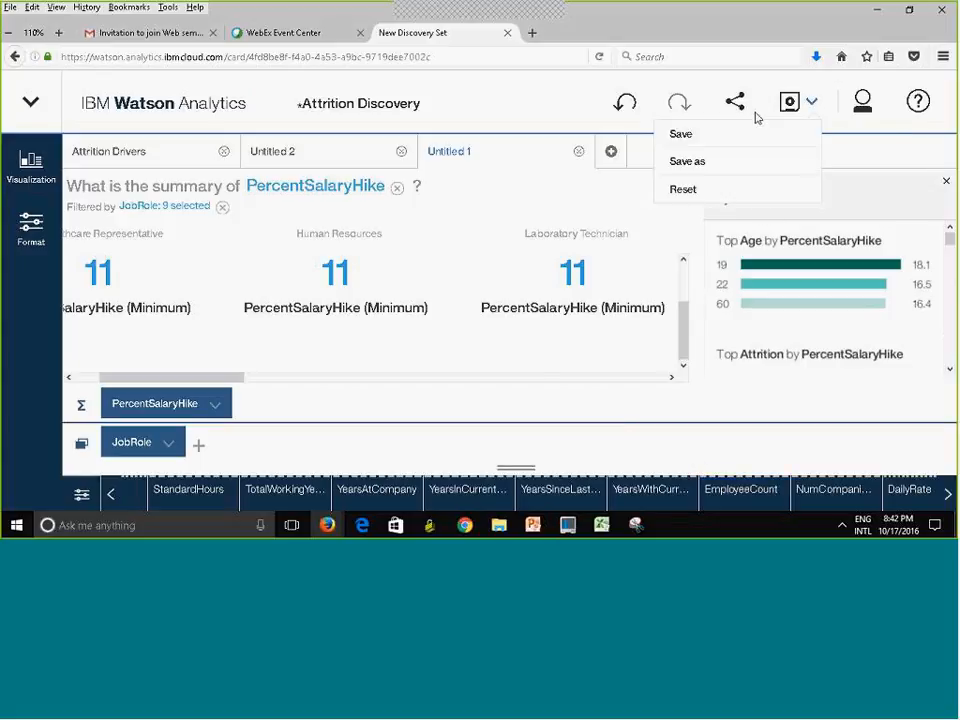
{"action": "left_click", "coordinate": [711, 141]}
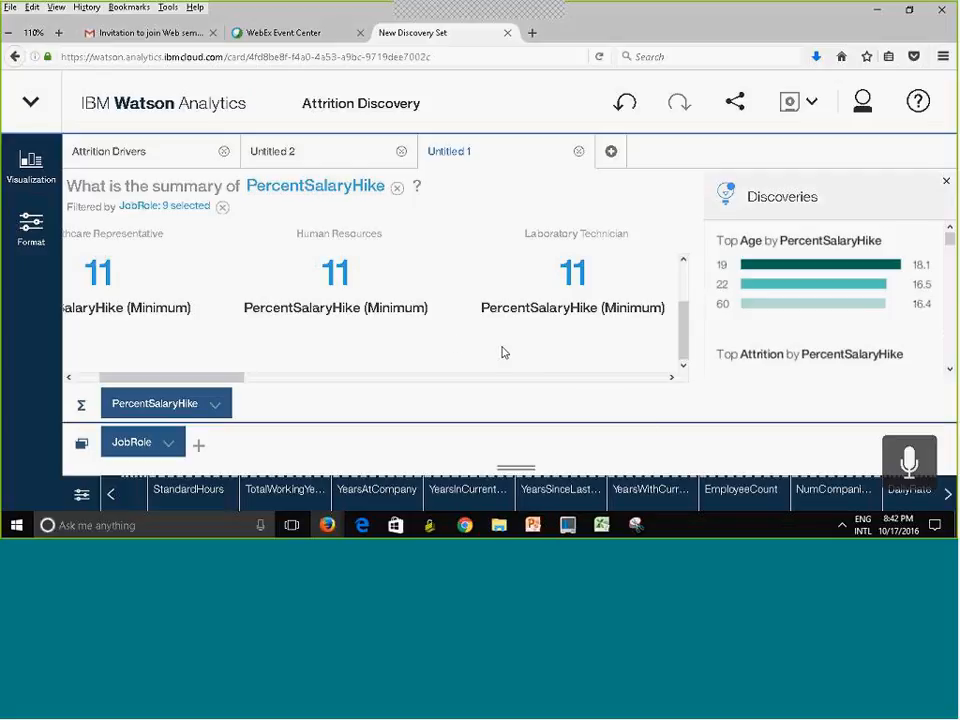
- Add a new discovery from the starting point on a predictive model for JobSatisfaction
{"action": "left_click", "coordinate": [612, 153]}
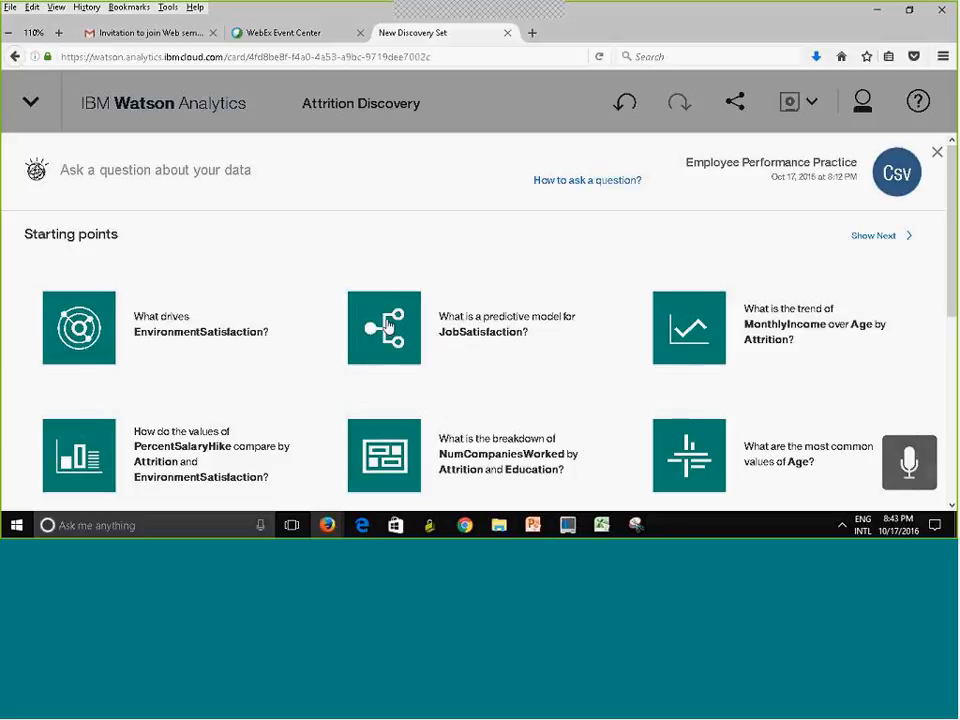
{"action": "left_click", "coordinate": [388, 327]}
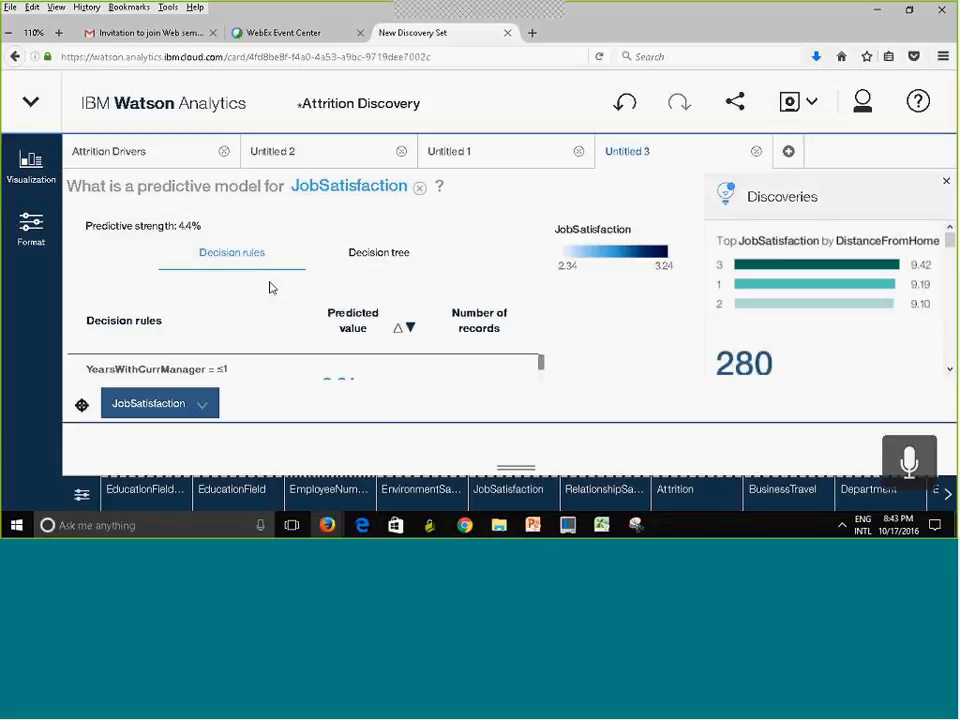
- Examine the JobSatisfaction model's decision rules with their predicted values and record counts, along with the related discoveries
{"action": "mouse_move", "coordinate": [540, 363]}
{"action": "left_mouse_down"}
{"action": "mouse_move", "coordinate": [541, 371]}
{"action": "mouse_move", "coordinate": [540, 361]}
{"action": "left_mouse_up"}
{"action": "left_click_drag", "start_coordinate": [541, 370], "coordinate": [542, 368]}
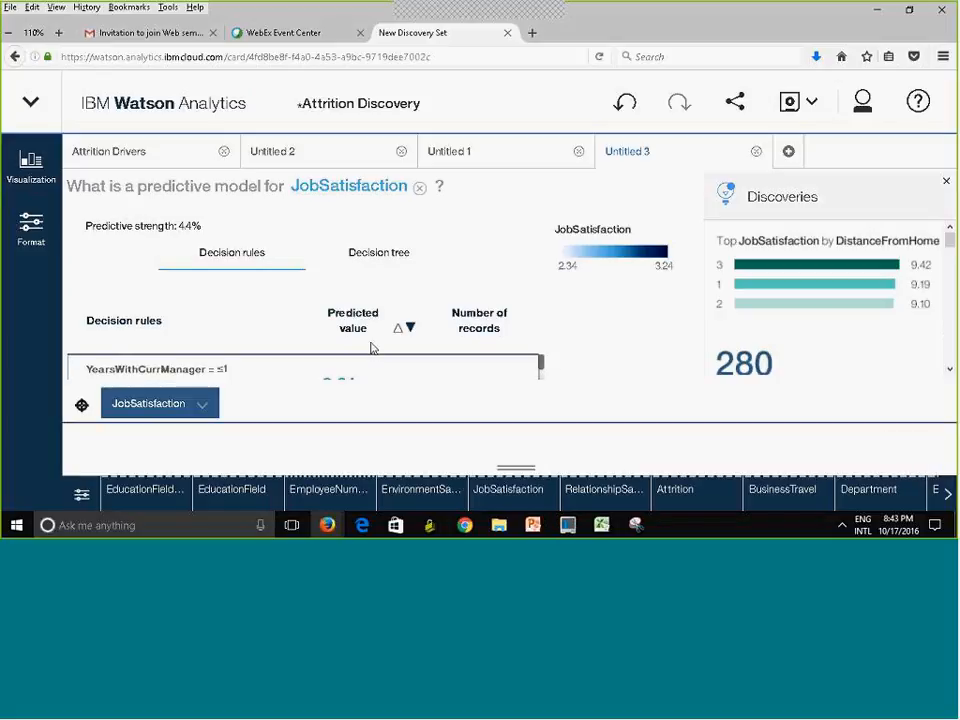
{"action": "left_click", "coordinate": [108, 375]}
{"action": "scroll", "coordinate": [108, 375], "scroll_direction": "down", "scroll_amount": 1}
{"action": "scroll", "coordinate": [133, 378], "scroll_direction": "down", "scroll_amount": 2}
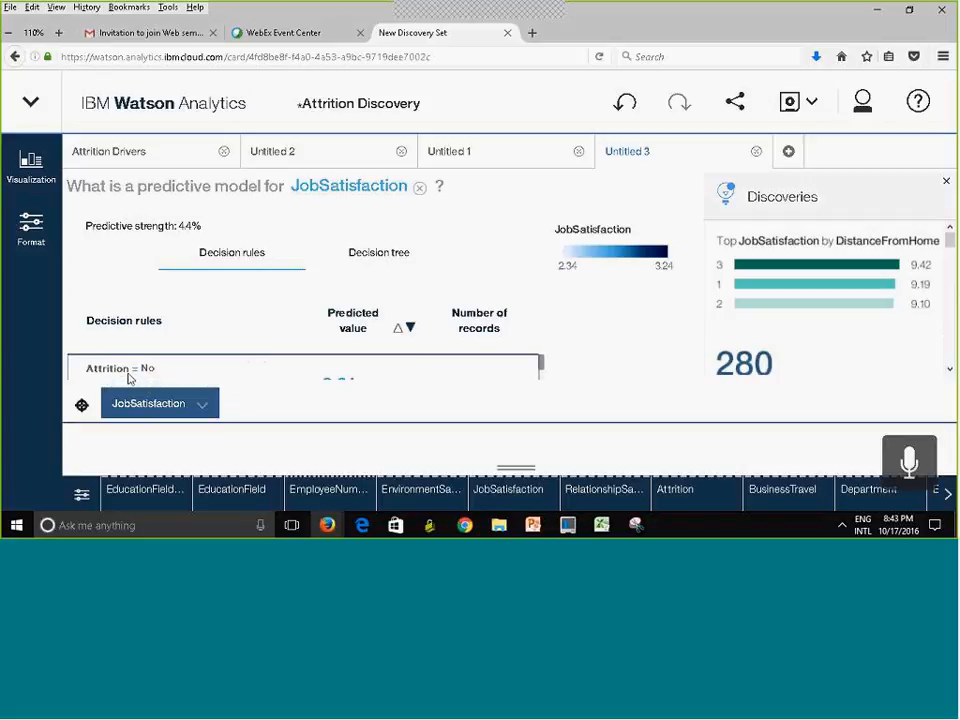
{"action": "scroll", "coordinate": [280, 378], "scroll_direction": "down", "scroll_amount": 1}
{"action": "scroll", "coordinate": [171, 368], "scroll_direction": "up", "scroll_amount": 2}
{"action": "scroll", "coordinate": [205, 370], "scroll_direction": "down", "scroll_amount": 2}
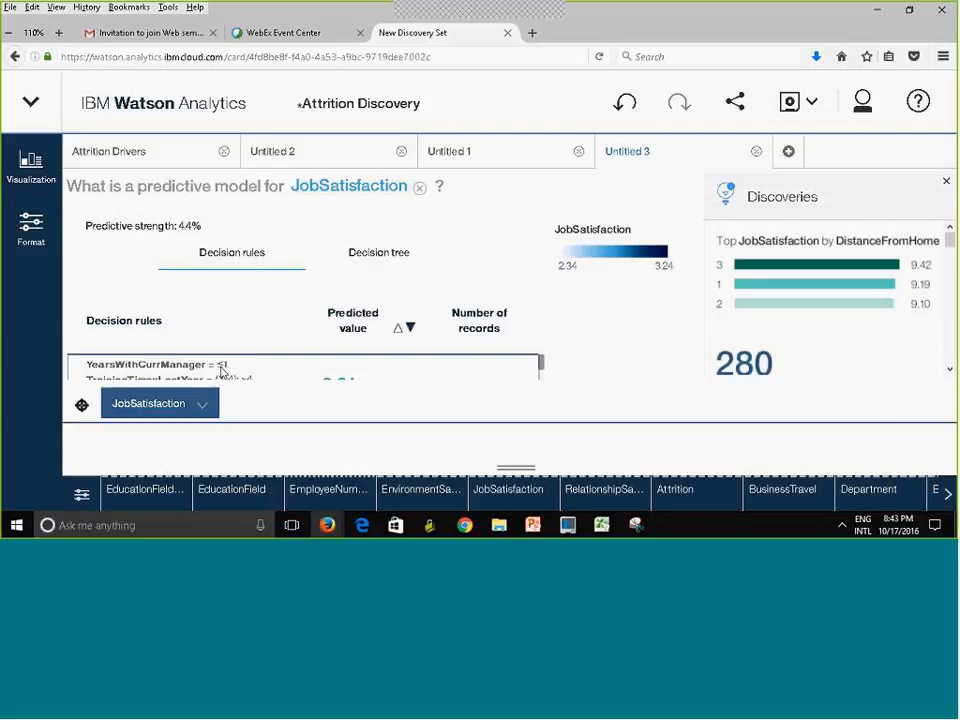
{"action": "scroll", "coordinate": [150, 368], "scroll_direction": "up", "scroll_amount": 2}
{"action": "scroll", "coordinate": [165, 372], "scroll_direction": "down", "scroll_amount": 2}
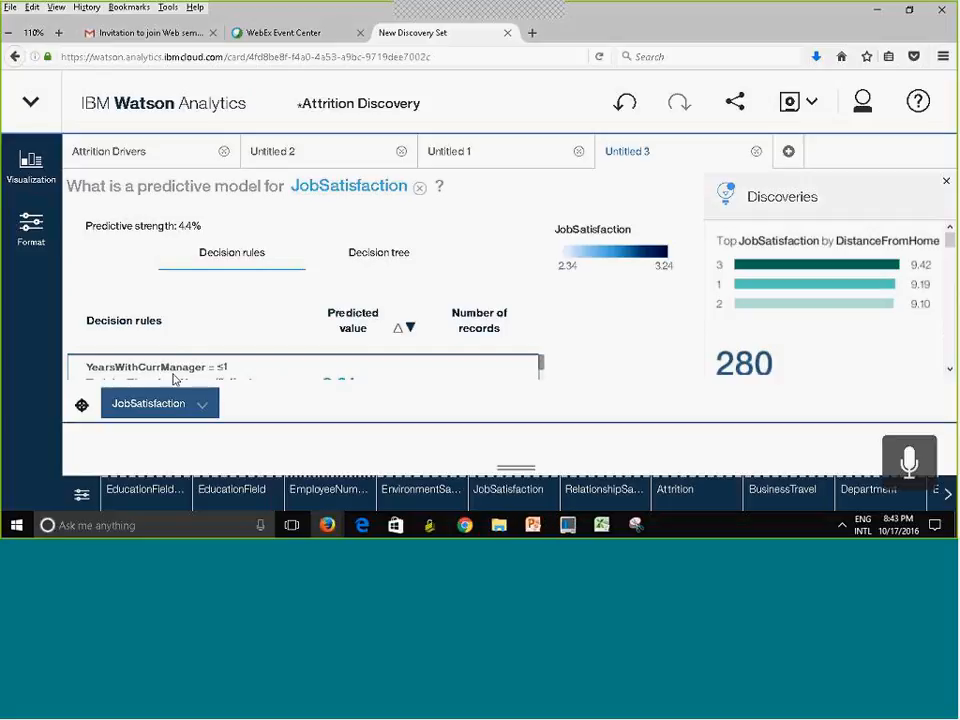
{"action": "scroll", "coordinate": [200, 372], "scroll_direction": "up", "scroll_amount": 2}
{"action": "scroll", "coordinate": [215, 372], "scroll_direction": "down", "scroll_amount": 1}
{"action": "scroll", "coordinate": [255, 372], "scroll_direction": "up", "scroll_amount": 1}
{"action": "scroll", "coordinate": [246, 368], "scroll_direction": "down", "scroll_amount": 2}
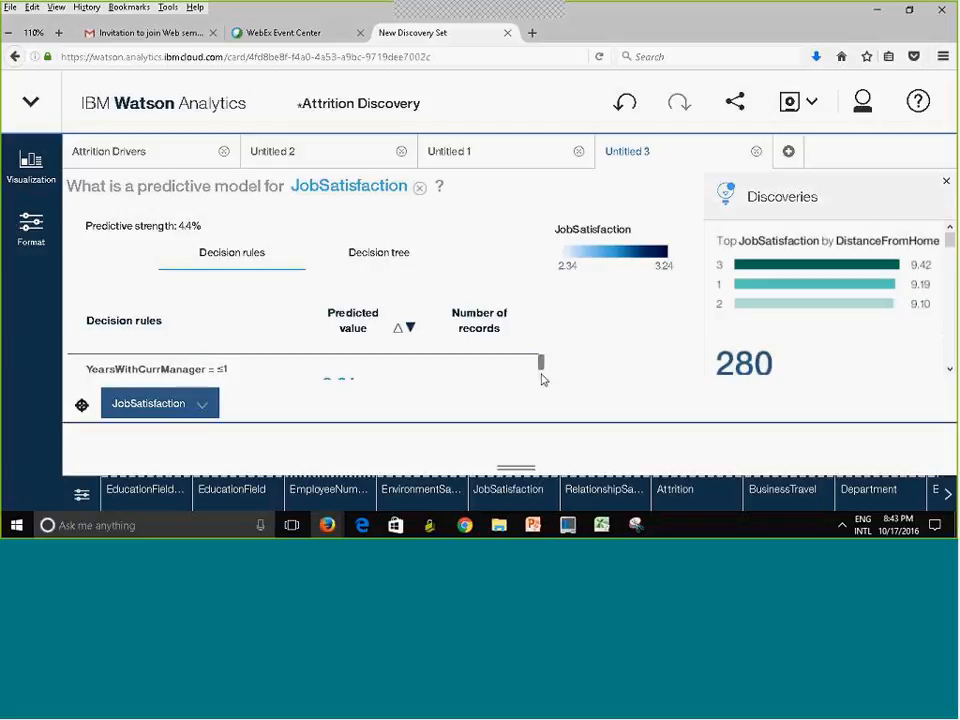
{"action": "left_click_drag", "start_coordinate": [541, 370], "coordinate": [544, 371]}
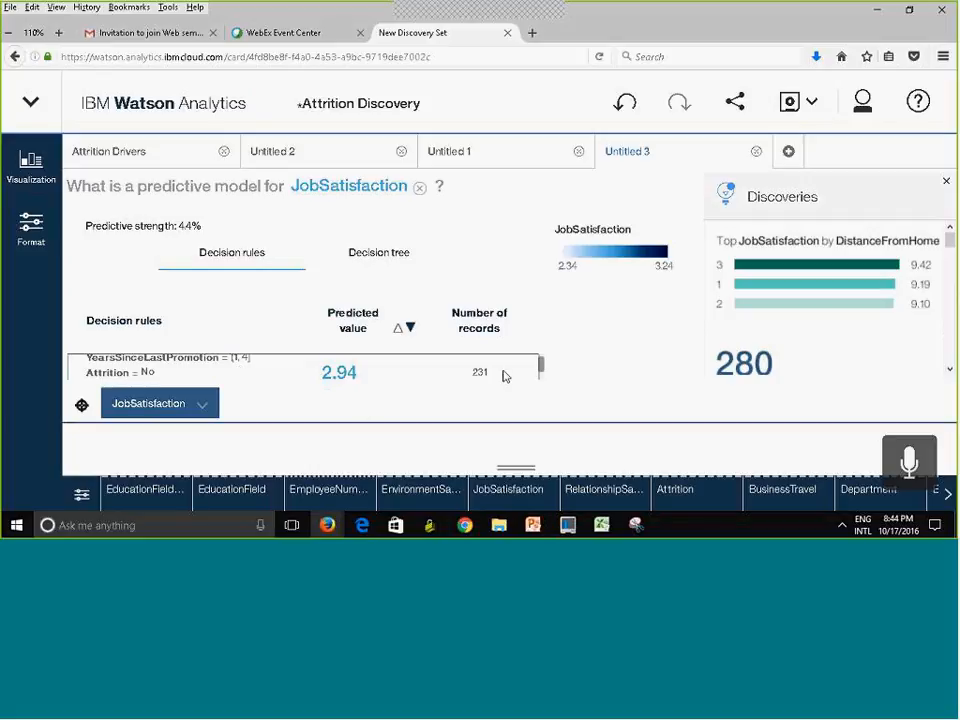
{"action": "mouse_move", "coordinate": [542, 364]}
{"action": "left_mouse_down"}
{"action": "mouse_move", "coordinate": [542, 388]}
{"action": "mouse_move", "coordinate": [545, 345]}
{"action": "left_mouse_up"}
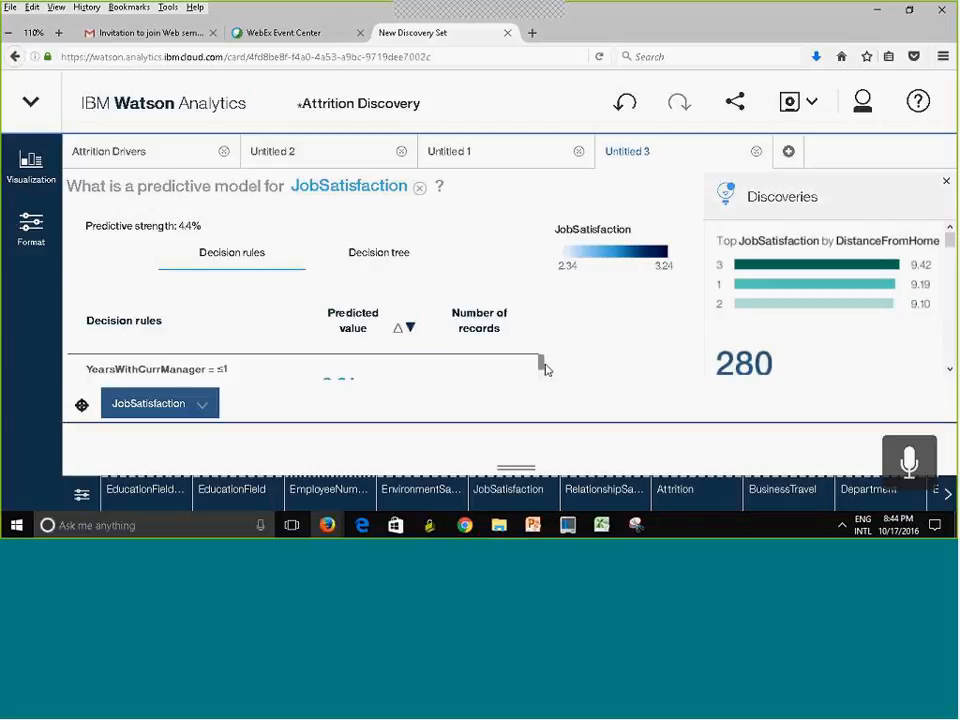
{"action": "mouse_move", "coordinate": [542, 366]}
{"action": "left_mouse_down"}
{"action": "mouse_move", "coordinate": [543, 378]}
{"action": "mouse_move", "coordinate": [543, 367]}
{"action": "left_mouse_up"}
{"action": "left_click_drag", "start_coordinate": [950, 243], "coordinate": [954, 255]}
{"action": "left_click_drag", "start_coordinate": [539, 364], "coordinate": [546, 393]}
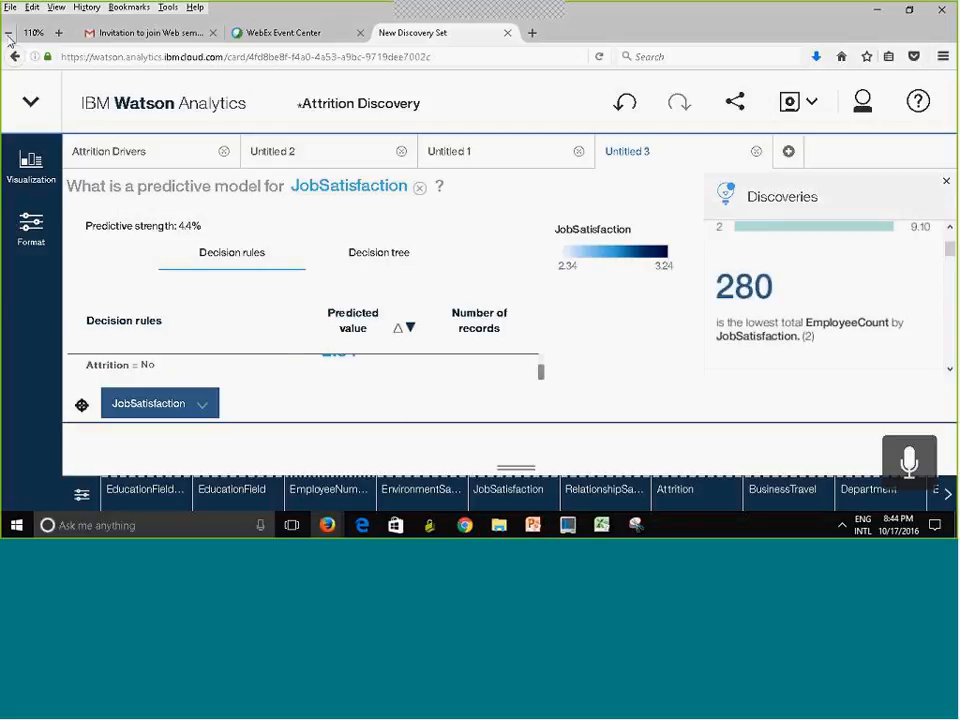
{"action": "key", "text": "ctrl+minus"}
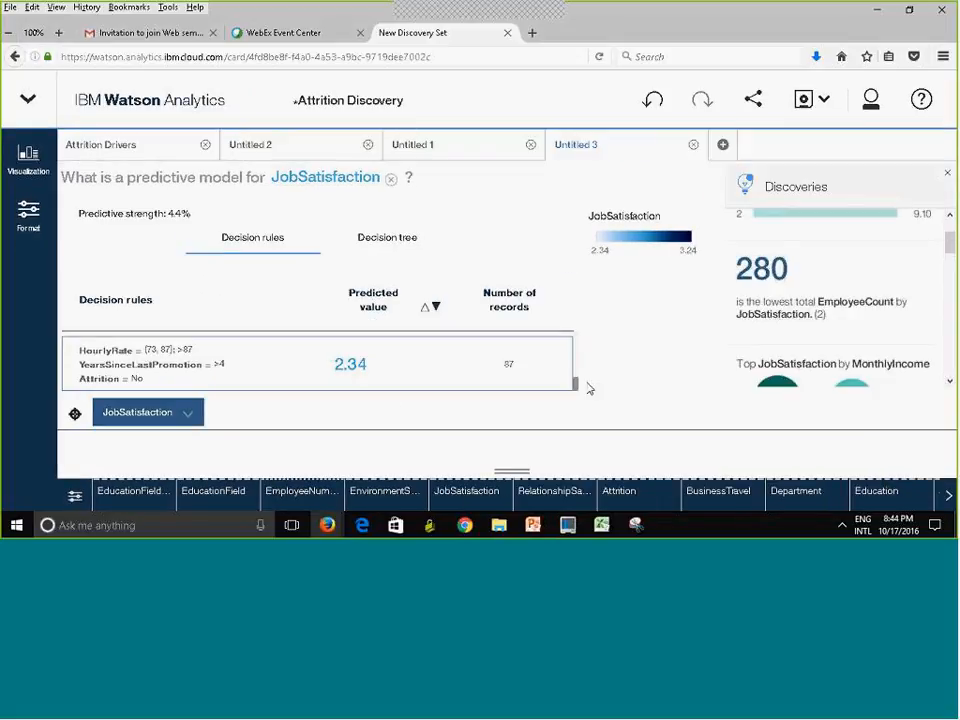
- Show the JobSatisfaction model as a decision tree and inspect the root node's average, standard deviation and record count
{"action": "left_click_drag", "start_coordinate": [576, 386], "coordinate": [576, 391]}
{"action": "left_click", "coordinate": [377, 242]}
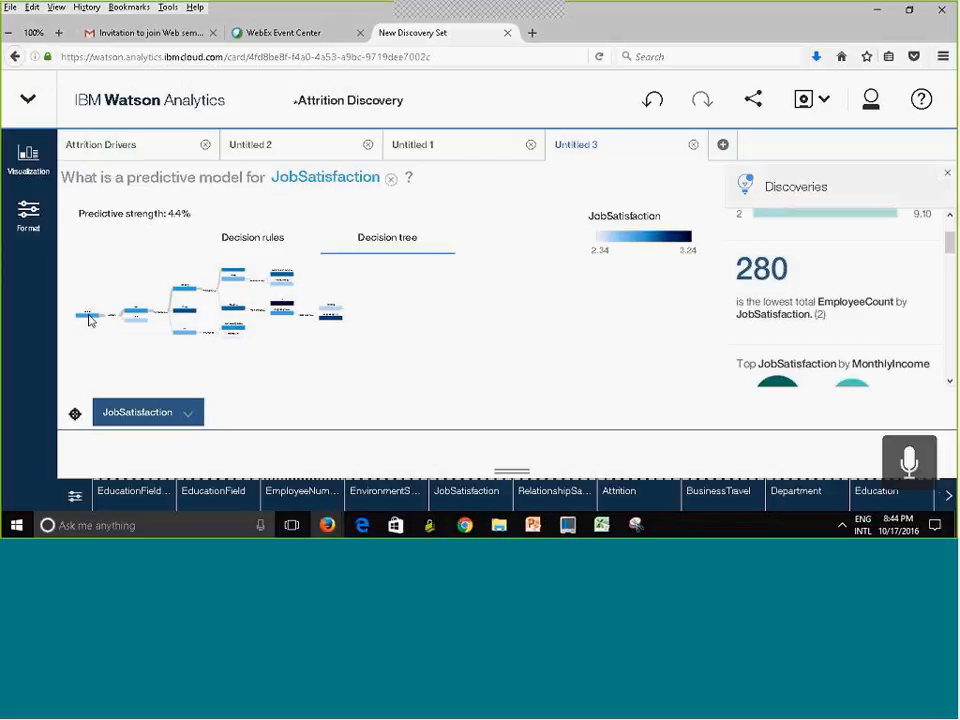
{"action": "left_click", "coordinate": [88, 318]}
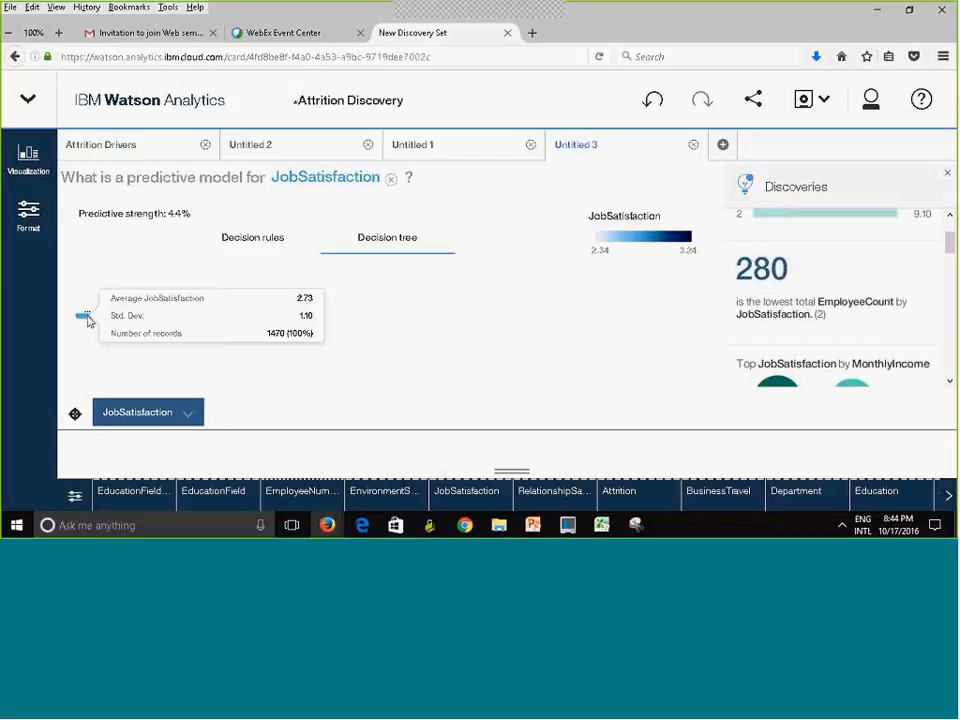
{"action": "left_click", "coordinate": [86, 318]}
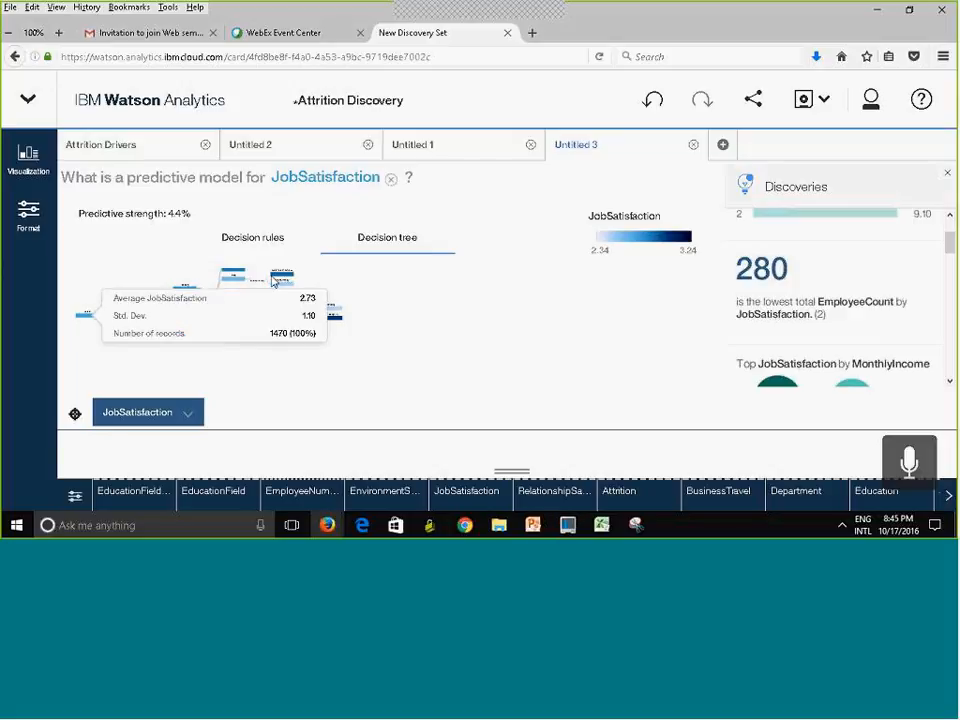
{"action": "mouse_move", "coordinate": [85, 321]}
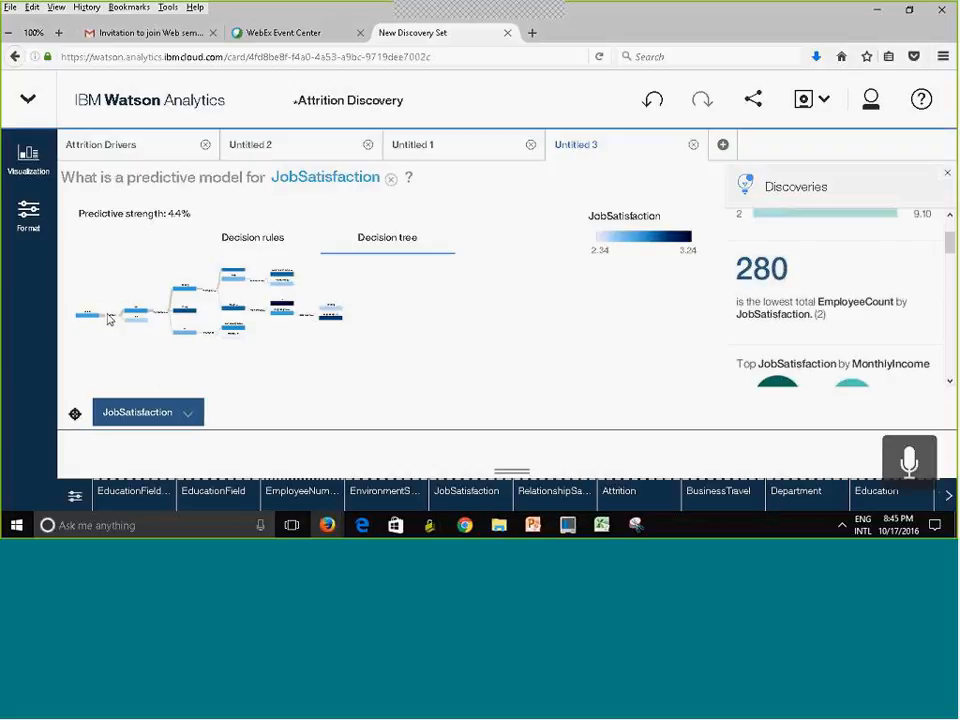
- Enlarge the page to 120% to examine the decision tree's branches, and restore it to 100%
{"action": "left_click", "coordinate": [59, 34]}
{"action": "left_click", "coordinate": [61, 35]}
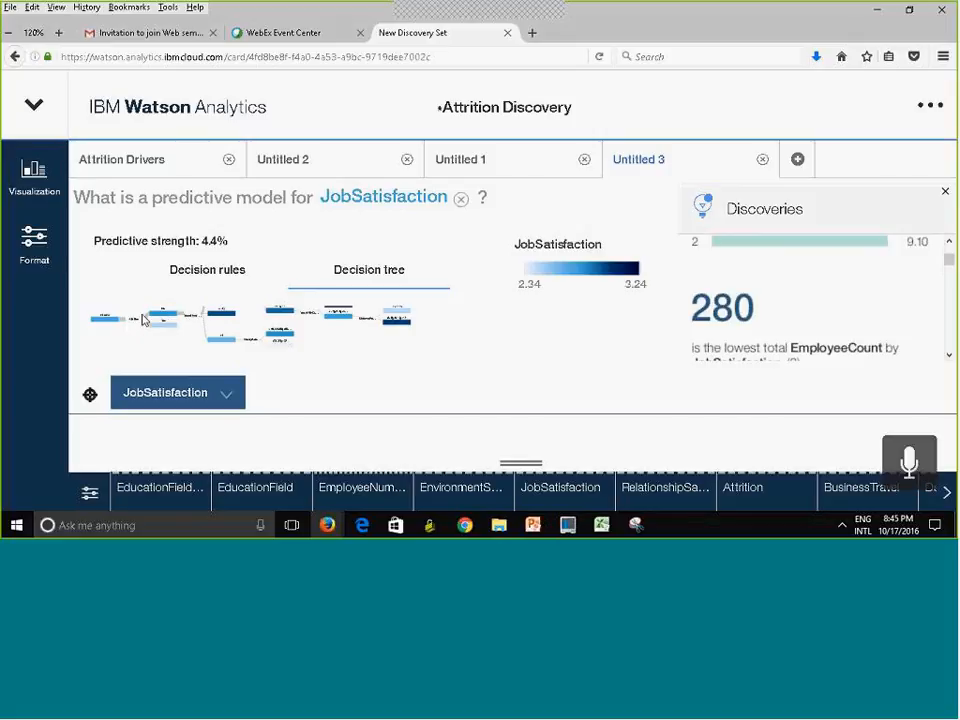
{"action": "mouse_move", "coordinate": [167, 318]}
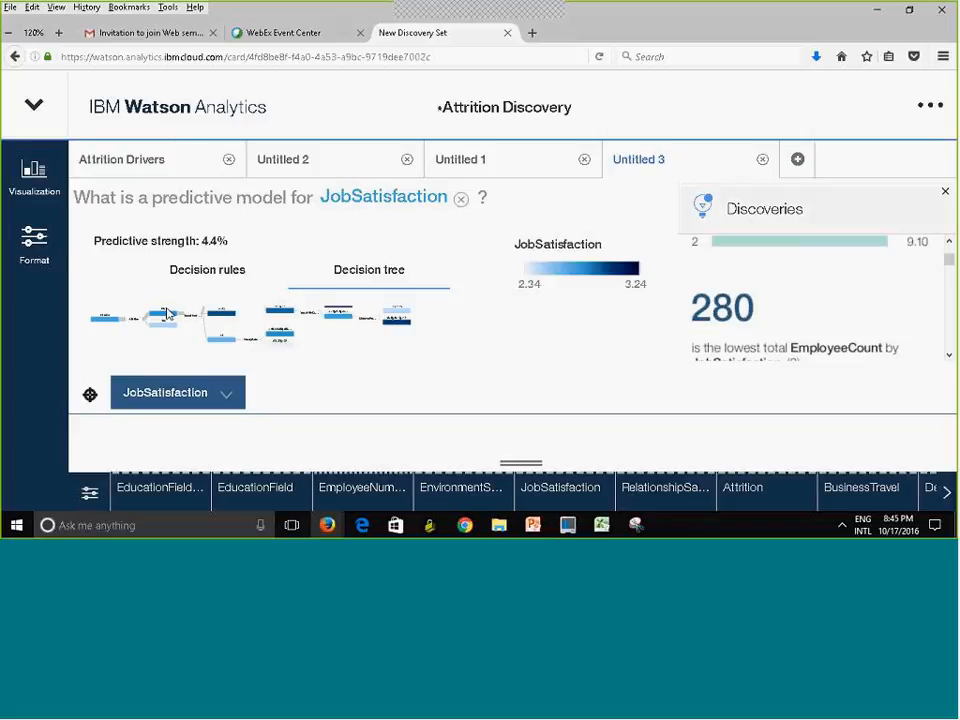
{"action": "left_click_drag", "start_coordinate": [222, 313], "coordinate": [221, 346]}
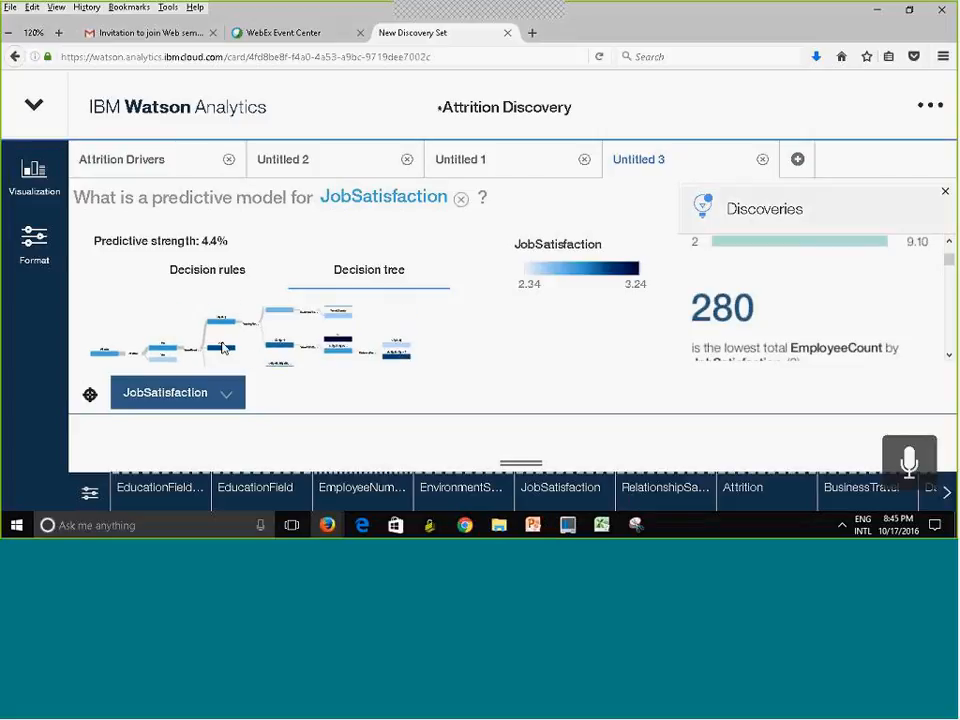
{"action": "left_click_drag", "start_coordinate": [336, 328], "coordinate": [336, 342]}
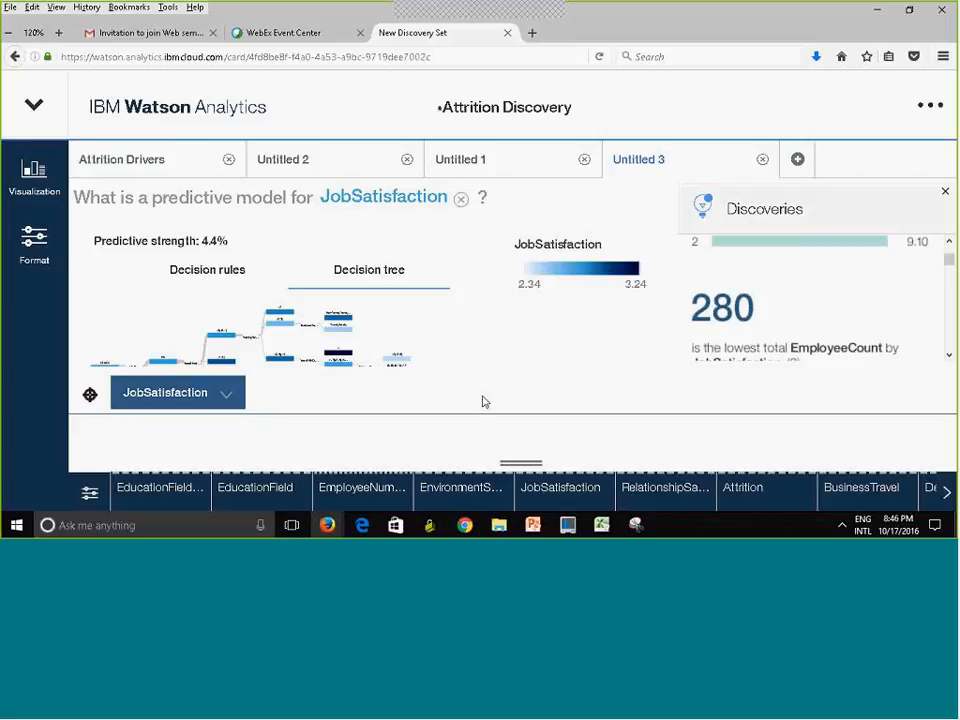
{"action": "scroll", "coordinate": [948, 360], "scroll_direction": "down", "scroll_amount": 1}
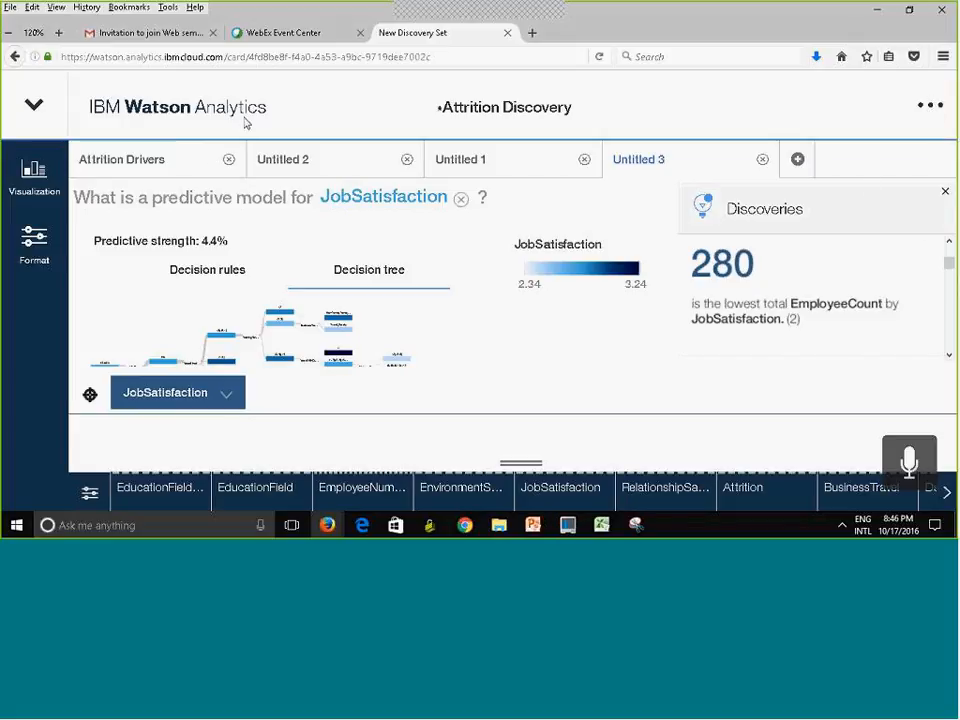
{"action": "left_click", "coordinate": [8, 32]}
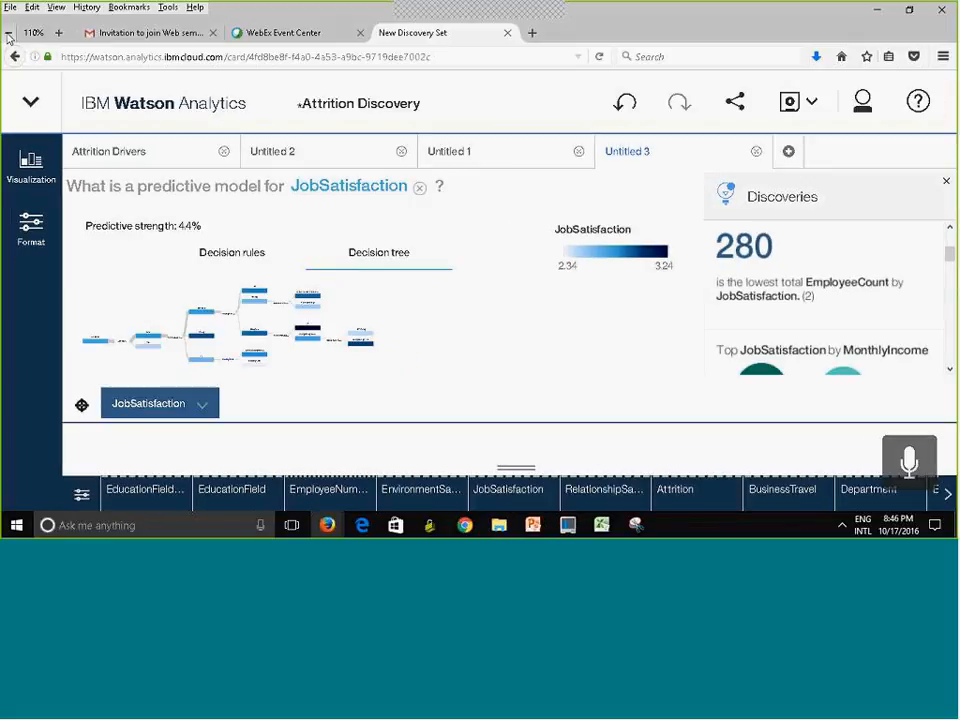
{"action": "left_click", "coordinate": [8, 32]}
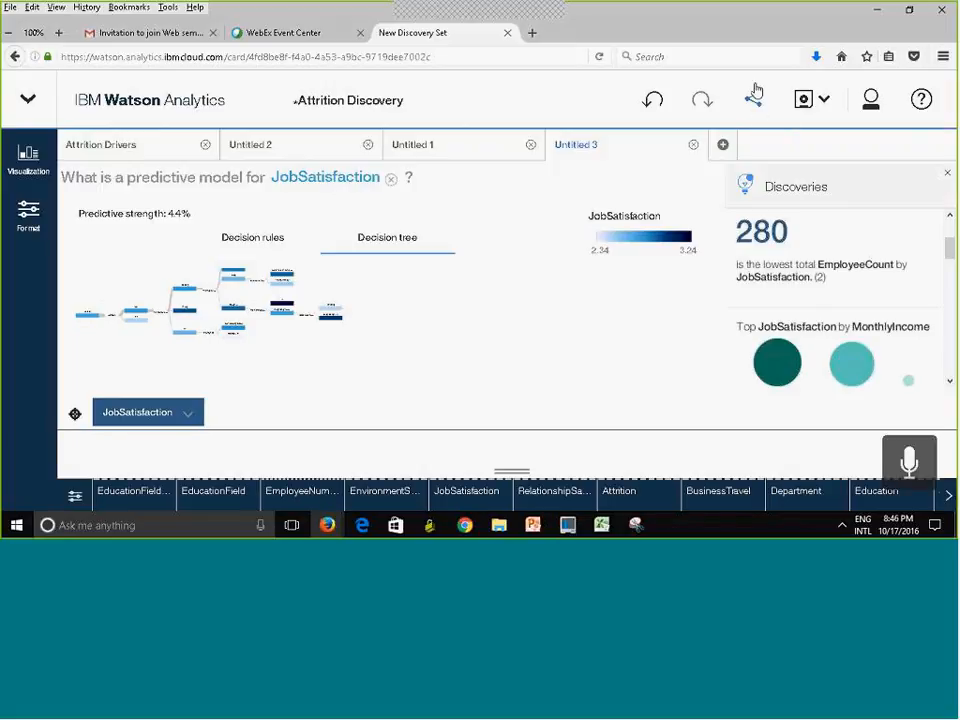
{"action": "left_click", "coordinate": [756, 103]}
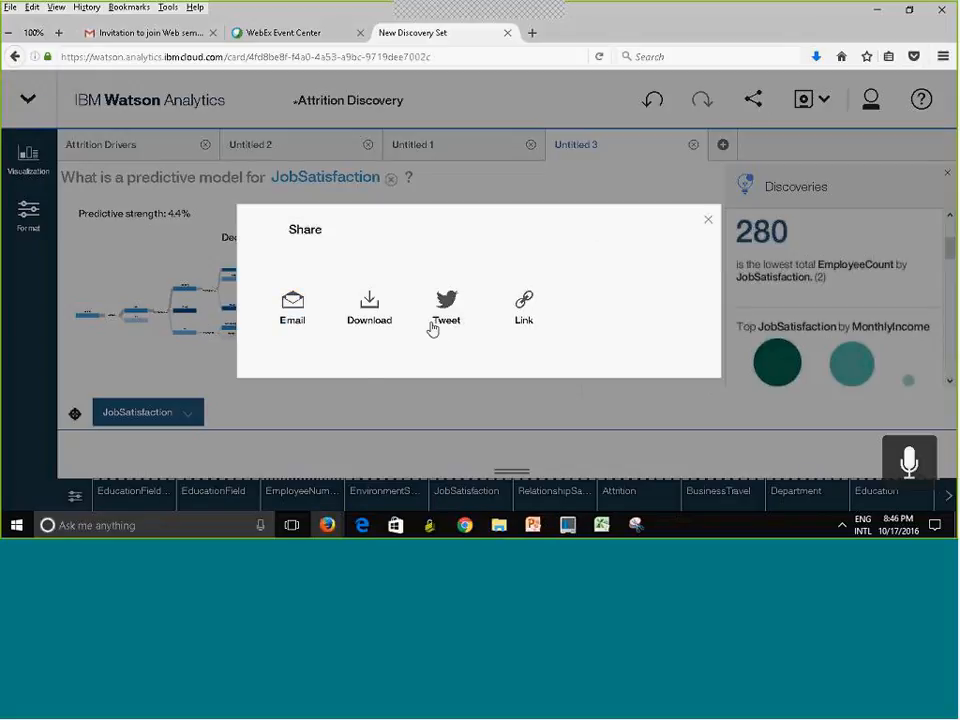
{"action": "left_click", "coordinate": [369, 308]}
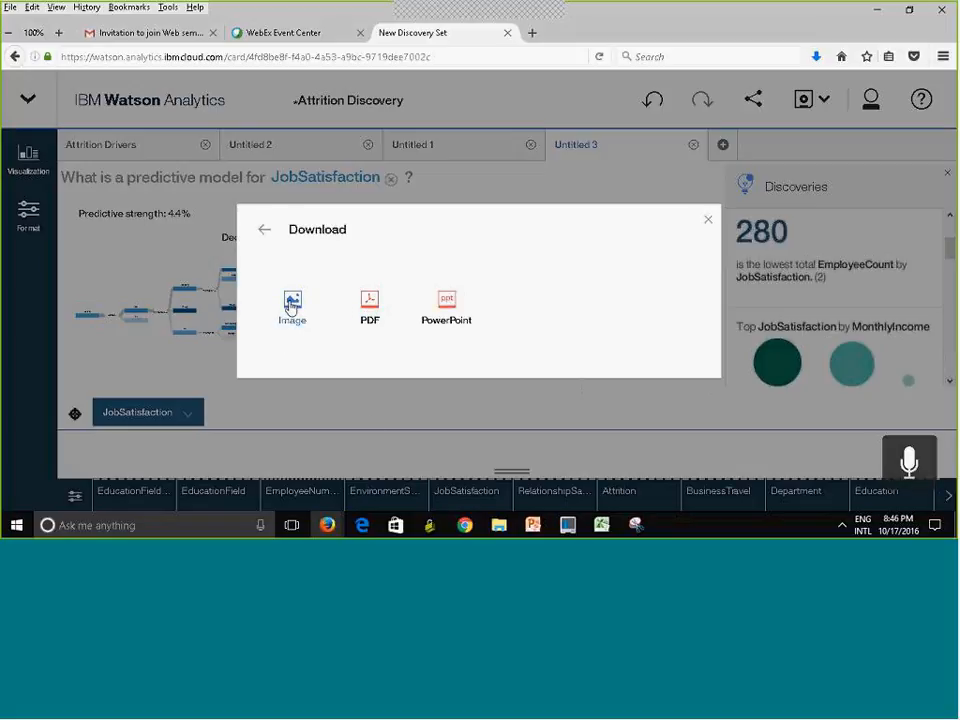
{"action": "left_click", "coordinate": [291, 307]}
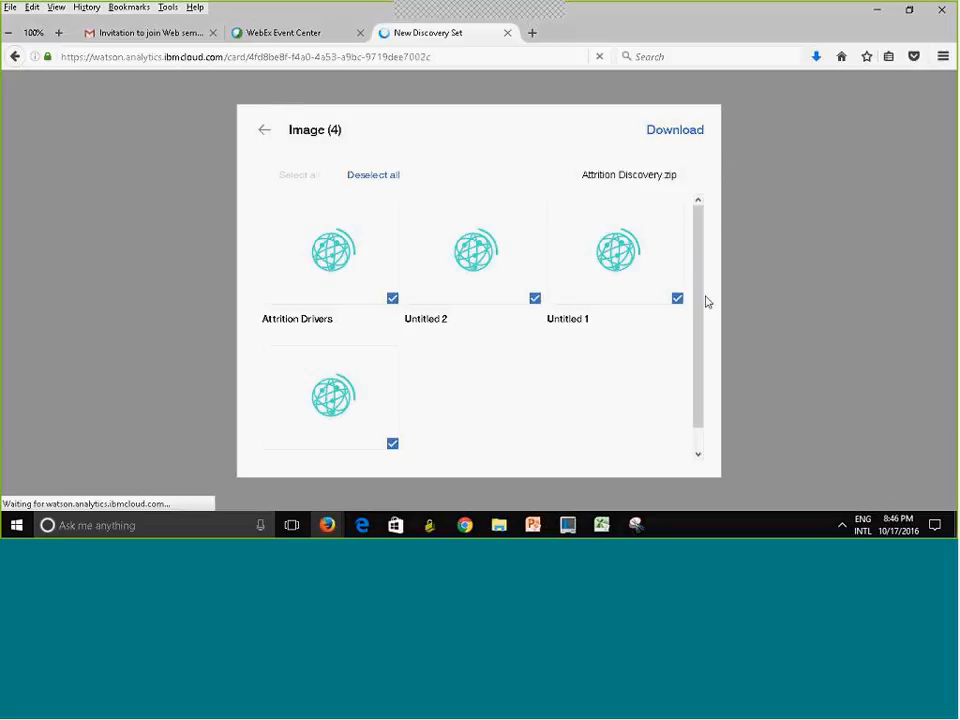
{"action": "left_click", "coordinate": [266, 129]}
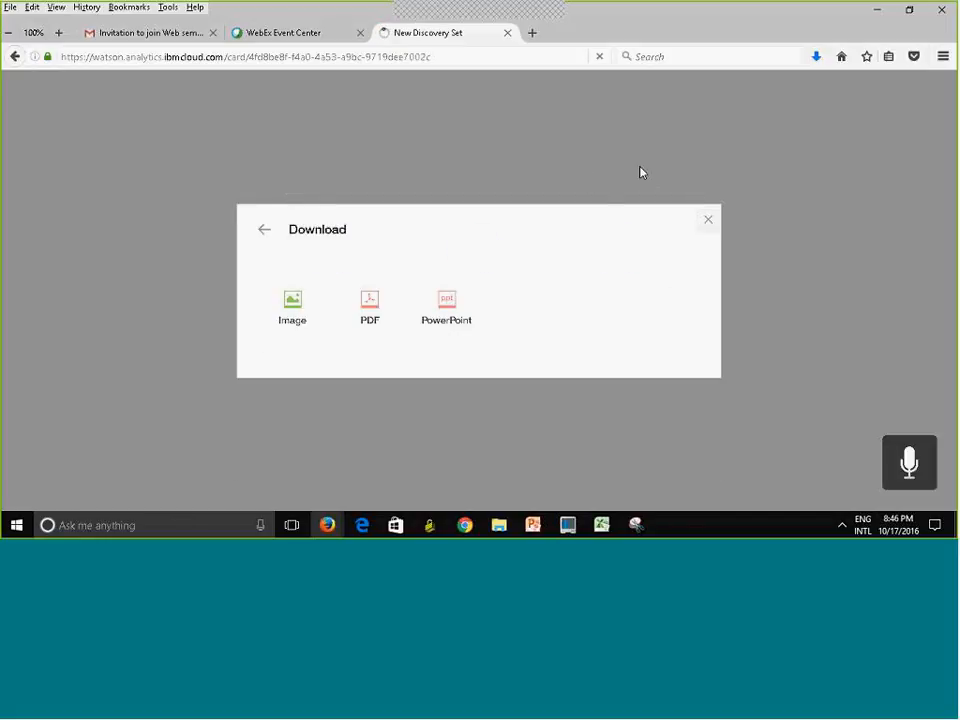
{"action": "left_click", "coordinate": [707, 222]}
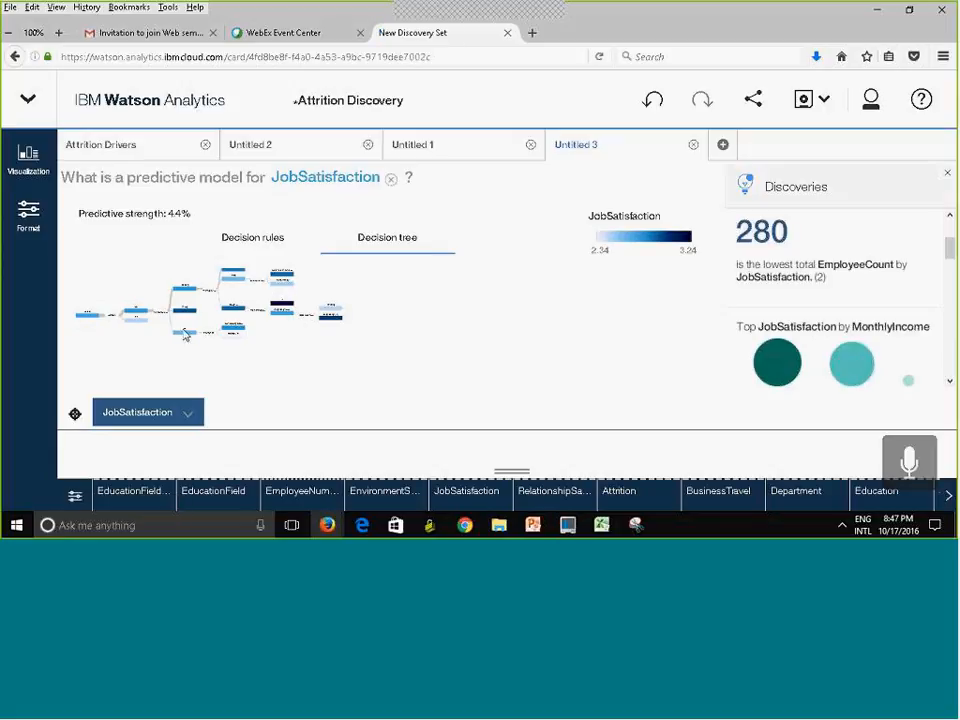
{"action": "left_click_drag", "start_coordinate": [232, 308], "coordinate": [232, 312]}
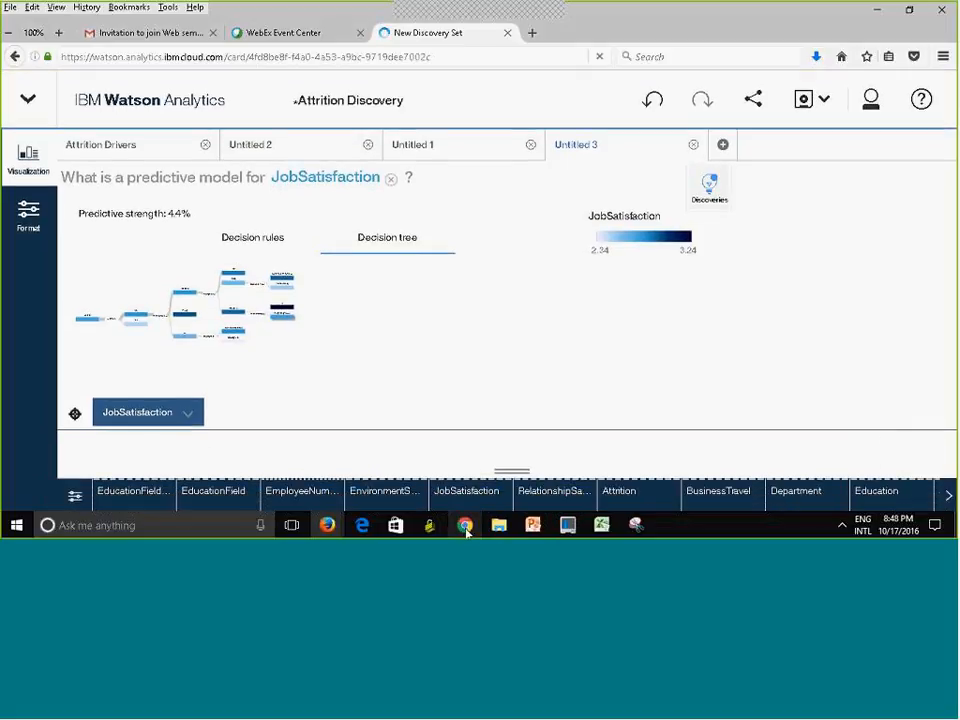
- Switch to Chrome, open the IBM Watson Analytics site and go to its sign-in page
{"action": "left_click", "coordinate": [466, 526]}
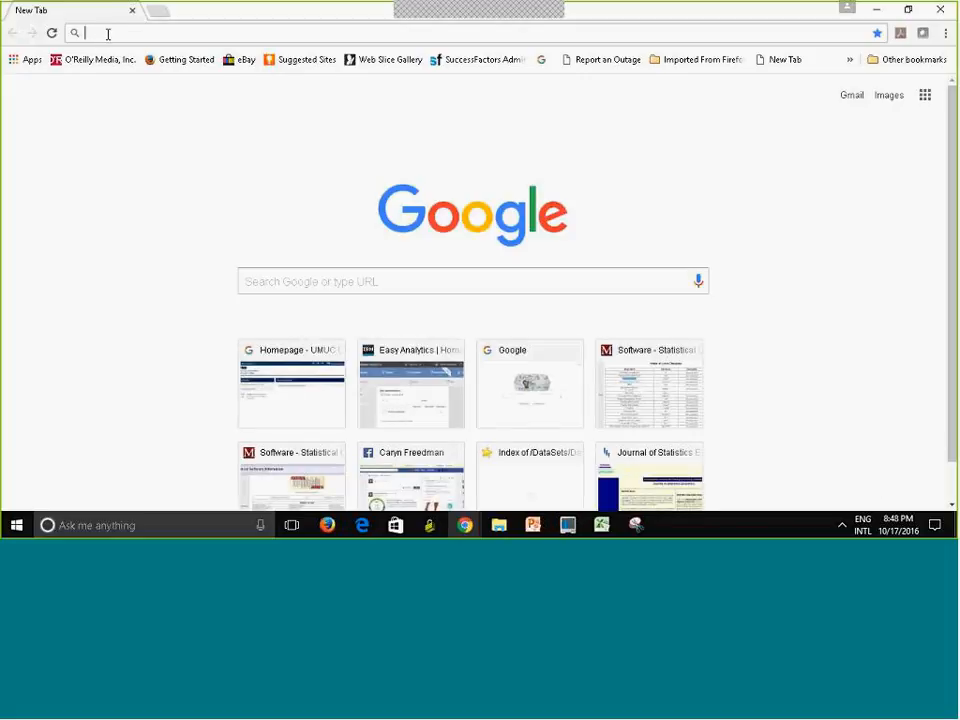
{"action": "left_click", "coordinate": [279, 280]}
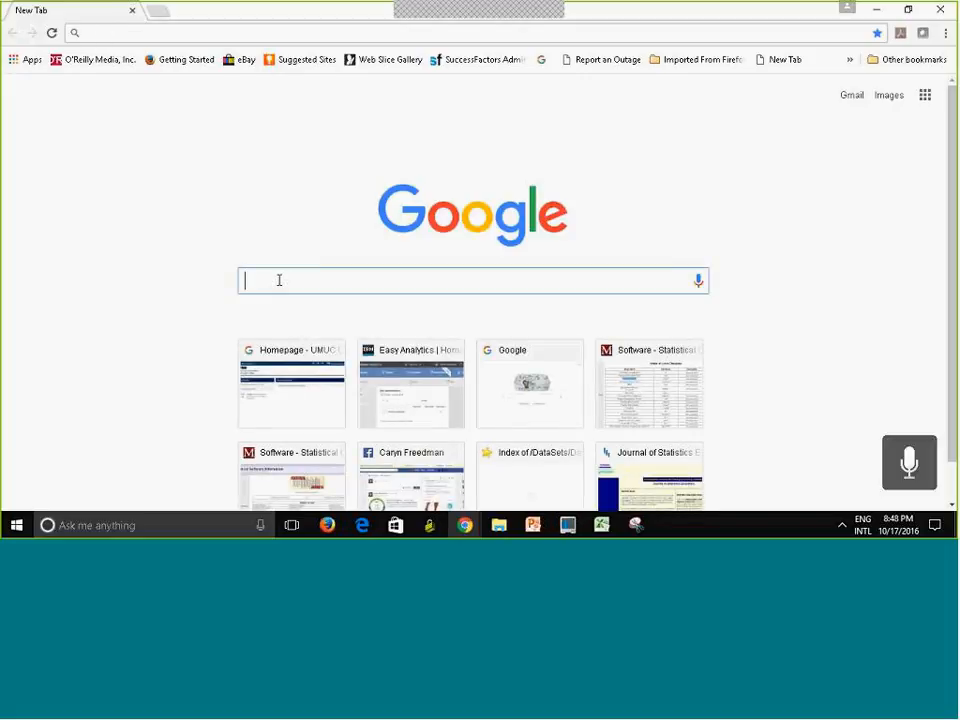
{"action": "type", "text": "wa"}
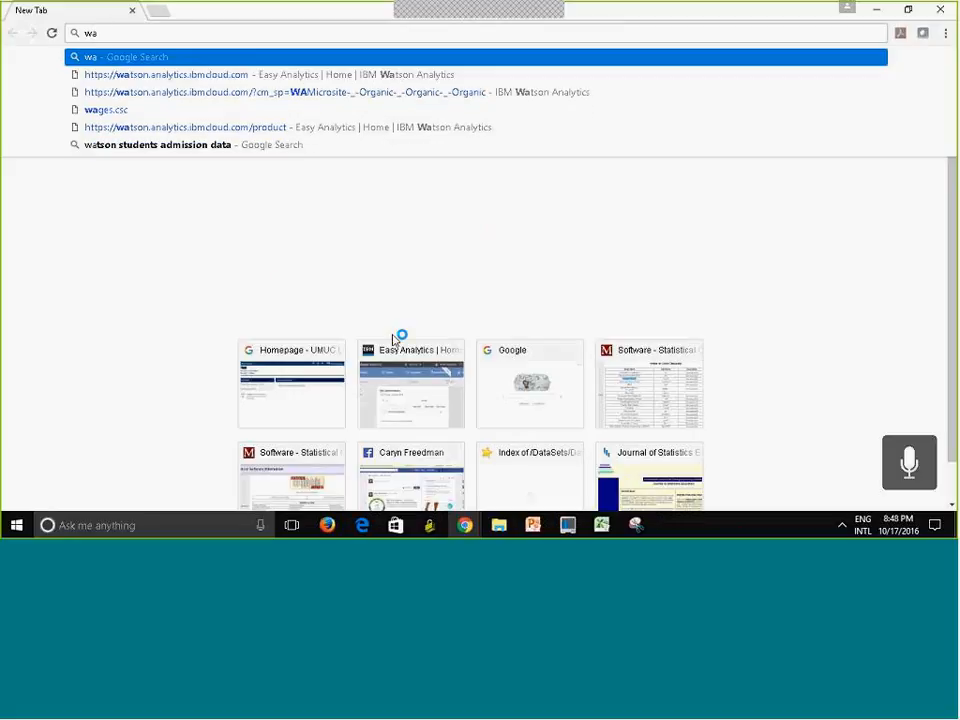
{"action": "left_click", "coordinate": [417, 381]}
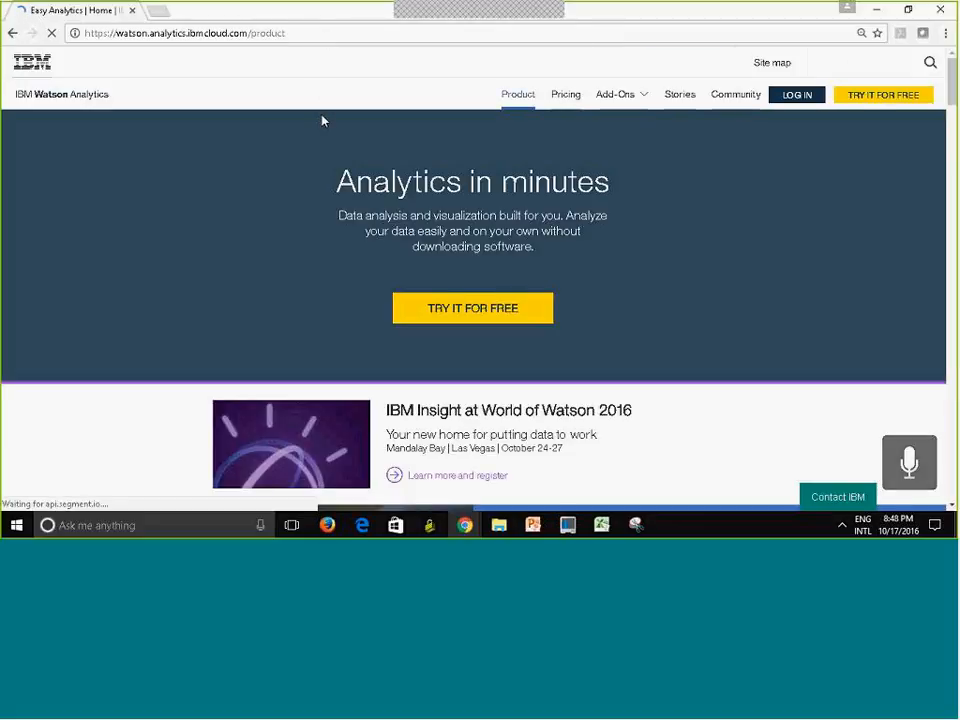
{"action": "left_click", "coordinate": [795, 97]}
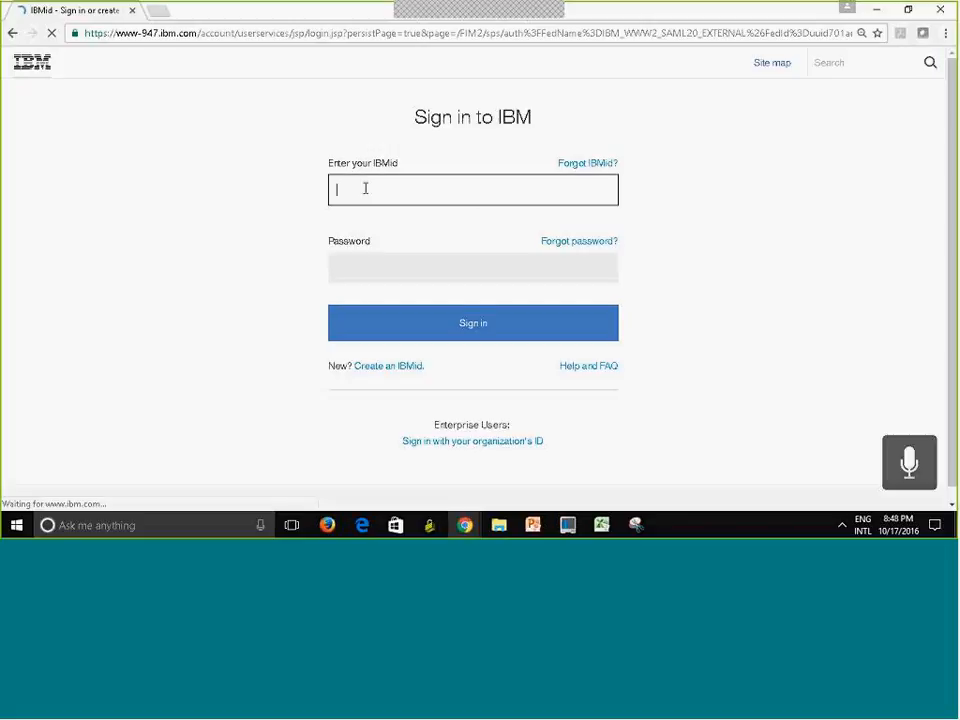
- Sign in with the account's IBMid e-mail and password, and enter the UMUC faculty workspace
{"action": "left_click", "coordinate": [365, 188]}
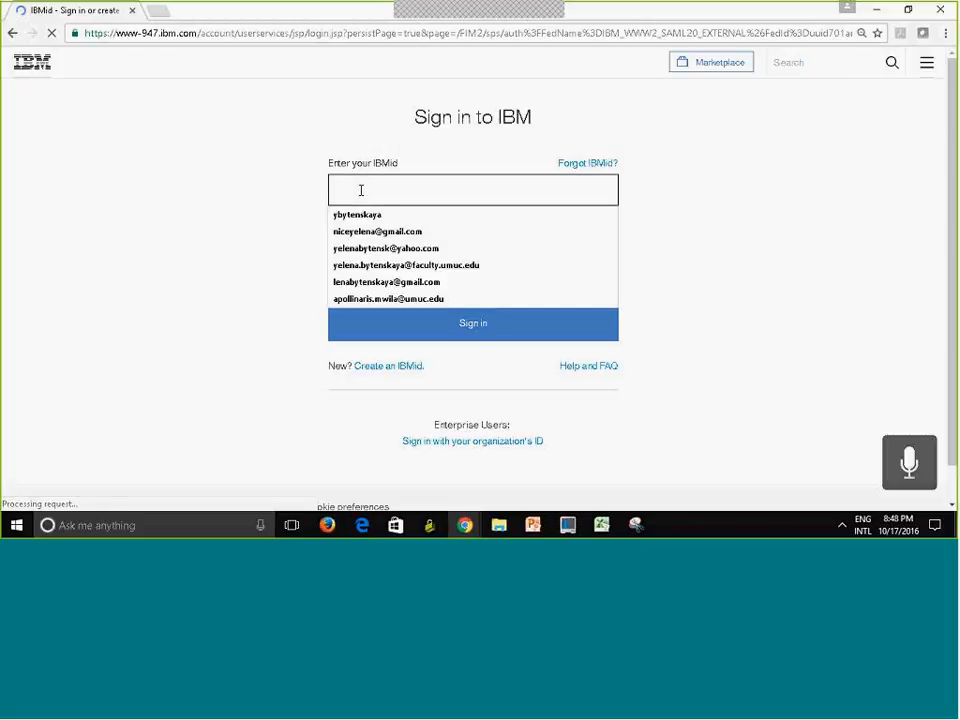
{"action": "type", "text": "y"}
{"action": "left_click", "coordinate": [373, 251]}
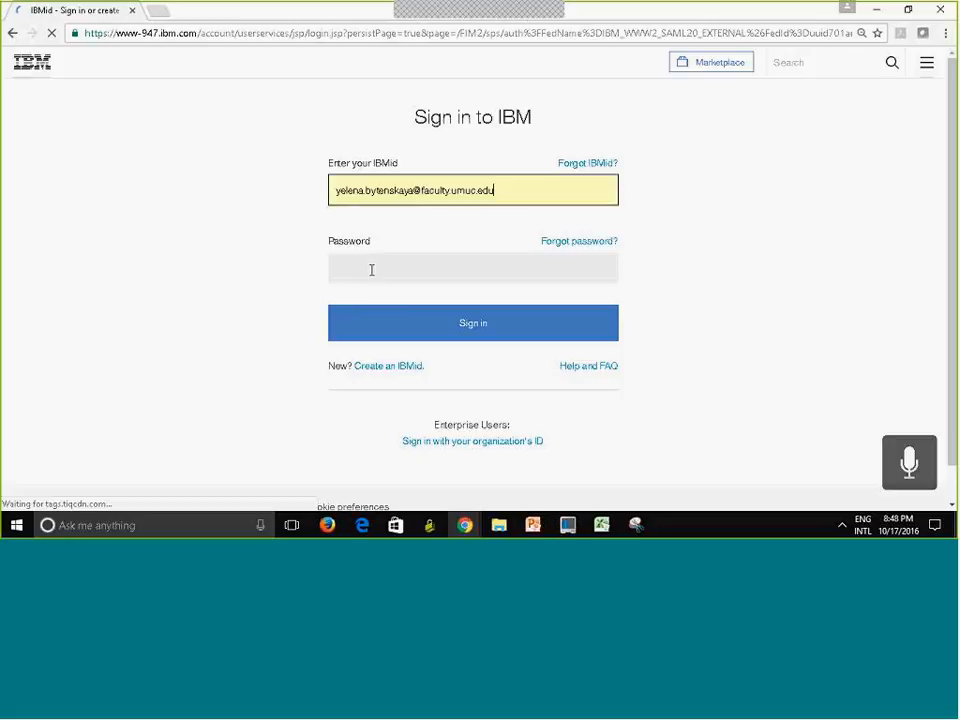
{"action": "left_click", "coordinate": [371, 270]}
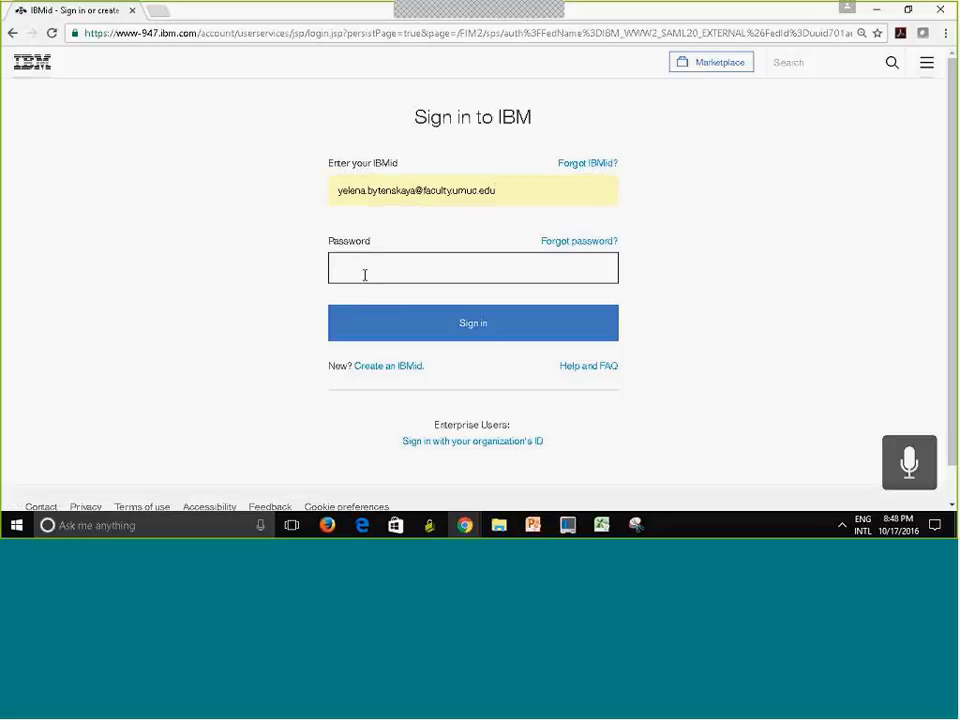
{"action": "type", "text": "••••••••"}
{"action": "left_click", "coordinate": [424, 333]}
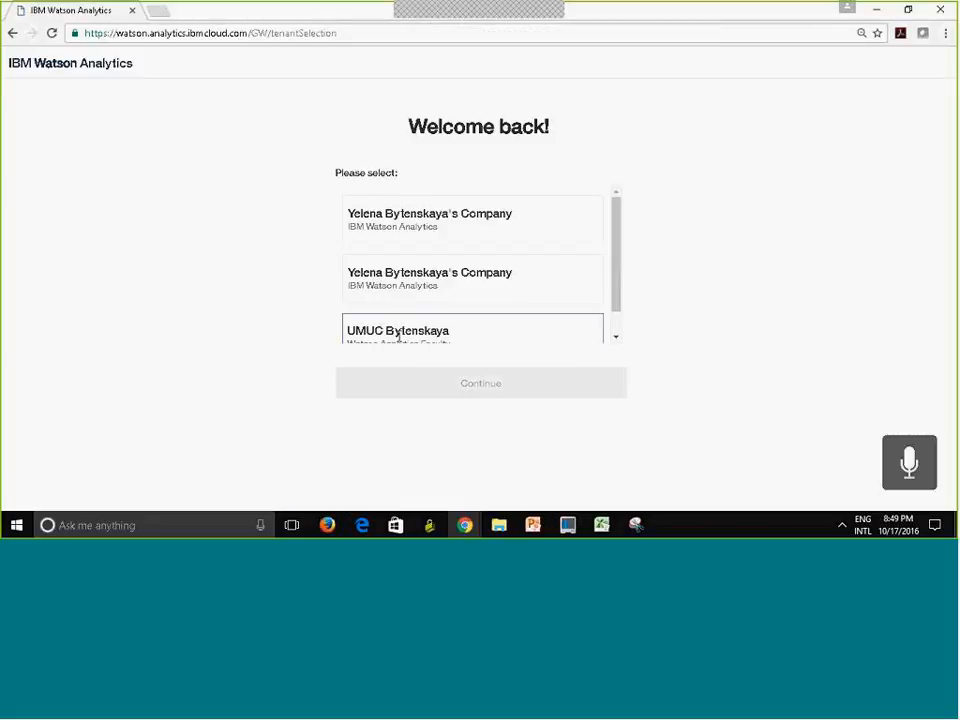
{"action": "left_click", "coordinate": [398, 334]}
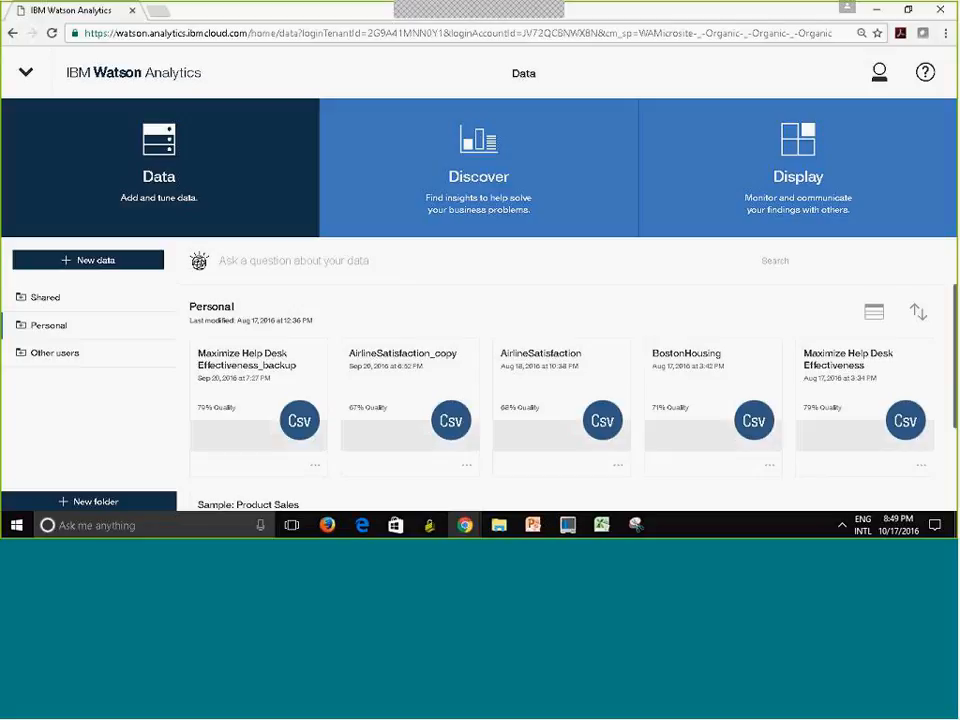
- Check the list of open Watson Analytics items and open the Assignment 2 data folder inside Personal
{"action": "left_click", "coordinate": [27, 84]}
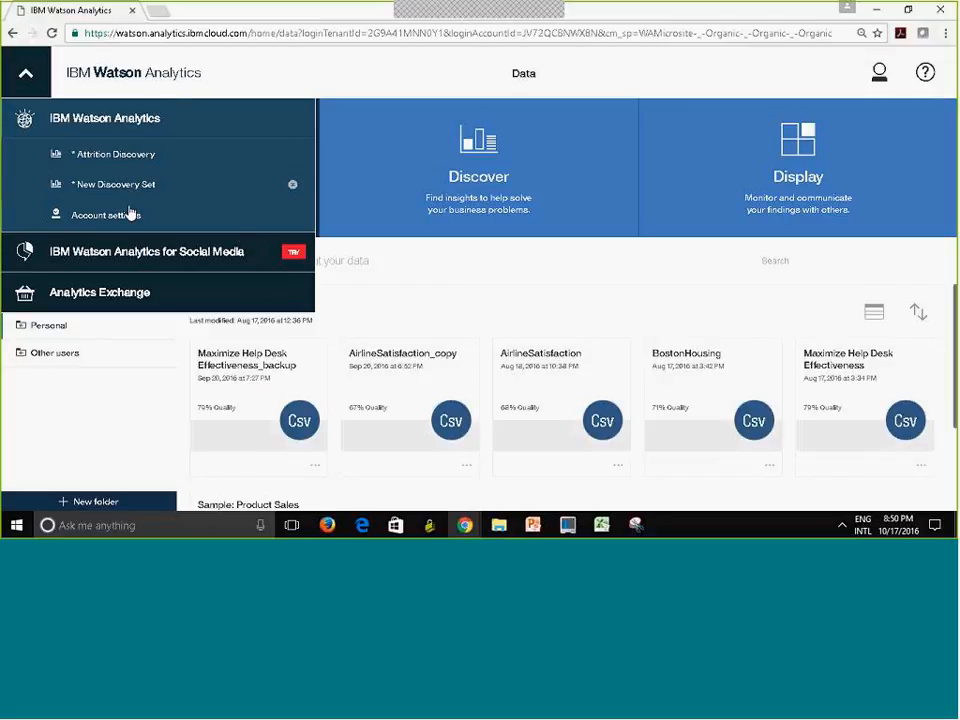
{"action": "left_click", "coordinate": [321, 71]}
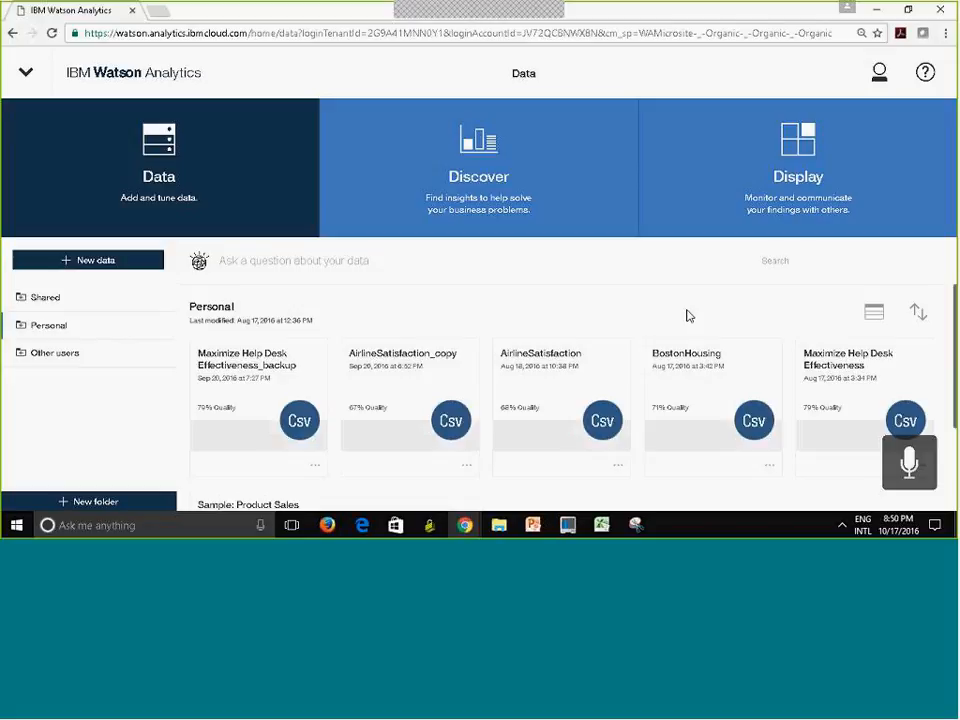
{"action": "left_click", "coordinate": [26, 332]}
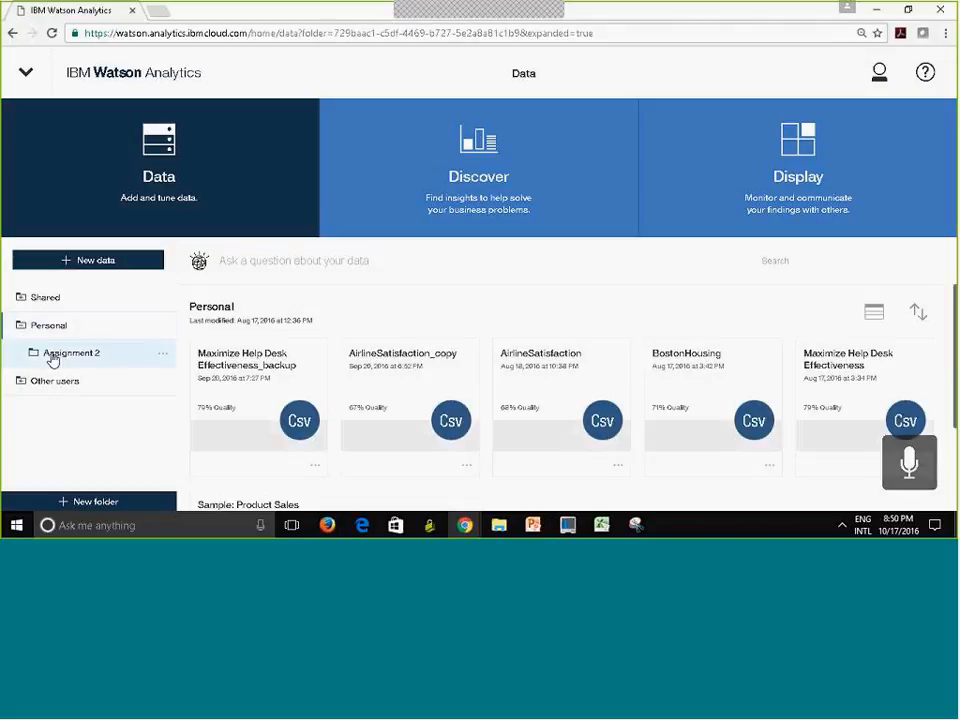
{"action": "left_click", "coordinate": [52, 358]}
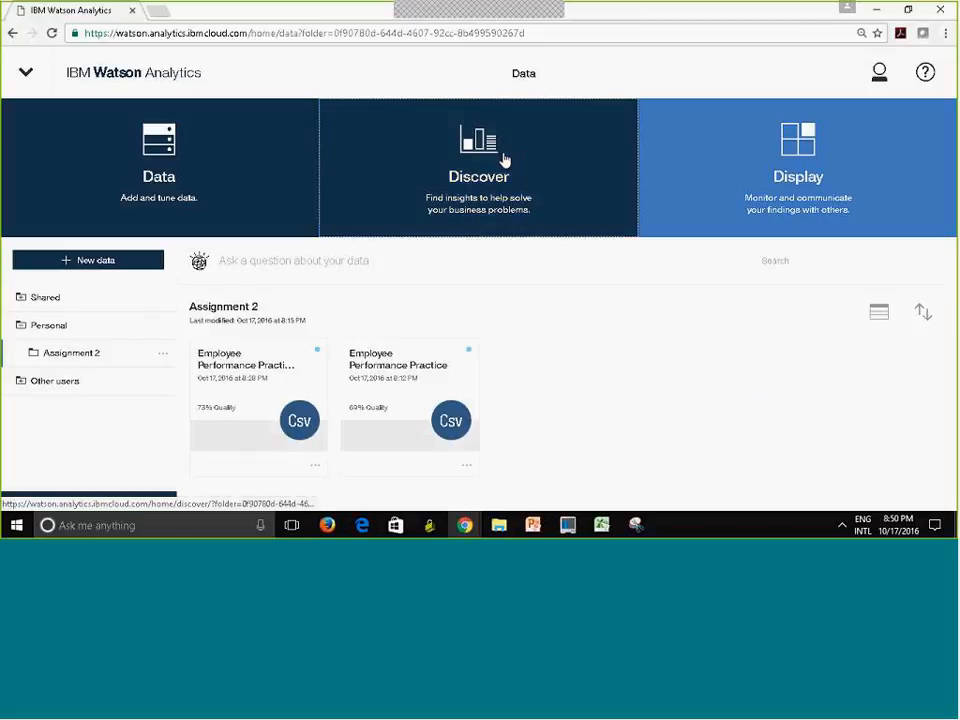
- View Assignment 2's discovery sets and the displays in Personal, ending in the Display area's Assignment 2 folder
{"action": "left_click", "coordinate": [505, 160]}
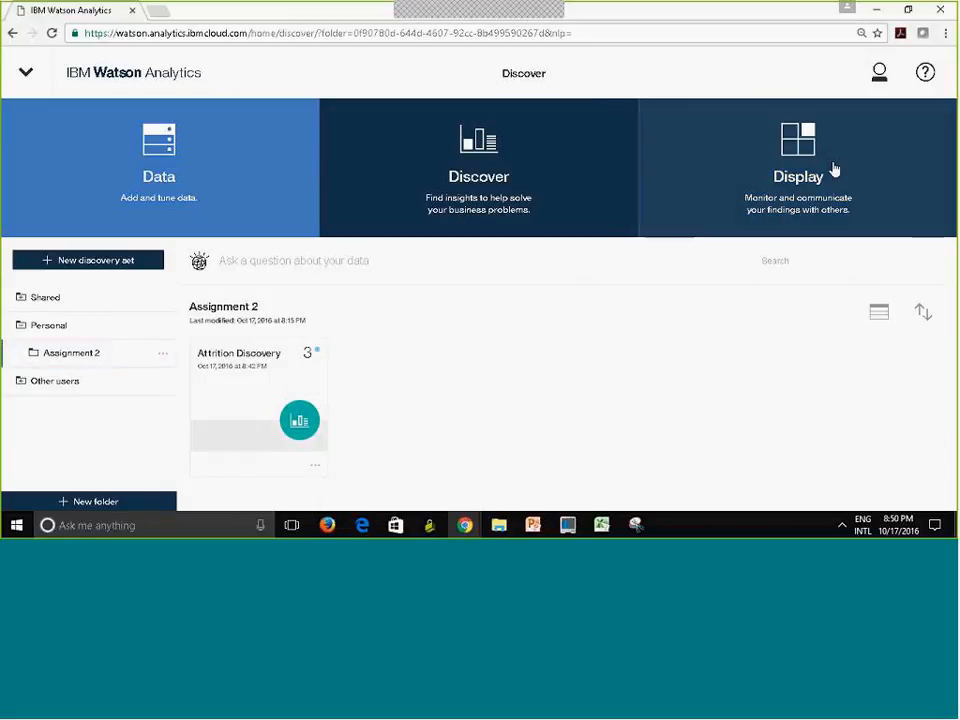
{"action": "left_click", "coordinate": [836, 169]}
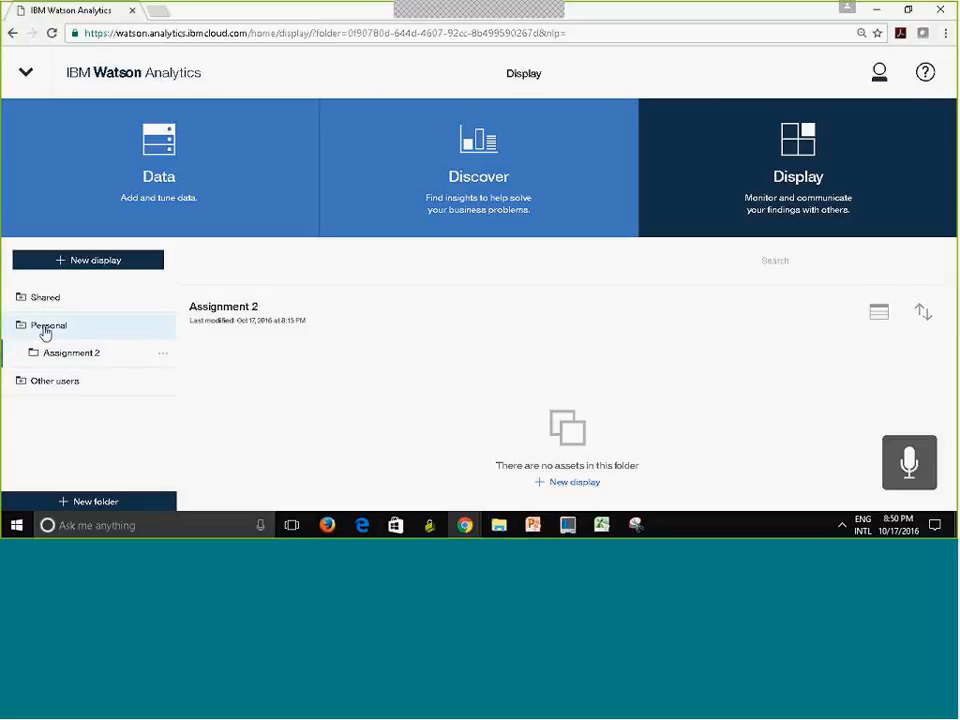
{"action": "left_click", "coordinate": [45, 330]}
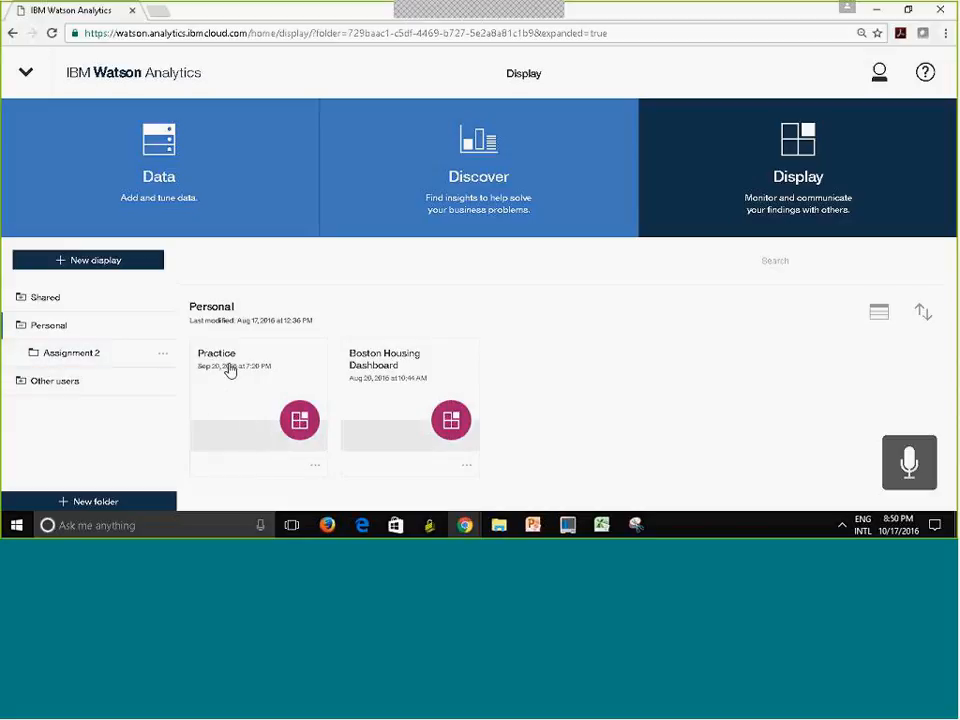
{"action": "left_click", "coordinate": [67, 360]}
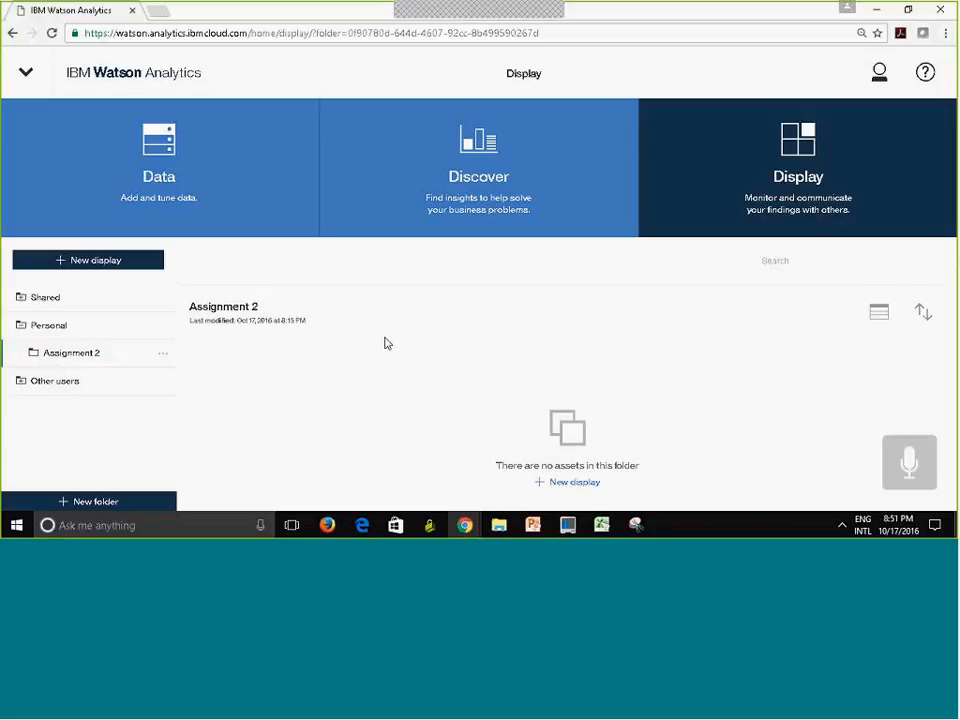
- Create a dashboard display named Demo Dashboard in the Assignment 2 folder, using the layout of four equal cells
{"action": "left_click", "coordinate": [100, 262]}
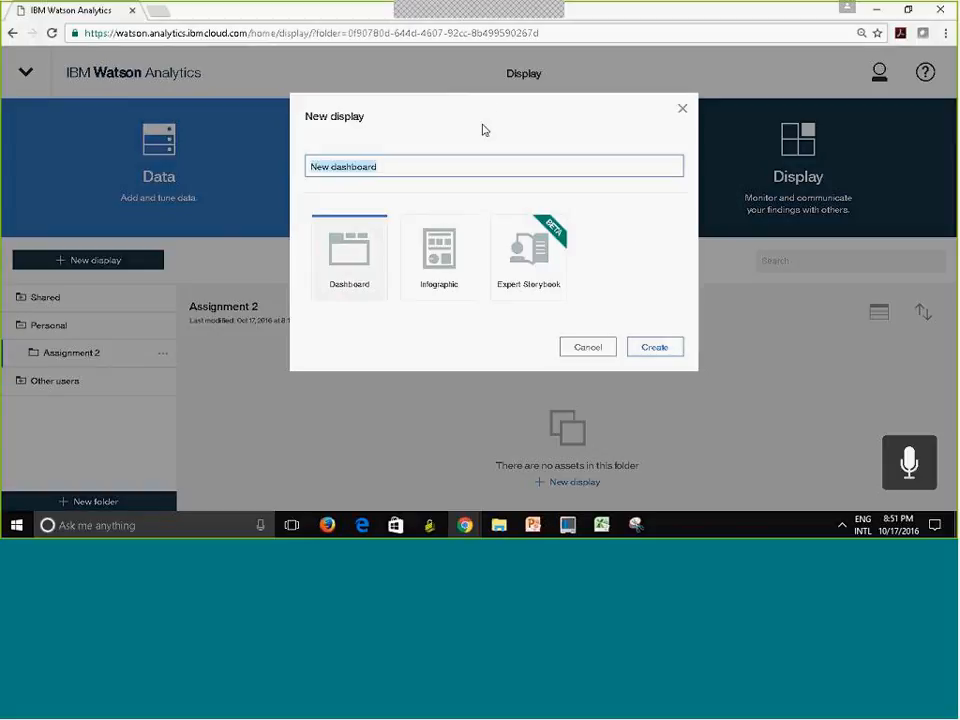
{"action": "left_click", "coordinate": [387, 172]}
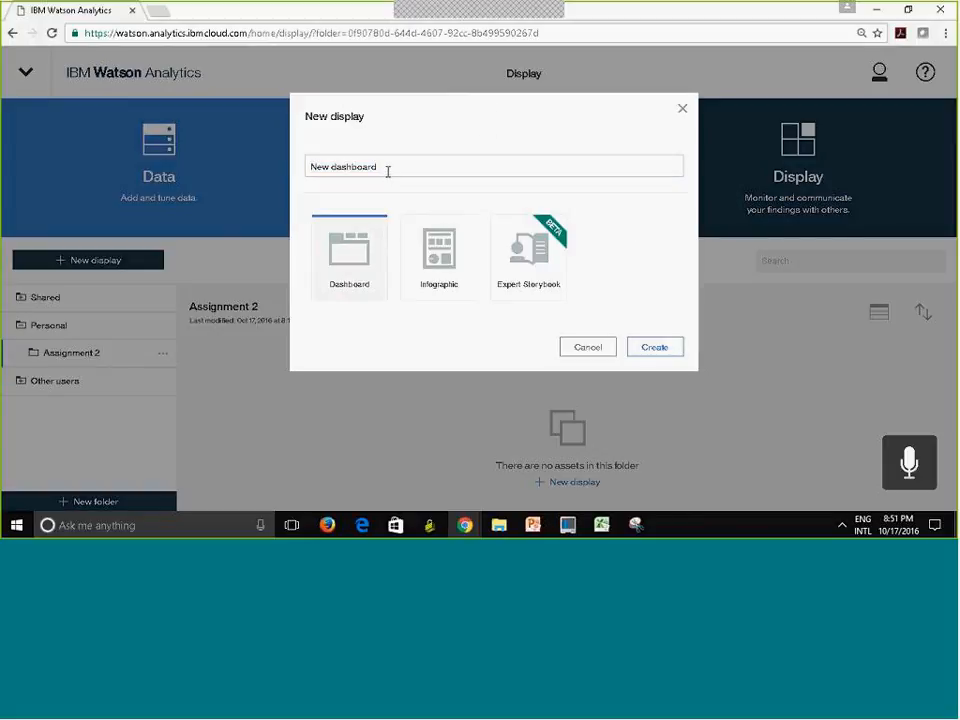
{"action": "key", "text": "ctrl+a"}
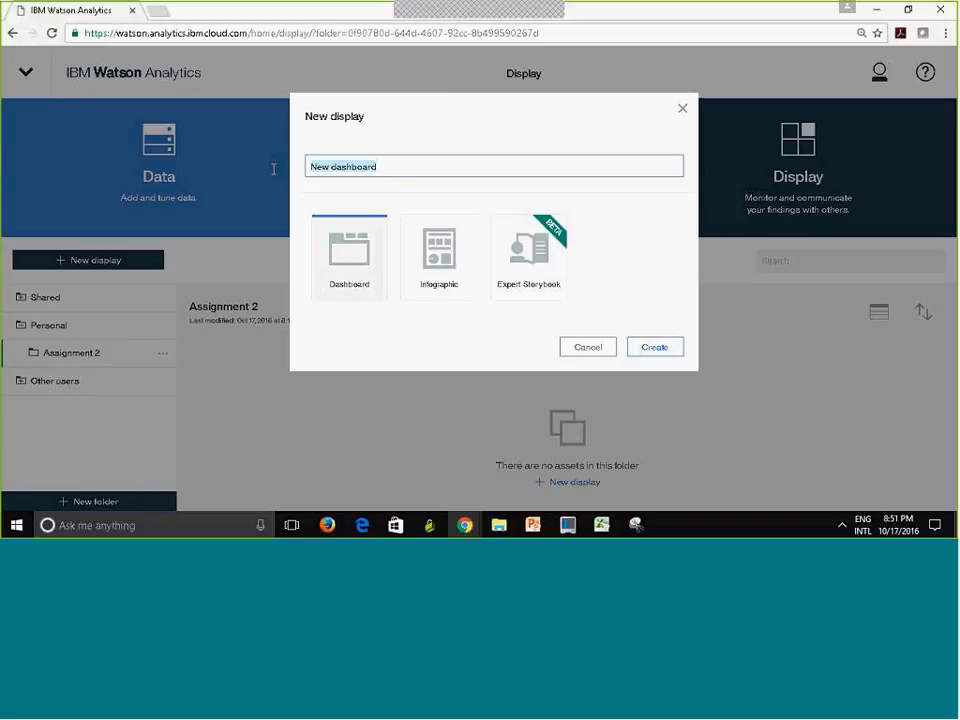
{"action": "type", "text": "Demo Dash"}
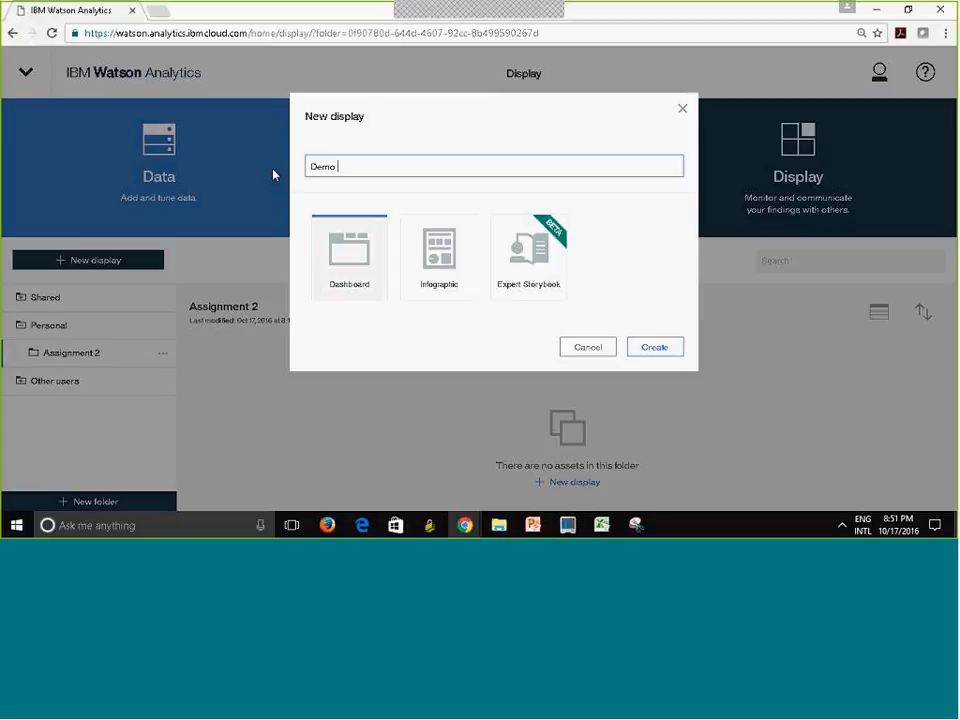
{"action": "type", "text": "board"}
{"action": "left_click", "coordinate": [674, 352]}
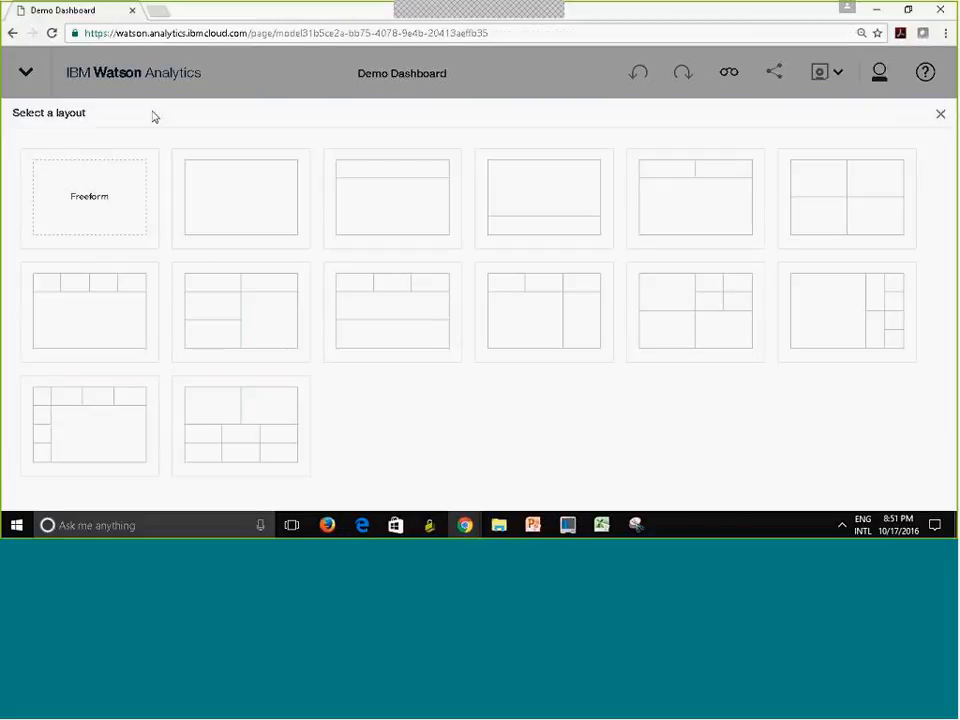
{"action": "left_click", "coordinate": [864, 194]}
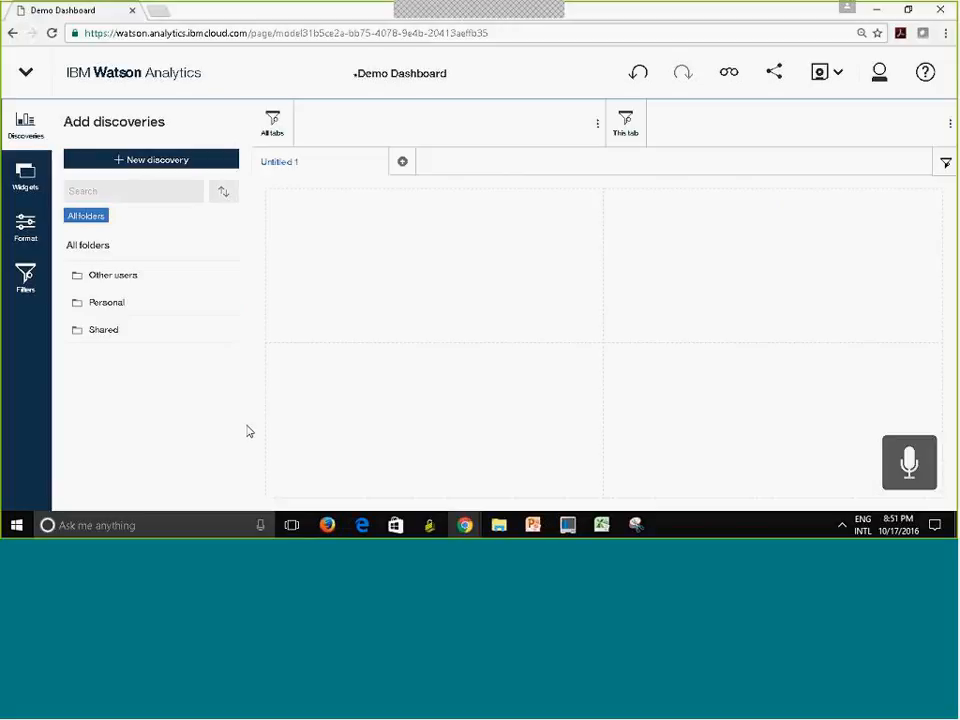
- Look over the available widgets and the discoveries in Personal's Assignment 2 folder, ending back at all folders
{"action": "left_click", "coordinate": [22, 180]}
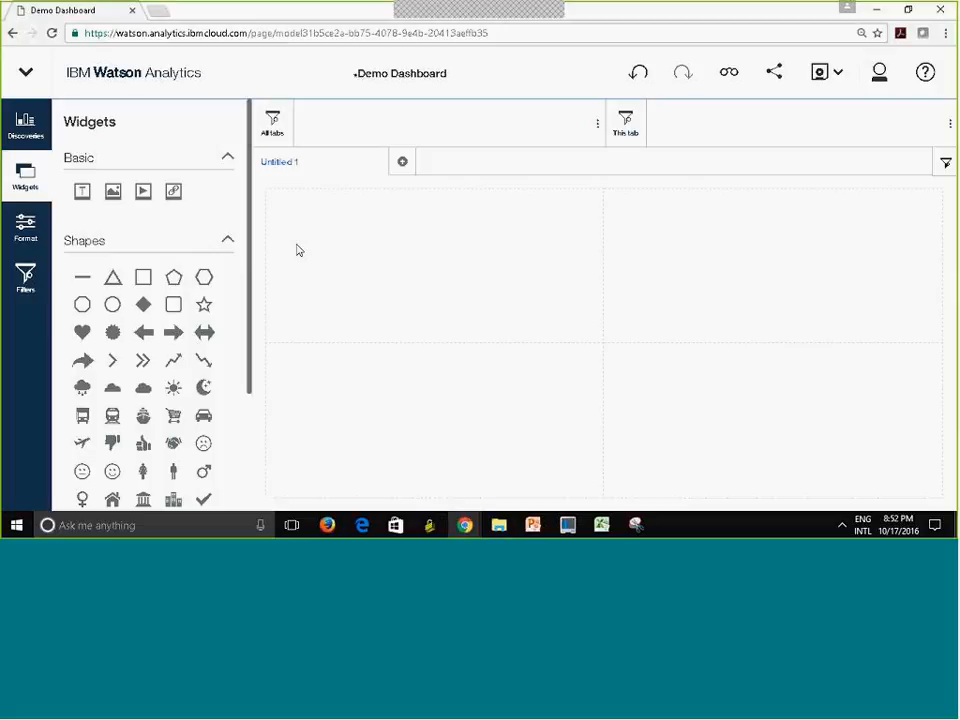
{"action": "left_click", "coordinate": [13, 132]}
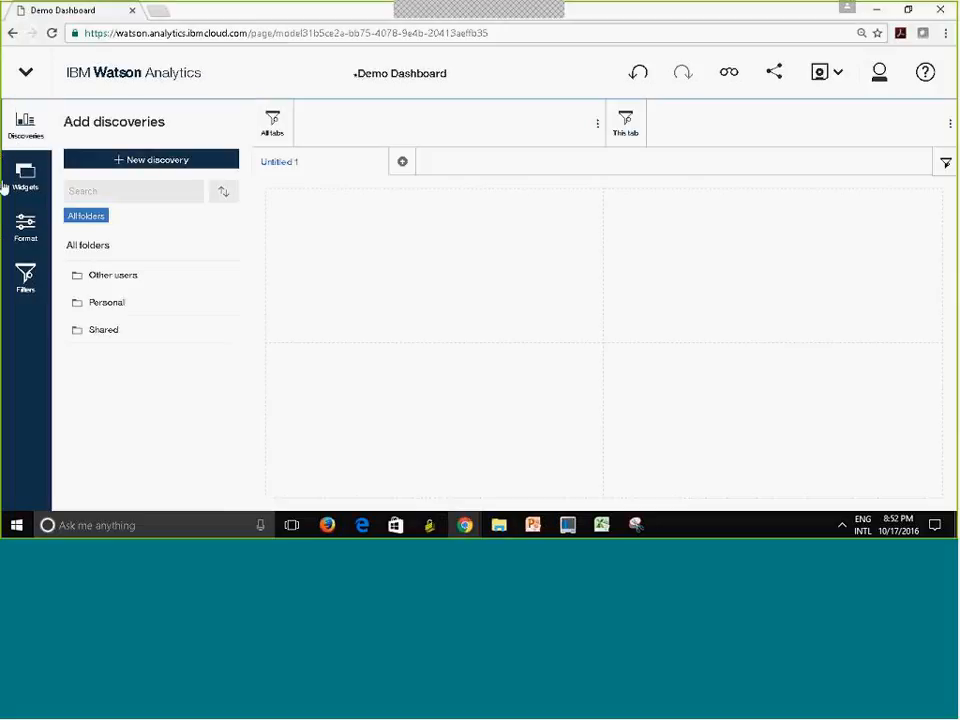
{"action": "left_click", "coordinate": [94, 315]}
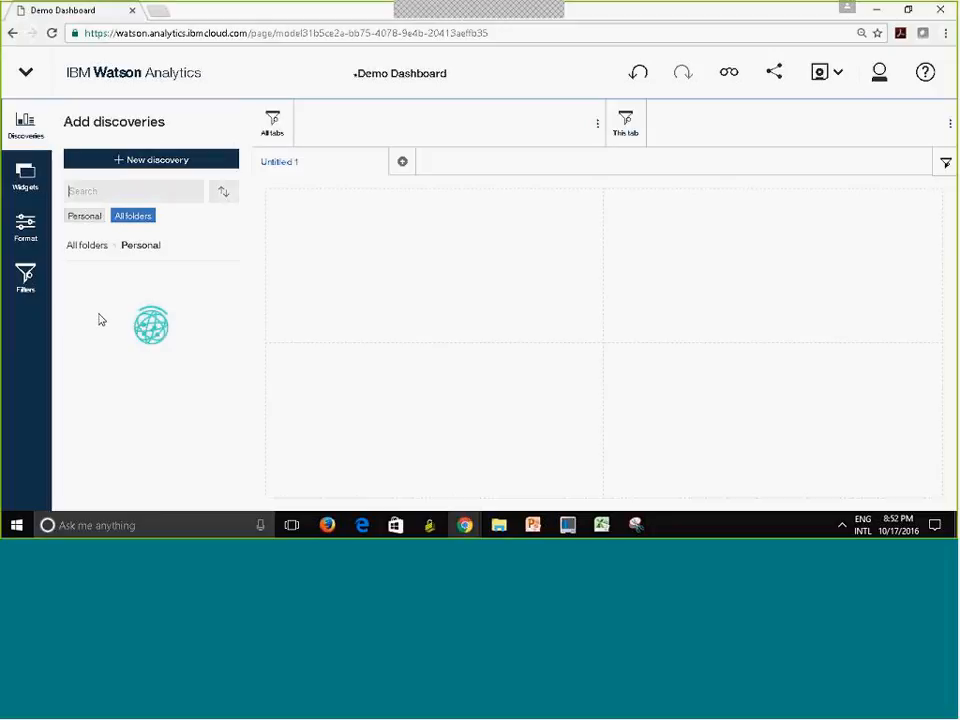
{"action": "left_click_drag", "start_coordinate": [251, 369], "coordinate": [253, 444]}
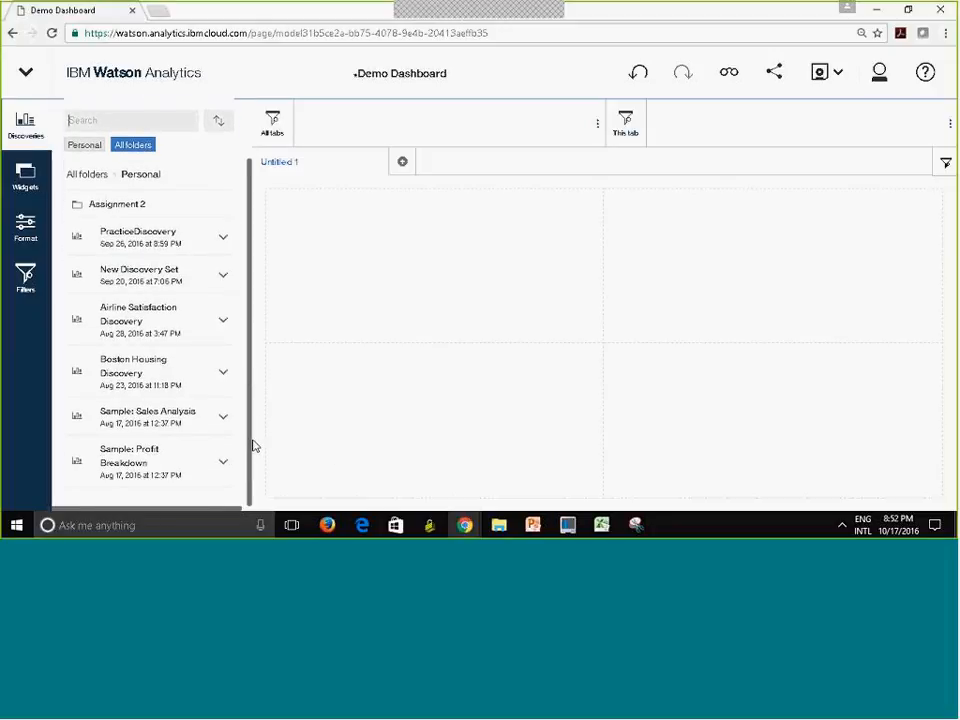
{"action": "left_click", "coordinate": [109, 208]}
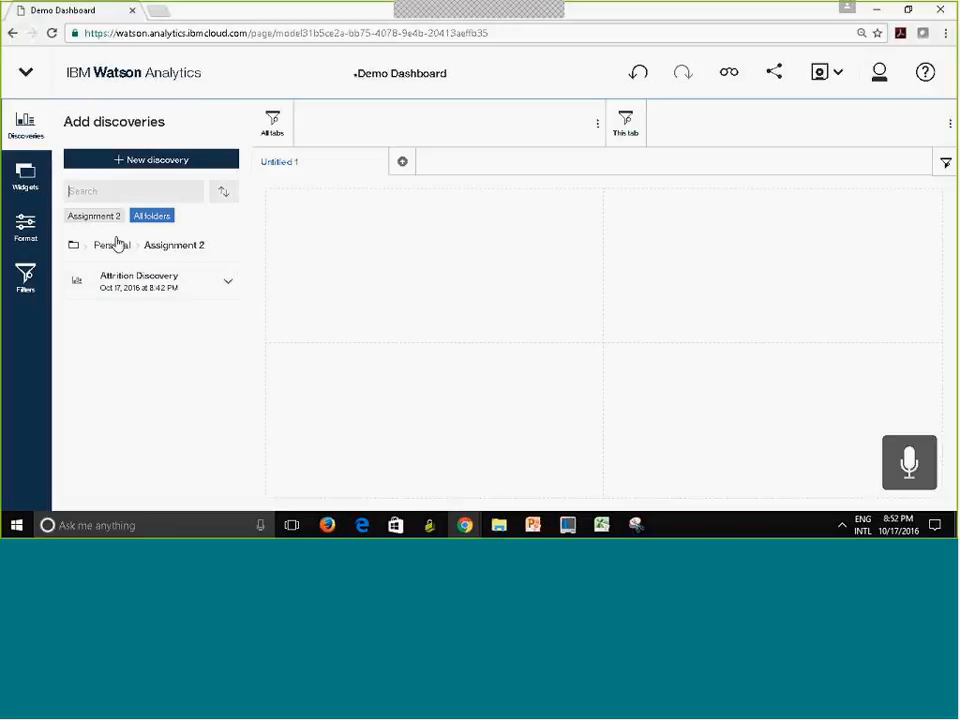
{"action": "left_click", "coordinate": [125, 193]}
{"action": "left_click", "coordinate": [113, 249]}
{"action": "left_click", "coordinate": [104, 249]}
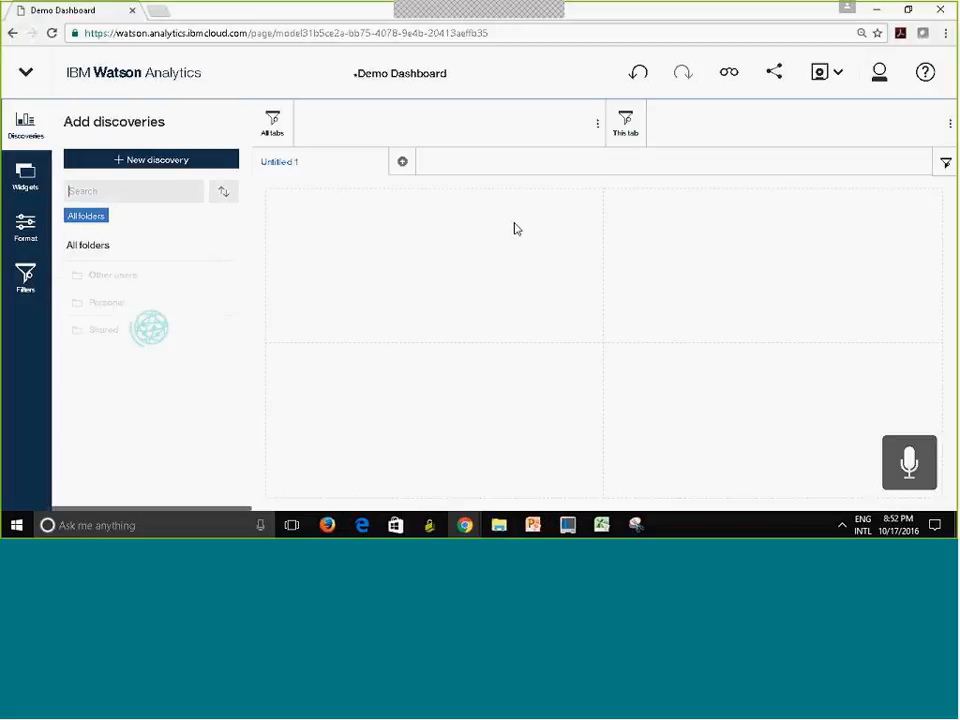
{"action": "left_click", "coordinate": [140, 280]}
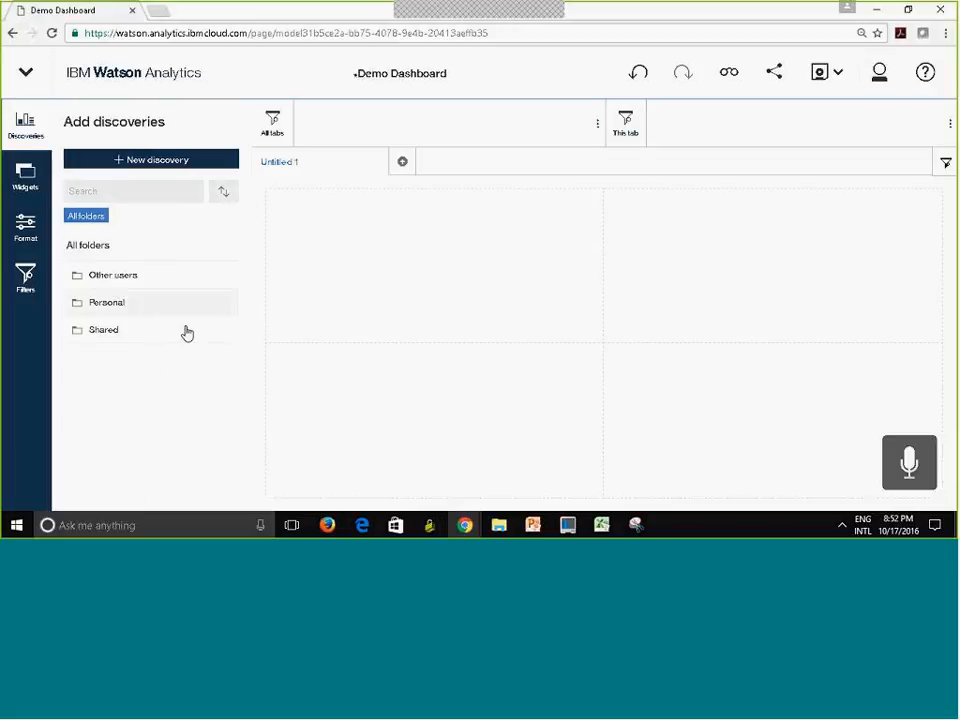
- Place the Property Tax by Charles River discovery from Personal's Boston Housing Discovery set in the dashboard's upper-left cell
{"action": "left_click", "coordinate": [93, 312]}
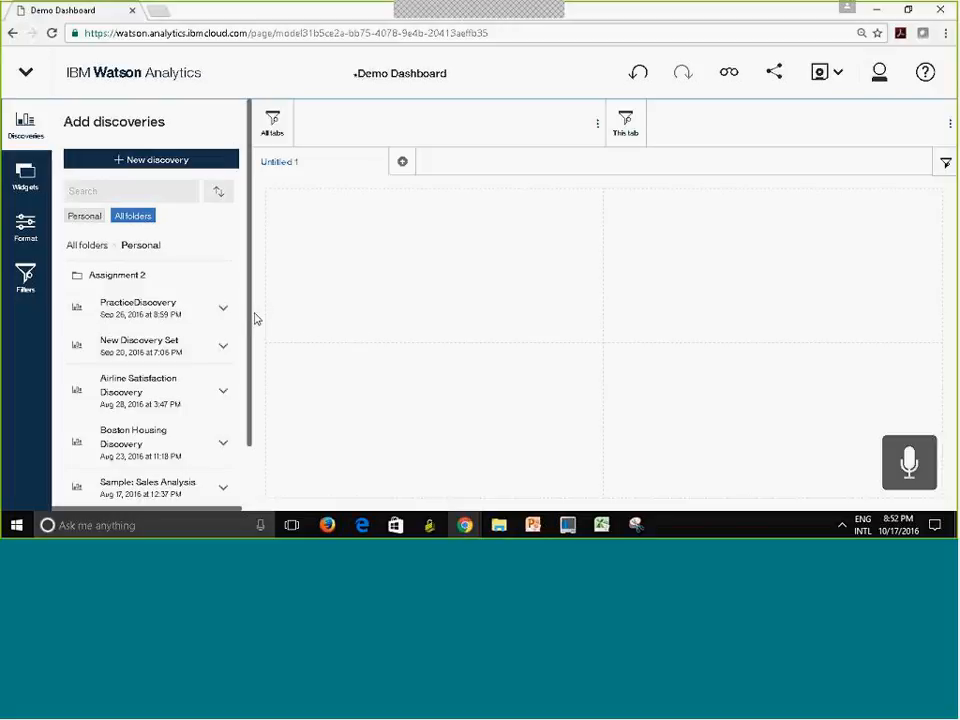
{"action": "scroll", "coordinate": [251, 340], "scroll_direction": "down", "scroll_amount": 1}
{"action": "scroll", "coordinate": [253, 372], "scroll_direction": "down", "scroll_amount": 1}
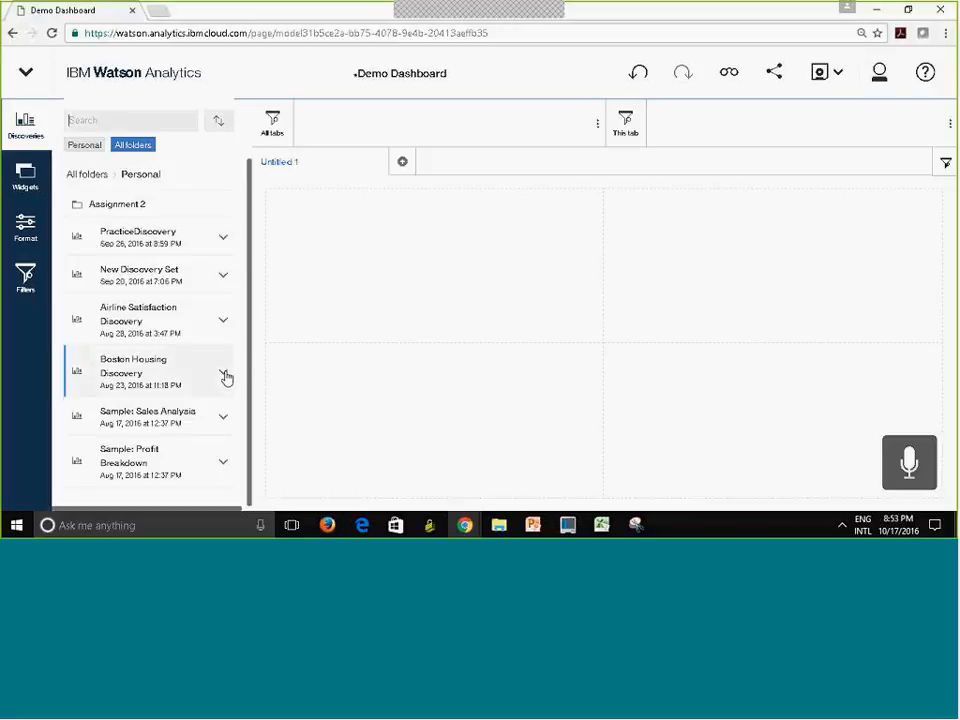
{"action": "left_click_drag", "start_coordinate": [251, 322], "coordinate": [268, 418]}
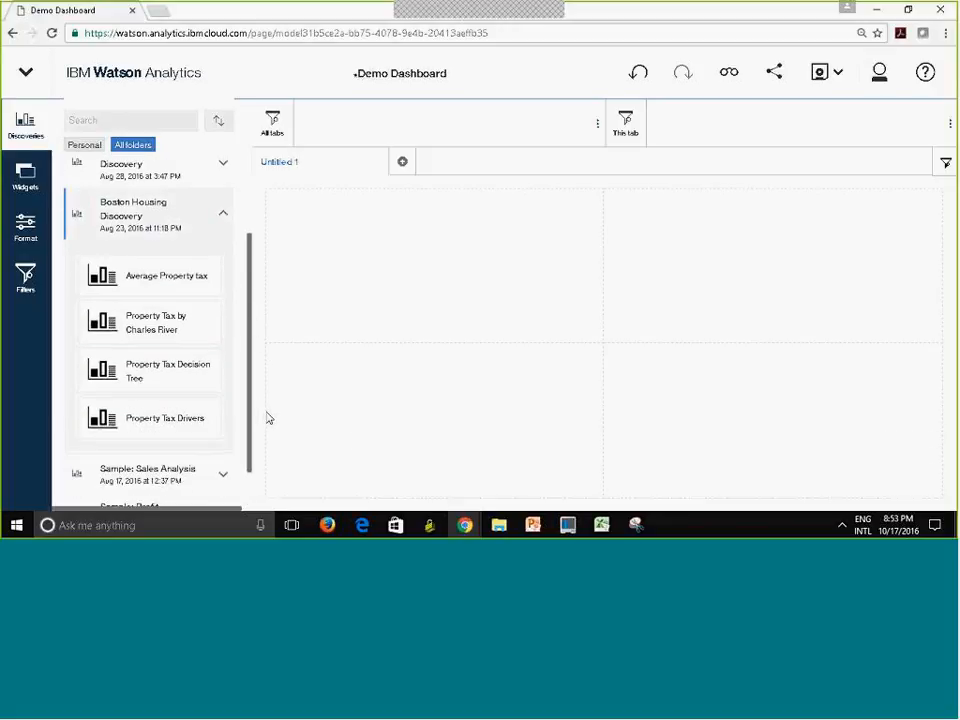
{"action": "left_click", "coordinate": [129, 326]}
{"action": "left_click_drag", "start_coordinate": [129, 322], "coordinate": [429, 265]}
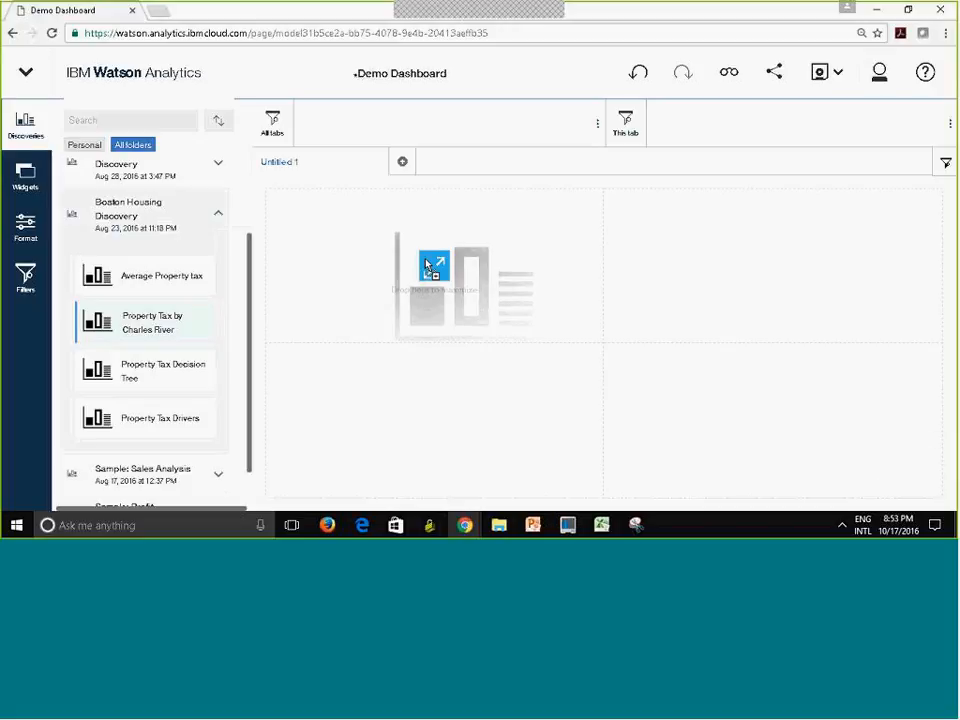
{"action": "mouse_move", "coordinate": [429, 265]}
{"action": "left_mouse_down"}
{"action": "mouse_move", "coordinate": [407, 249]}
{"action": "mouse_move", "coordinate": [326, 257]}
{"action": "mouse_move", "coordinate": [414, 204]}
{"action": "mouse_move", "coordinate": [420, 252]}
{"action": "mouse_move", "coordinate": [435, 259]}
{"action": "left_mouse_up"}
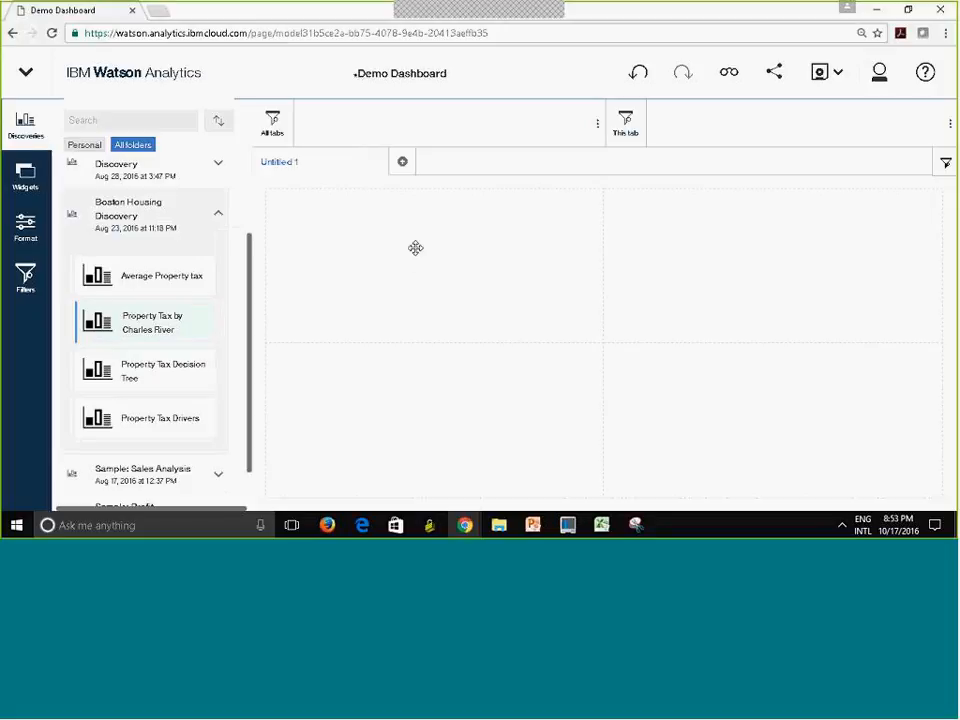
{"action": "left_click", "coordinate": [425, 245]}
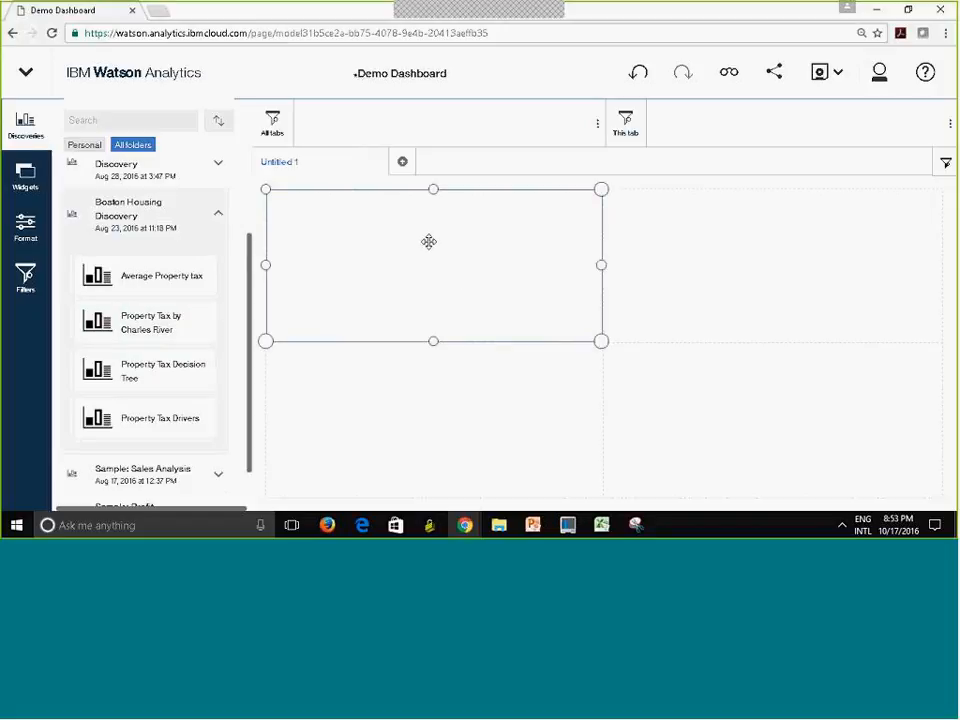
{"action": "left_click", "coordinate": [434, 378]}
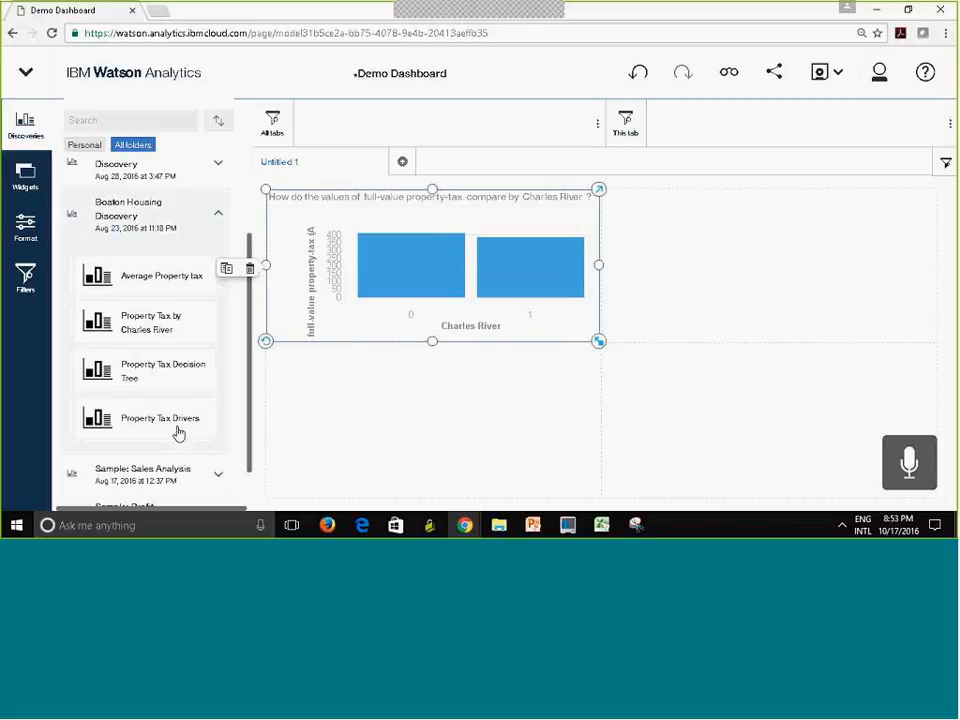
- Add Property Tax Drivers to the upper-right cell and Average Property tax to the lower-left cell, and collapse the discoveries list
{"action": "left_click_drag", "start_coordinate": [129, 422], "coordinate": [765, 262]}
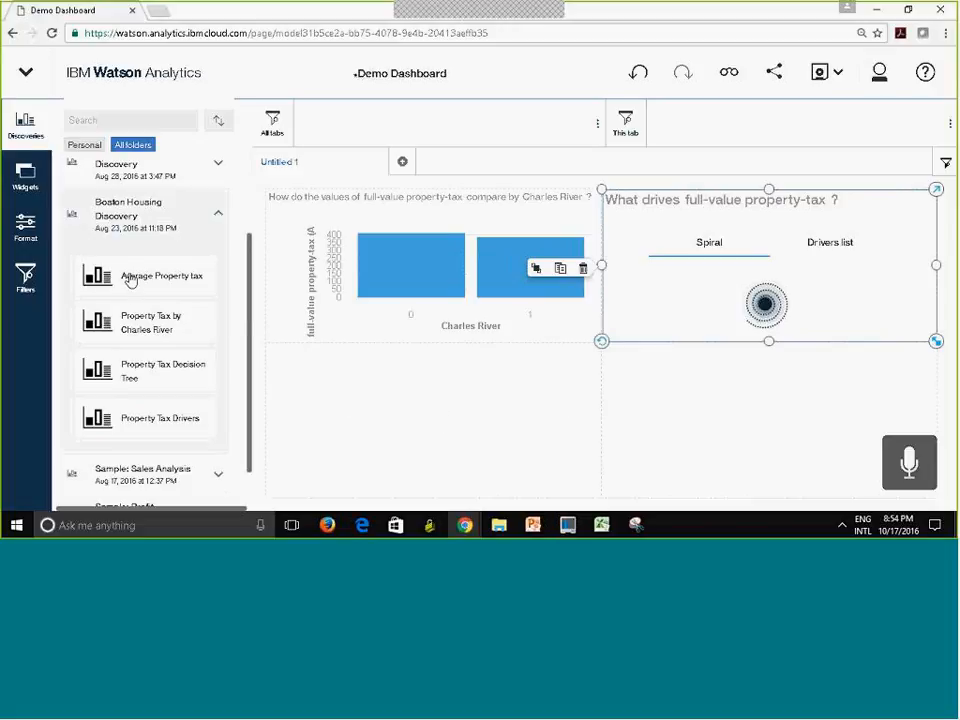
{"action": "left_click_drag", "start_coordinate": [129, 279], "coordinate": [426, 420]}
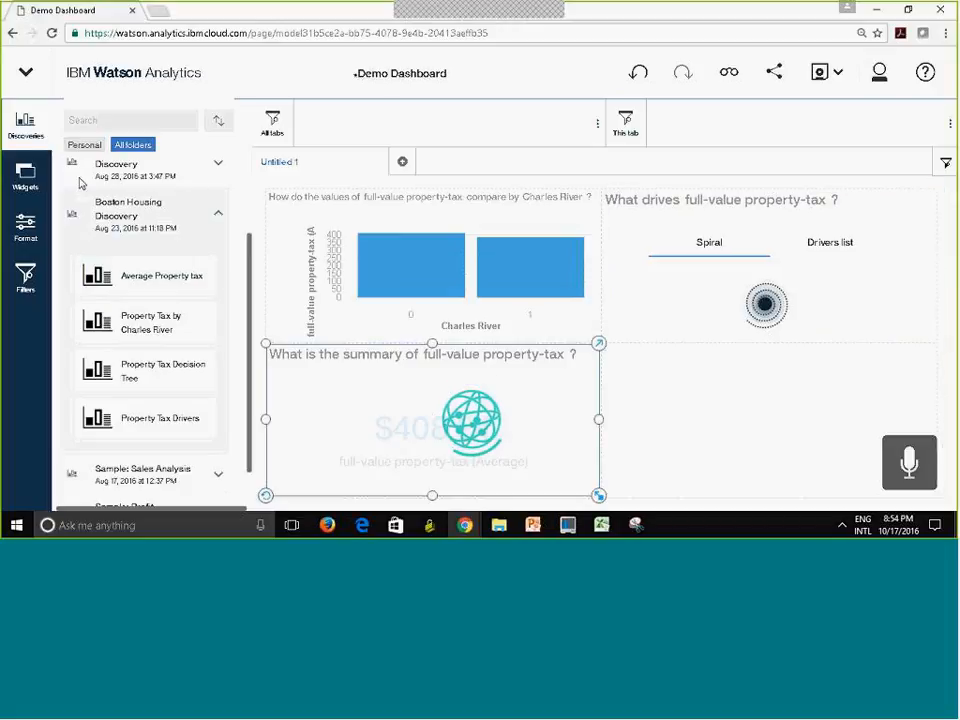
{"action": "left_click", "coordinate": [20, 128]}
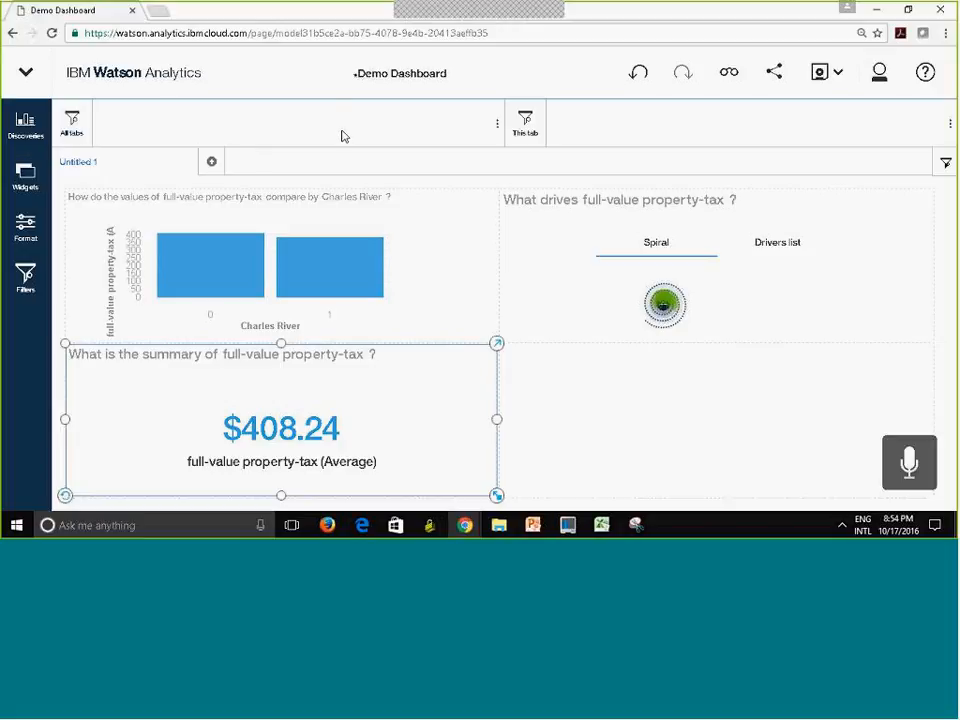
- Add a second tab to the dashboard with the single-cell layout
{"action": "left_click", "coordinate": [213, 163]}
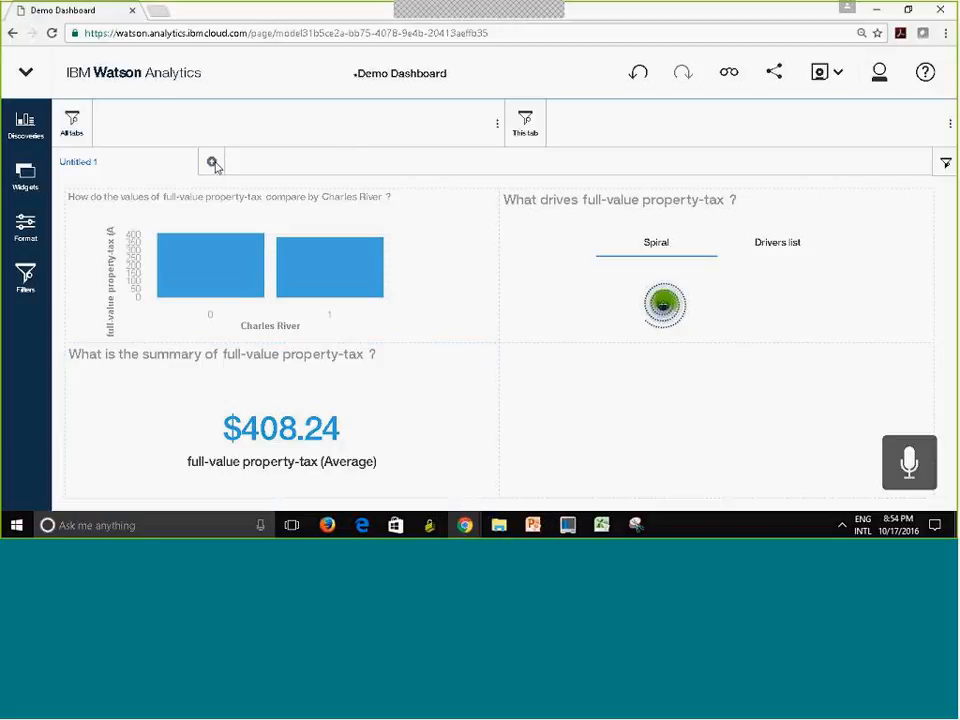
{"action": "left_click", "coordinate": [213, 163]}
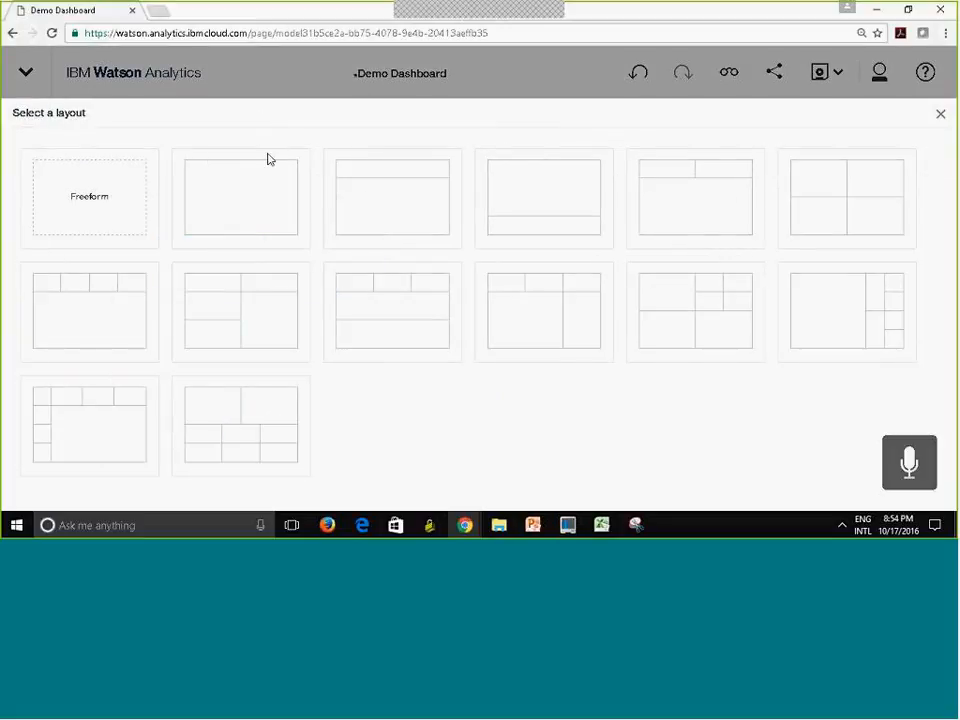
{"action": "left_click", "coordinate": [252, 191]}
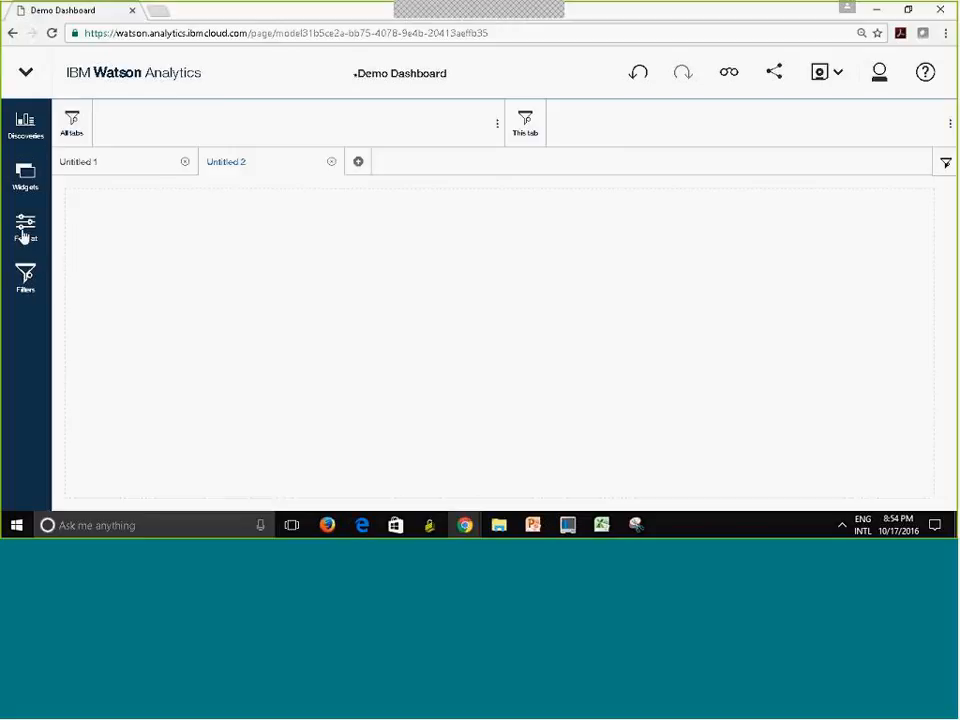
- Fill the second tab's single cell with the Property Tax Decision Tree discovery, and collapse the discoveries list
{"action": "left_click", "coordinate": [22, 128]}
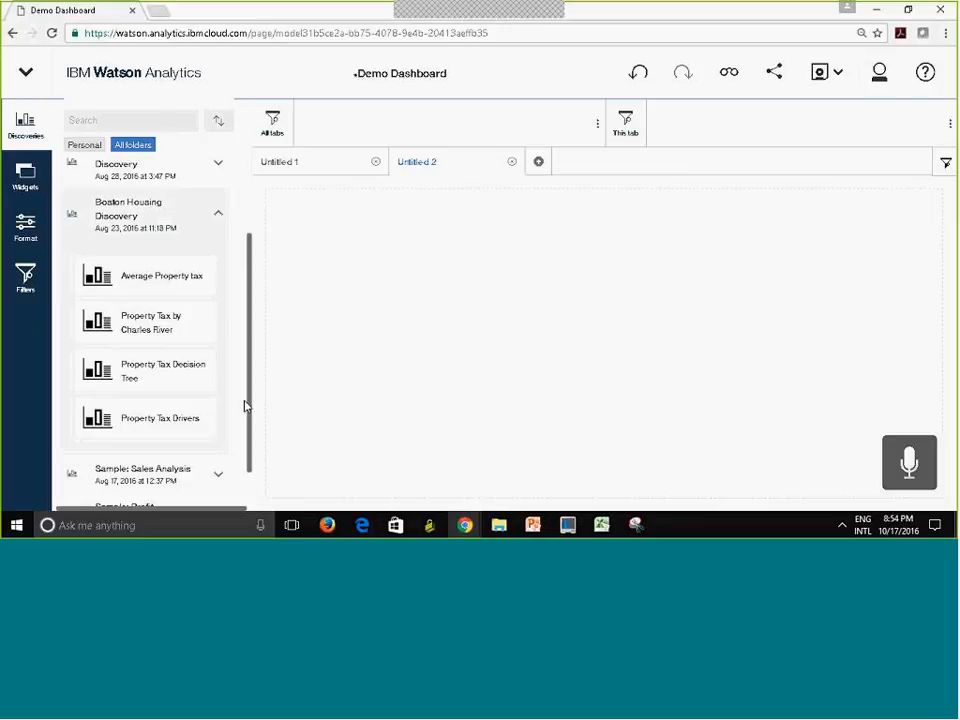
{"action": "left_click", "coordinate": [220, 476]}
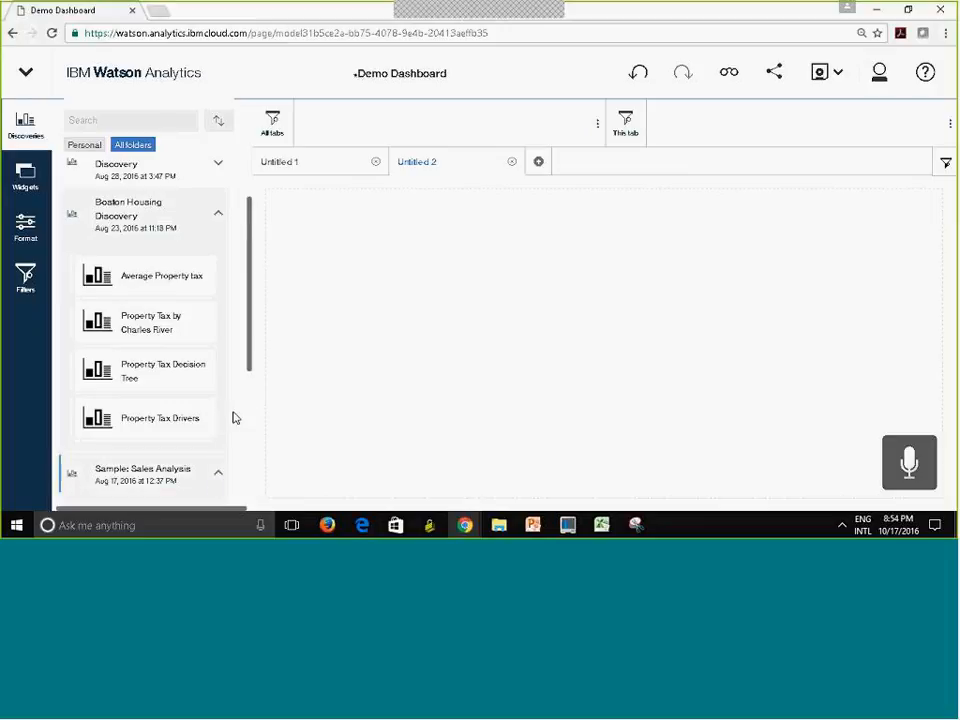
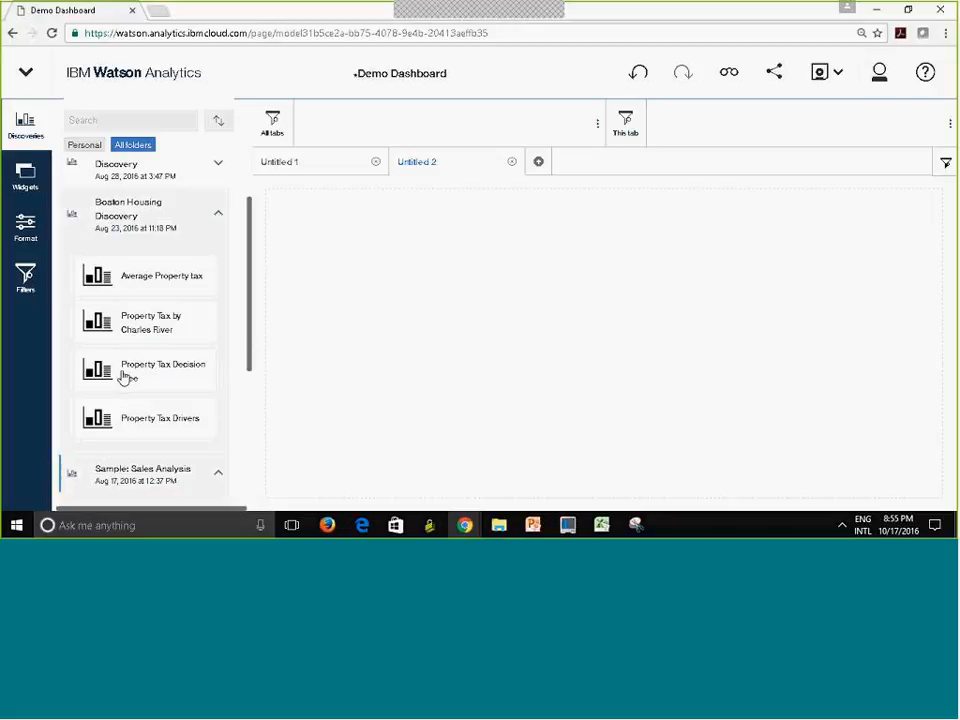
{"action": "left_click_drag", "start_coordinate": [122, 376], "coordinate": [601, 343]}
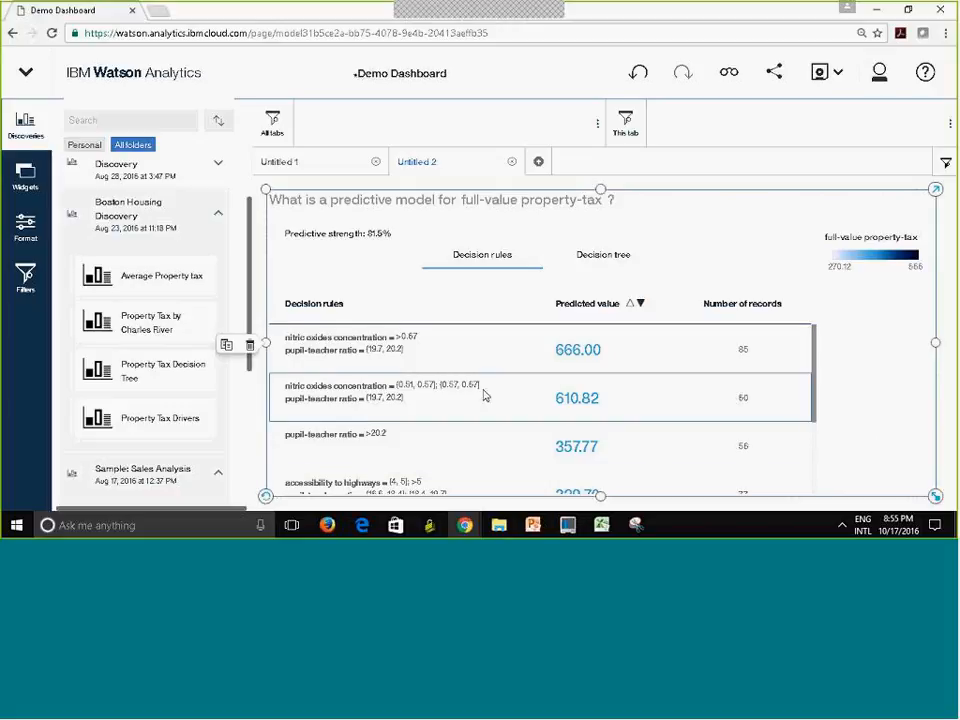
{"action": "mouse_move", "coordinate": [577, 447]}
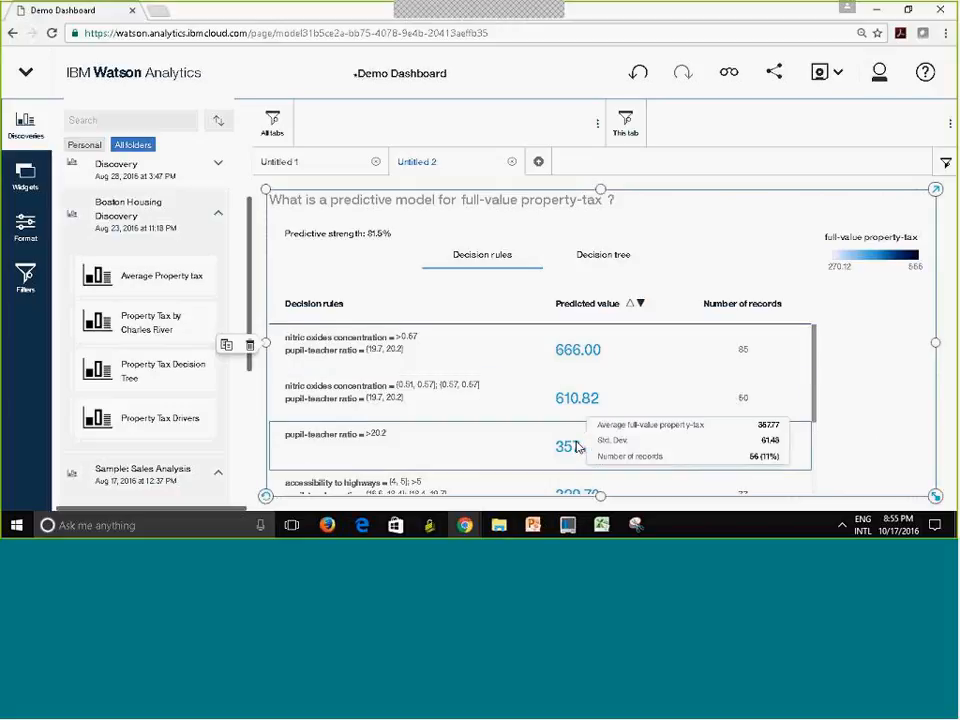
{"action": "left_click", "coordinate": [24, 128]}
{"action": "left_click", "coordinate": [838, 78]}
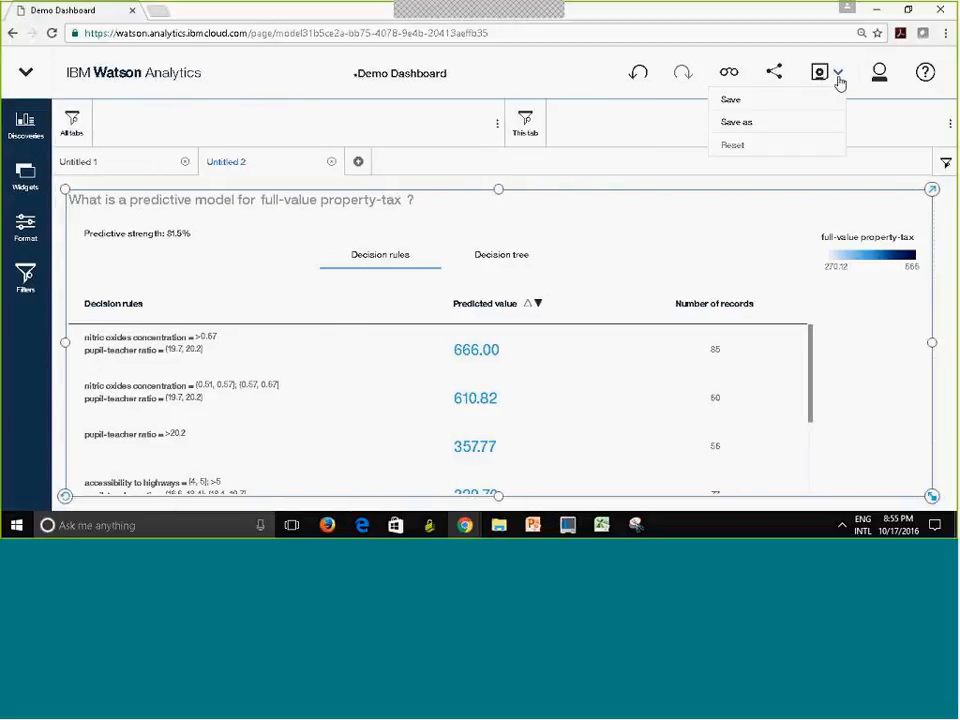
{"action": "left_click", "coordinate": [751, 106]}
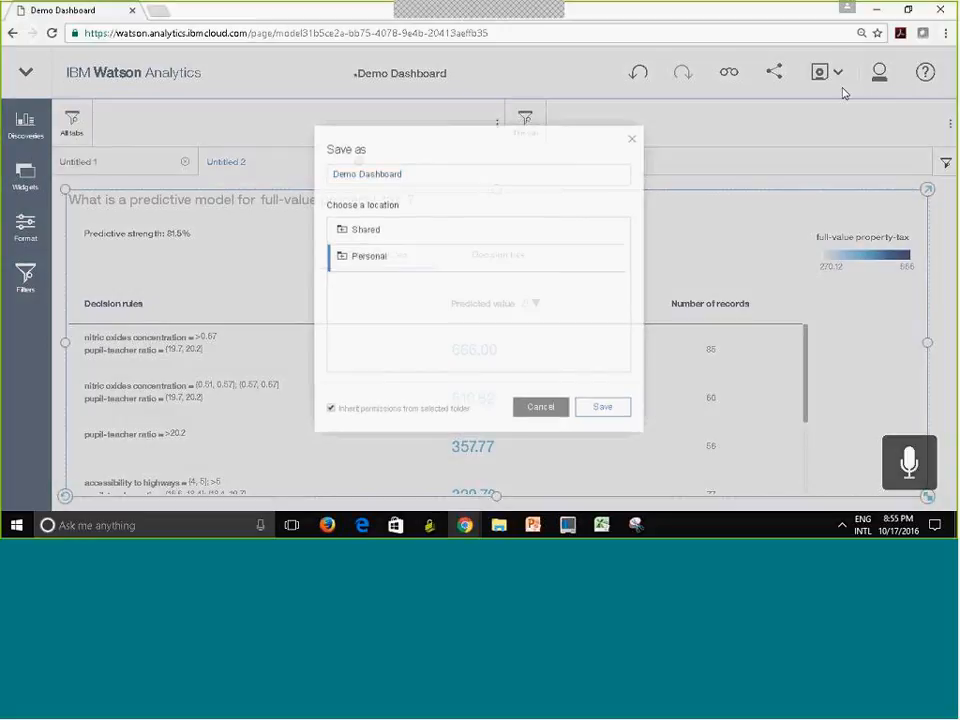
{"action": "left_click", "coordinate": [538, 412]}
- Save the dashboard as Demo Dashboard in the Personal folder, inheriting that folder's permissions
{"action": "left_click", "coordinate": [838, 75]}
{"action": "left_click", "coordinate": [718, 104]}
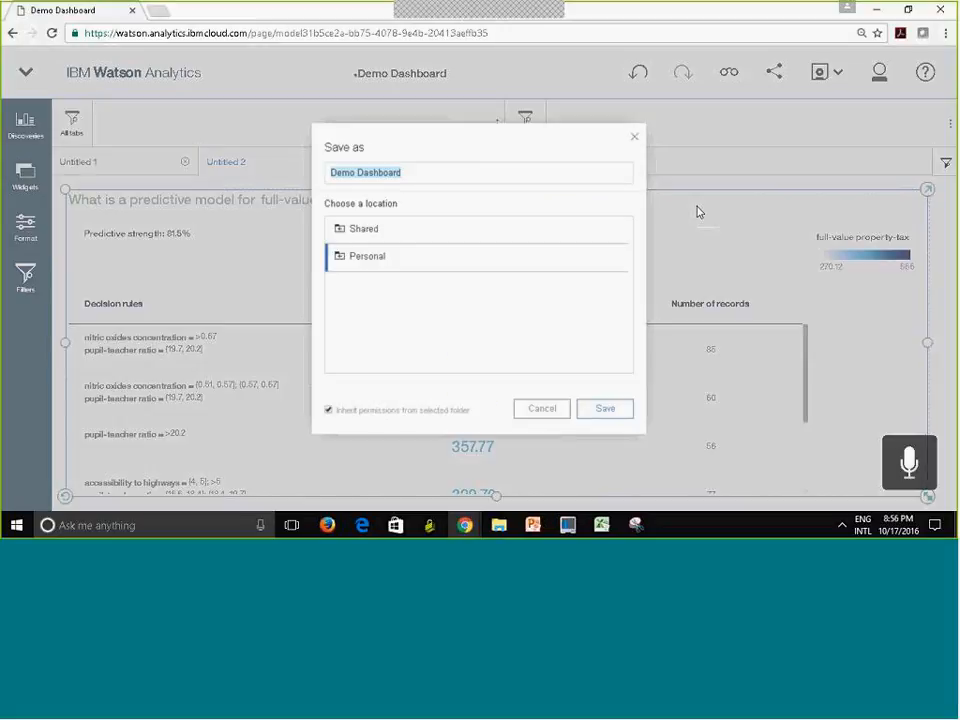
{"action": "left_click", "coordinate": [620, 412]}
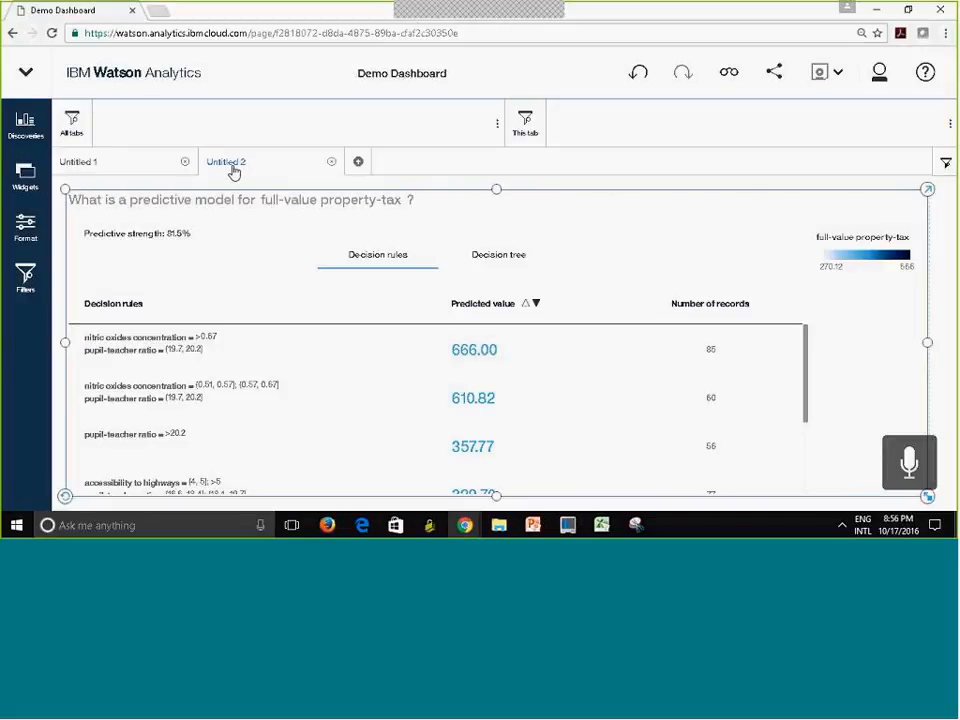
- On the first tab, add accessibility to highways as a filter that applies to all tabs
{"action": "left_click", "coordinate": [88, 165]}
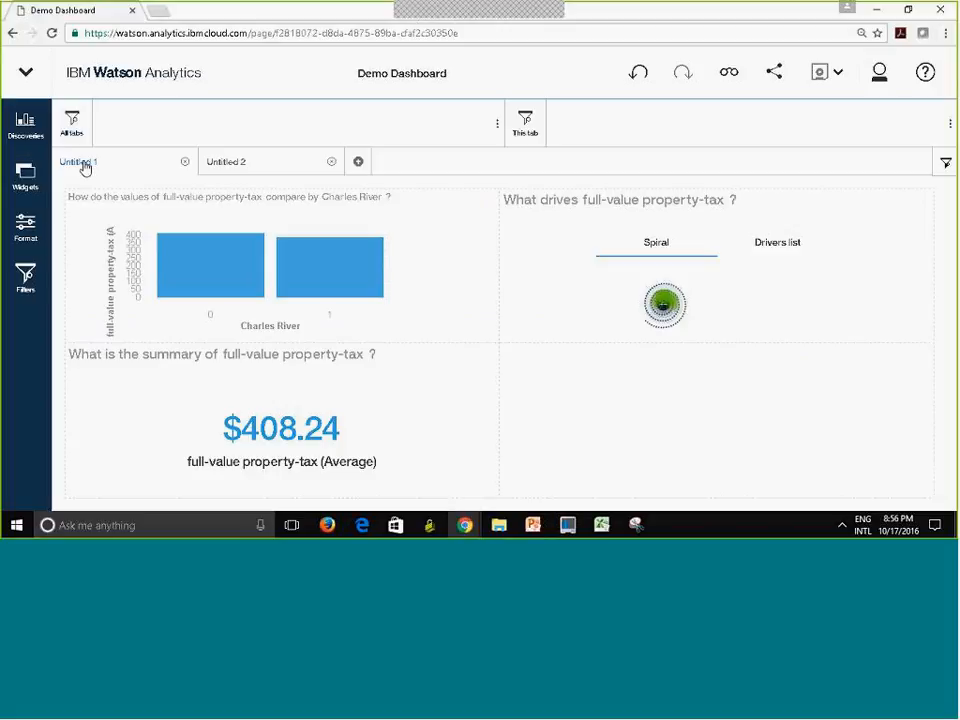
{"action": "mouse_move", "coordinate": [100, 168]}
{"action": "left_click", "coordinate": [497, 128]}
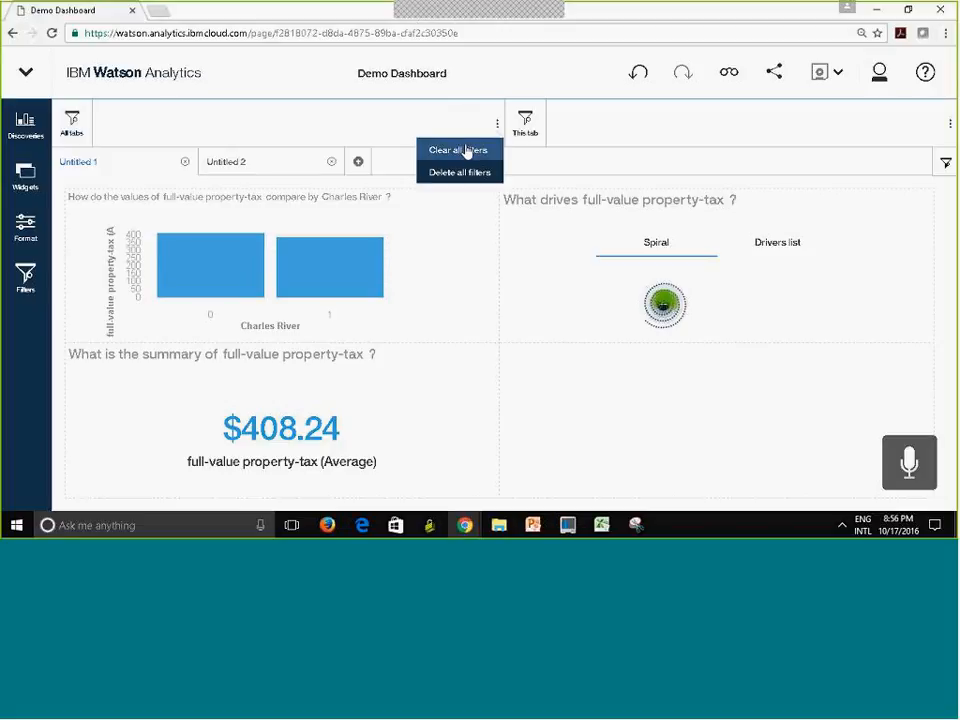
{"action": "left_click", "coordinate": [282, 132]}
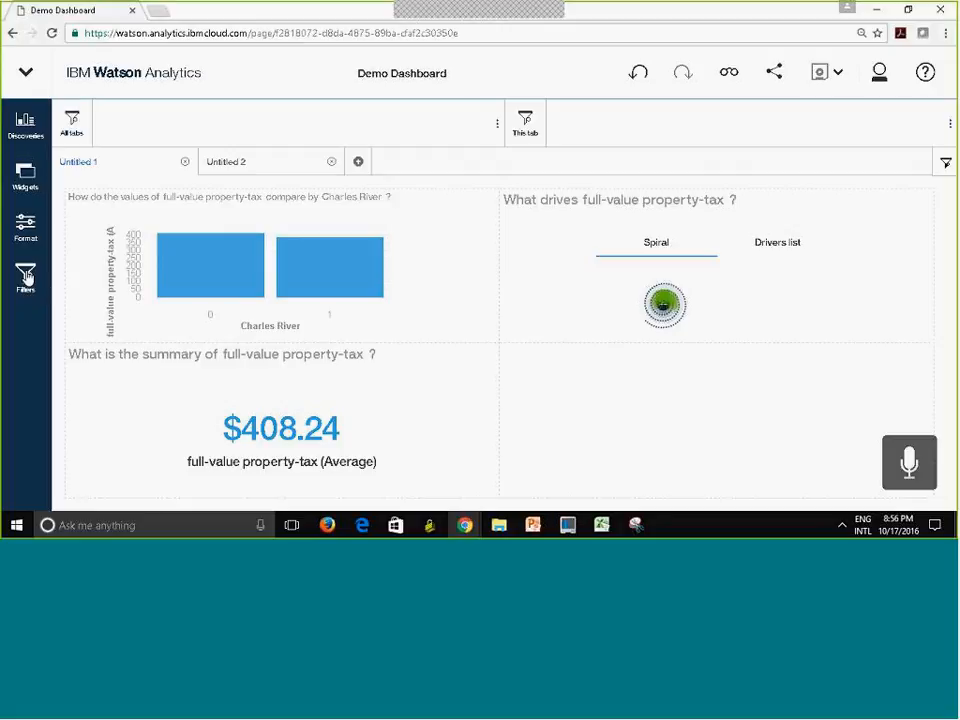
{"action": "left_click", "coordinate": [25, 278]}
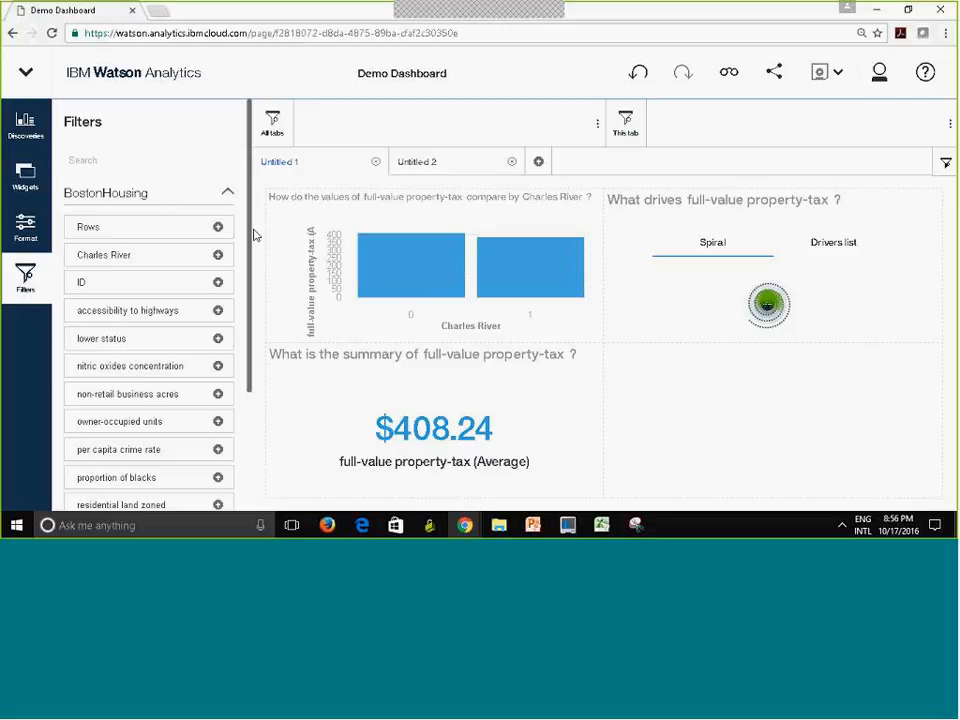
{"action": "left_click_drag", "start_coordinate": [250, 230], "coordinate": [257, 377]}
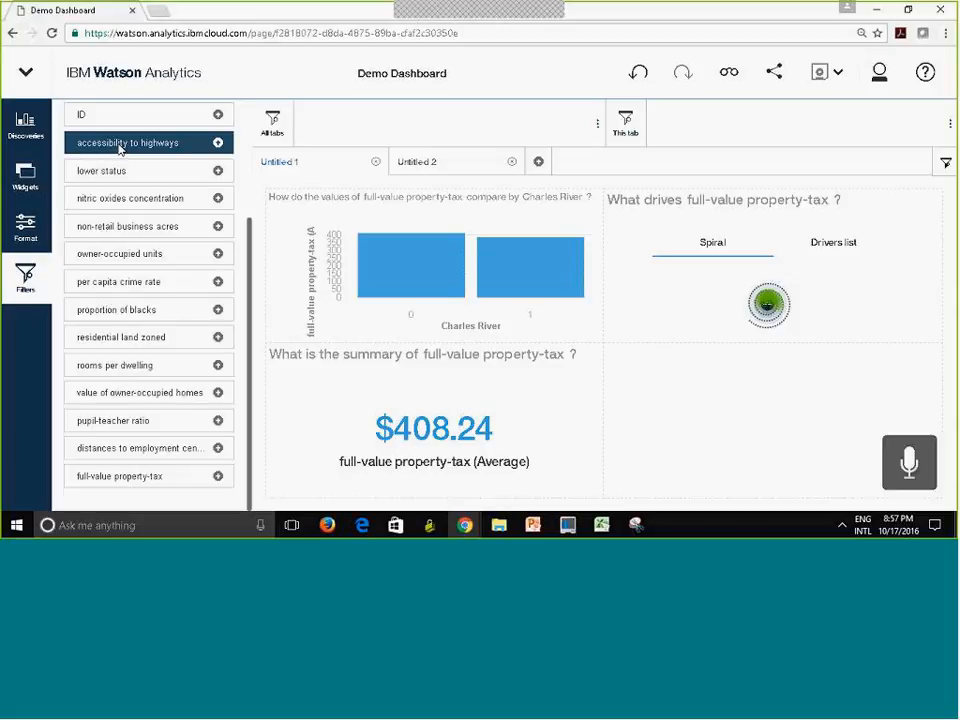
{"action": "left_click_drag", "start_coordinate": [120, 148], "coordinate": [334, 128]}
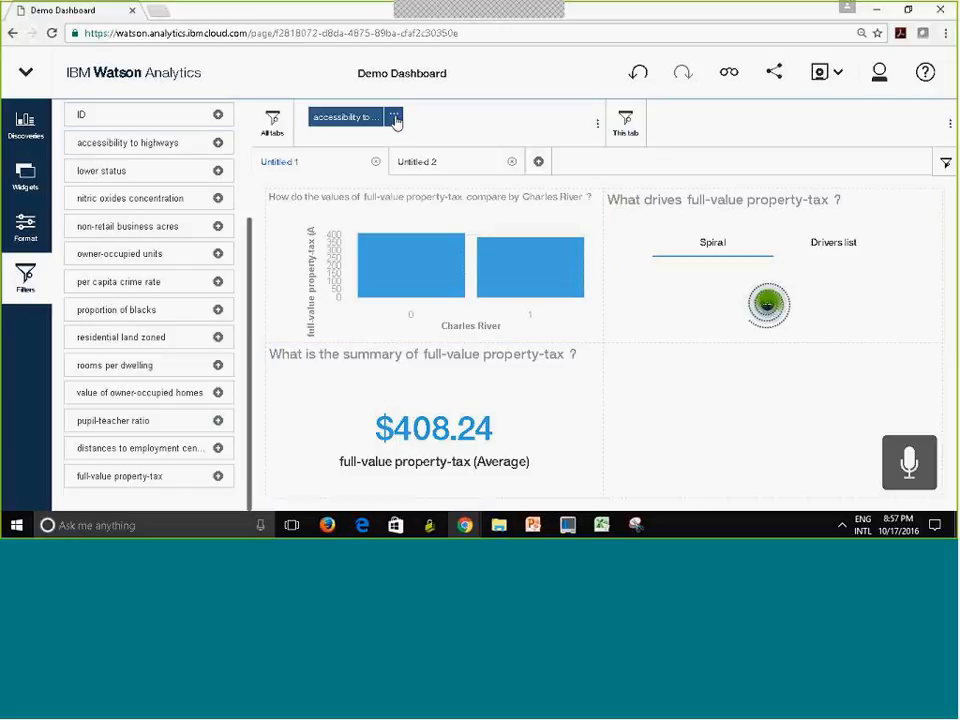
- Limit the accessibility to highways filter to values from 8 to 24
{"action": "left_click", "coordinate": [395, 118]}
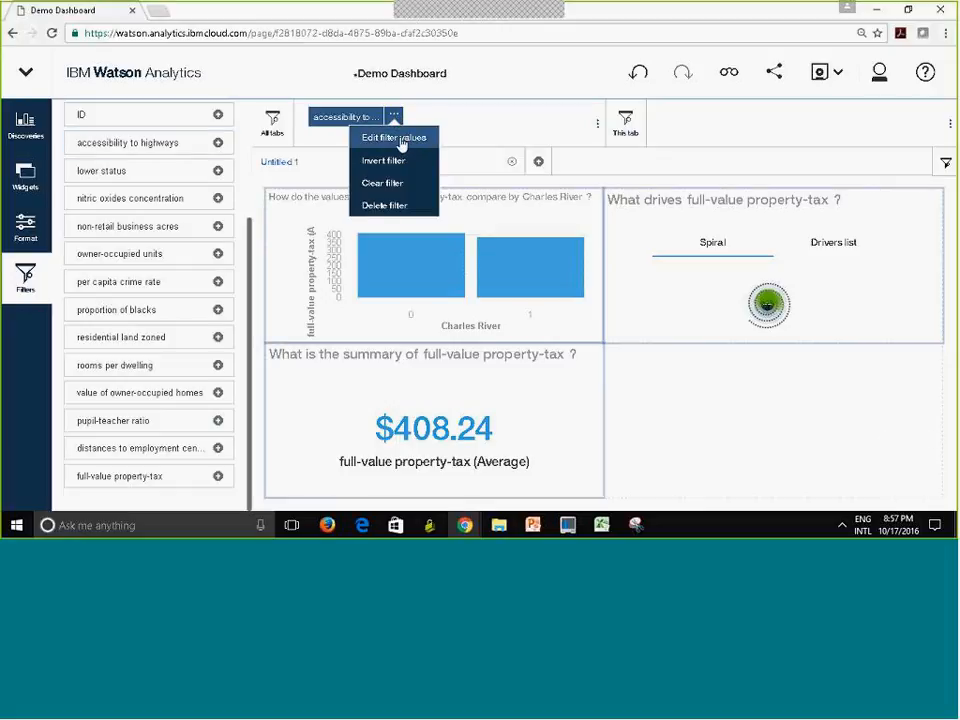
{"action": "left_click", "coordinate": [401, 141]}
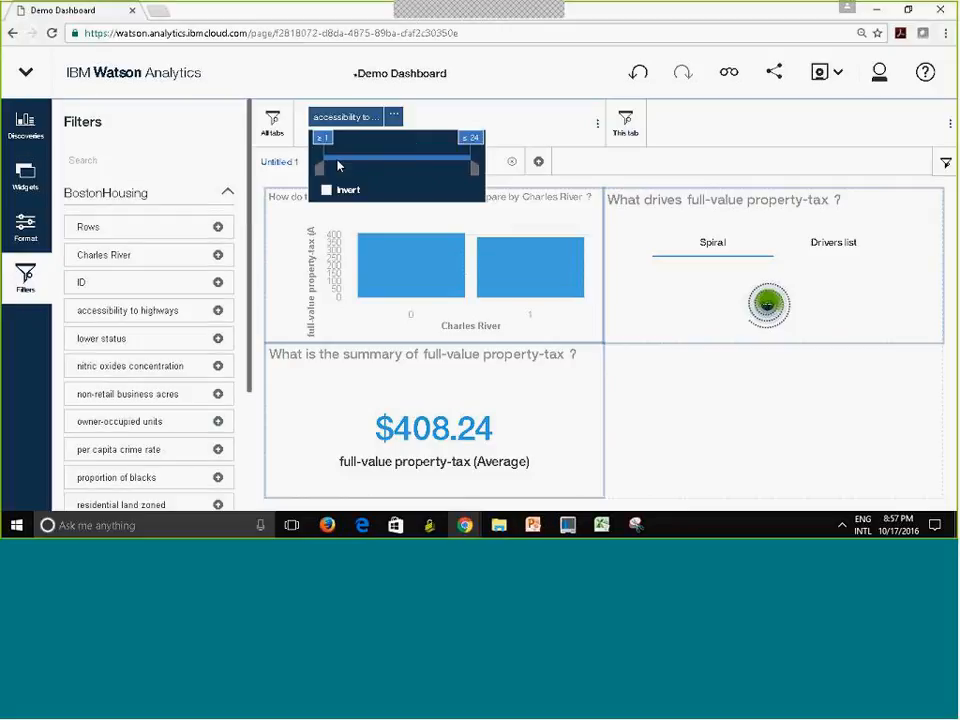
{"action": "left_click_drag", "start_coordinate": [322, 170], "coordinate": [373, 168]}
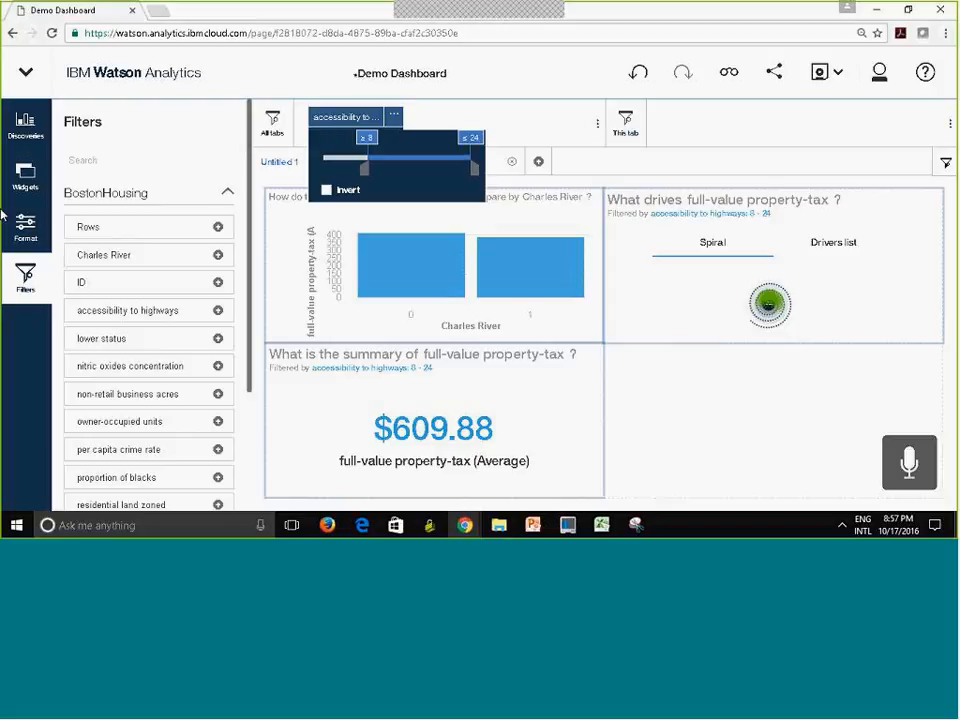
{"action": "left_click", "coordinate": [271, 126]}
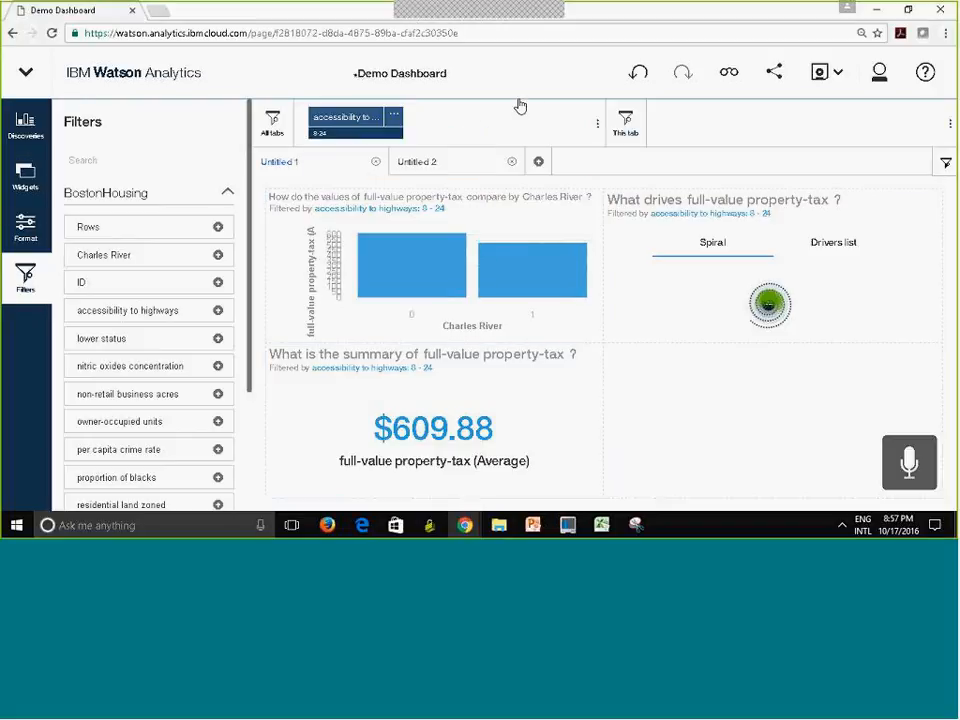
- Collapse the filters list, check how the second tab is filtered, and return to the first tab
{"action": "left_click", "coordinate": [489, 117]}
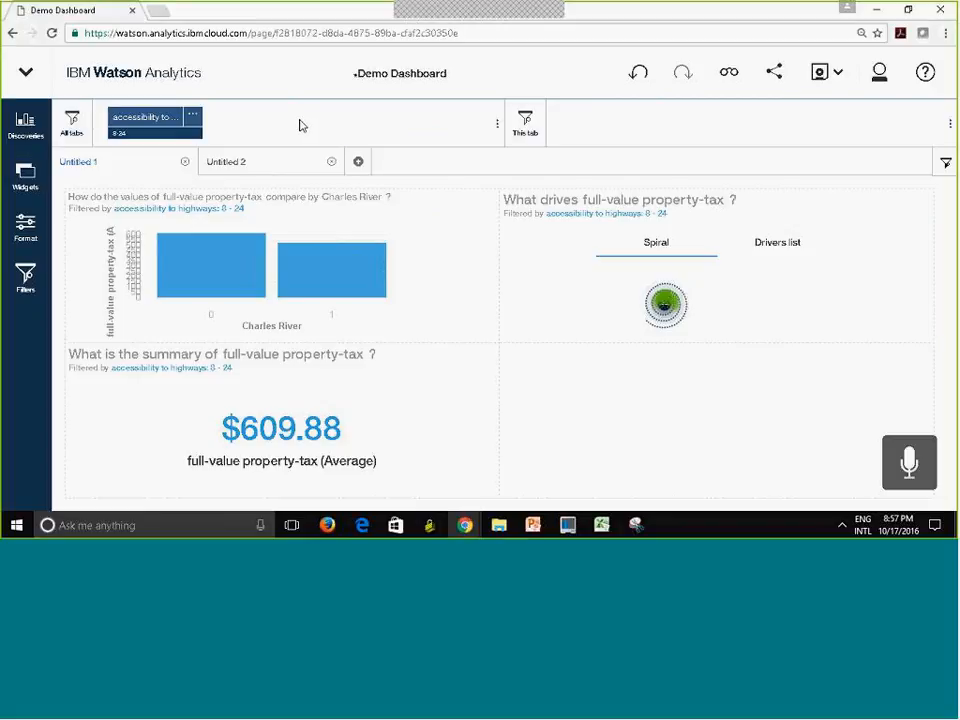
{"action": "left_click", "coordinate": [238, 164]}
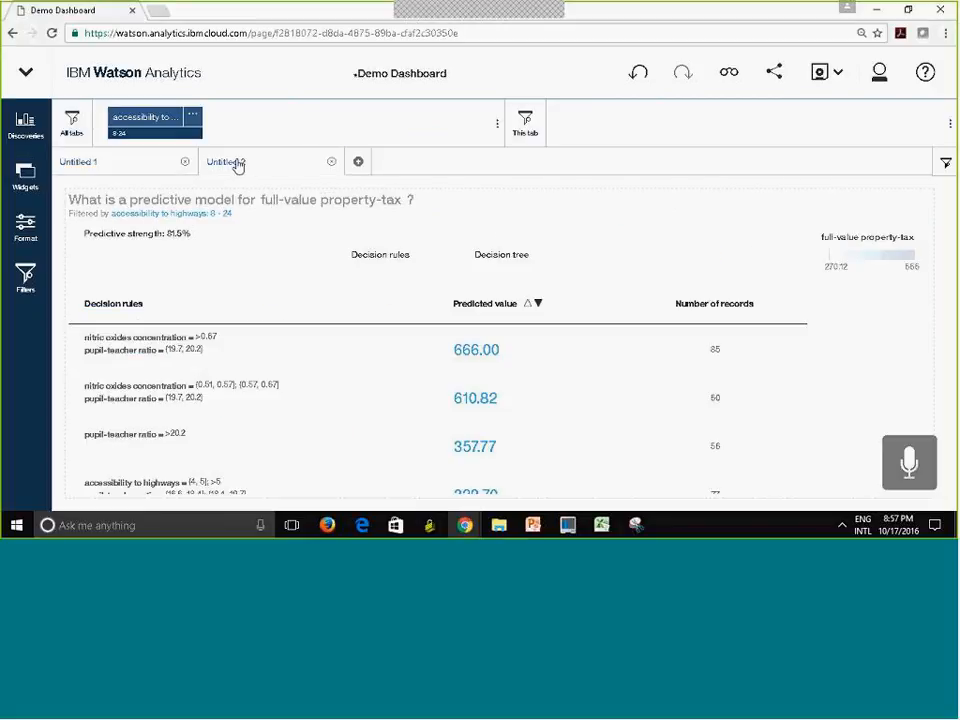
{"action": "left_click", "coordinate": [94, 166]}
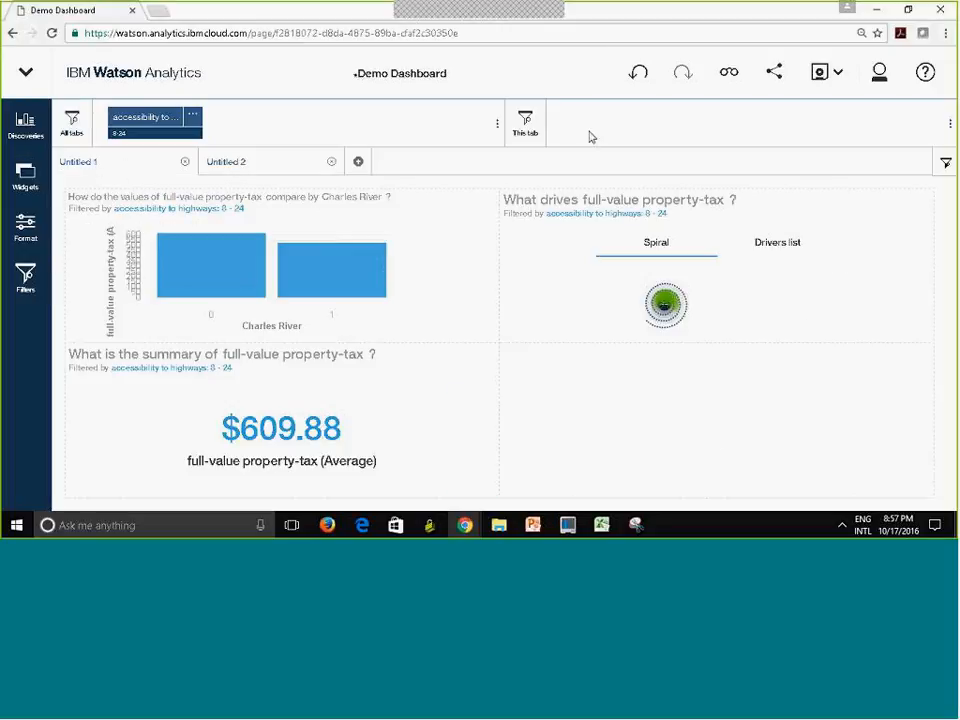
- Add rooms per dwelling as a filter that applies only to the first tab
{"action": "left_click", "coordinate": [26, 277]}
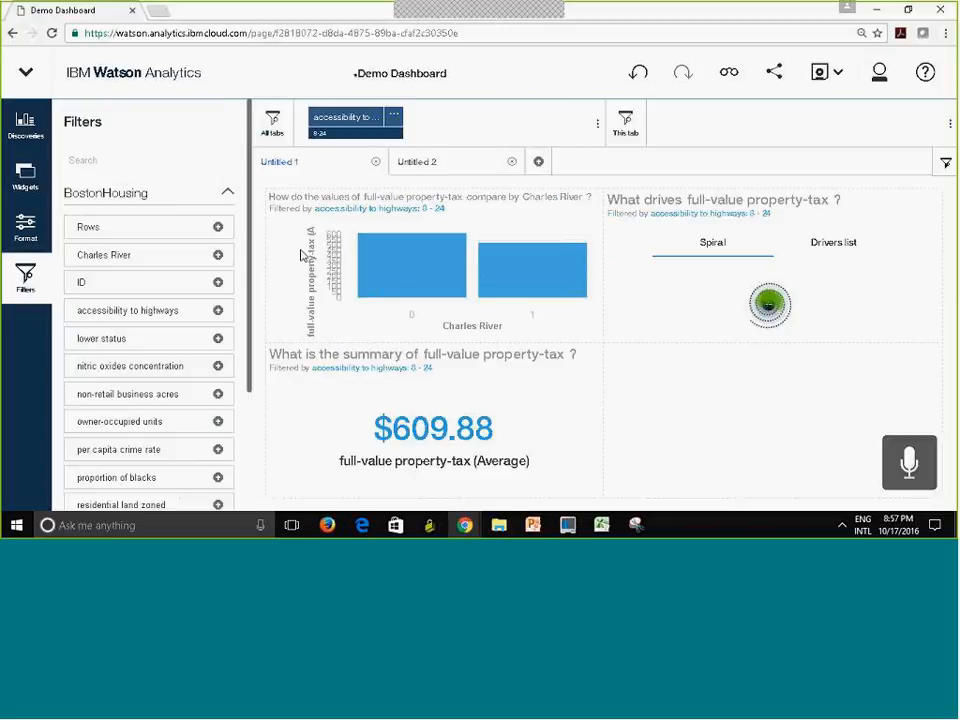
{"action": "scroll", "coordinate": [252, 233], "scroll_direction": "down", "scroll_amount": 3}
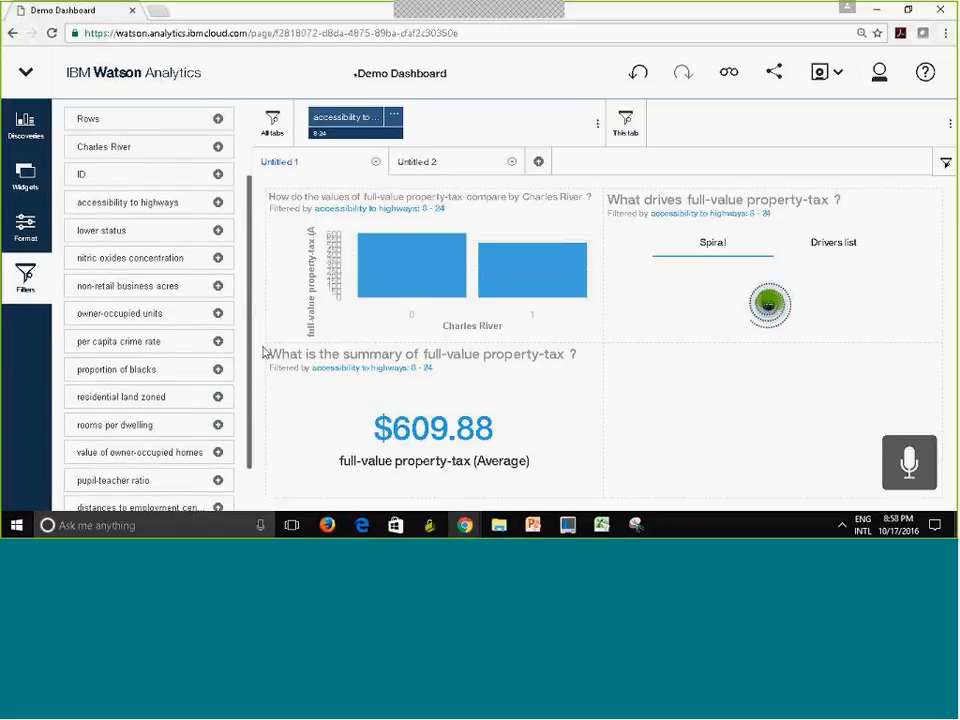
{"action": "scroll", "coordinate": [200, 448], "scroll_direction": "down", "scroll_amount": 2}
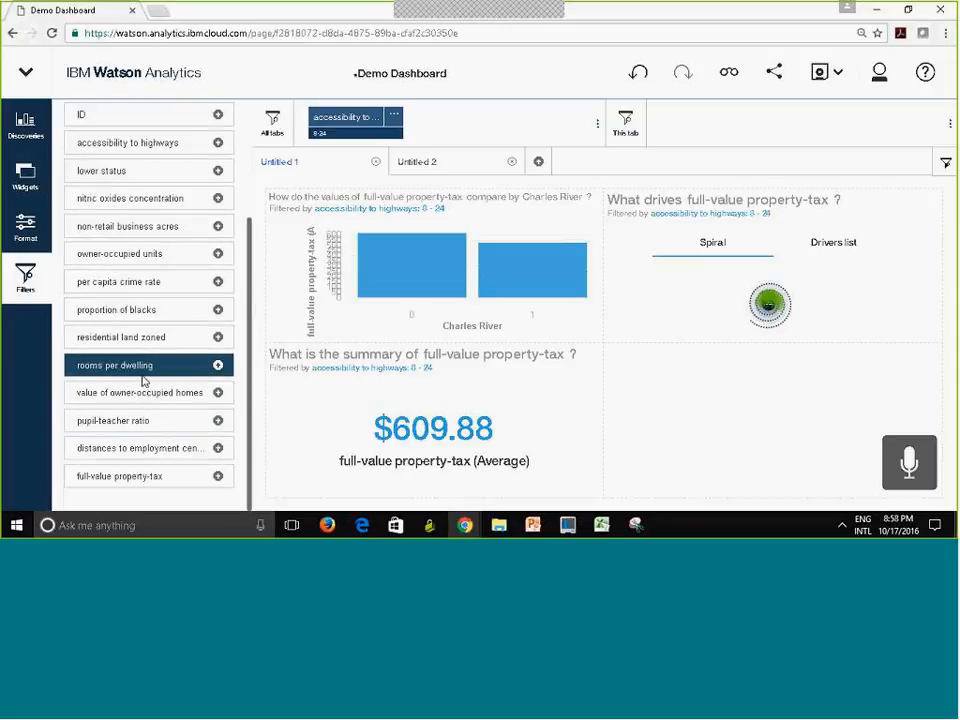
{"action": "left_click_drag", "start_coordinate": [140, 366], "coordinate": [731, 121]}
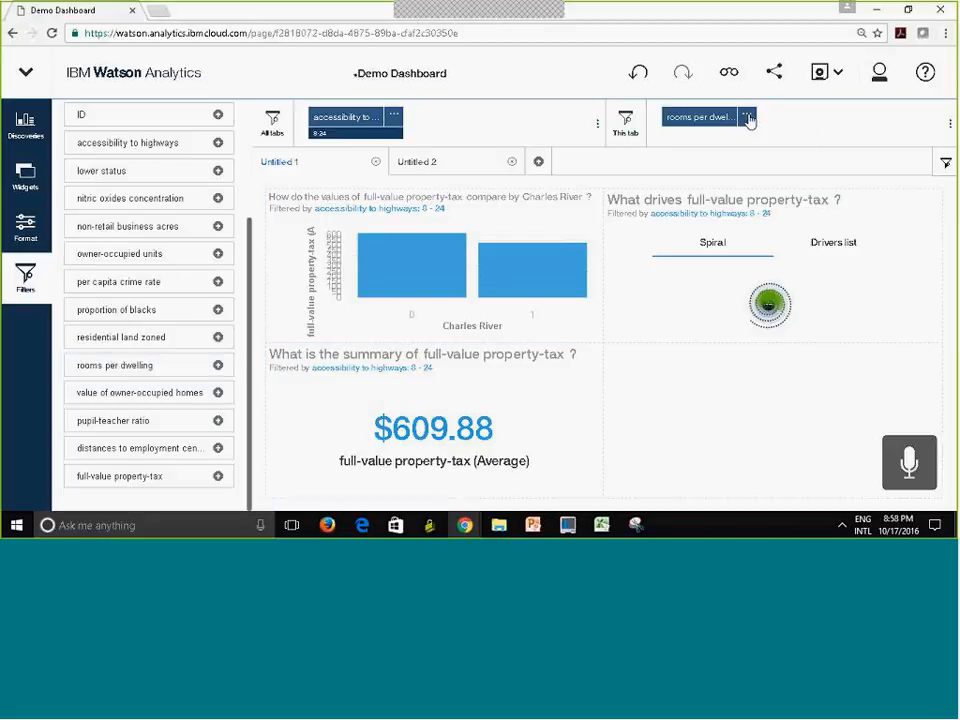
- Lower the upper limit of the rooms per dwelling filter to about 6.45
{"action": "left_click", "coordinate": [748, 118]}
{"action": "left_click", "coordinate": [745, 140]}
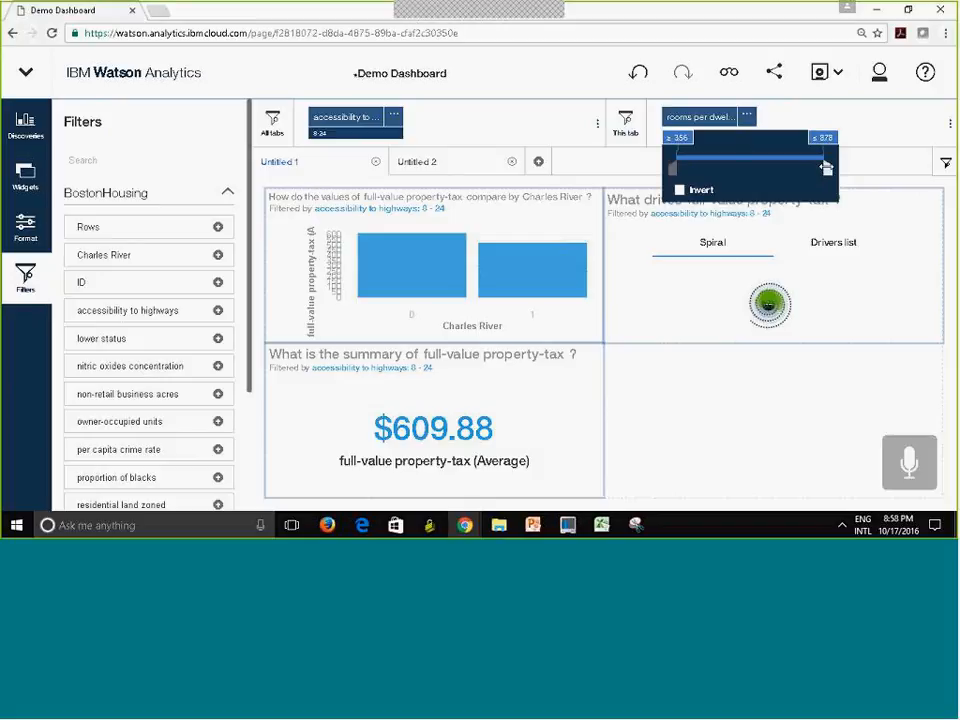
{"action": "left_click_drag", "start_coordinate": [820, 168], "coordinate": [747, 168]}
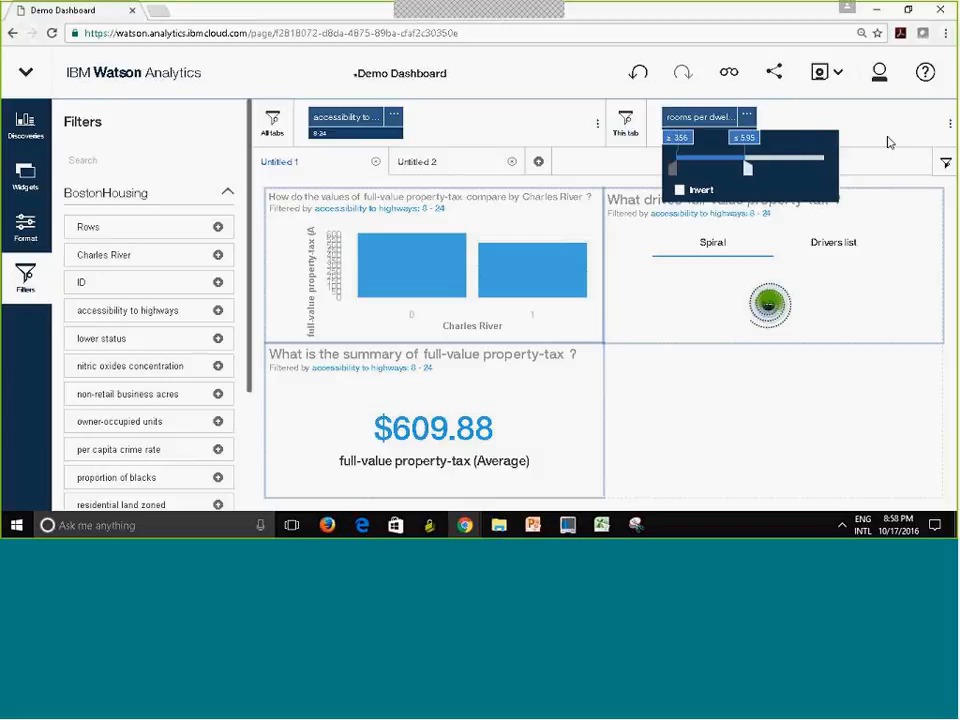
{"action": "left_click", "coordinate": [763, 166]}
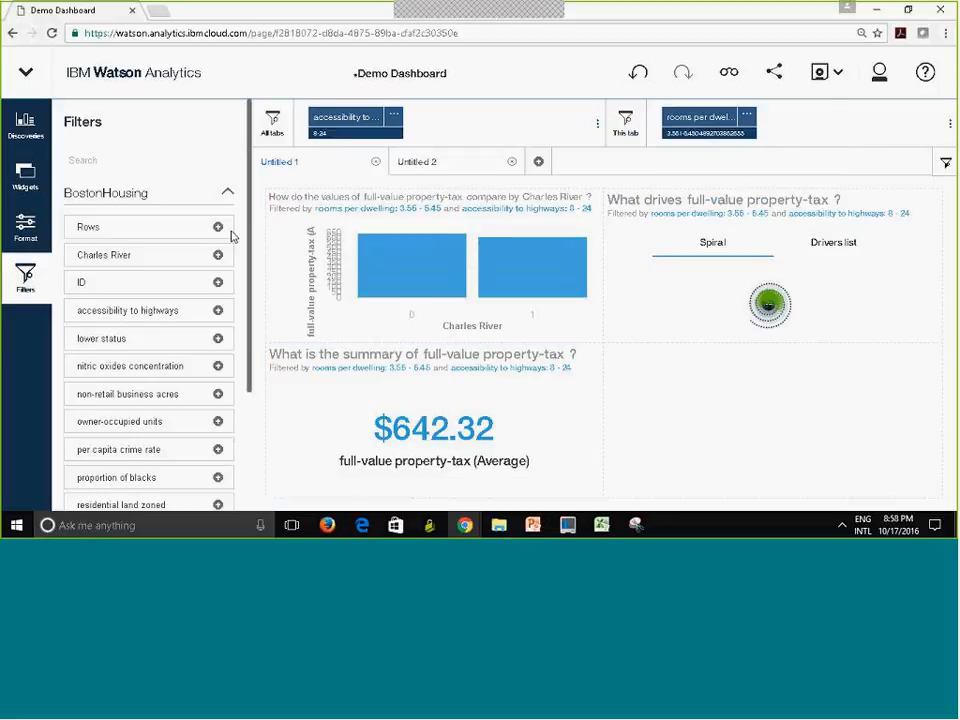
- Check which filters apply to the second tab, return to the first tab, and leave the discoveries list collapsed
{"action": "left_click", "coordinate": [24, 120]}
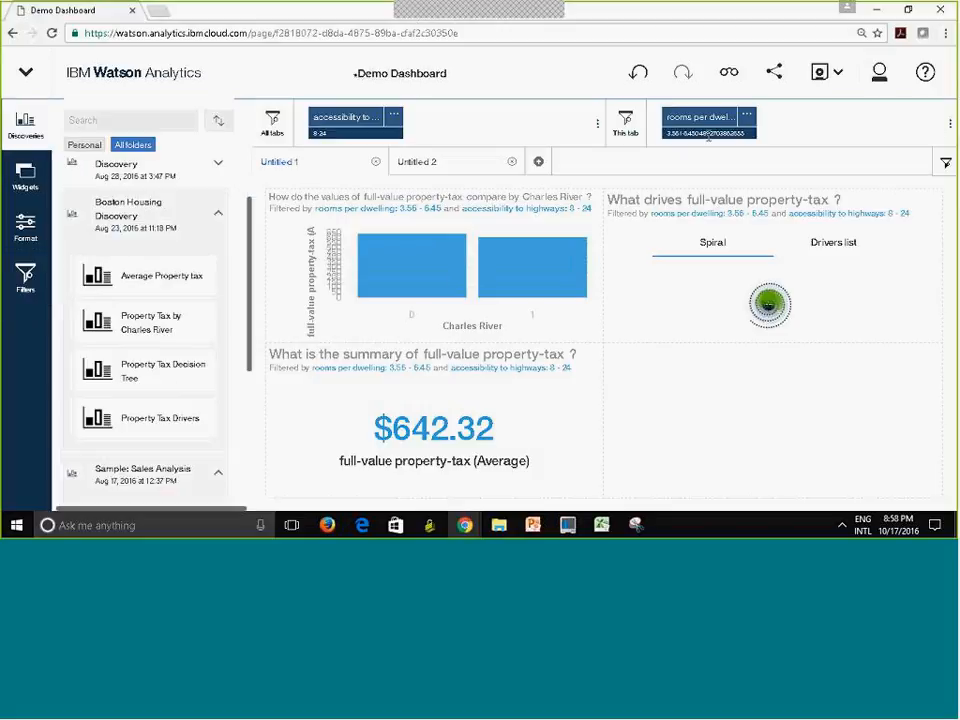
{"action": "left_click", "coordinate": [423, 168]}
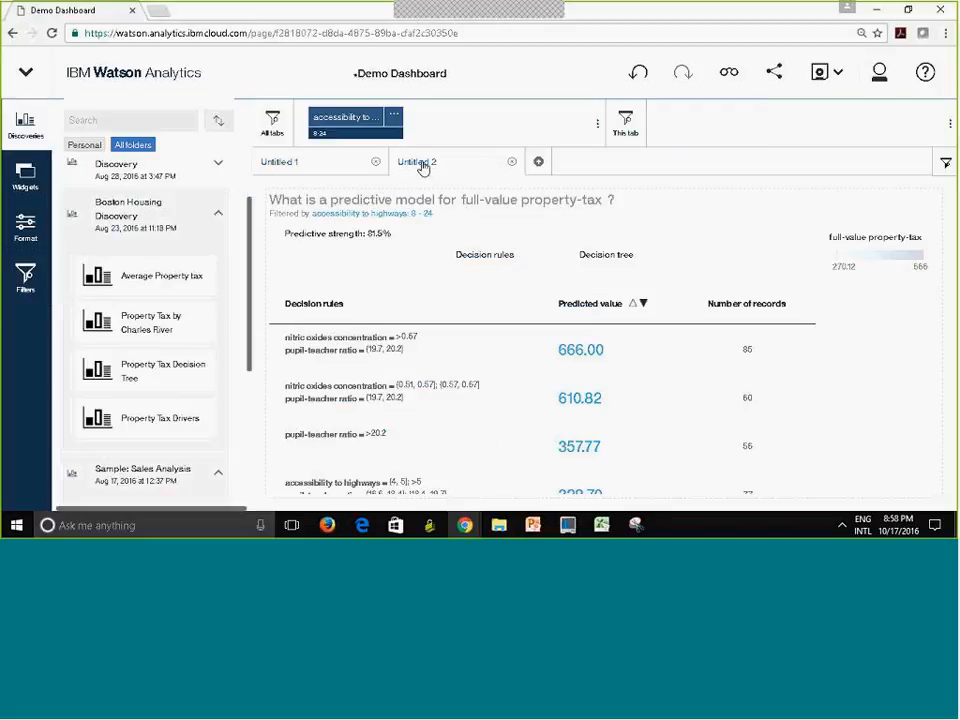
{"action": "left_click", "coordinate": [304, 167]}
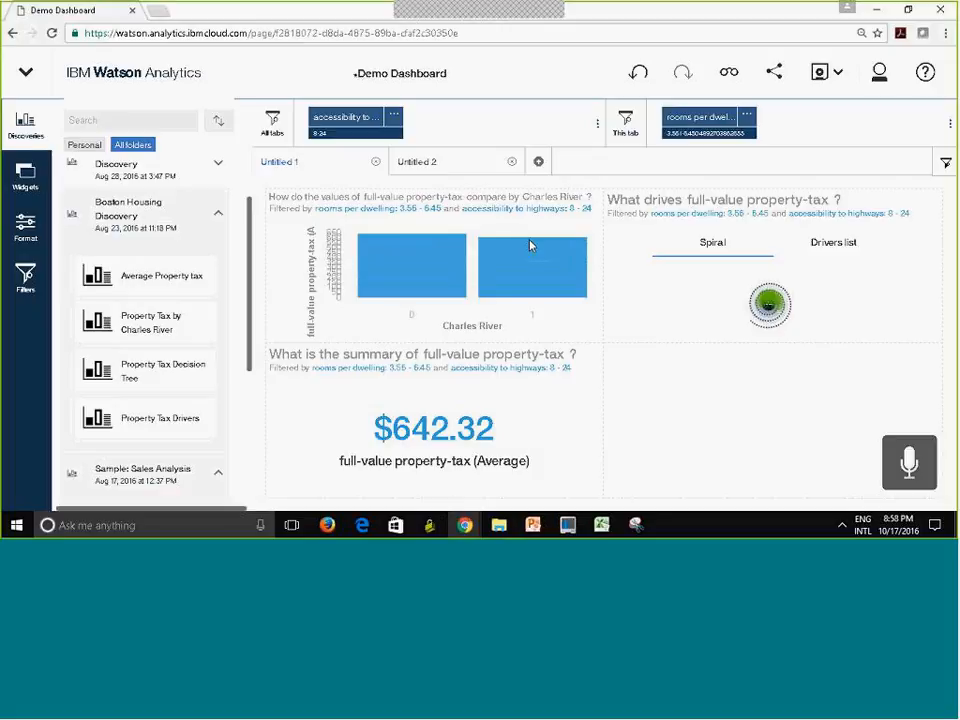
{"action": "left_click", "coordinate": [22, 138]}
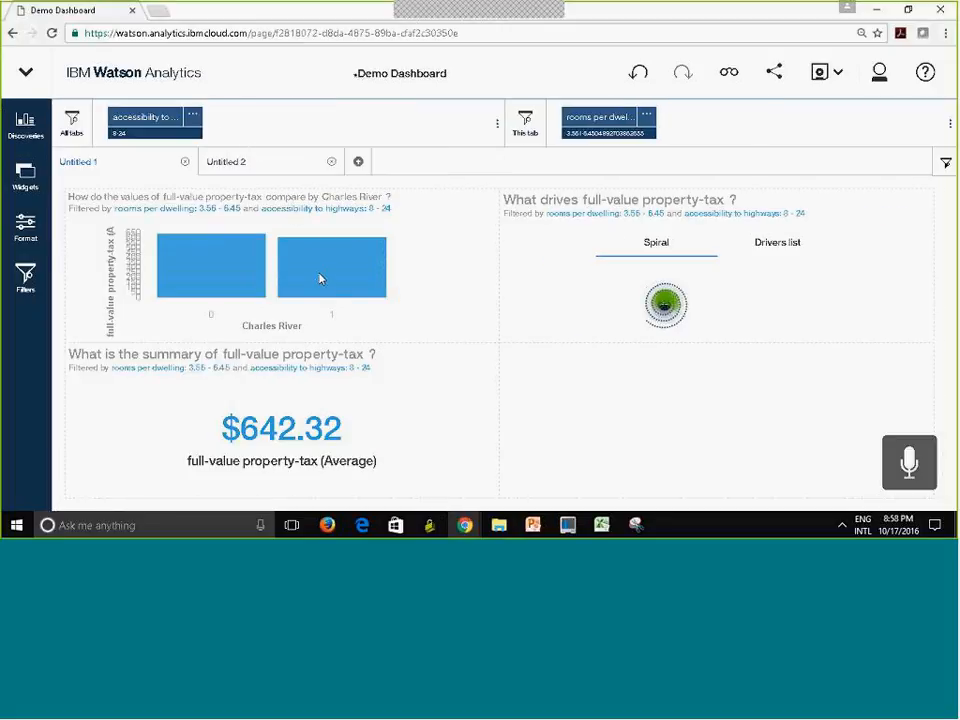
- Expand the Charles River property-tax chart and filter its nitric oxides concentration to 0.64–0.87
{"action": "left_click", "coordinate": [432, 259]}
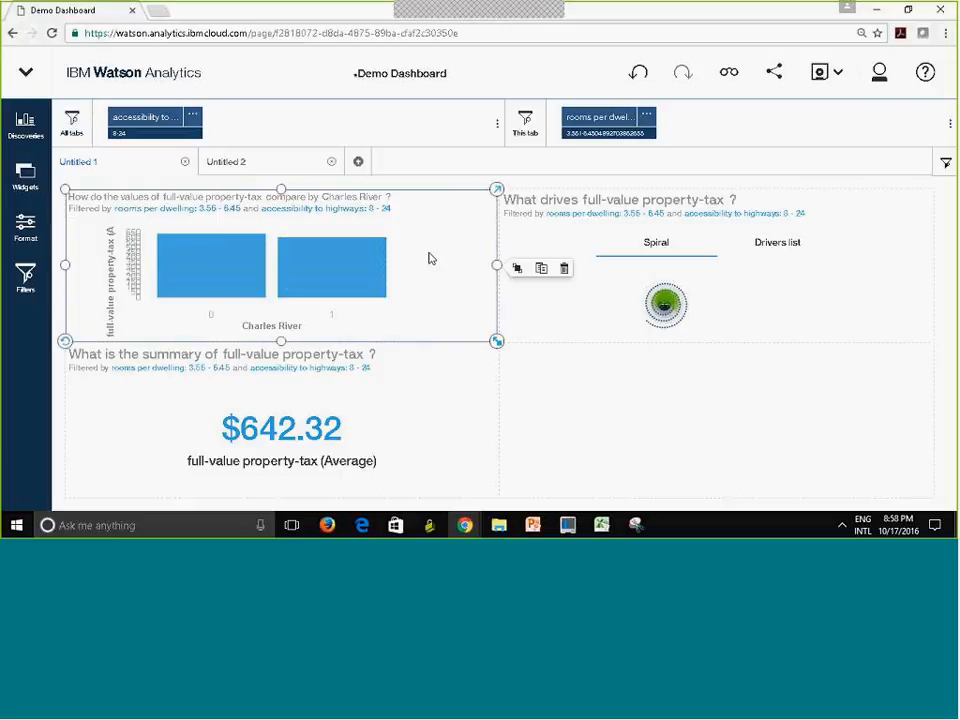
{"action": "left_click", "coordinate": [496, 200]}
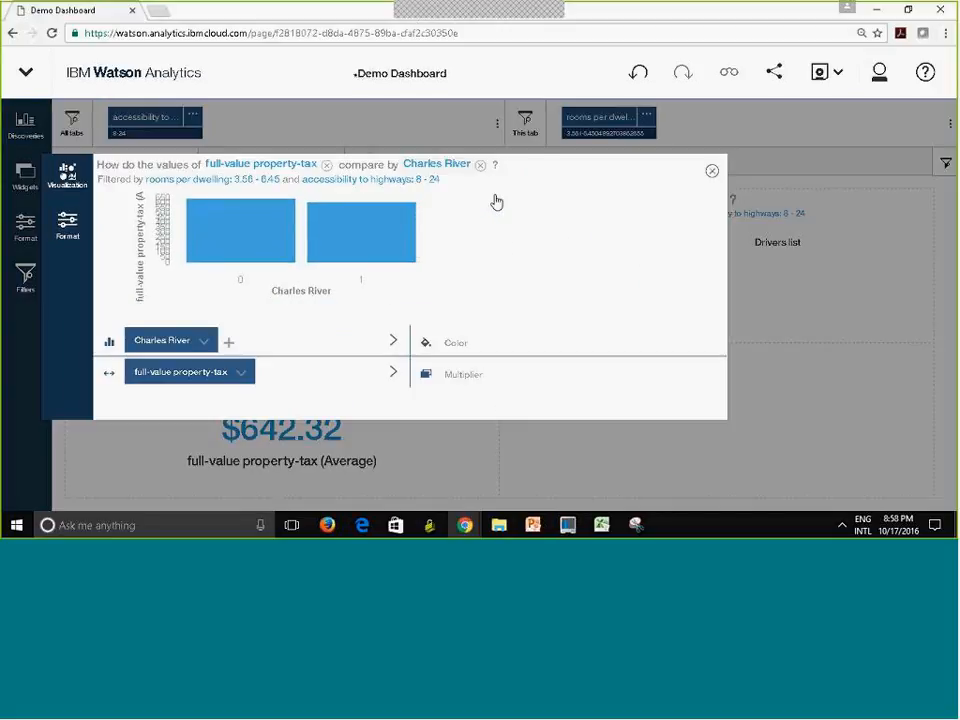
{"action": "mouse_move", "coordinate": [490, 282]}
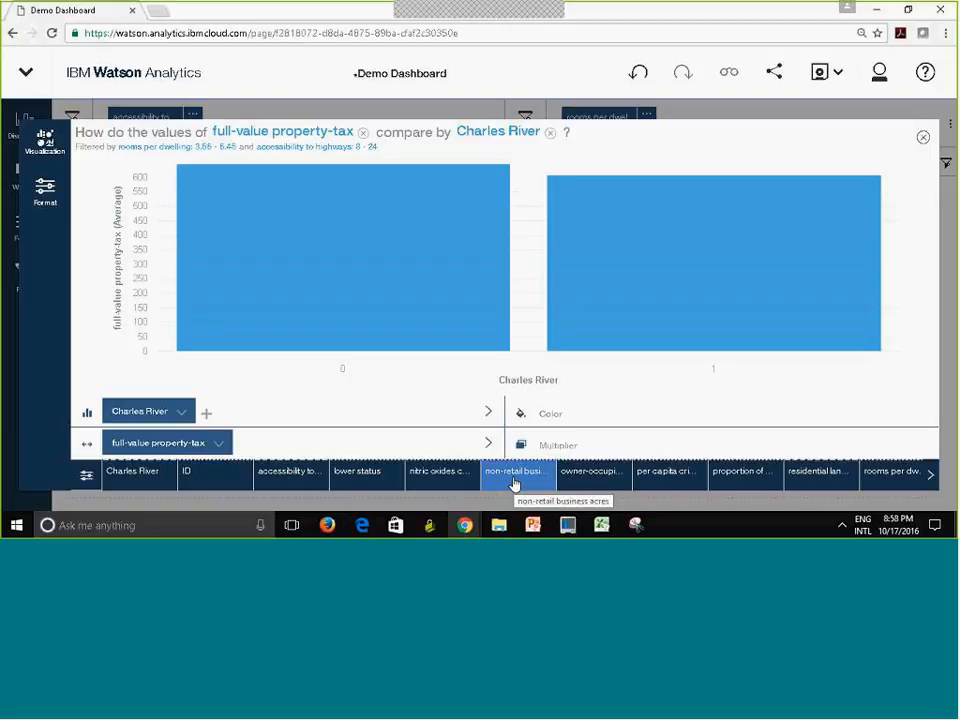
{"action": "left_click", "coordinate": [455, 482]}
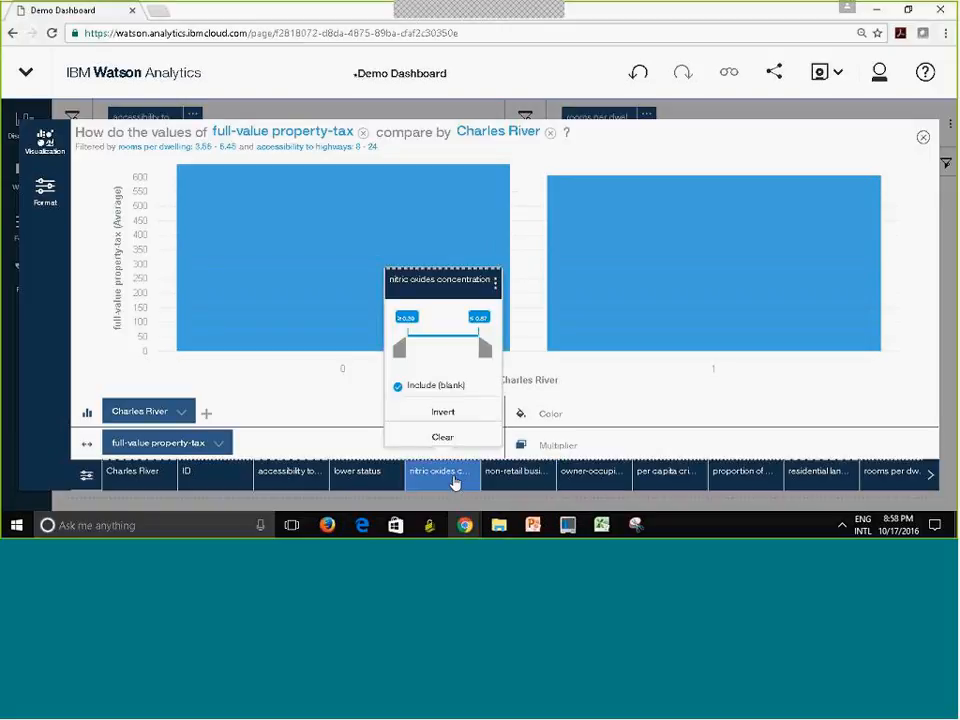
{"action": "left_click_drag", "start_coordinate": [401, 349], "coordinate": [437, 352]}
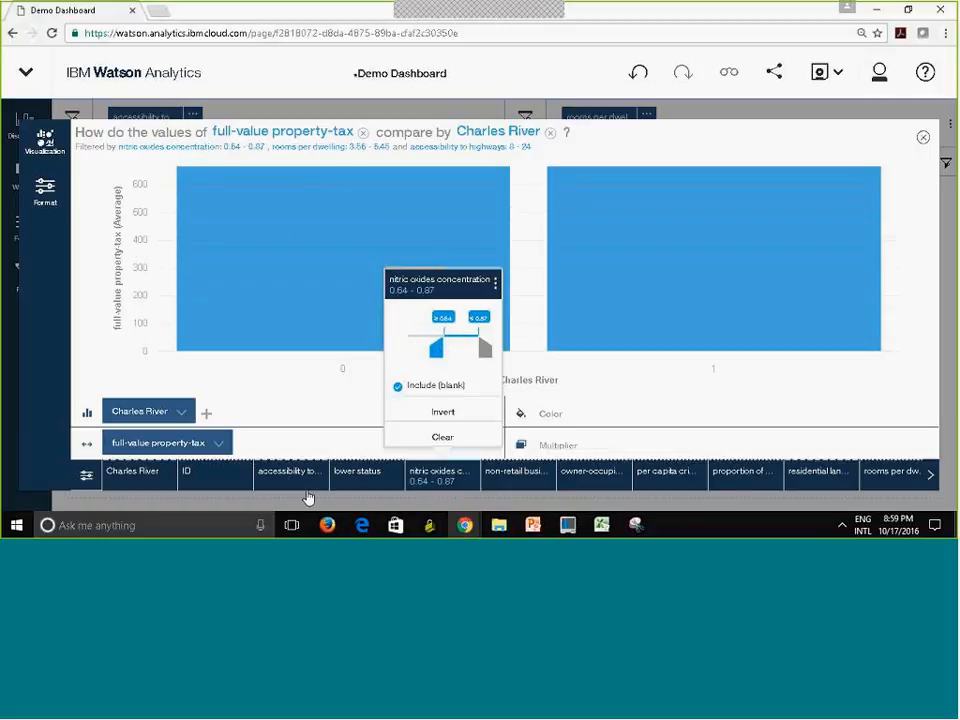
{"action": "left_click", "coordinate": [322, 413]}
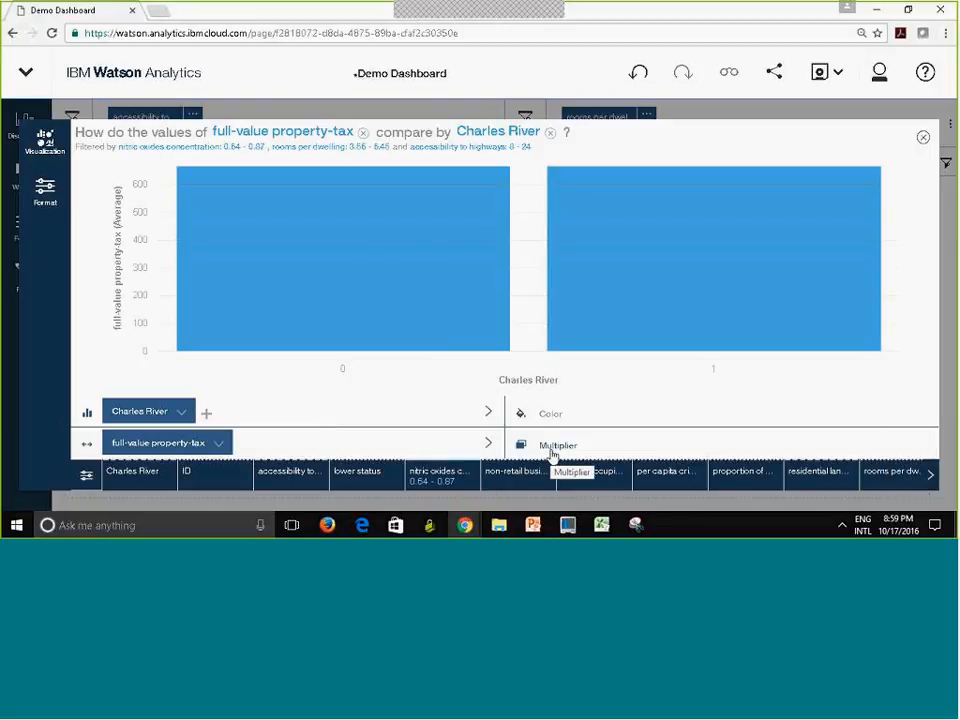
- View the columns available for the expanded chart's Color setting without choosing one
{"action": "mouse_move", "coordinate": [264, 236]}
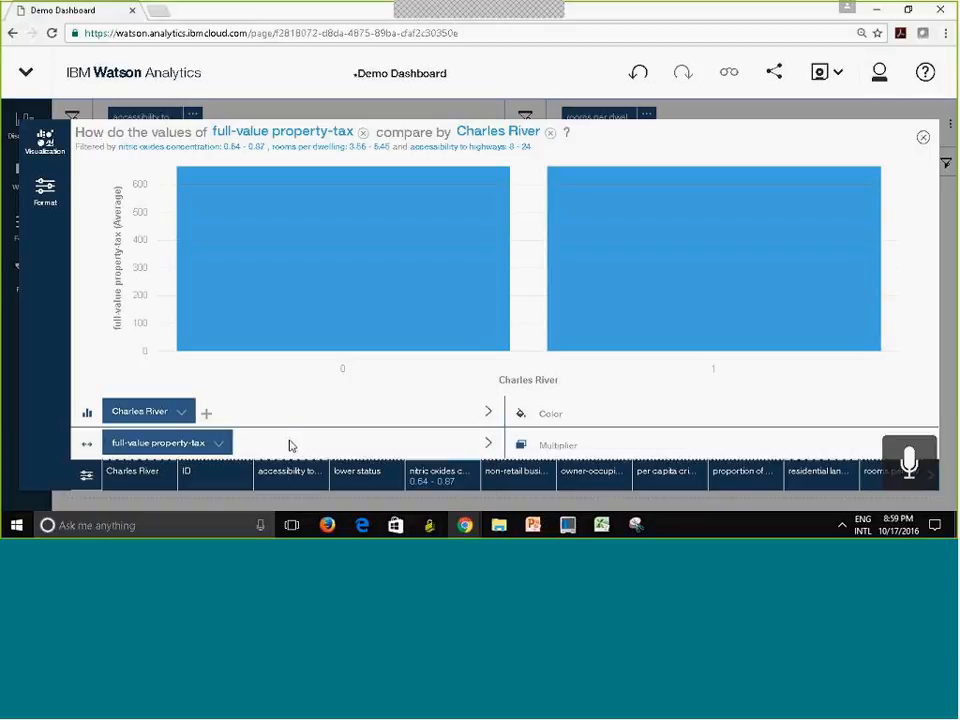
{"action": "left_click", "coordinate": [522, 418]}
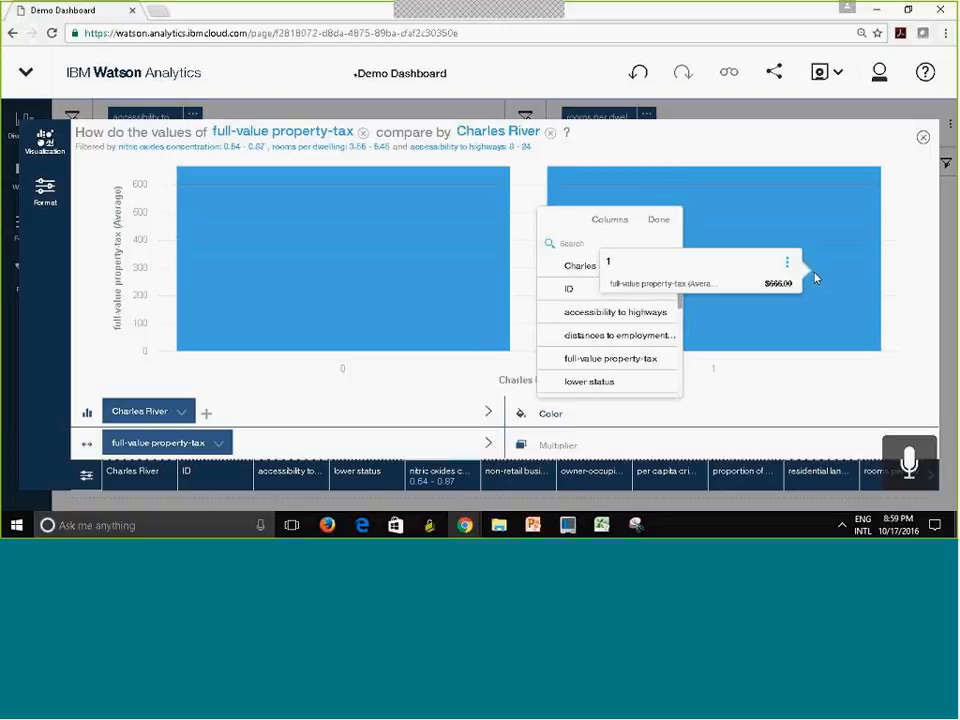
{"action": "left_click", "coordinate": [468, 419]}
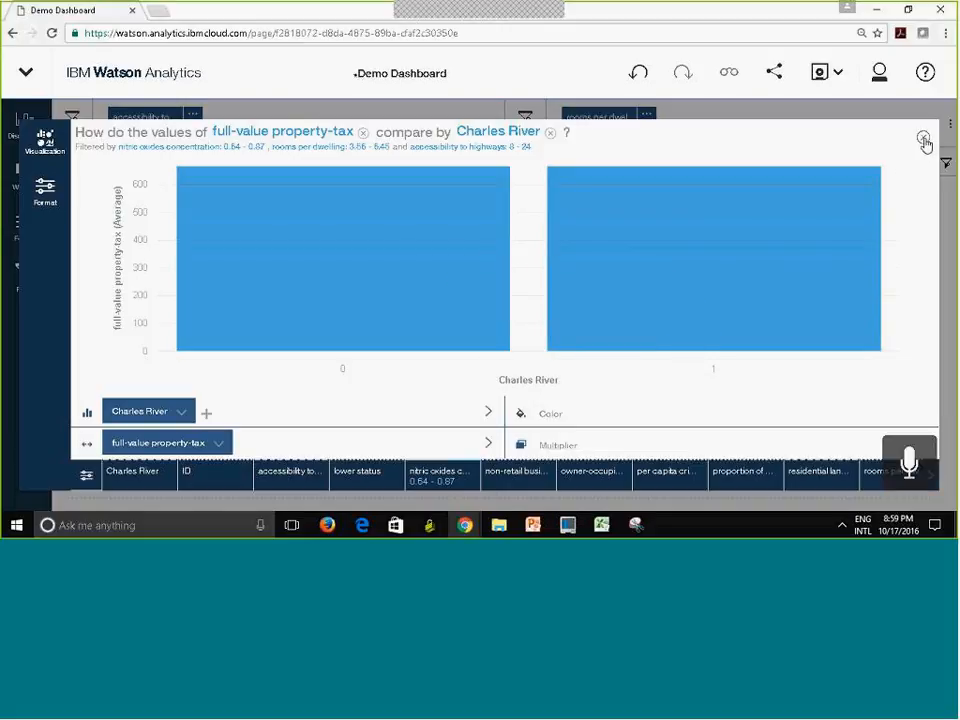
- Close the expanded Charles River chart and switch to the dashboard's second tab
{"action": "left_click", "coordinate": [925, 139]}
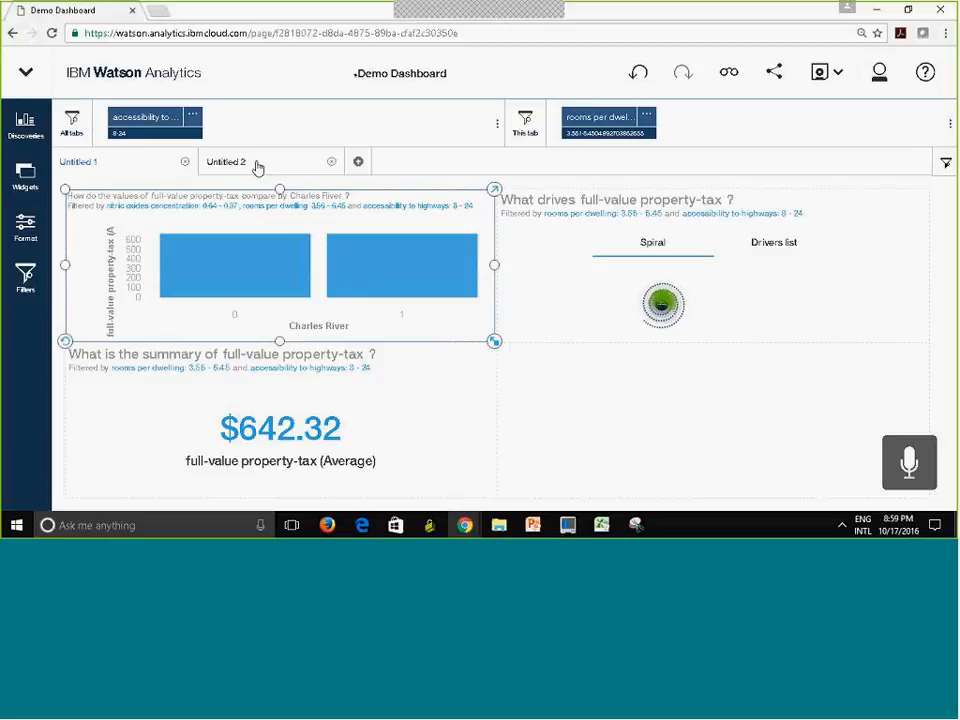
{"action": "left_click", "coordinate": [258, 167]}
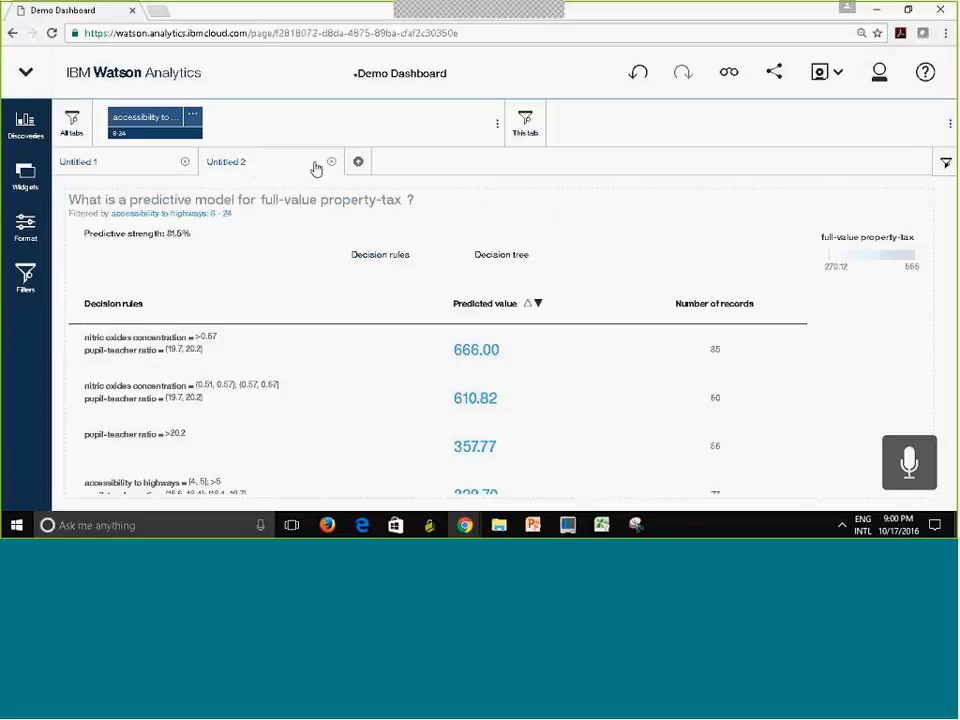
- Duplicate the dashboard's Untitled 2 tab
{"action": "left_click", "coordinate": [230, 170]}
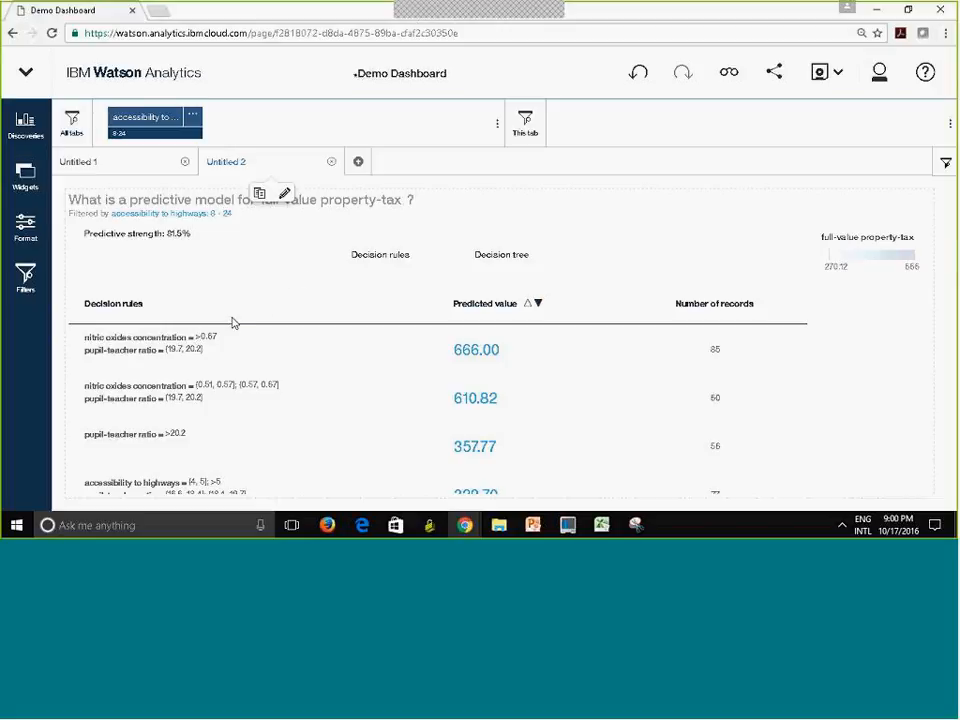
{"action": "left_click", "coordinate": [259, 195]}
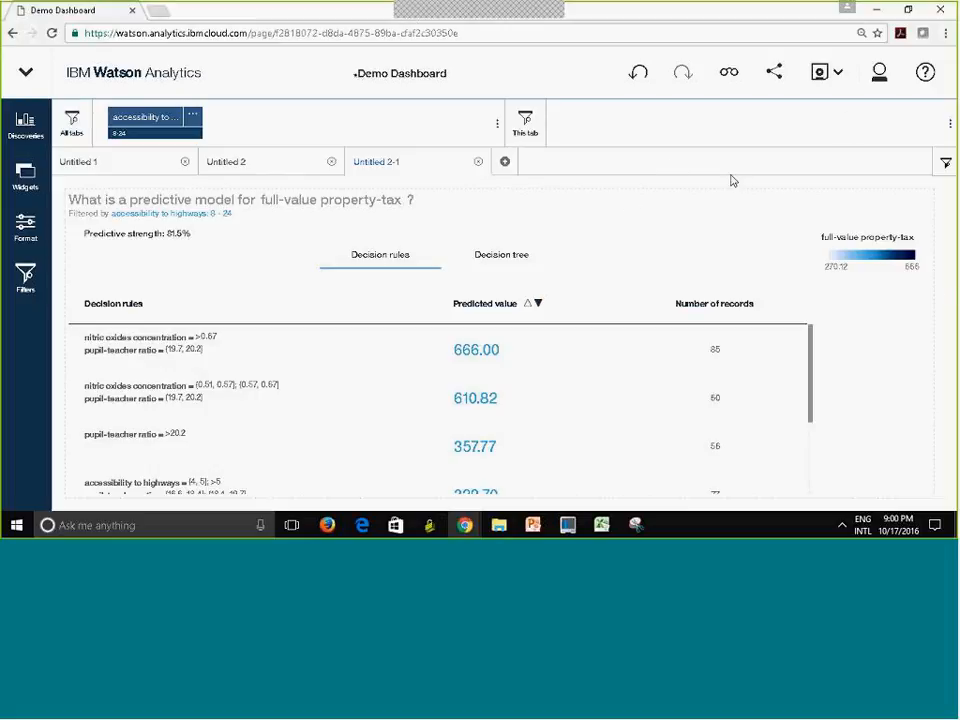
- Preview the dashboard in view mode, and return it to editing mode
{"action": "left_click", "coordinate": [837, 73]}
{"action": "left_click", "coordinate": [723, 106]}
{"action": "left_click", "coordinate": [731, 75]}
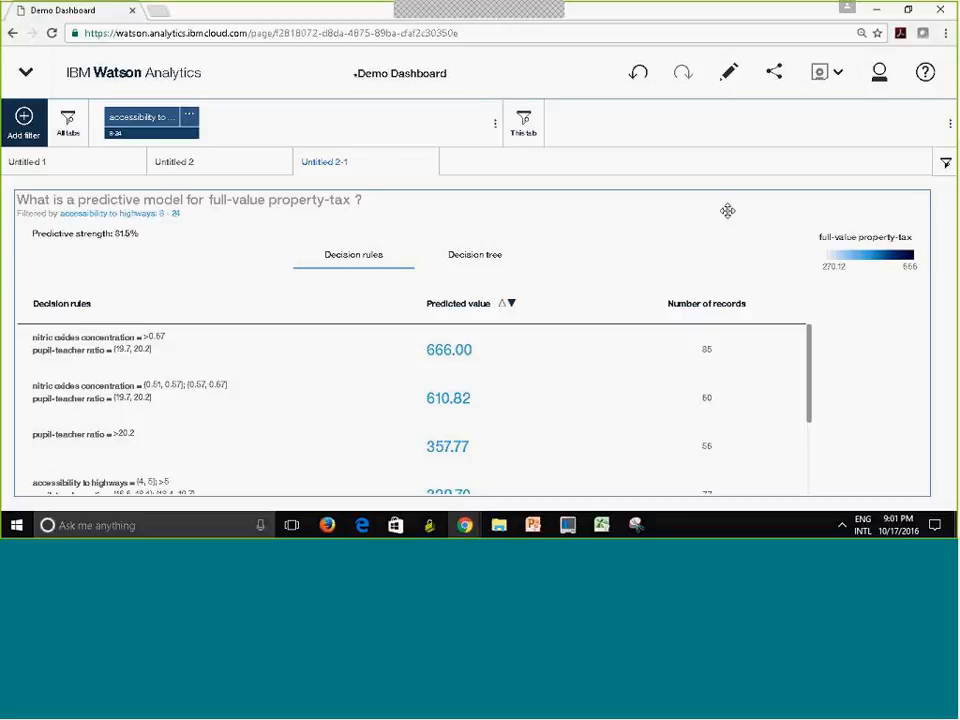
{"action": "left_click", "coordinate": [730, 77]}
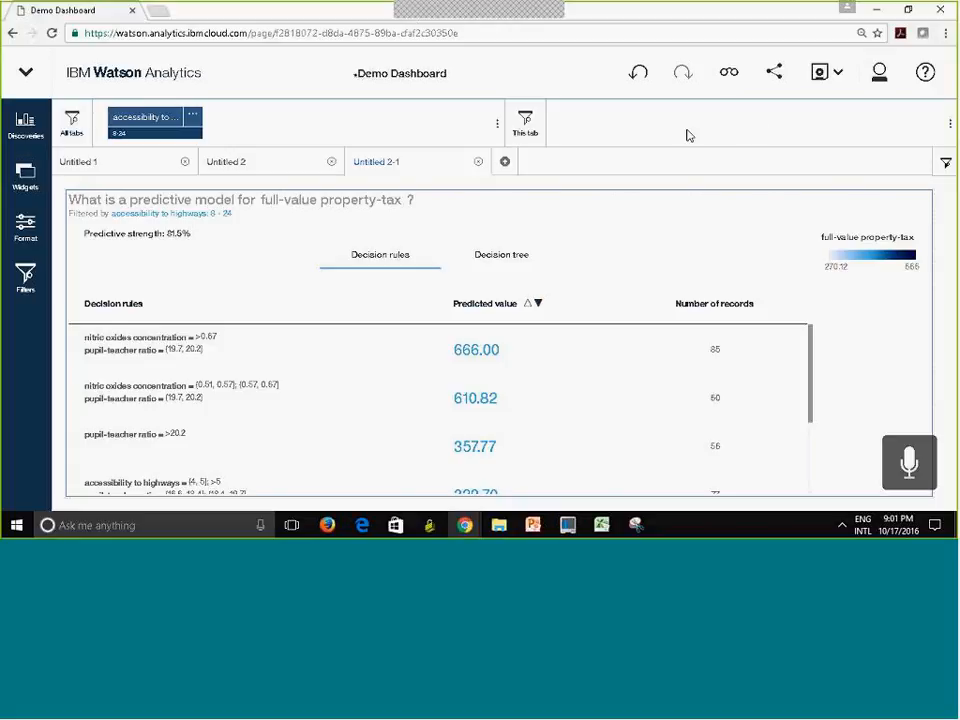
- Leave the dashboard for the Watson Analytics home page and show the Personal folder's data assets
{"action": "left_click", "coordinate": [33, 76]}
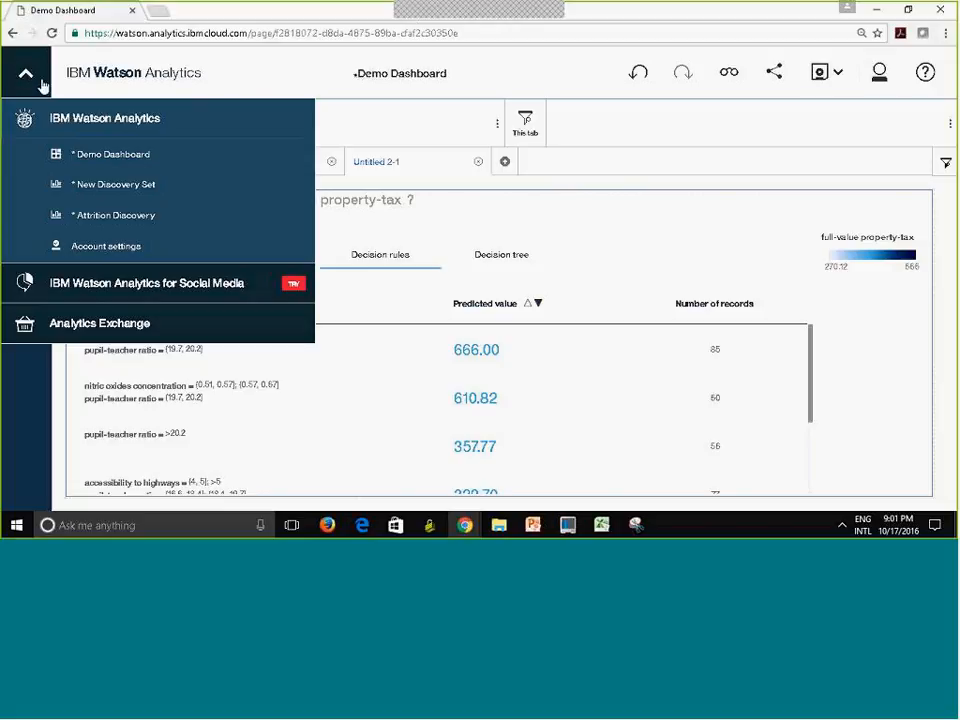
{"action": "left_click", "coordinate": [98, 118]}
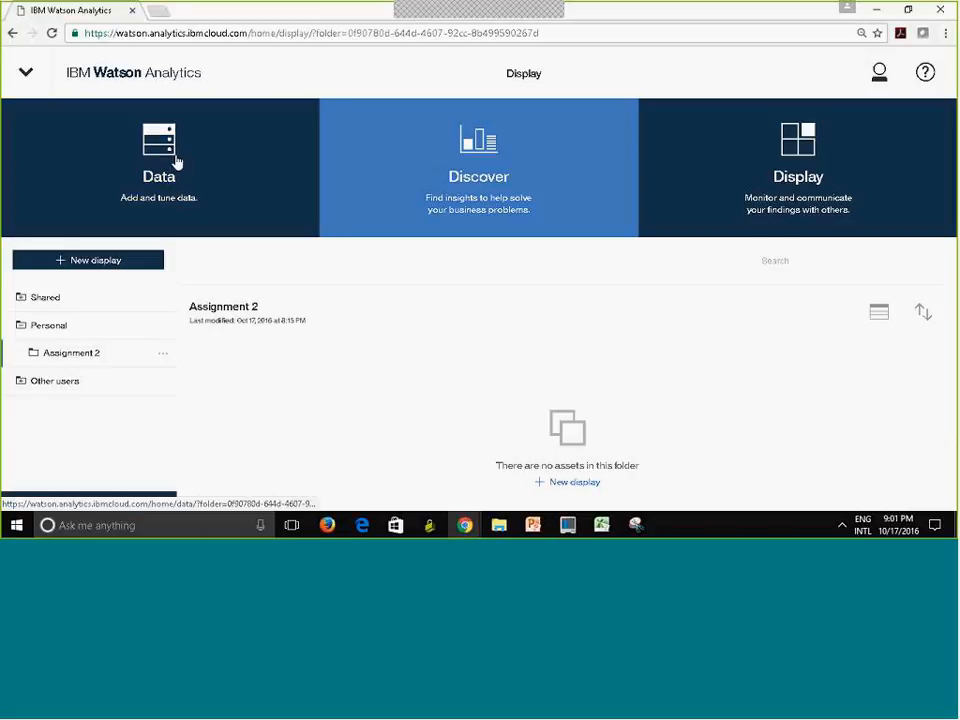
{"action": "left_click", "coordinate": [176, 162]}
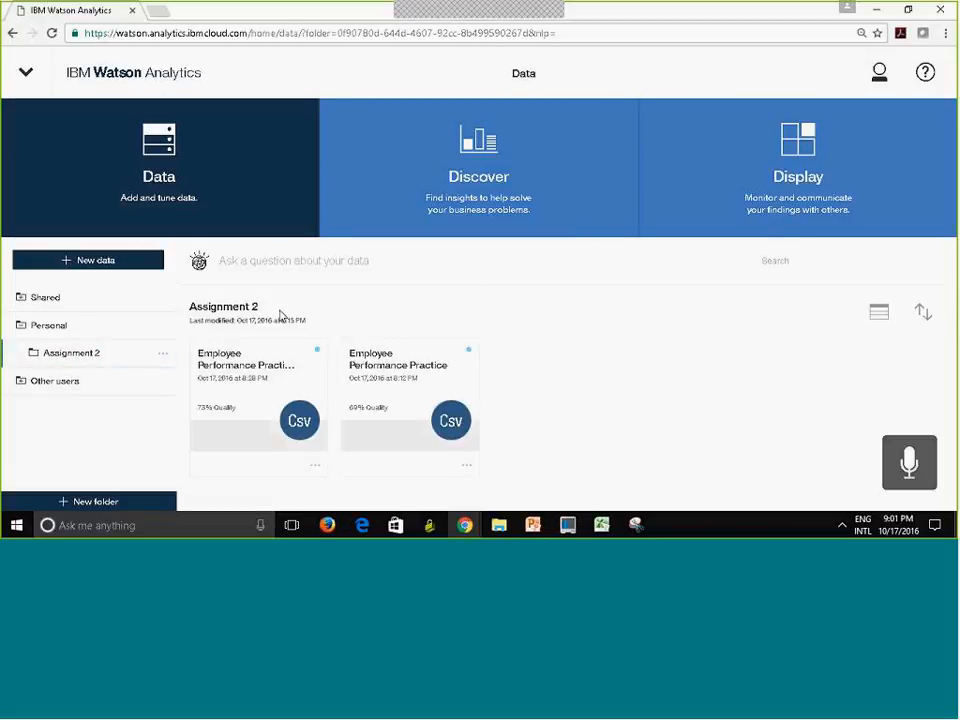
{"action": "left_click", "coordinate": [51, 335]}
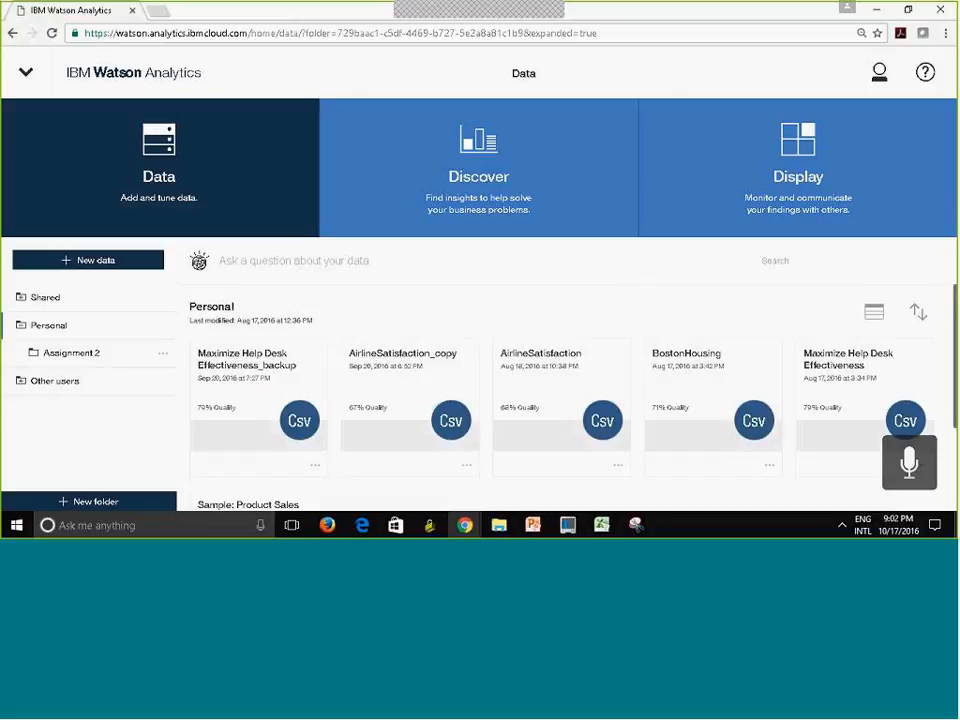
- Import the local file telescope.csv from the Datasets folder as new data in the Personal folder
{"action": "left_click", "coordinate": [90, 261]}
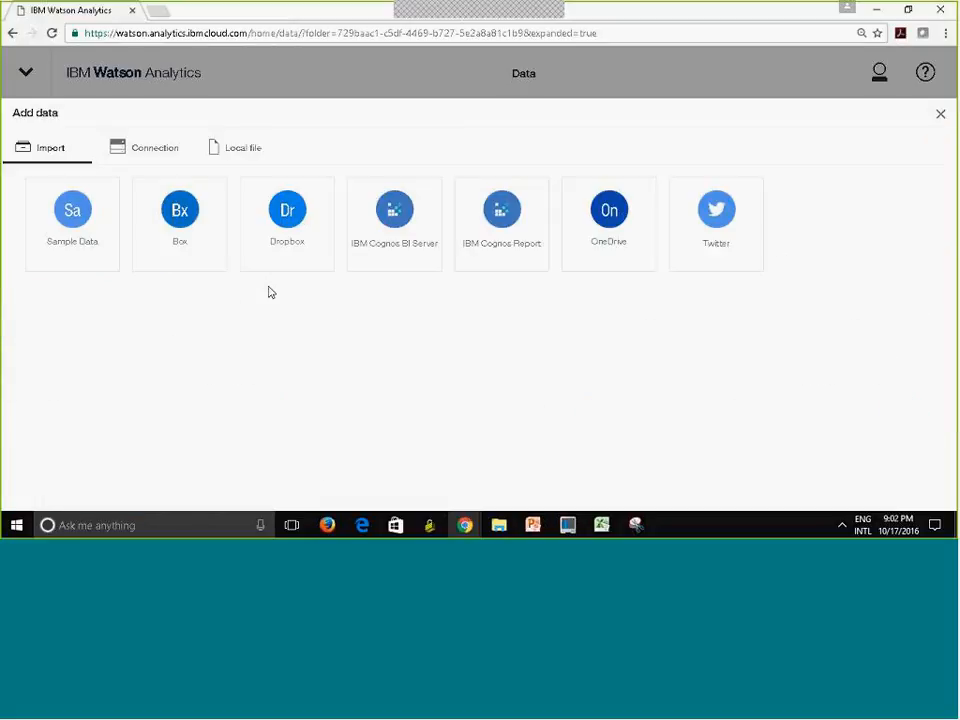
{"action": "left_click", "coordinate": [240, 150]}
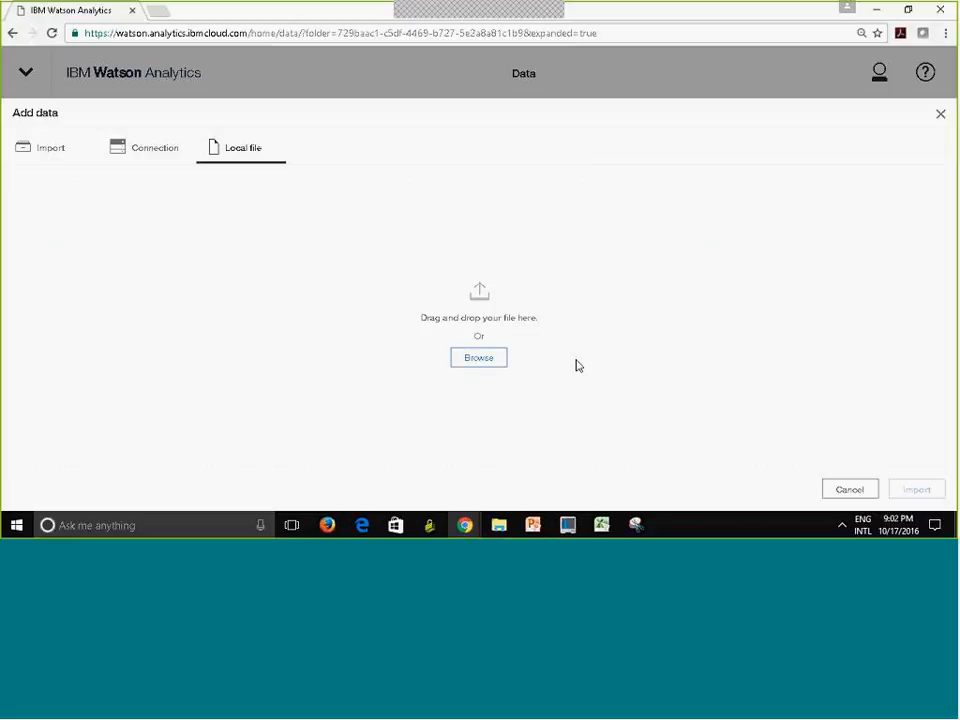
{"action": "left_click", "coordinate": [470, 361]}
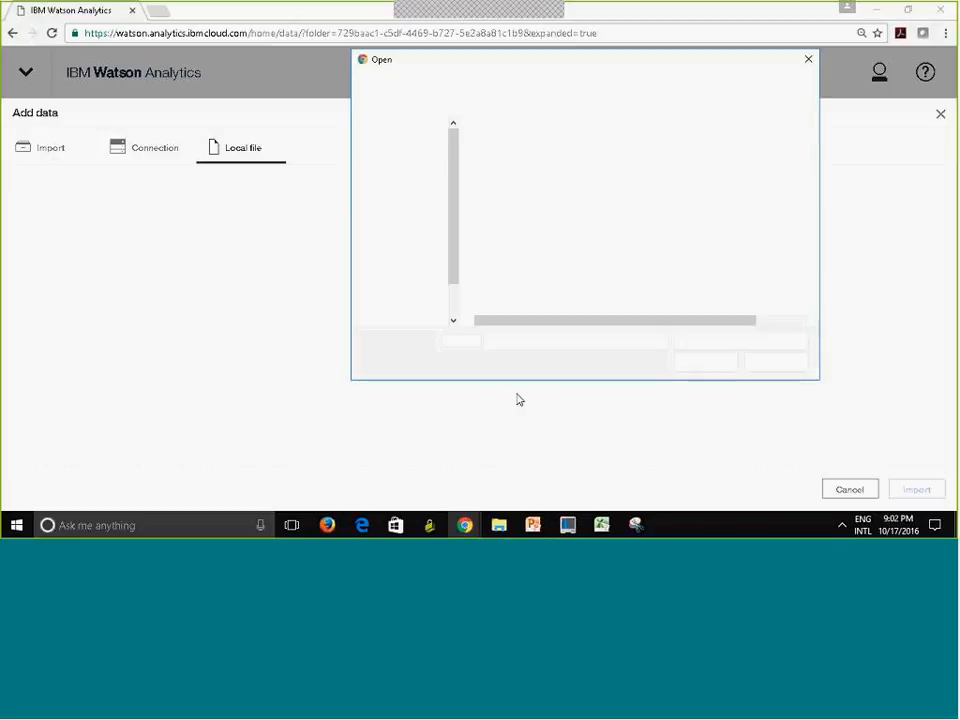
{"action": "left_click_drag", "start_coordinate": [454, 291], "coordinate": [467, 223]}
{"action": "left_click", "coordinate": [429, 260]}
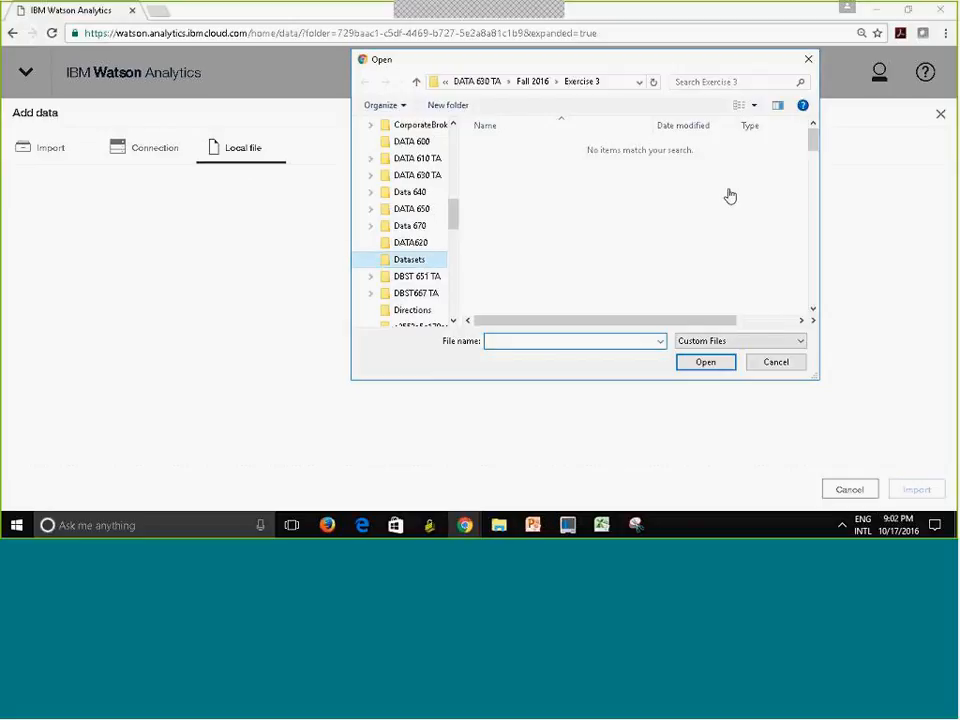
{"action": "left_click_drag", "start_coordinate": [816, 147], "coordinate": [818, 192]}
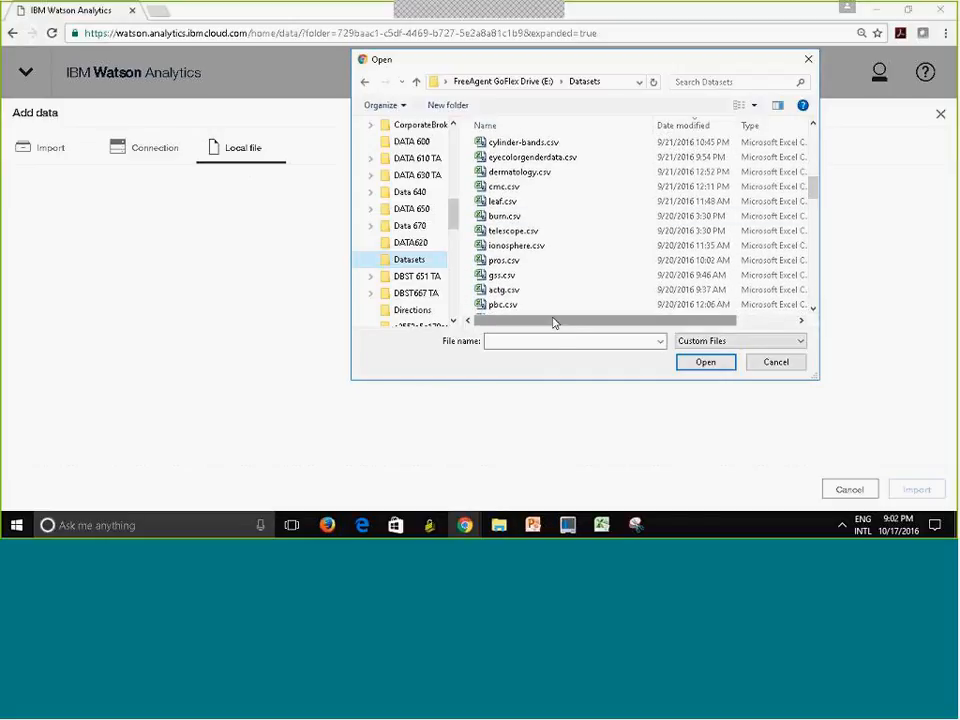
{"action": "left_click", "coordinate": [512, 231]}
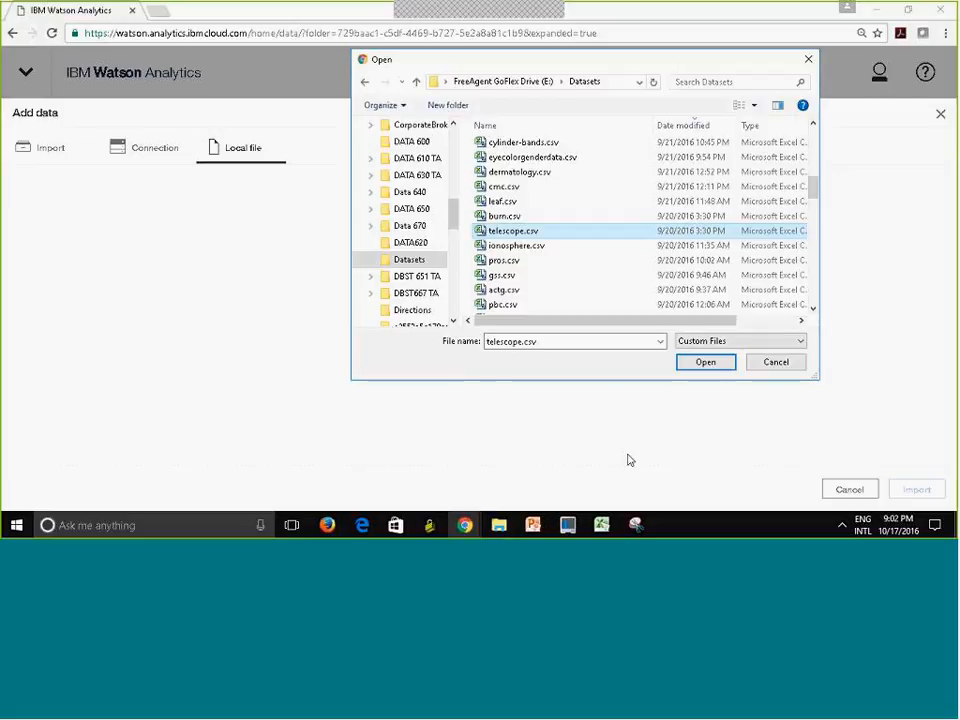
{"action": "left_click", "coordinate": [706, 364]}
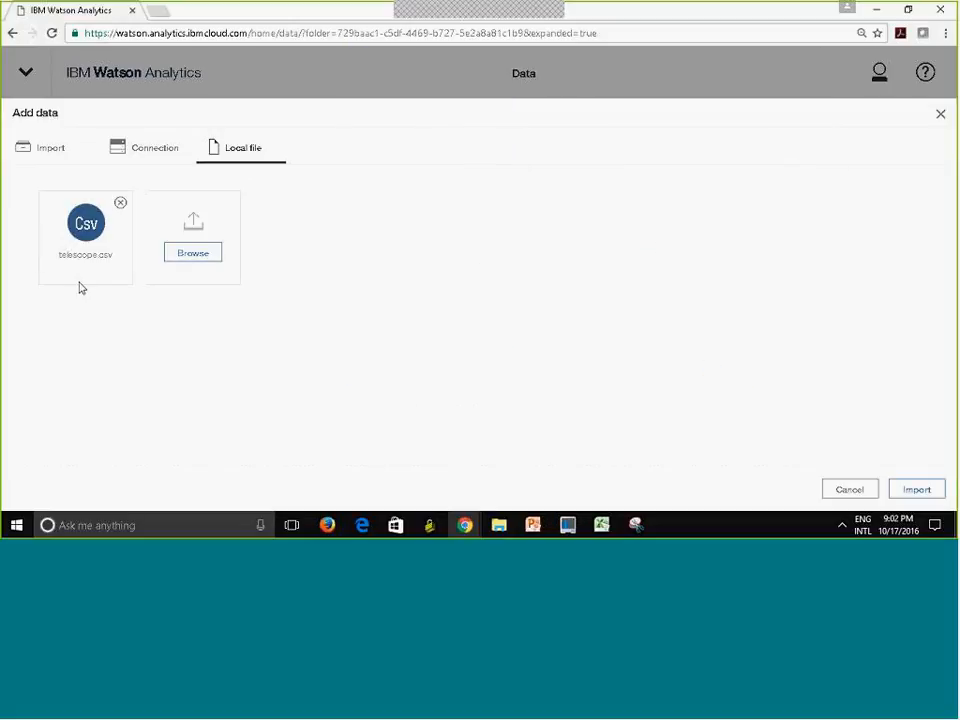
{"action": "left_click", "coordinate": [929, 490]}
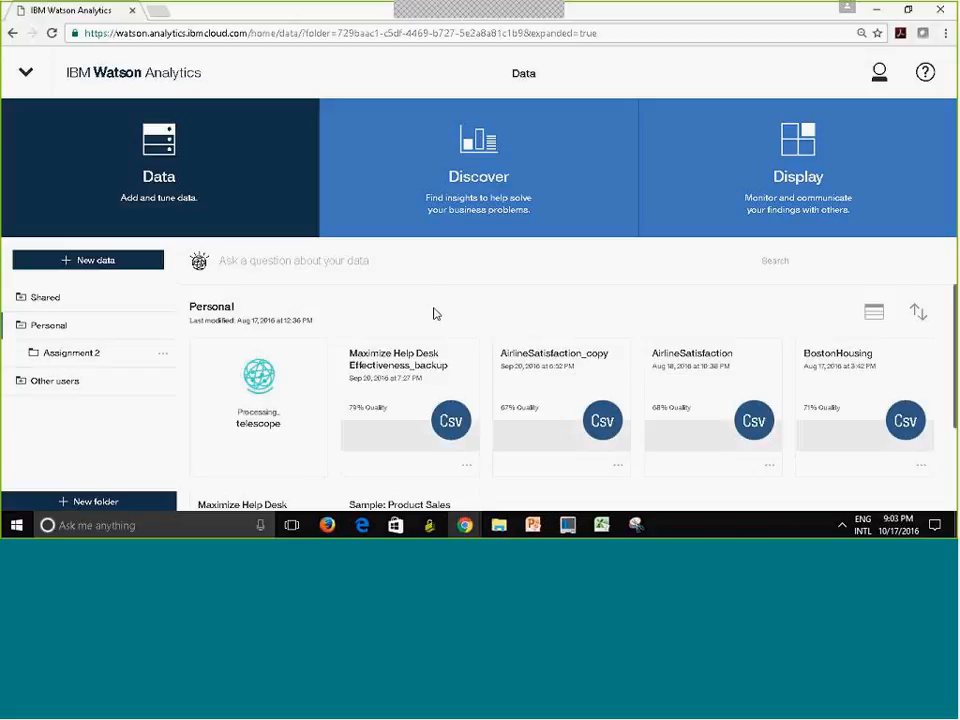
- Expand the Shared data folders and open More Sample Datasets
{"action": "left_click", "coordinate": [24, 298]}
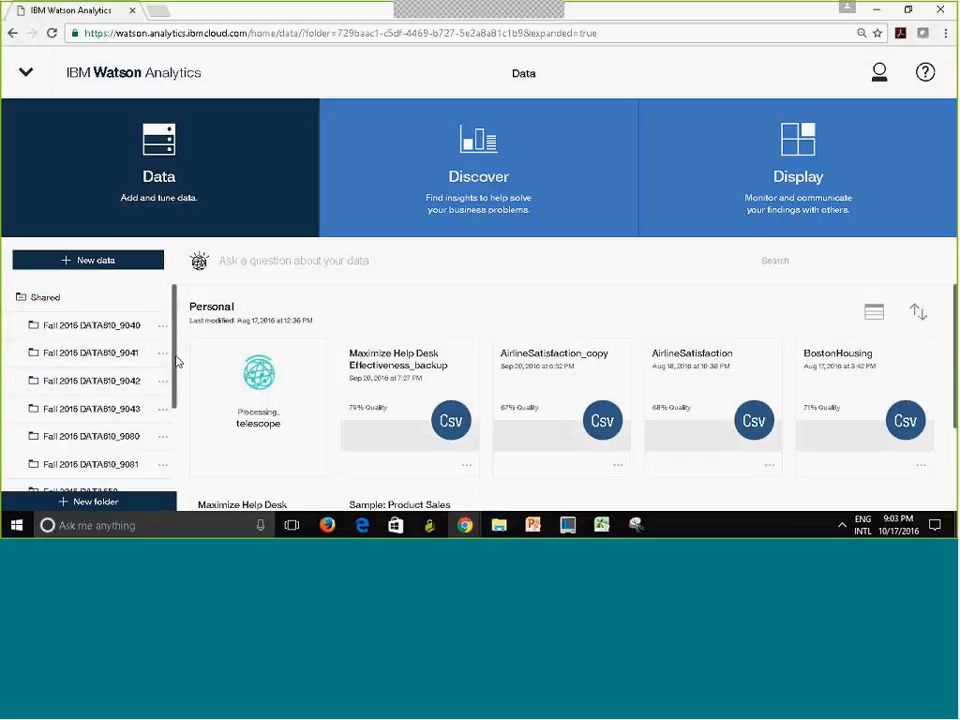
{"action": "left_click_drag", "start_coordinate": [177, 362], "coordinate": [178, 456]}
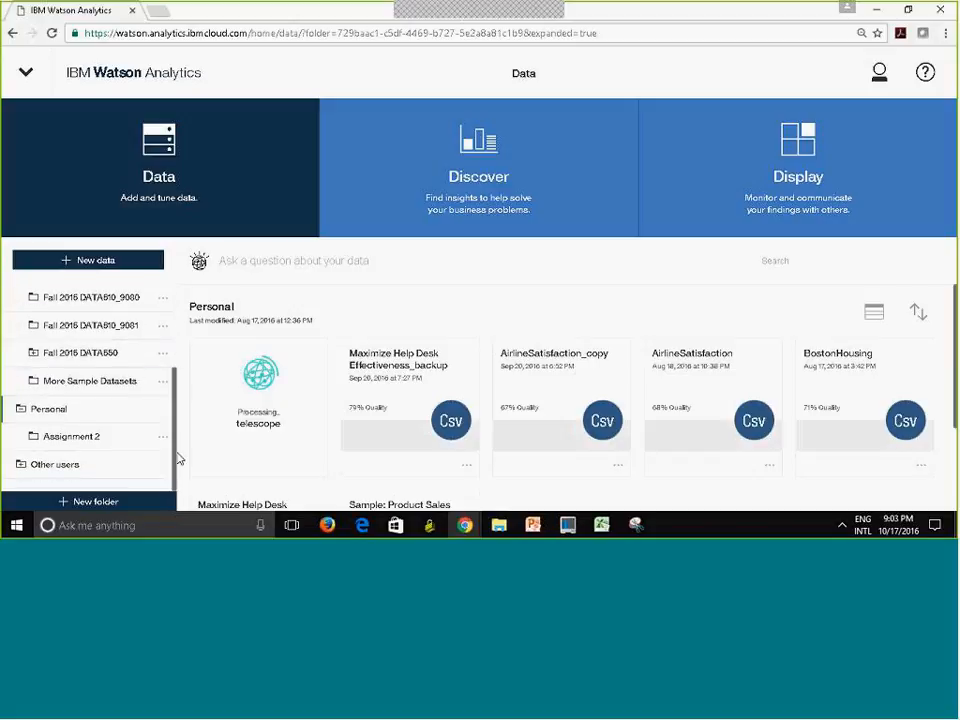
{"action": "left_click", "coordinate": [85, 386]}
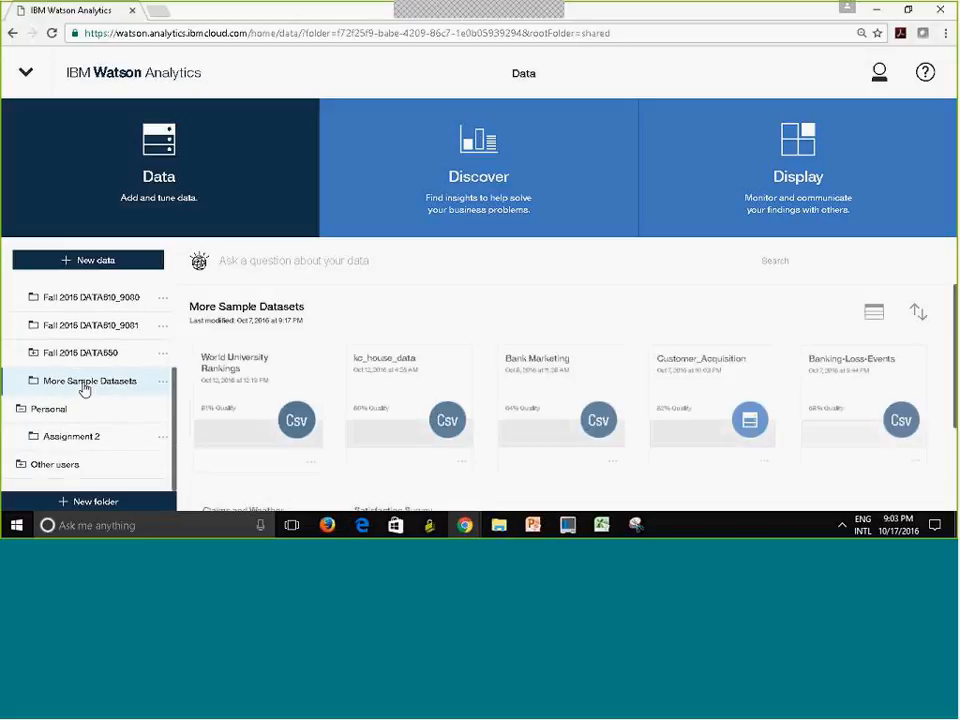
- Rename the World University Rankings dataset as World University Rankings Copy
{"action": "left_click", "coordinate": [315, 467]}
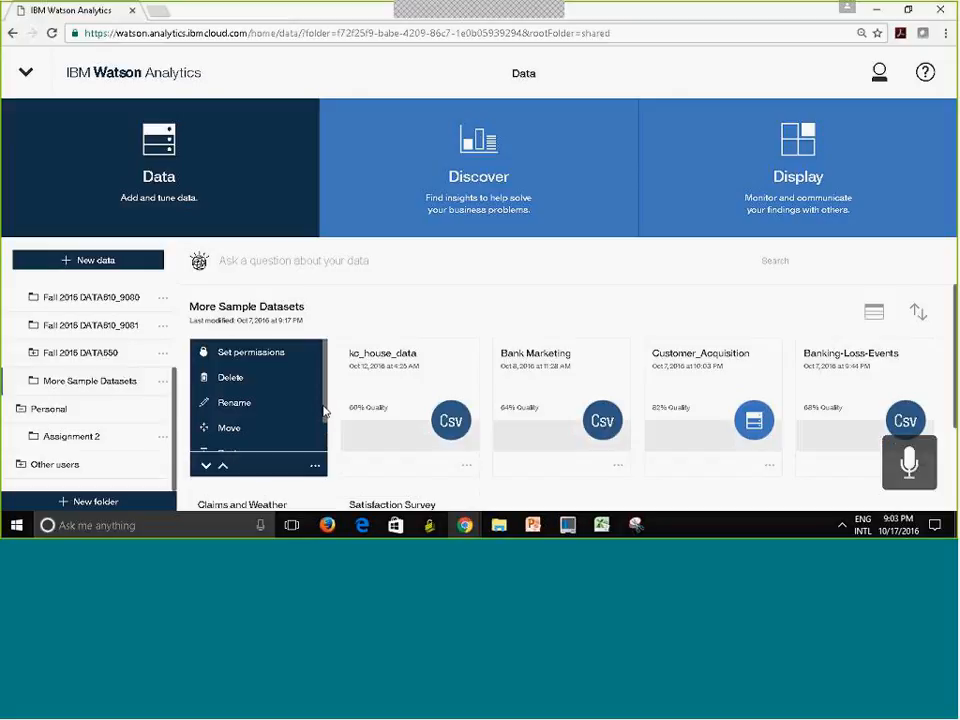
{"action": "left_click", "coordinate": [242, 404]}
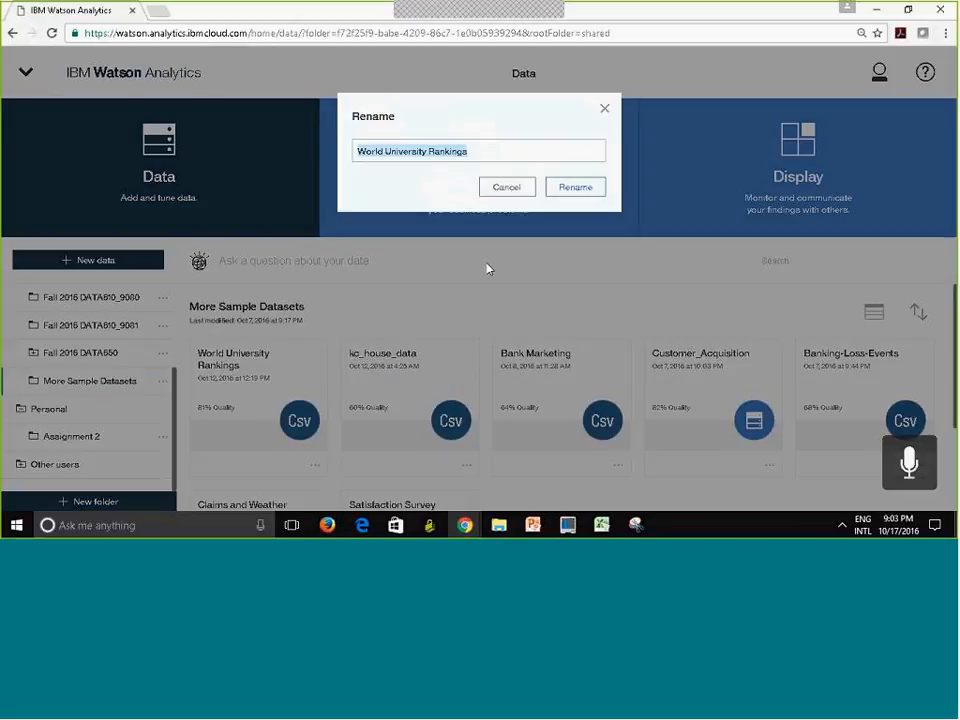
{"action": "left_click", "coordinate": [479, 156]}
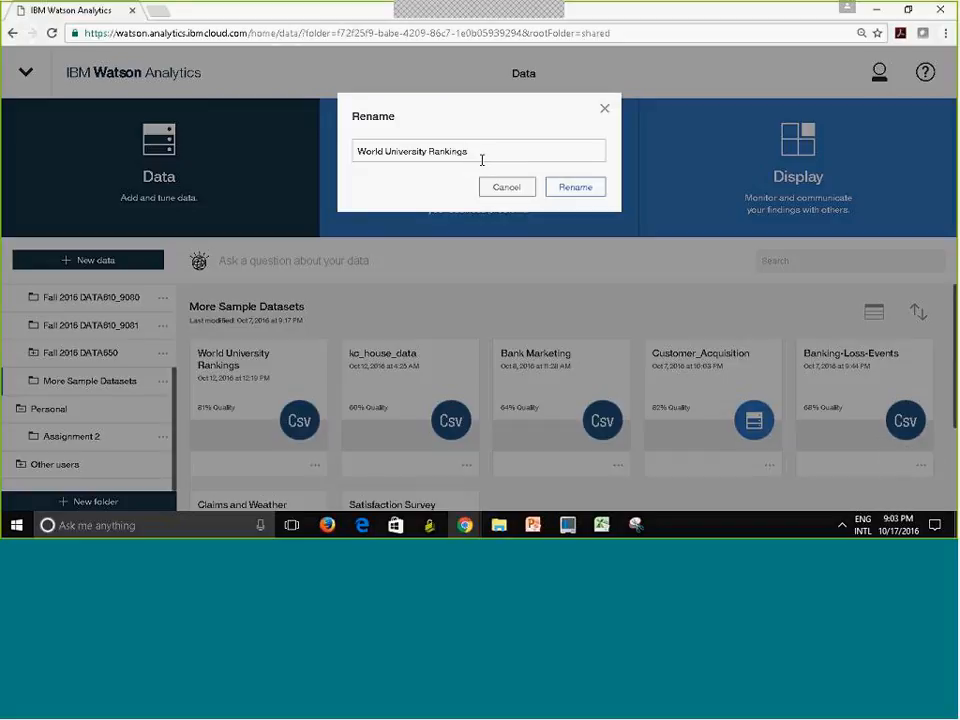
{"action": "type", "text": "Copy"}
{"action": "left_click", "coordinate": [588, 191]}
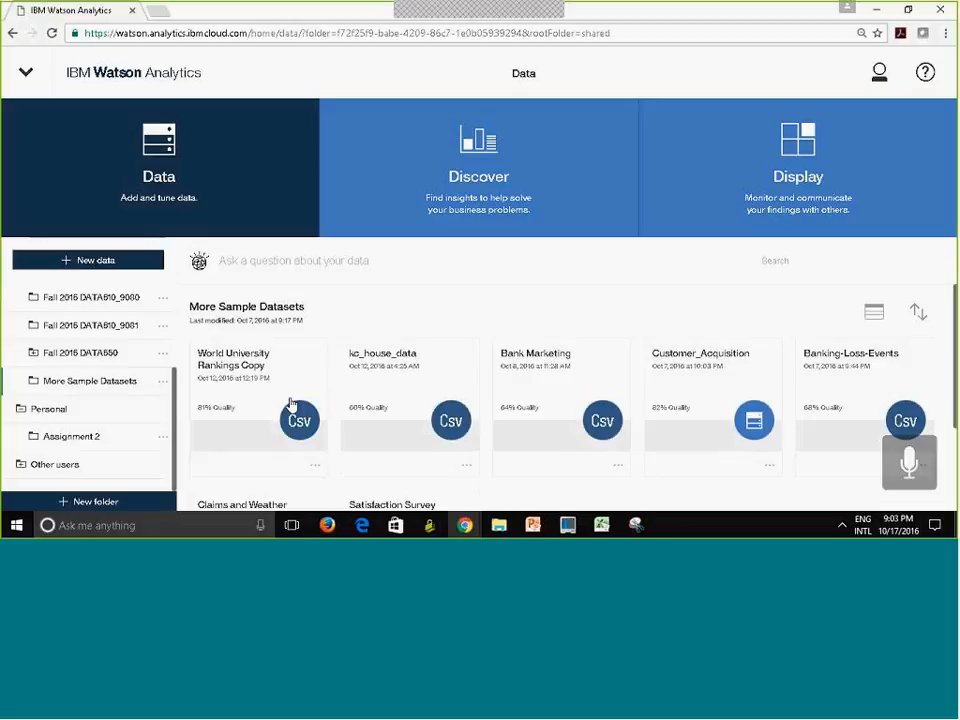
- Open the World University Rankings Copy dataset for refining
{"action": "double_click", "coordinate": [313, 474]}
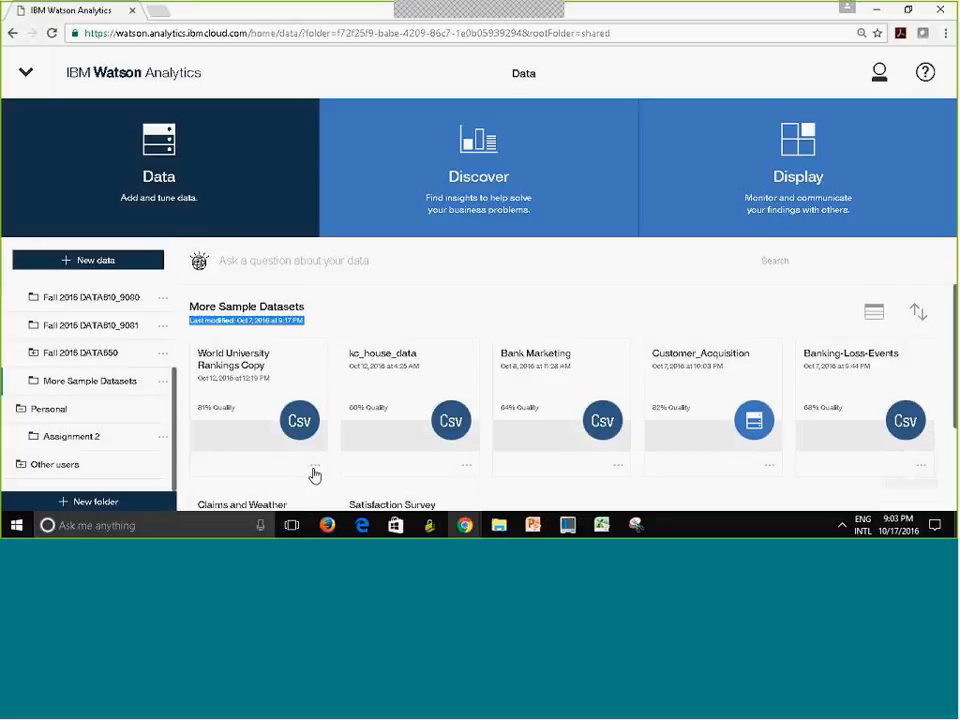
{"action": "left_click", "coordinate": [314, 470]}
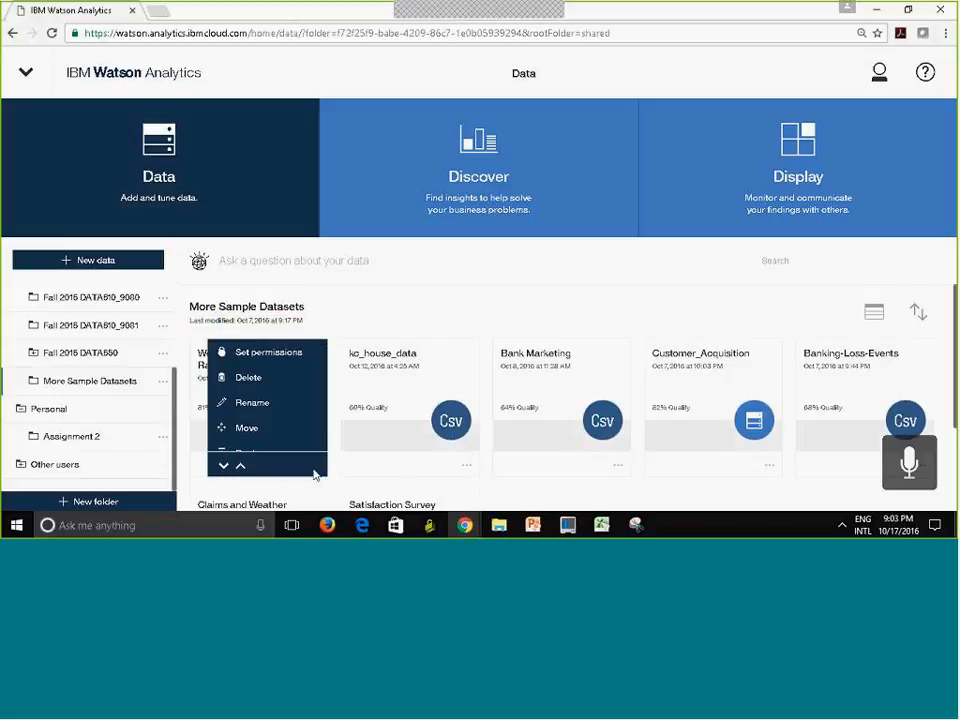
{"action": "left_click_drag", "start_coordinate": [328, 396], "coordinate": [334, 429]}
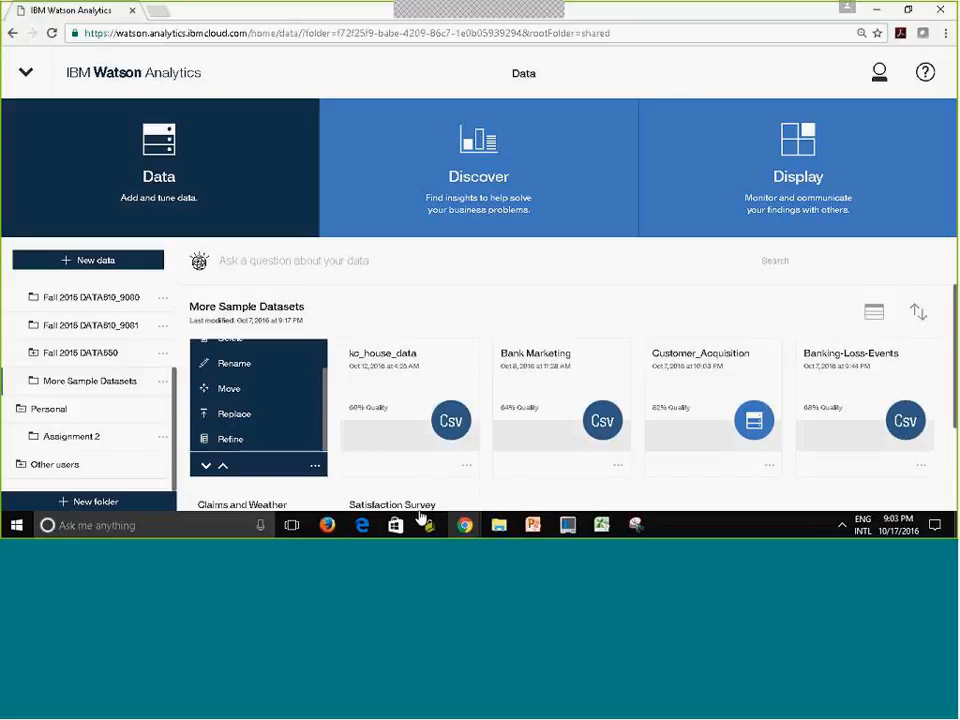
{"action": "left_click", "coordinate": [232, 443]}
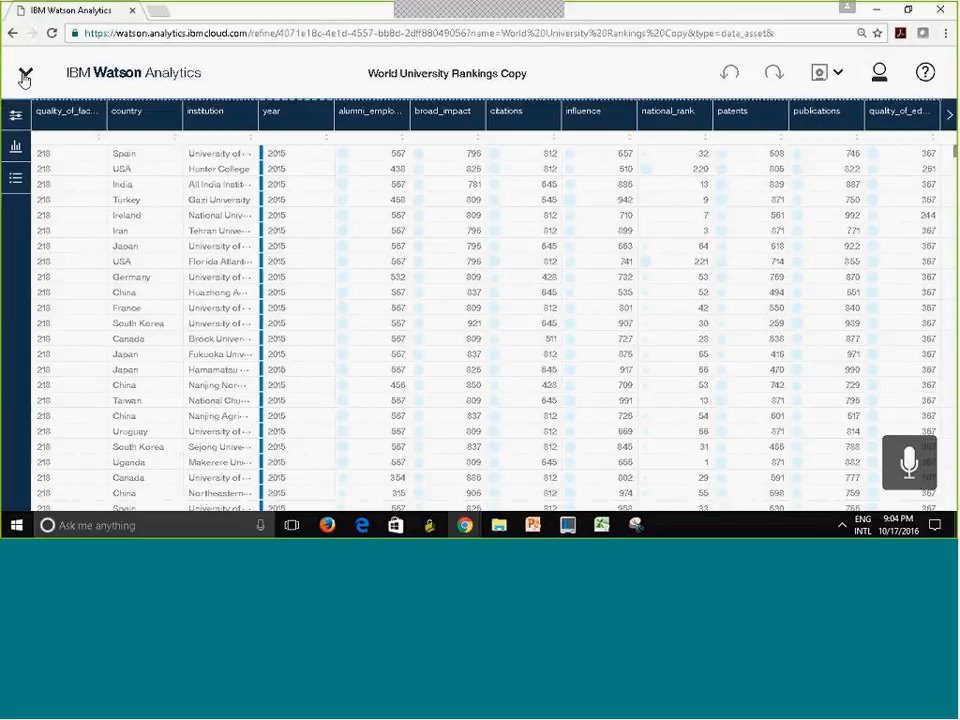
- Try to close the World University Rankings Copy dataset, and return to the home page's More Sample Datasets folder
{"action": "left_click", "coordinate": [24, 70]}
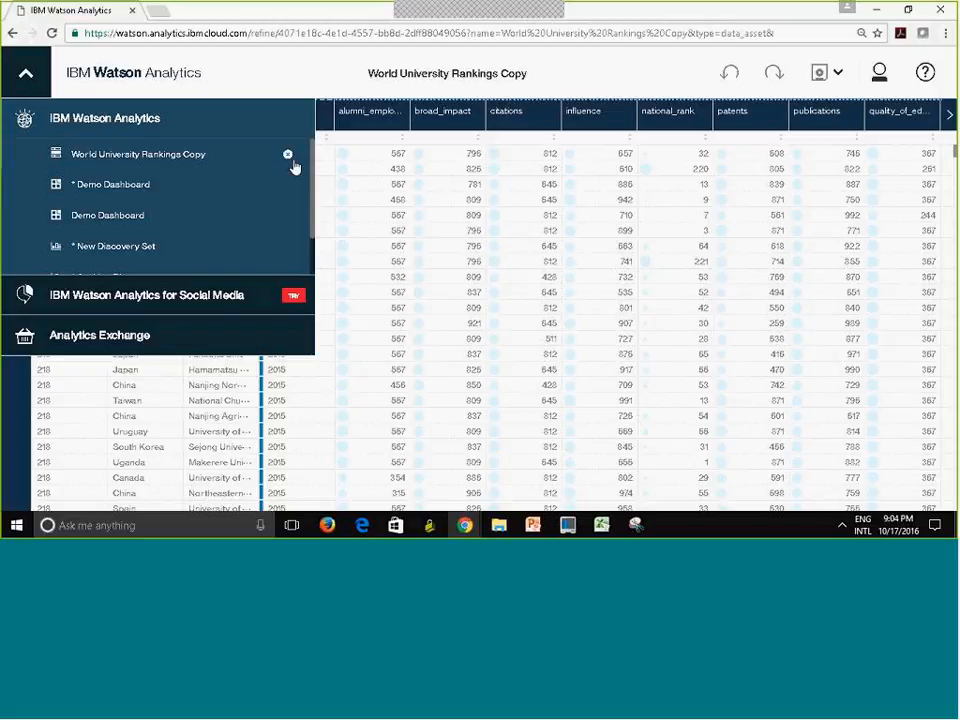
{"action": "scroll", "coordinate": [289, 163], "scroll_direction": "down", "scroll_amount": 1}
{"action": "left_click", "coordinate": [288, 160]}
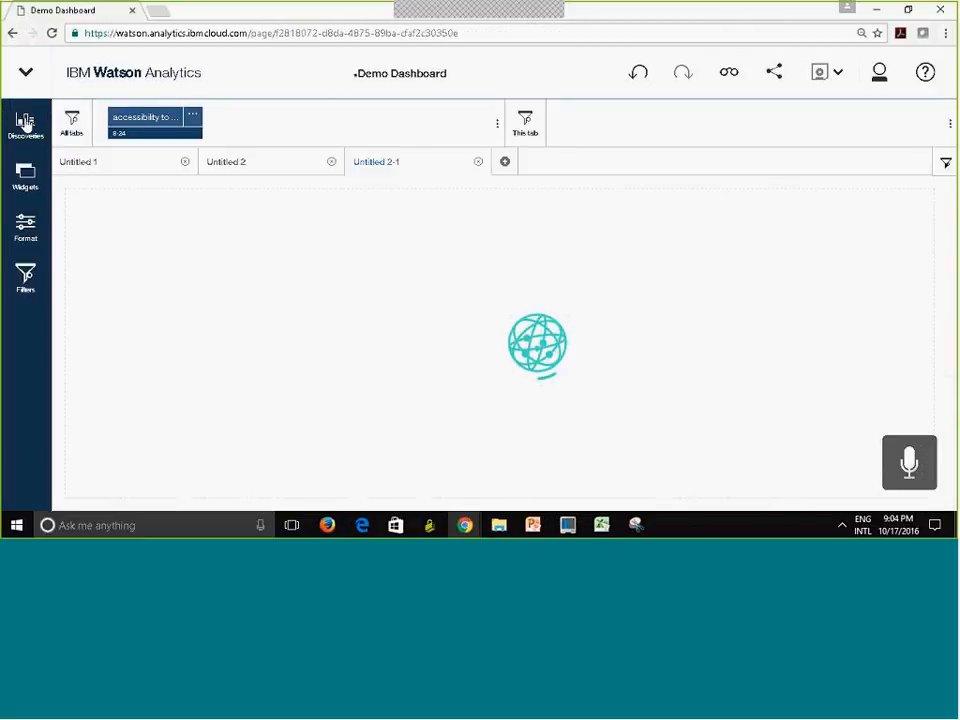
{"action": "left_click", "coordinate": [24, 76]}
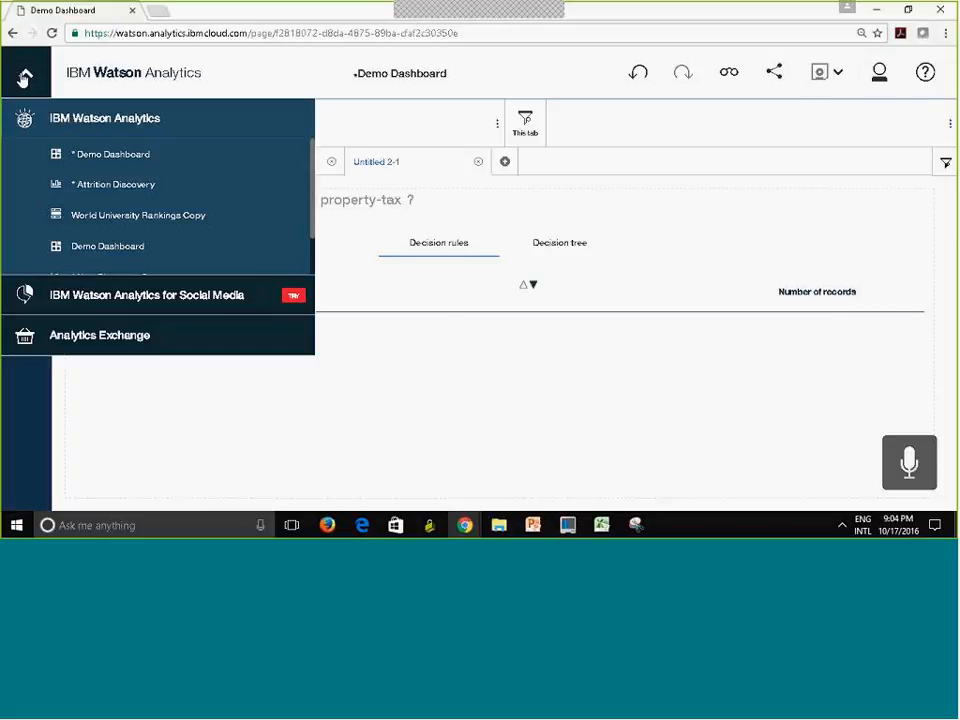
{"action": "left_click", "coordinate": [83, 120]}
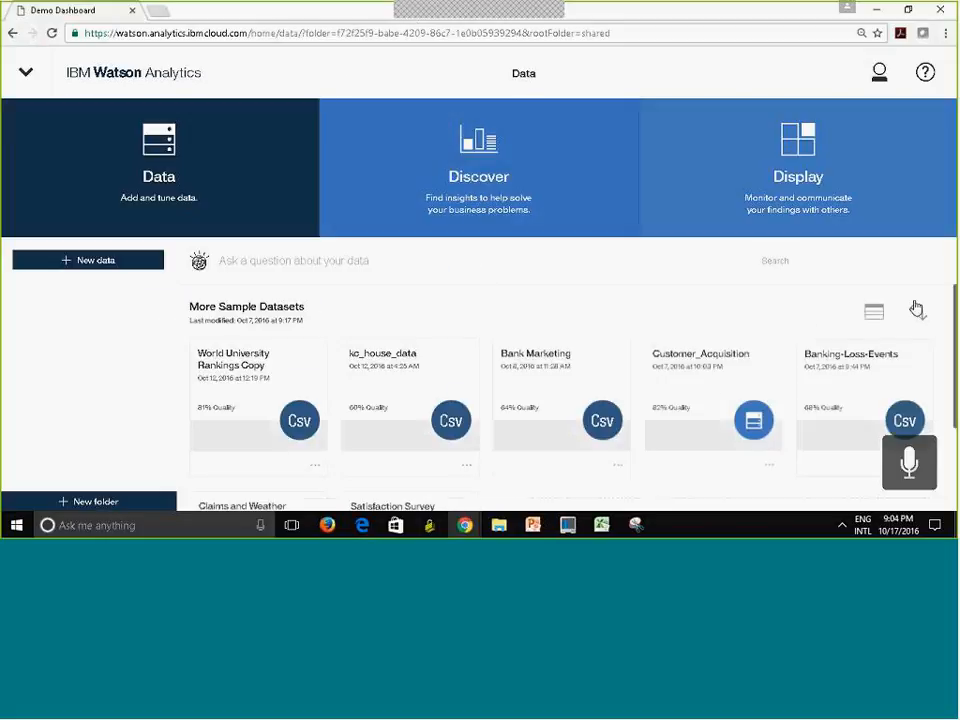
- Delete the World University Rankings Copy dataset from More Sample Datasets and confirm the deletion
{"action": "left_click", "coordinate": [315, 466]}
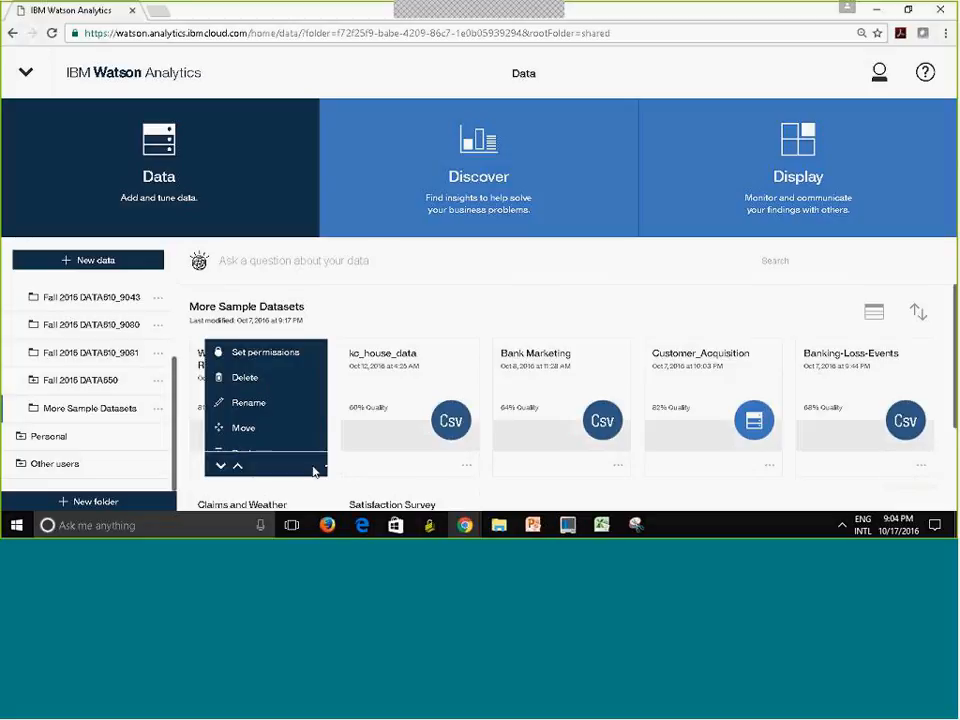
{"action": "left_click", "coordinate": [250, 386]}
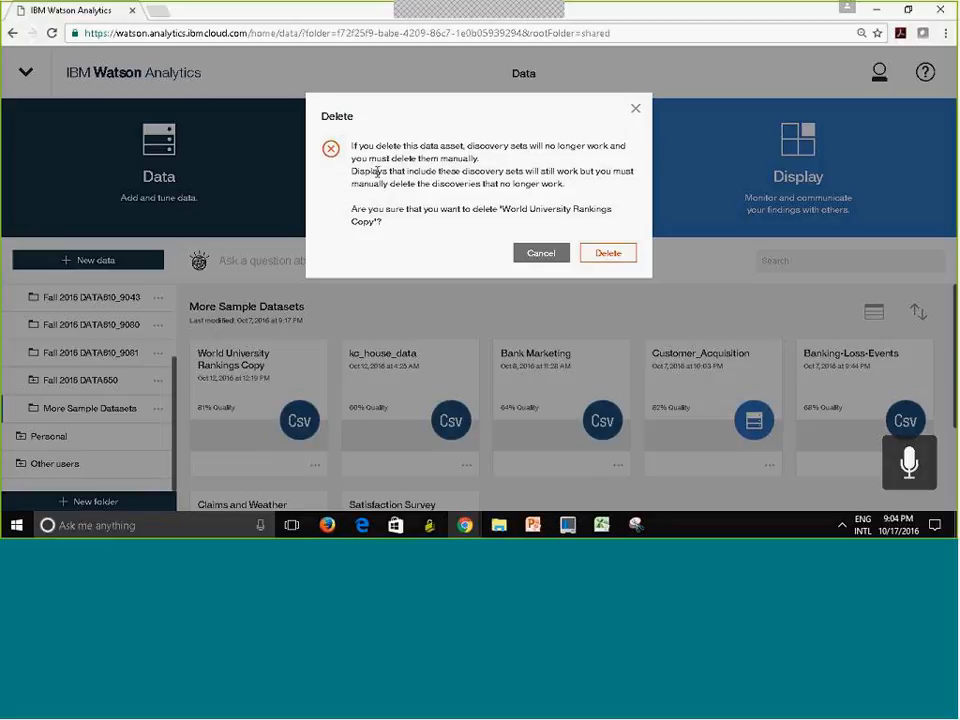
{"action": "left_click", "coordinate": [608, 255]}
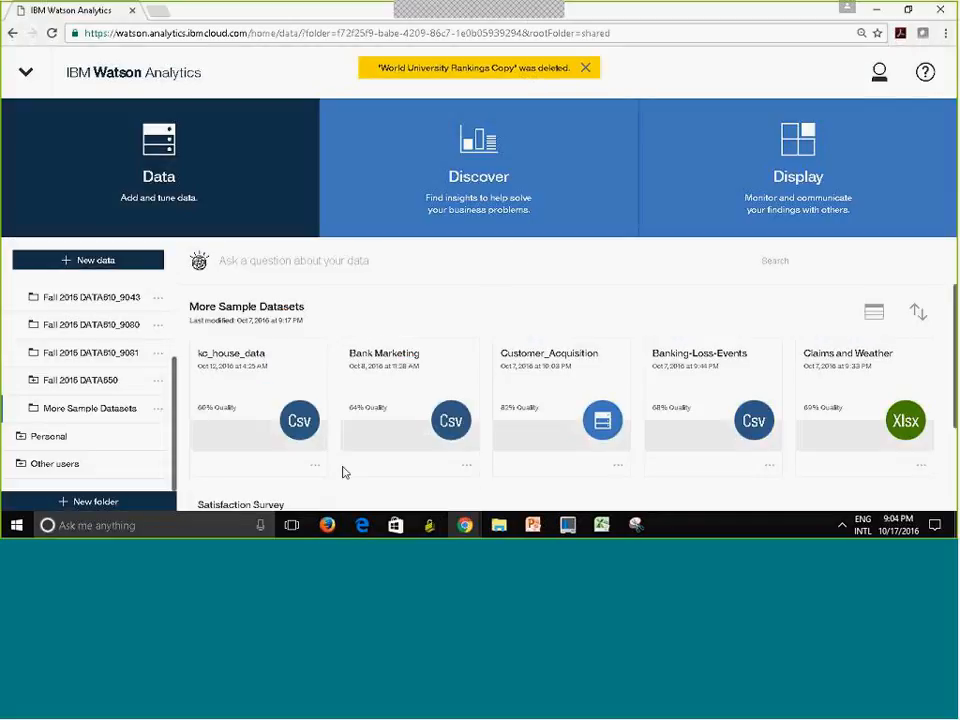
- Open the kc_house_data dataset from the More Sample Datasets folder for refining
{"action": "left_click", "coordinate": [316, 468]}
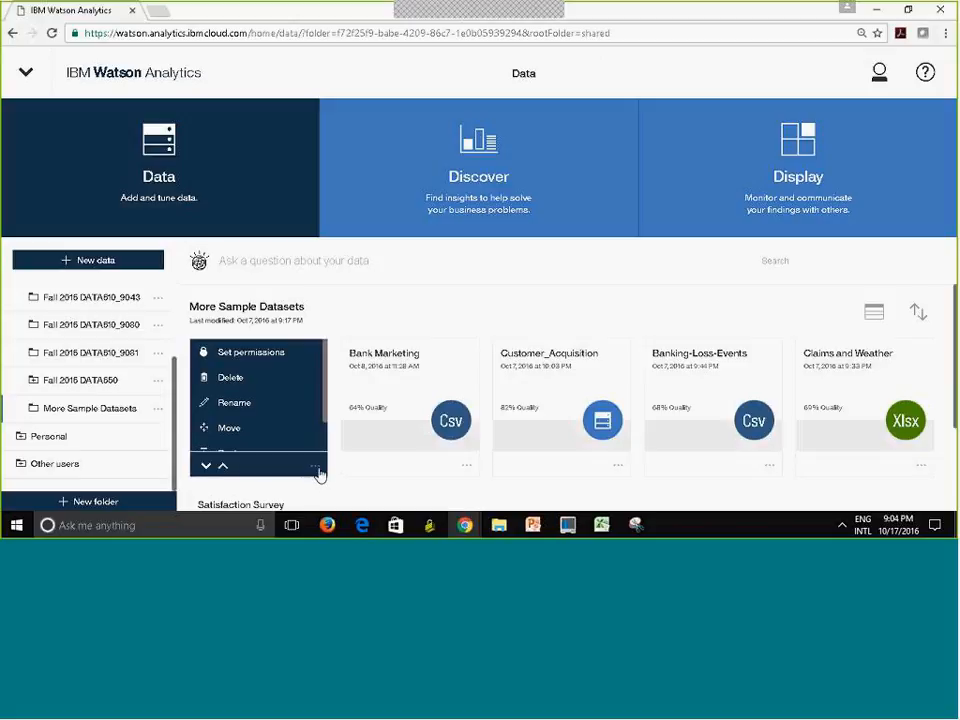
{"action": "left_click_drag", "start_coordinate": [325, 378], "coordinate": [331, 414]}
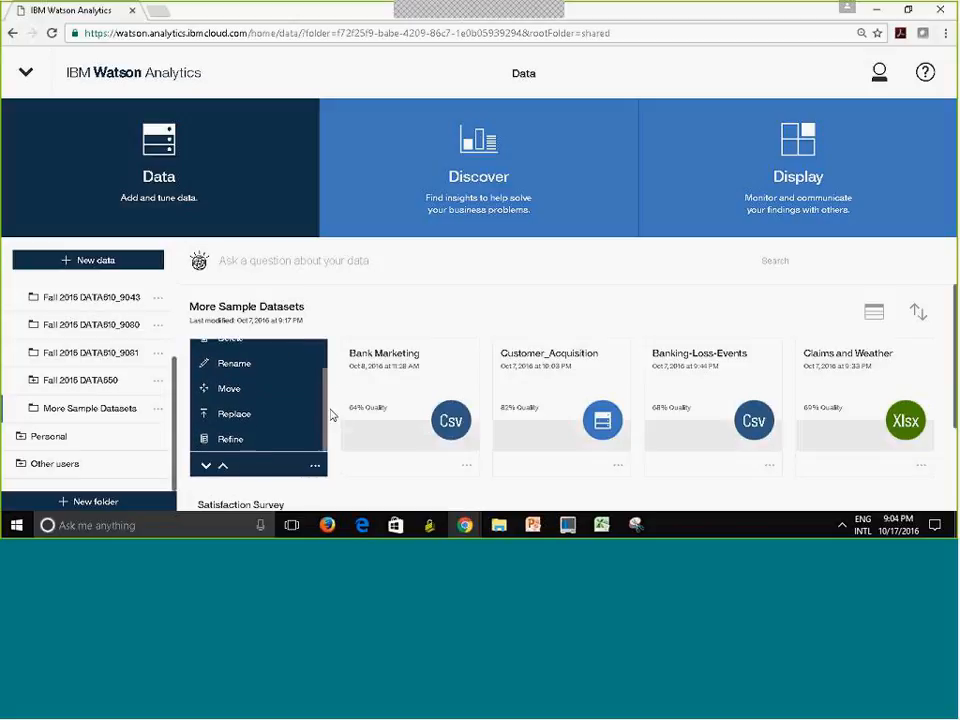
{"action": "left_click", "coordinate": [220, 440]}
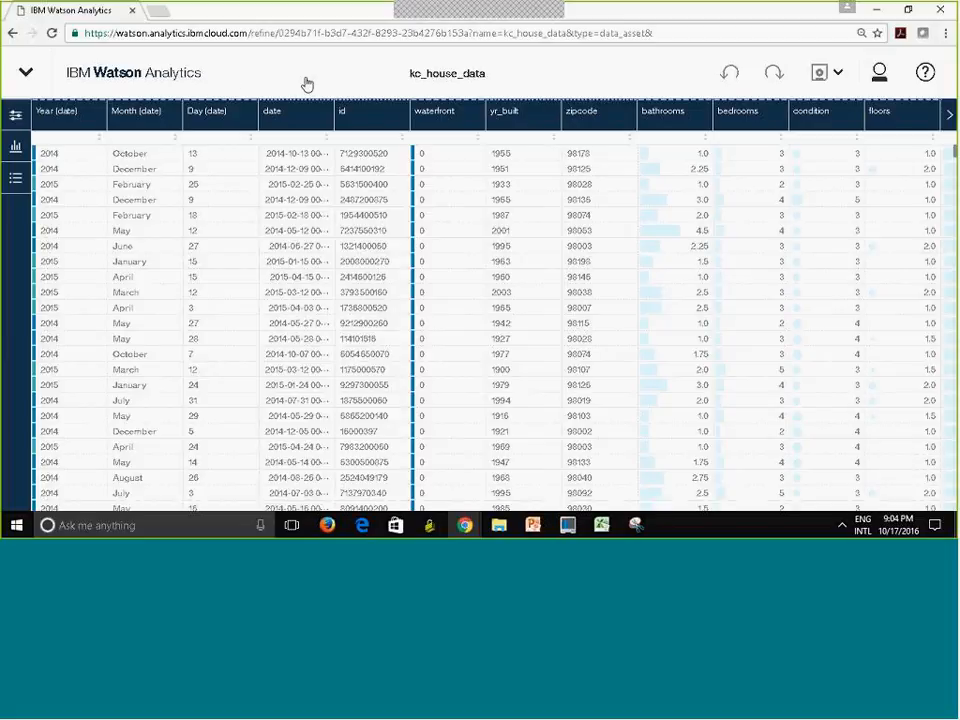
- Save a copy of the dataset as kc_house_data in the Personal folder, inheriting permissions from that folder
{"action": "left_click", "coordinate": [840, 74]}
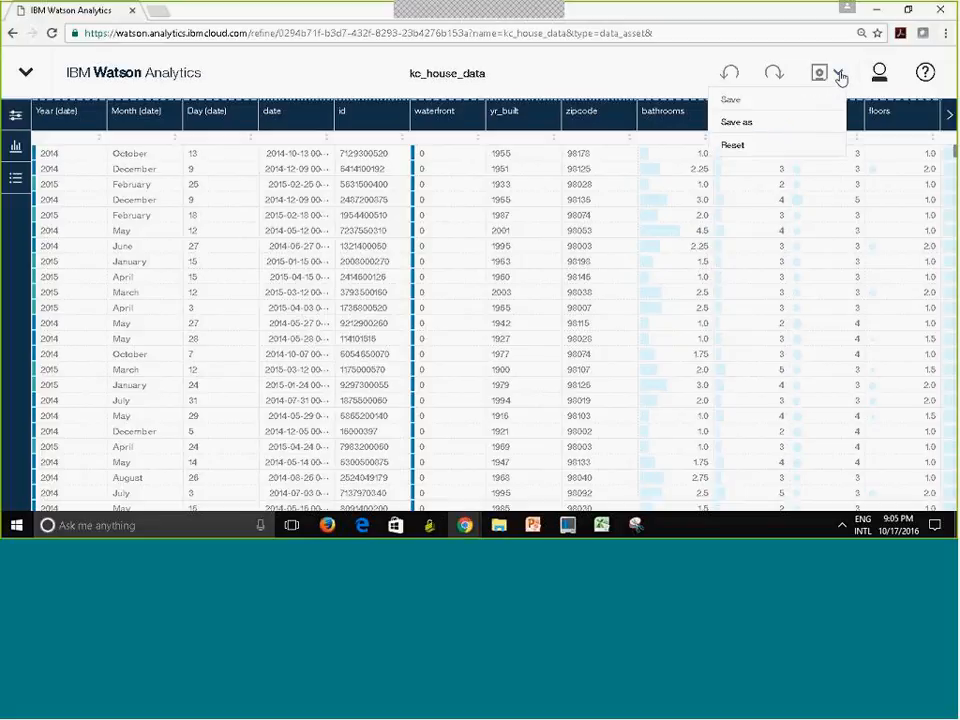
{"action": "left_click", "coordinate": [730, 123]}
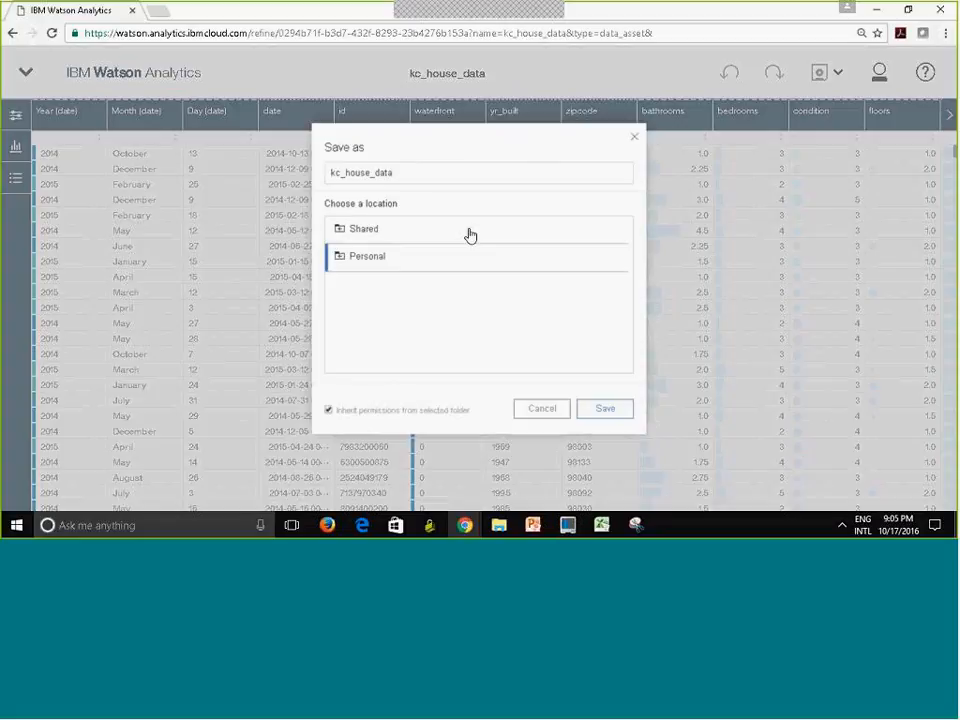
{"action": "left_click", "coordinate": [343, 262]}
{"action": "left_click", "coordinate": [340, 229]}
{"action": "left_click", "coordinate": [340, 256]}
{"action": "left_click", "coordinate": [340, 258]}
{"action": "left_click", "coordinate": [607, 410]}
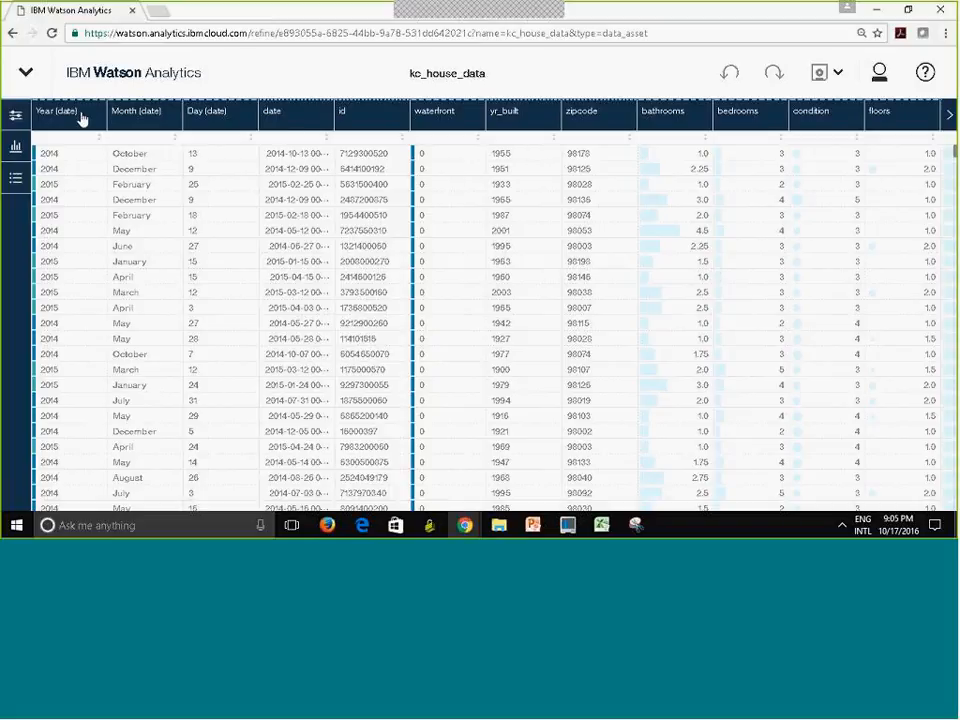
- Switch to the open Demo Dashboard with unsaved changes, and return to the home page
{"action": "left_click", "coordinate": [26, 72]}
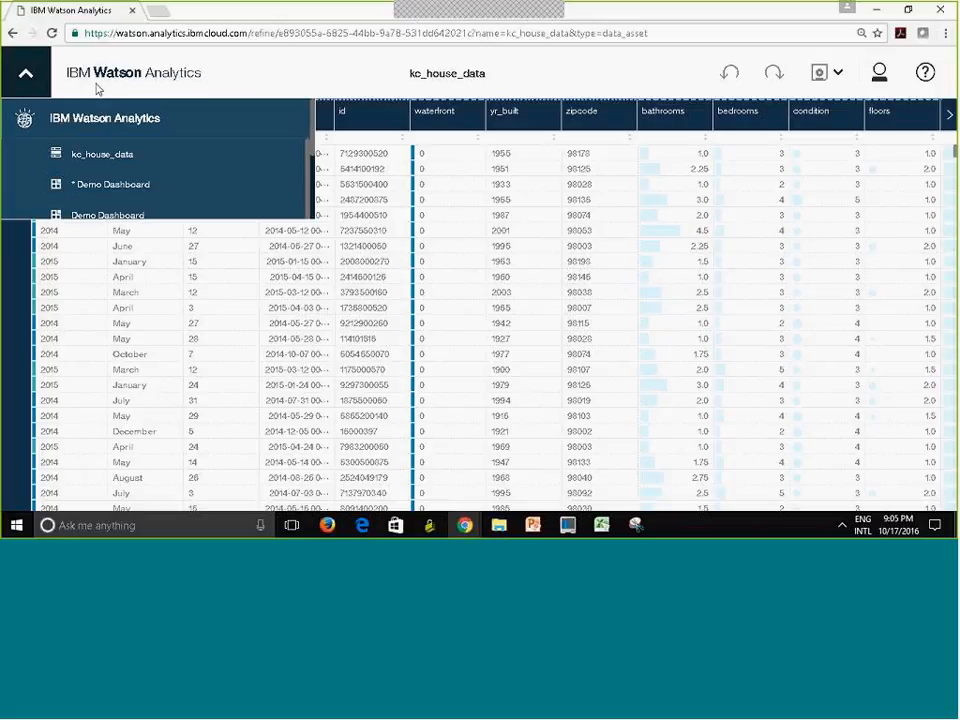
{"action": "left_click", "coordinate": [260, 184]}
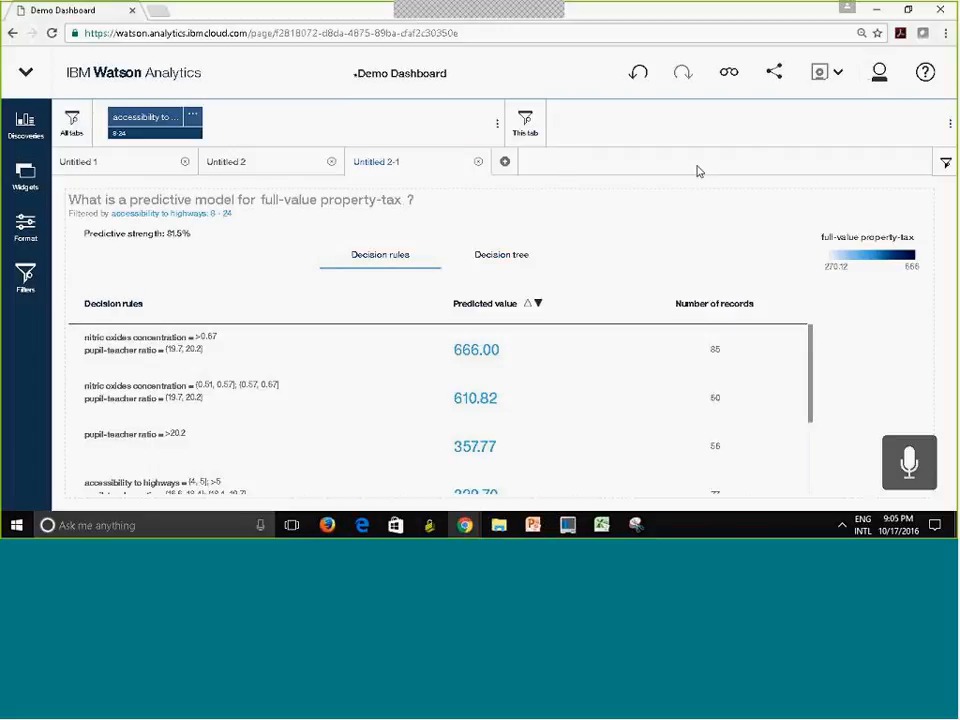
{"action": "left_click", "coordinate": [26, 72]}
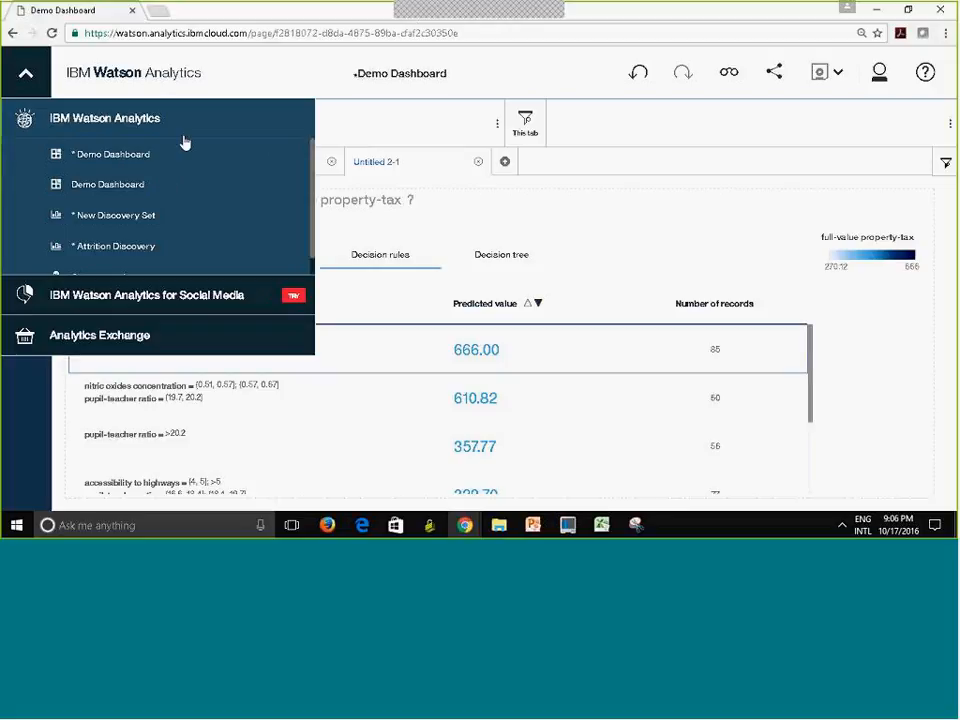
{"action": "left_click", "coordinate": [112, 120]}
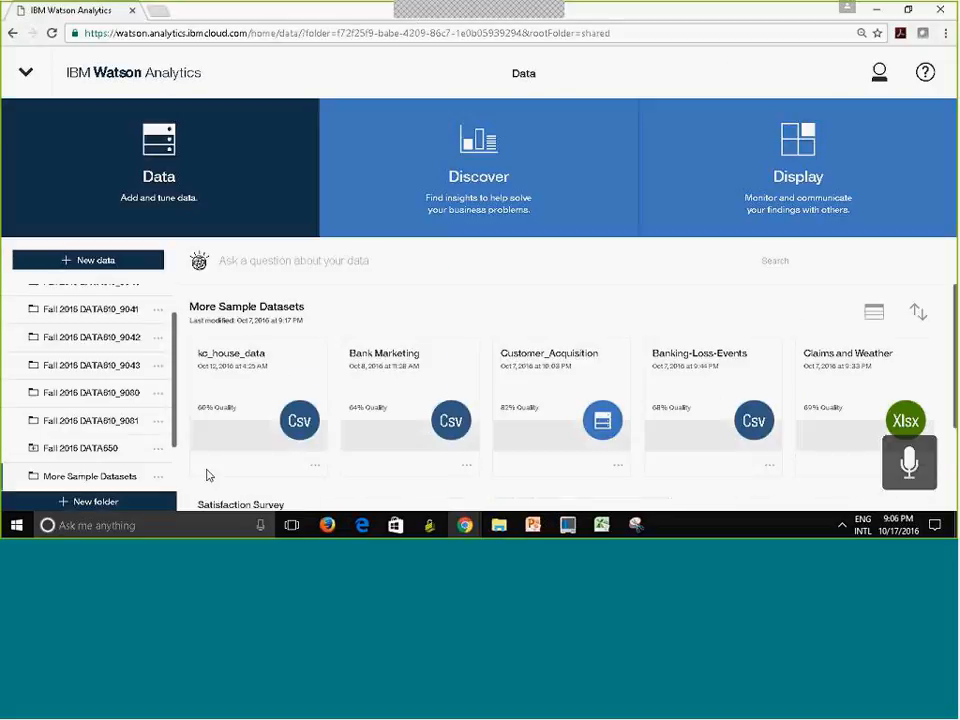
- Browse the shared data folders, opening Fall 2016 DATA610_9080 and the top-level Shared folder to examine their contents
{"action": "left_click_drag", "start_coordinate": [178, 463], "coordinate": [175, 336]}
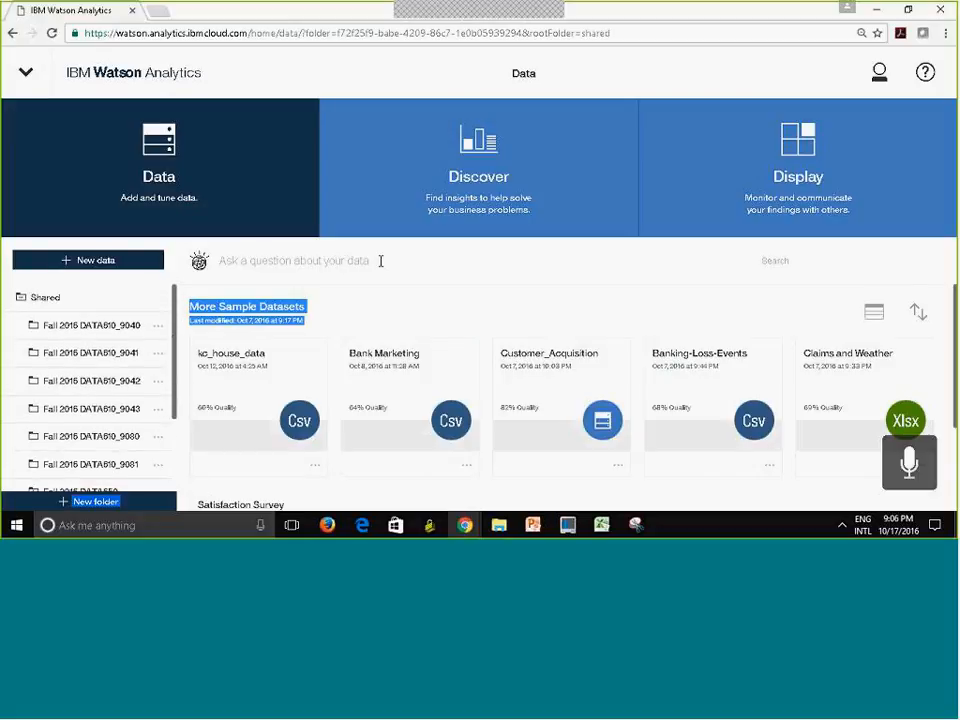
{"action": "left_click", "coordinate": [418, 316]}
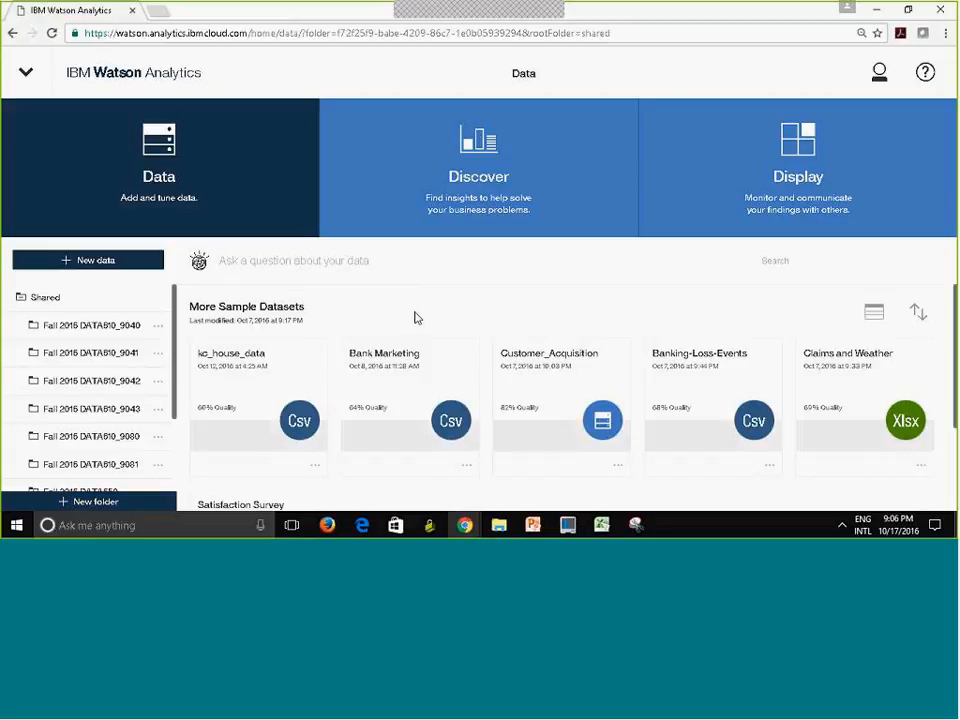
{"action": "left_click_drag", "start_coordinate": [176, 368], "coordinate": [193, 448]}
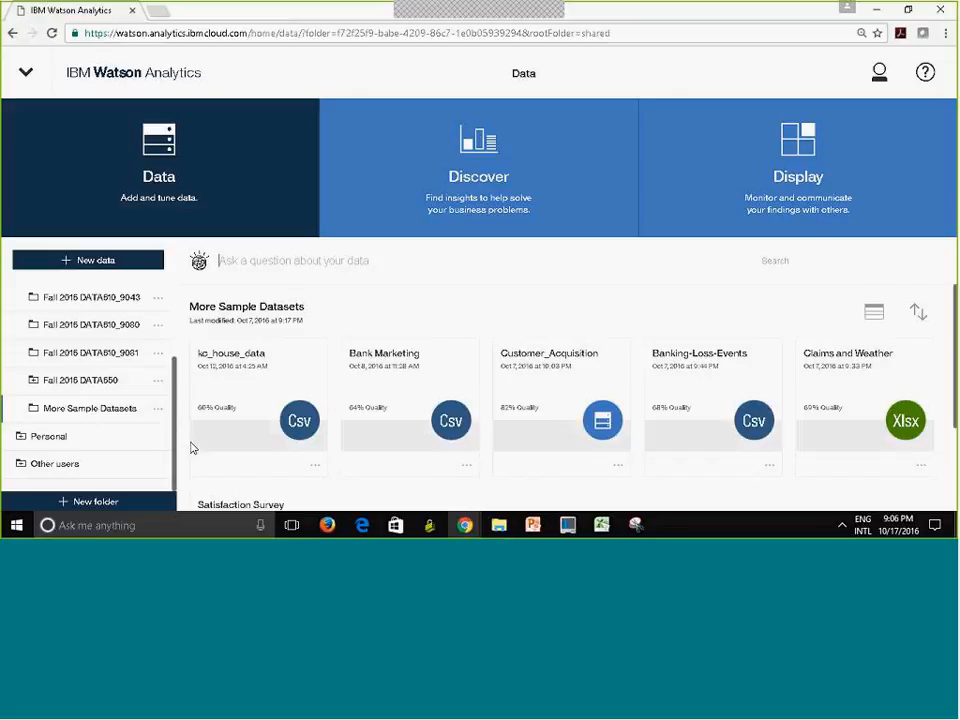
{"action": "left_click", "coordinate": [61, 332]}
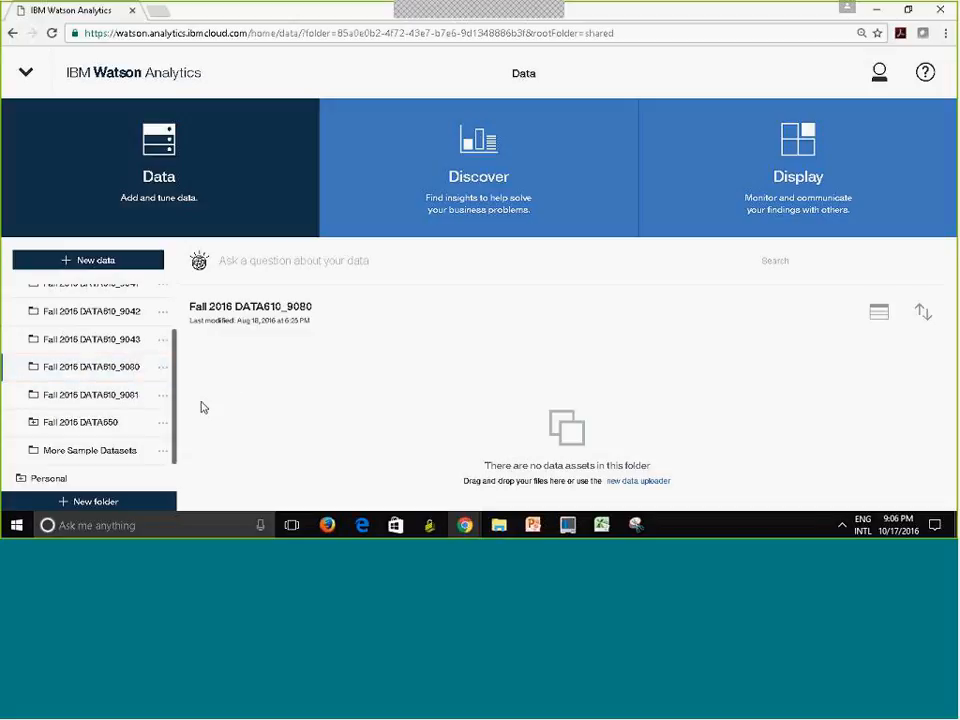
{"action": "left_click_drag", "start_coordinate": [172, 427], "coordinate": [180, 300]}
{"action": "left_click", "coordinate": [247, 404]}
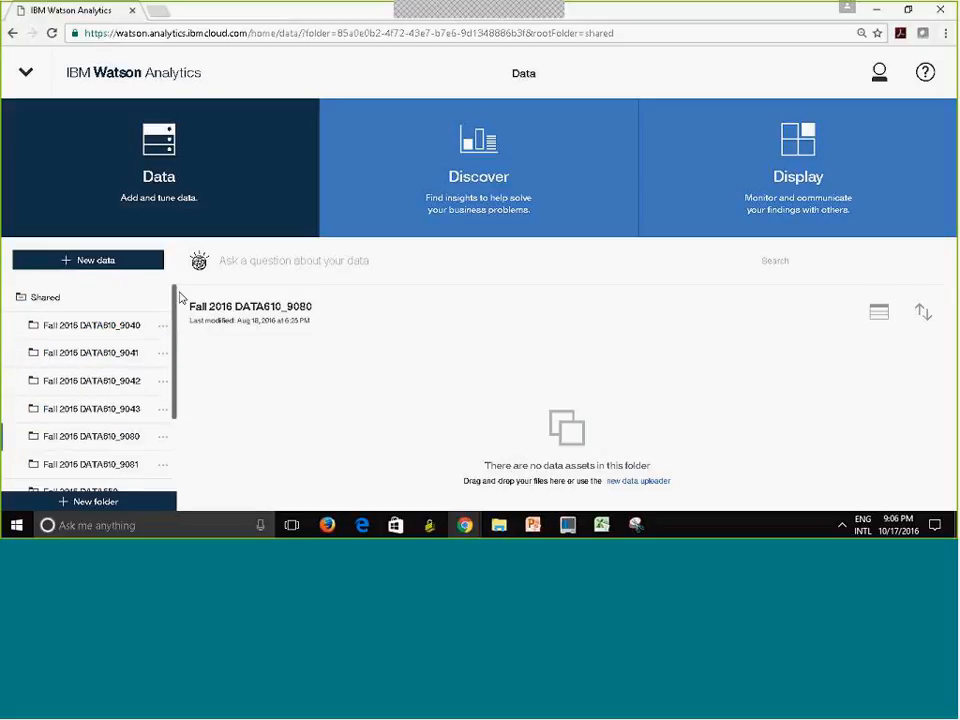
{"action": "left_click", "coordinate": [61, 299]}
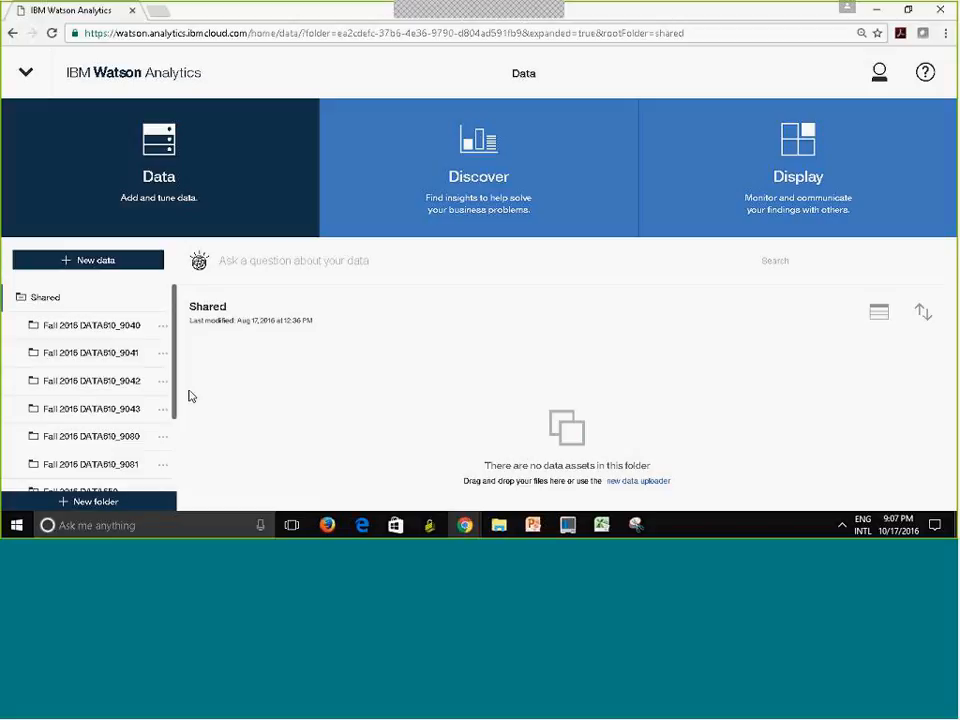
{"action": "mouse_move", "coordinate": [174, 388]}
{"action": "left_mouse_down"}
{"action": "mouse_move", "coordinate": [190, 466]}
{"action": "mouse_move", "coordinate": [176, 392]}
{"action": "left_mouse_up"}
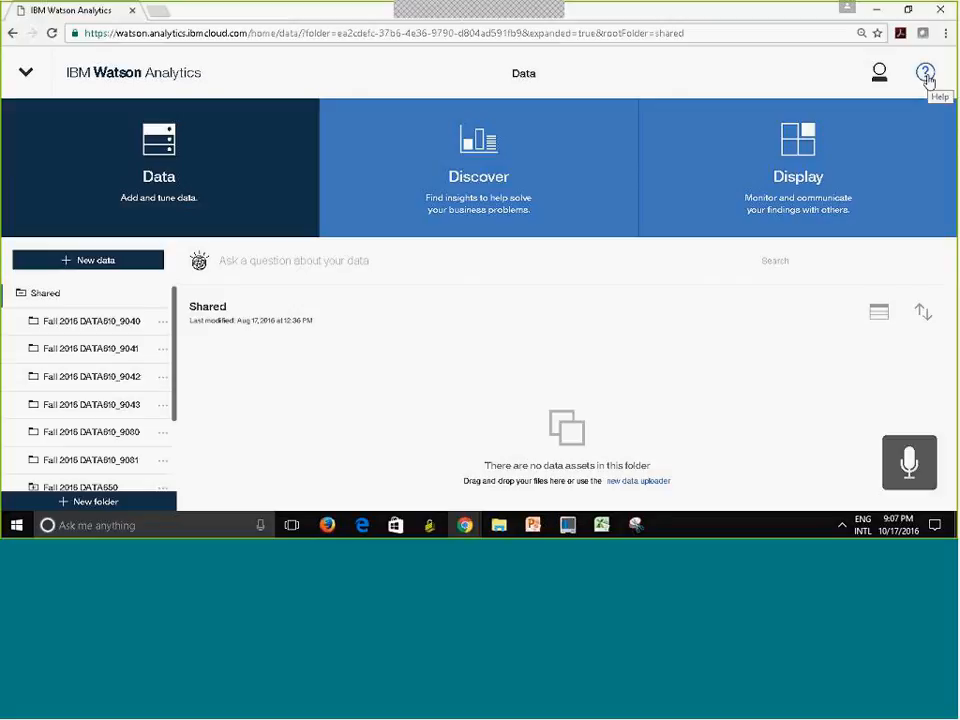
- Open the Welcome to Watson Analytics page of the help documentation
{"action": "left_click", "coordinate": [925, 77]}
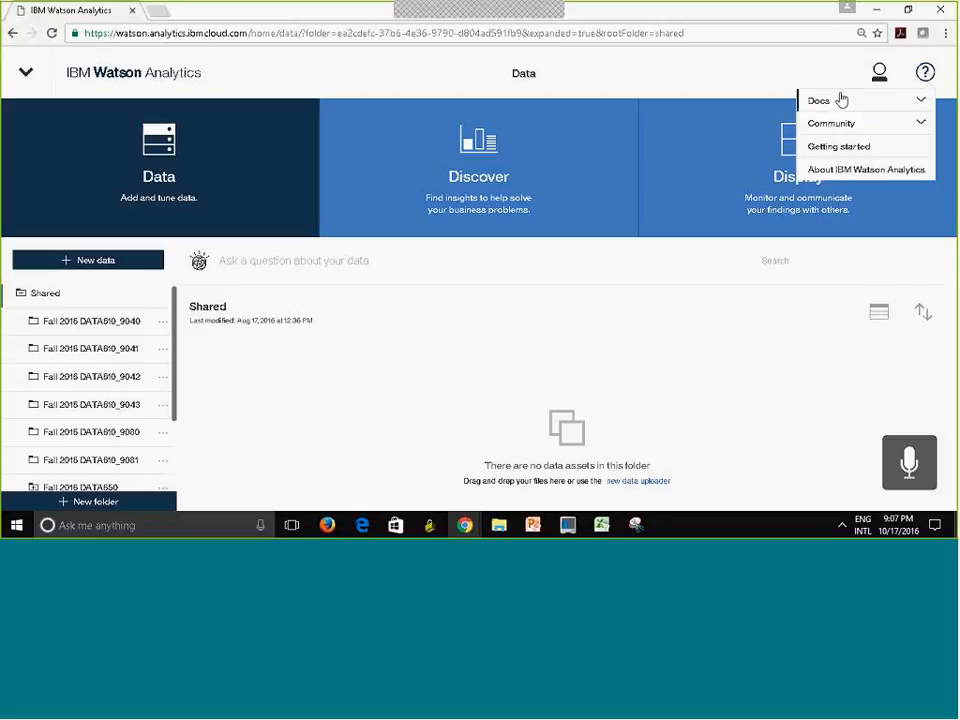
{"action": "left_click", "coordinate": [898, 104]}
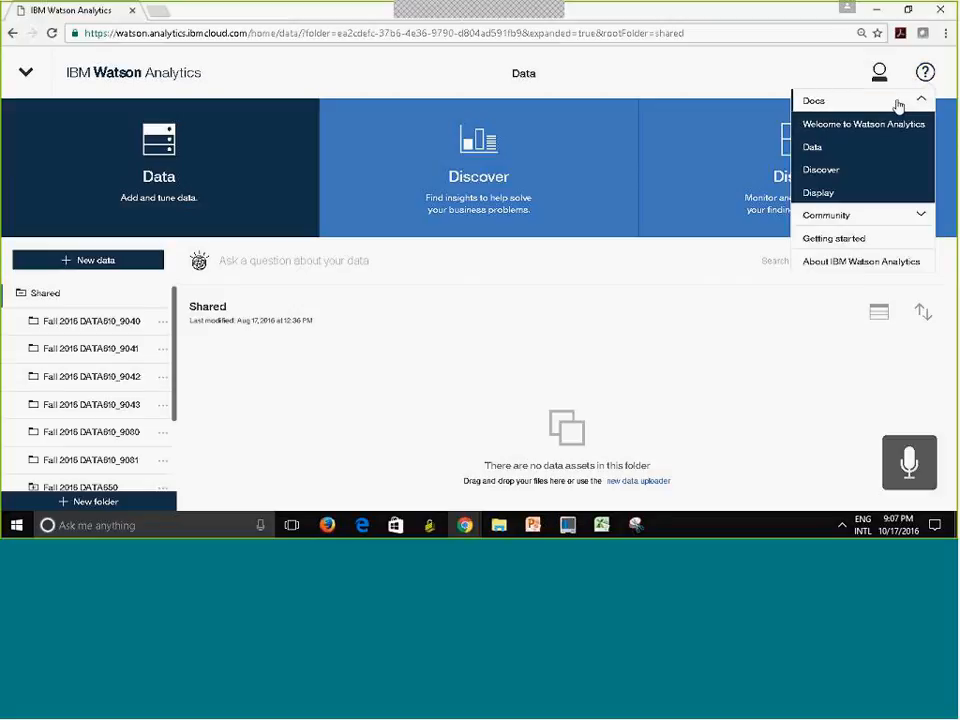
{"action": "left_click", "coordinate": [836, 125]}
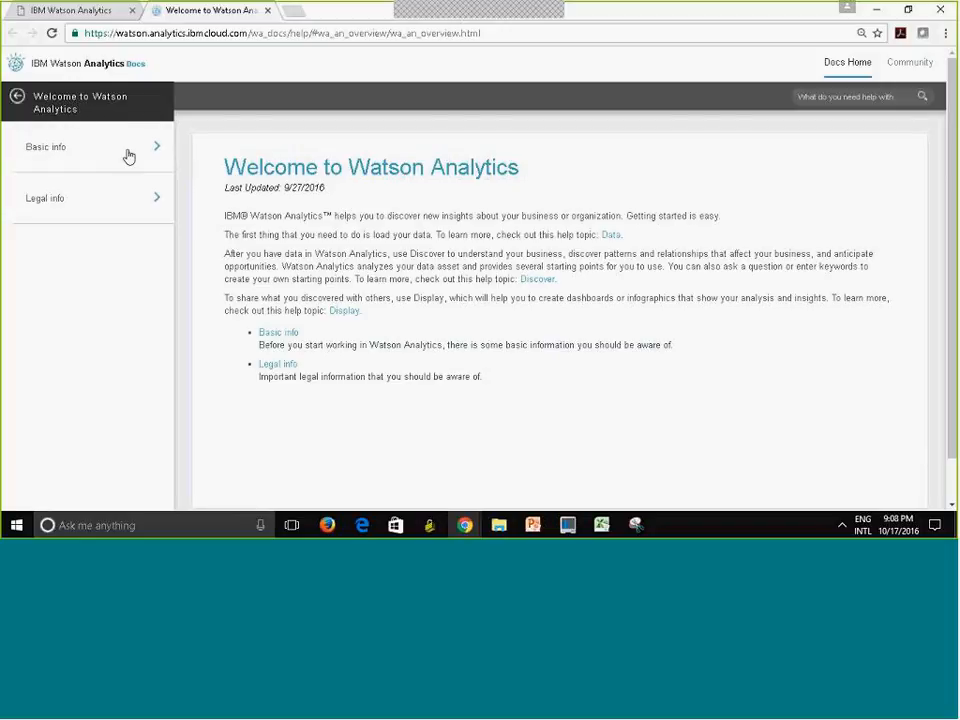
- Open the Data documentation on adding spreadsheet and .csv files, and read the supported file types and sizes
{"action": "left_click", "coordinate": [19, 106]}
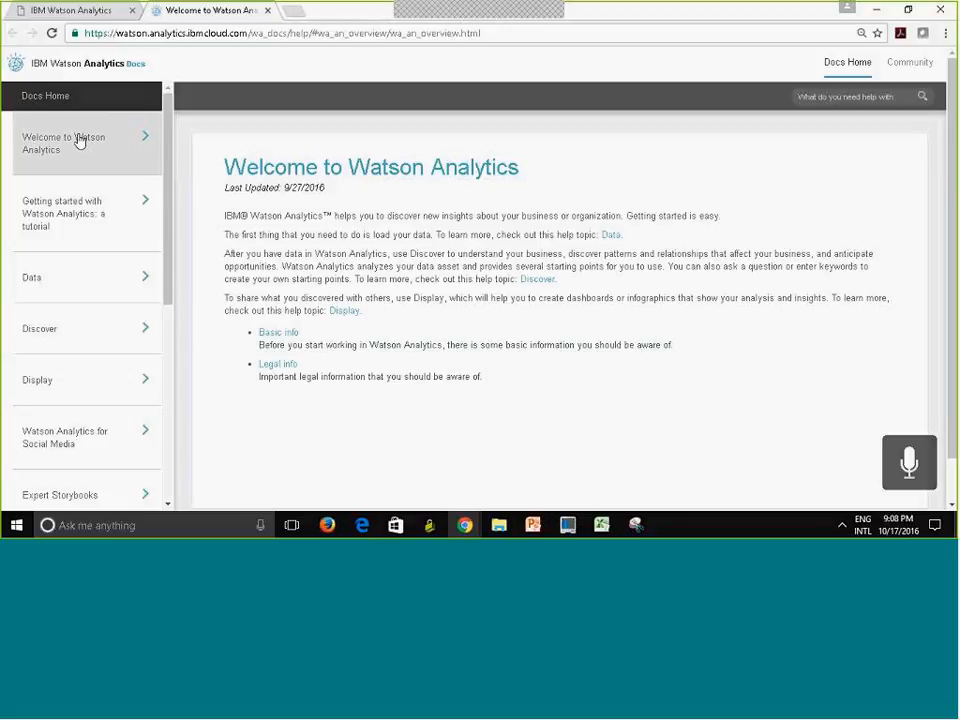
{"action": "left_click", "coordinate": [135, 284]}
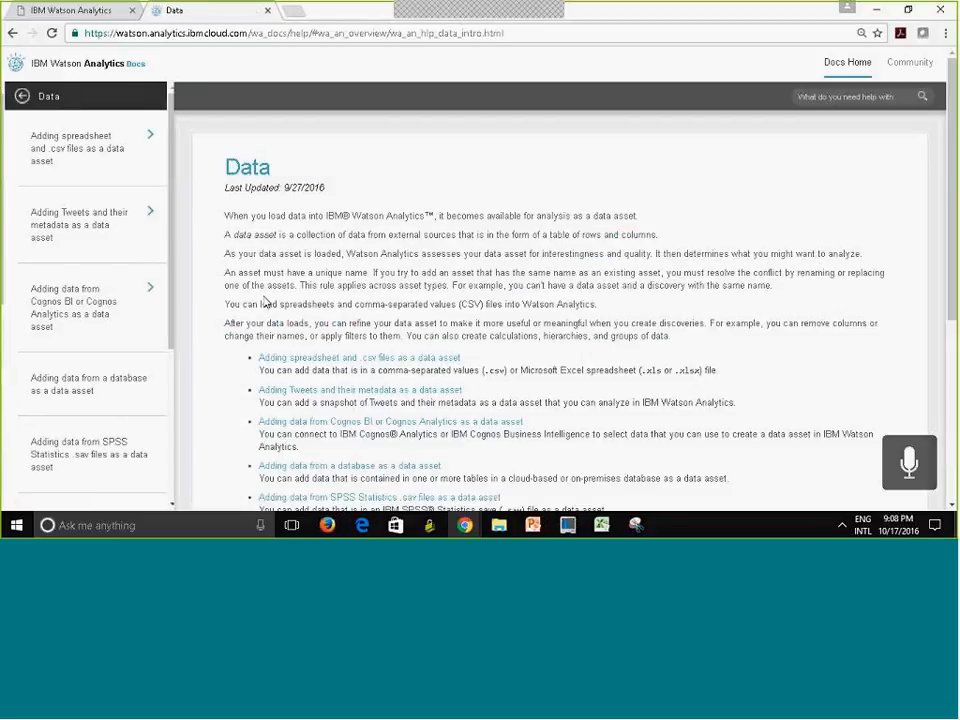
{"action": "left_click", "coordinate": [145, 134]}
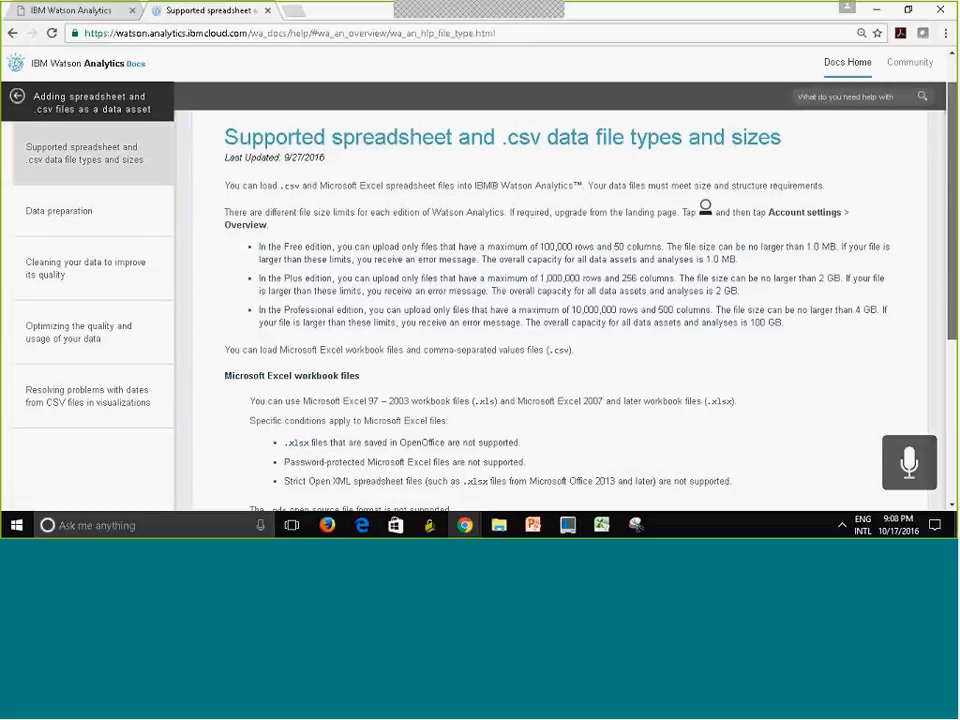
{"action": "scroll", "coordinate": [560, 310], "scroll_direction": "down", "scroll_amount": 4}
{"action": "scroll", "coordinate": [546, 330], "scroll_direction": "up", "scroll_amount": 5}
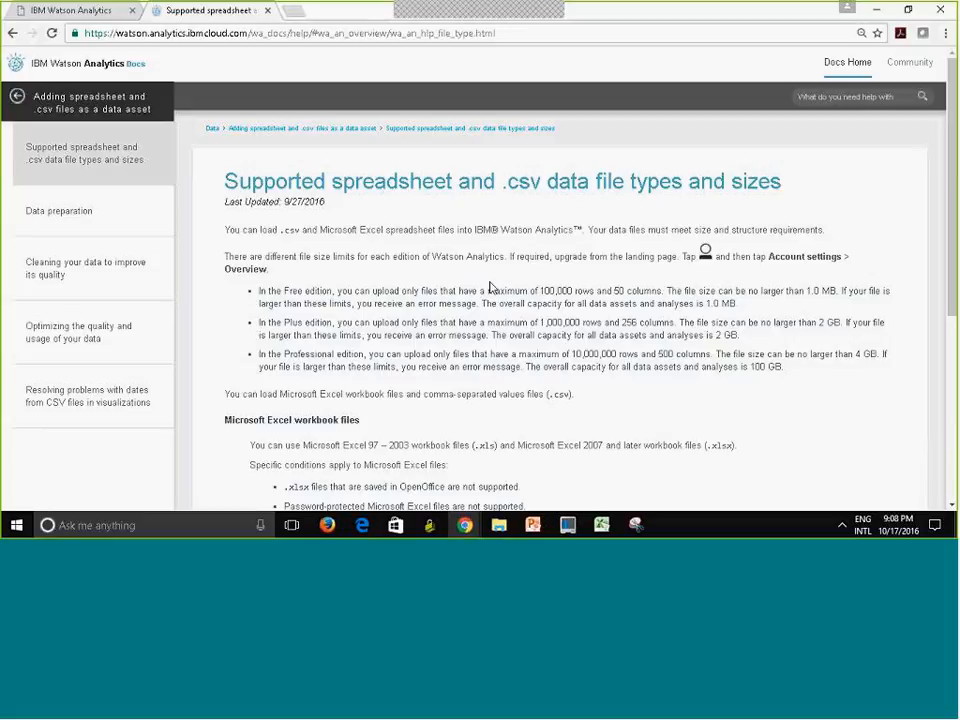
- Open the Watson Analytics community page, look over its resources, and return to the Watson Analytics data page
{"action": "left_click", "coordinate": [911, 64]}
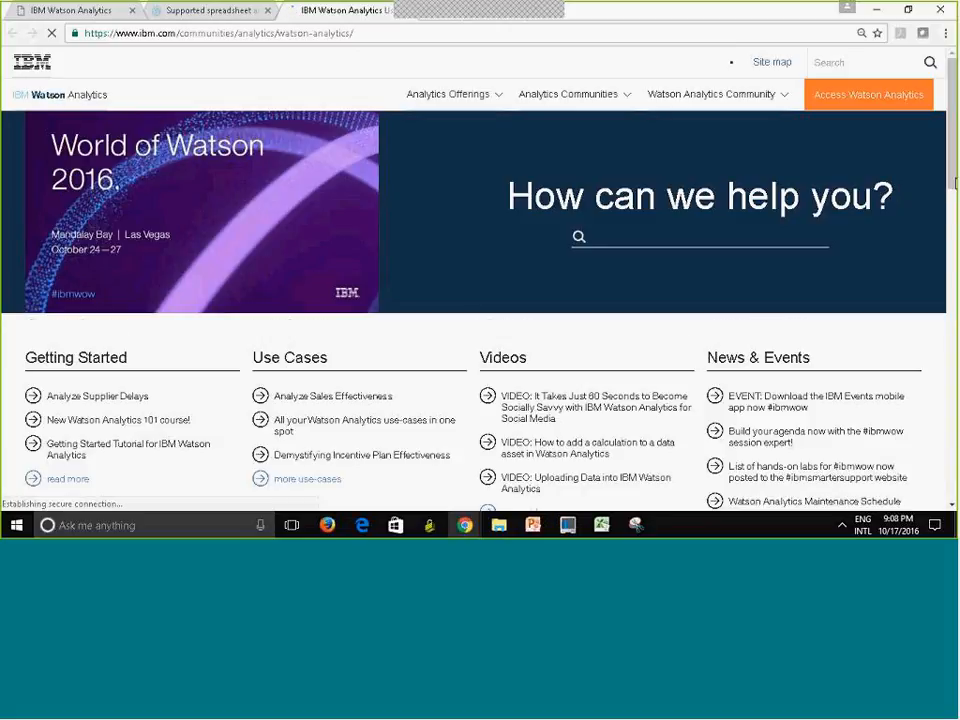
{"action": "scroll", "coordinate": [473, 280], "scroll_direction": "down", "scroll_amount": 1}
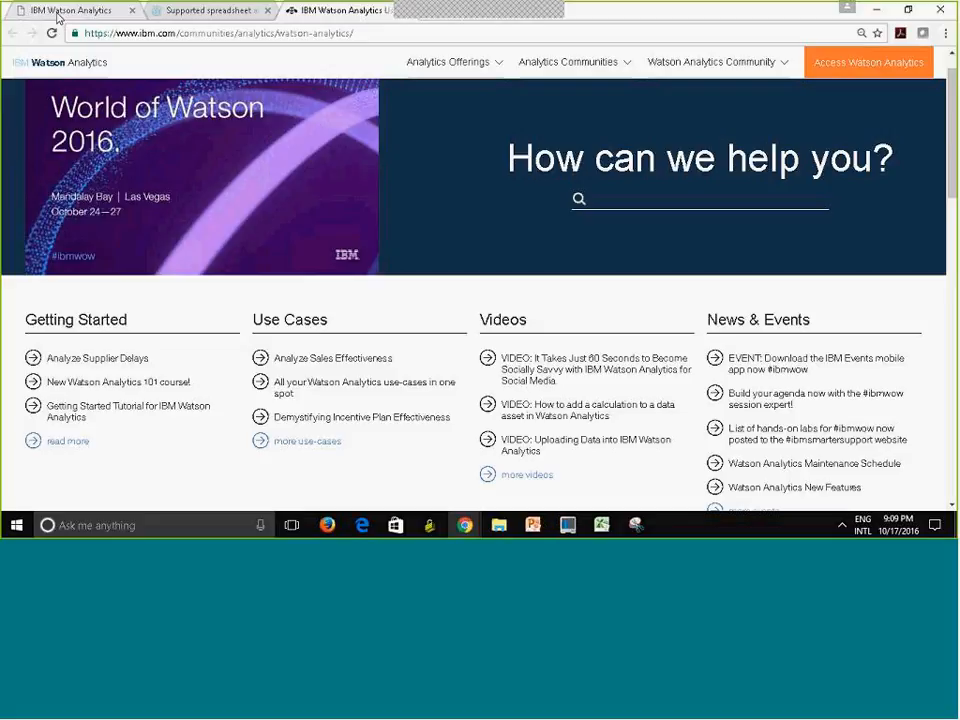
{"action": "left_click", "coordinate": [50, 12]}
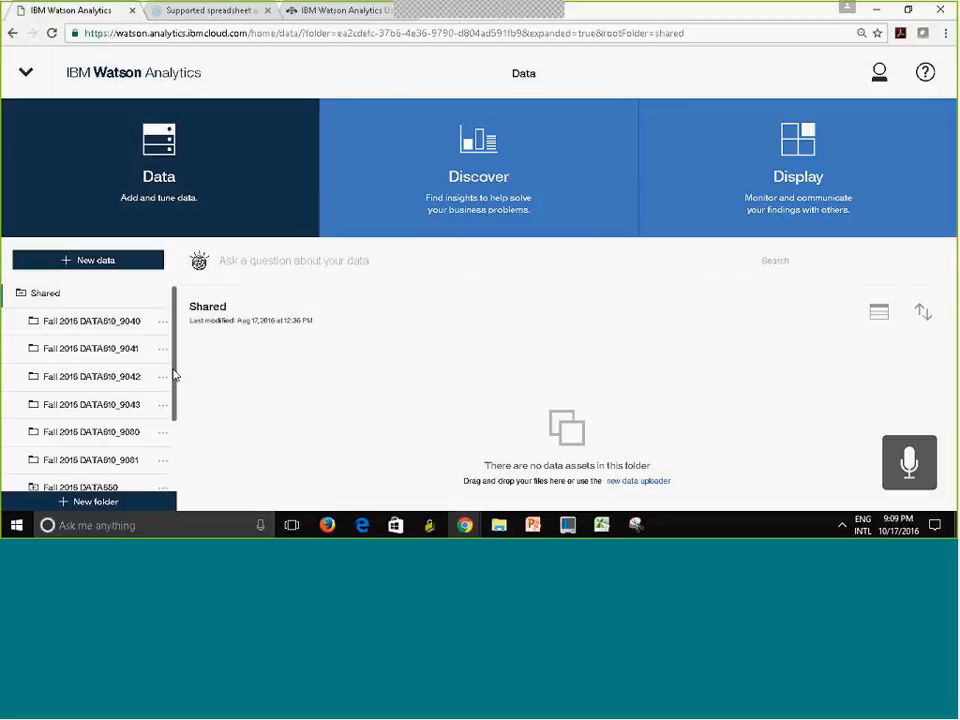
- Open the Personal folder of data assets
{"action": "left_click_drag", "start_coordinate": [175, 377], "coordinate": [172, 455]}
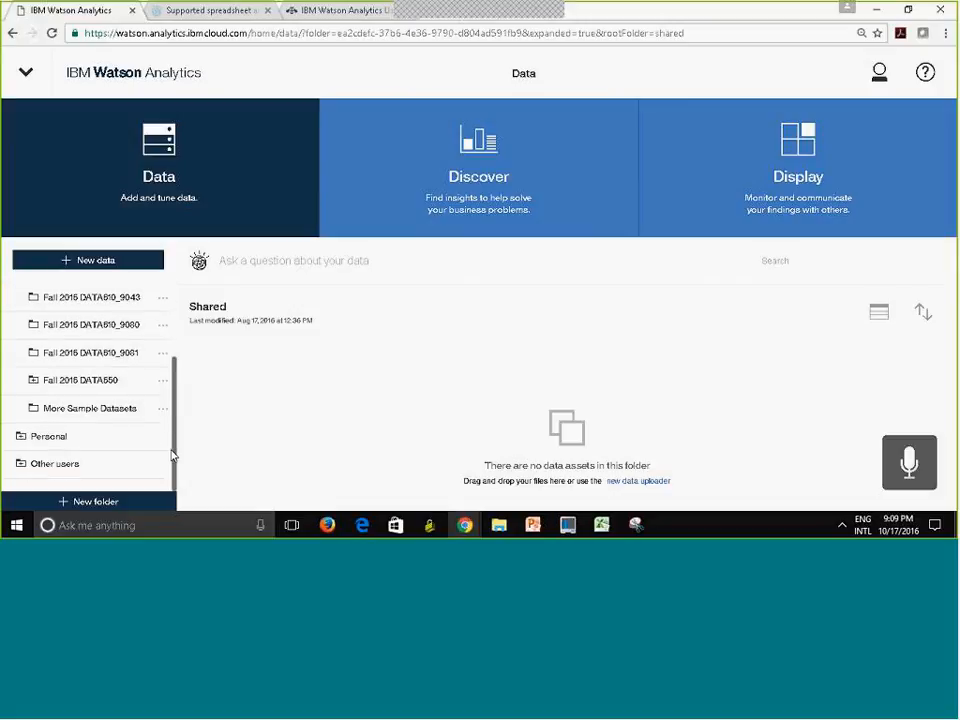
{"action": "left_click", "coordinate": [70, 444]}
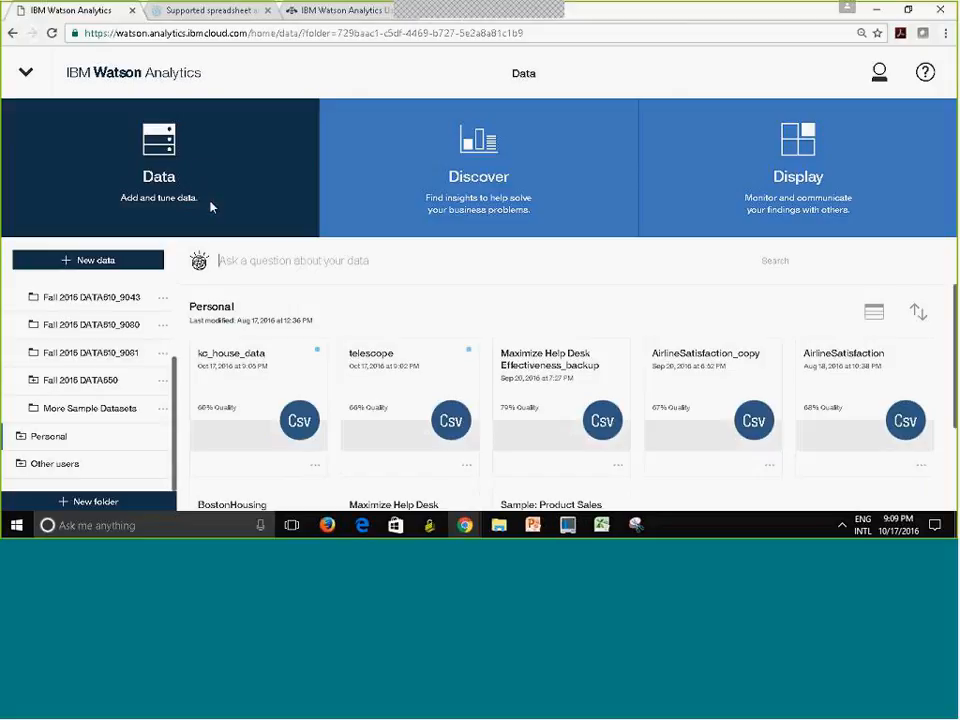
{"action": "left_click", "coordinate": [225, 253]}
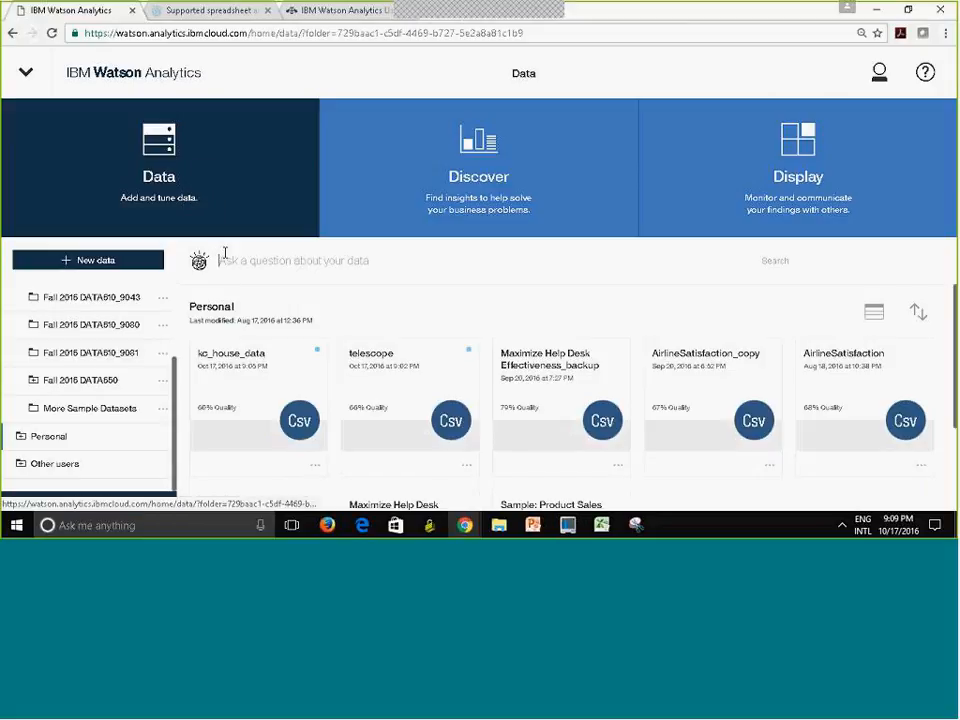
- Open the PracticeDiscovery discovery set, and return to the Discover home page
{"action": "left_click", "coordinate": [467, 189]}
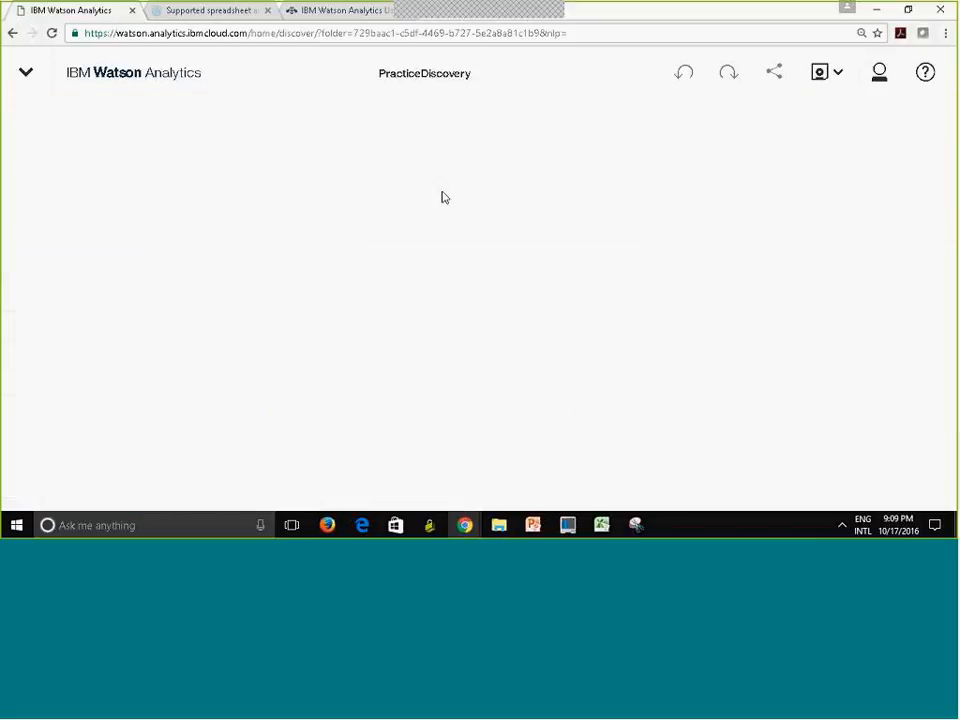
{"action": "left_click", "coordinate": [30, 76]}
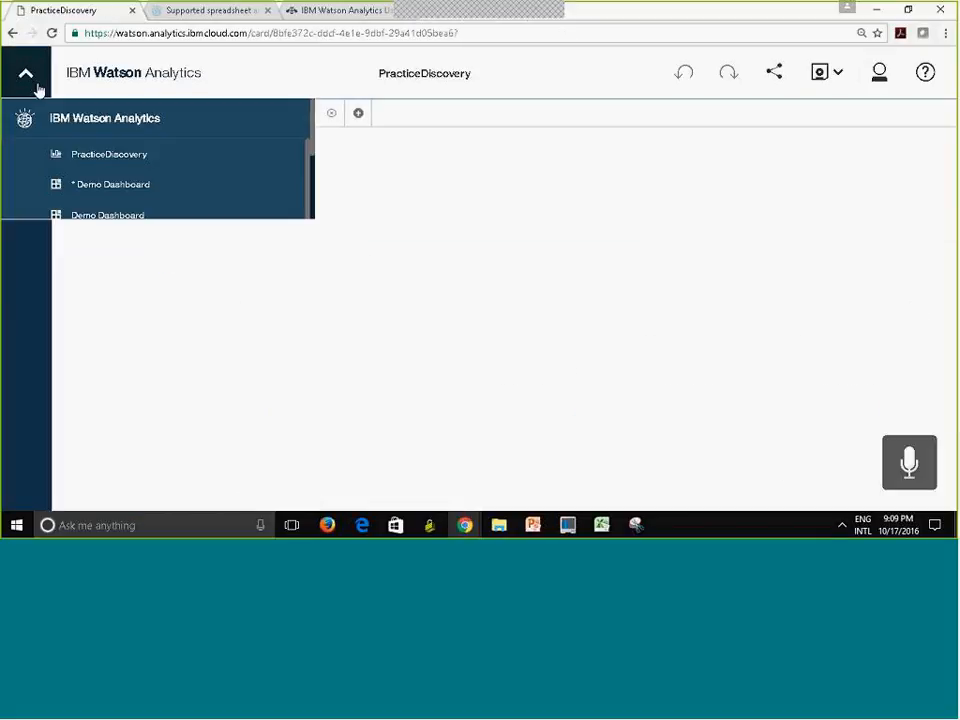
{"action": "left_click", "coordinate": [88, 118]}
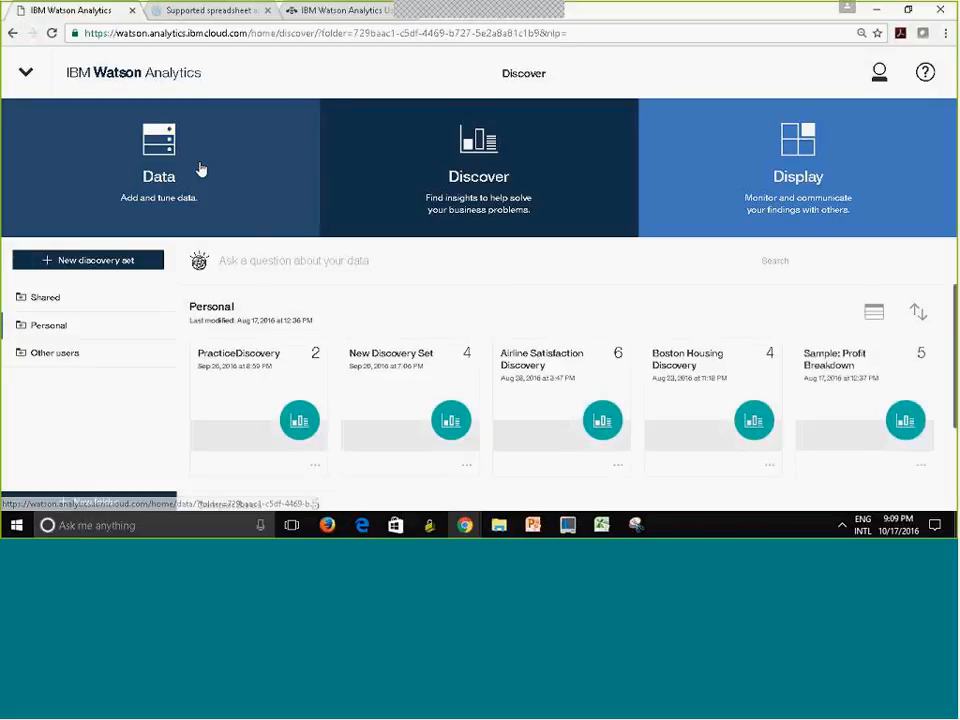
- Start a new discovery set from the kc_house_data dataset in the Personal data folder
{"action": "left_click", "coordinate": [200, 170]}
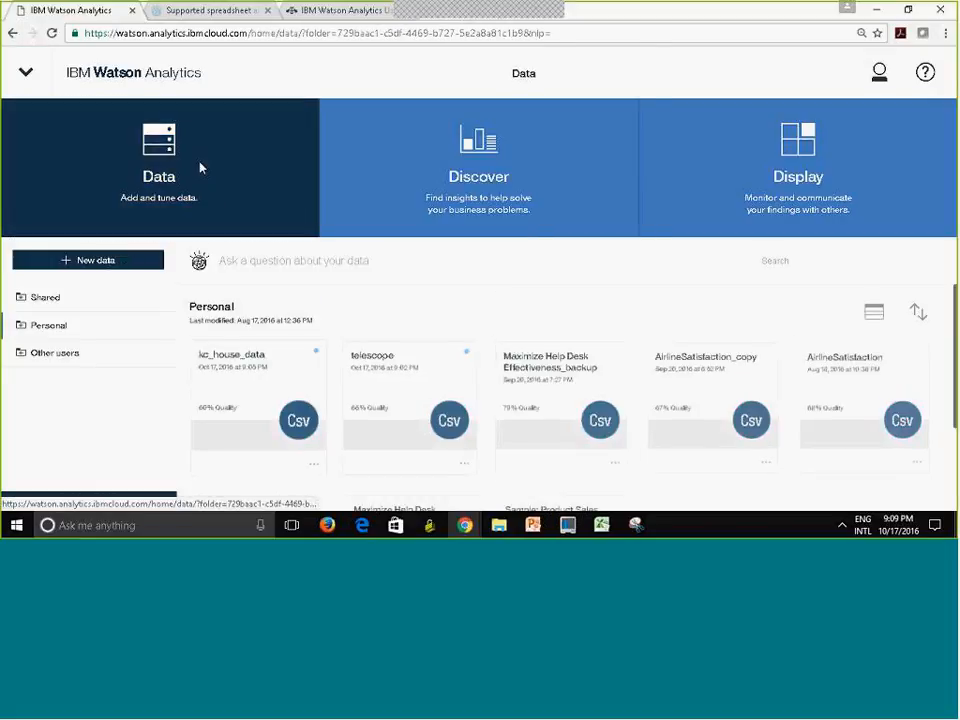
{"action": "left_click", "coordinate": [237, 403]}
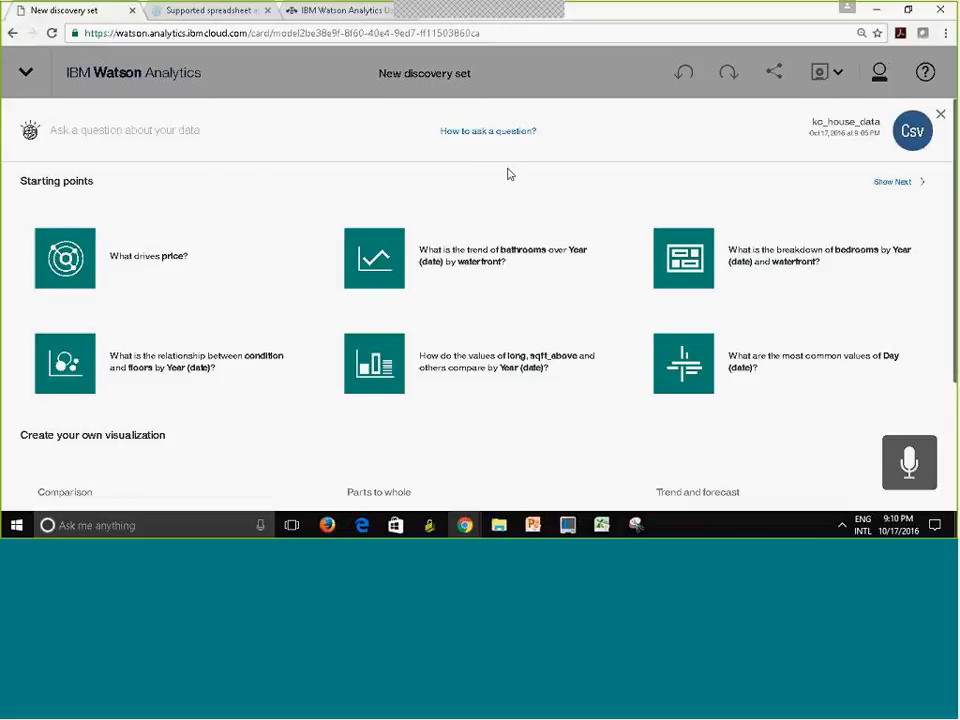
- Dismiss the kc_house_data starting points and switch to the open PracticeDiscovery discovery set
{"action": "left_click", "coordinate": [939, 115]}
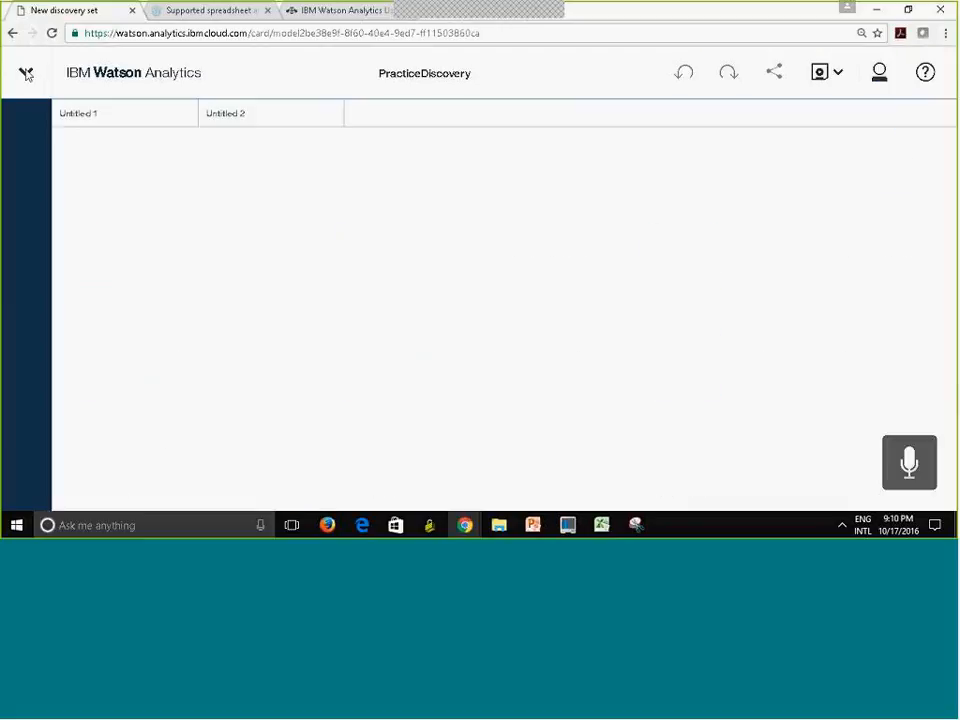
{"action": "left_click", "coordinate": [26, 74]}
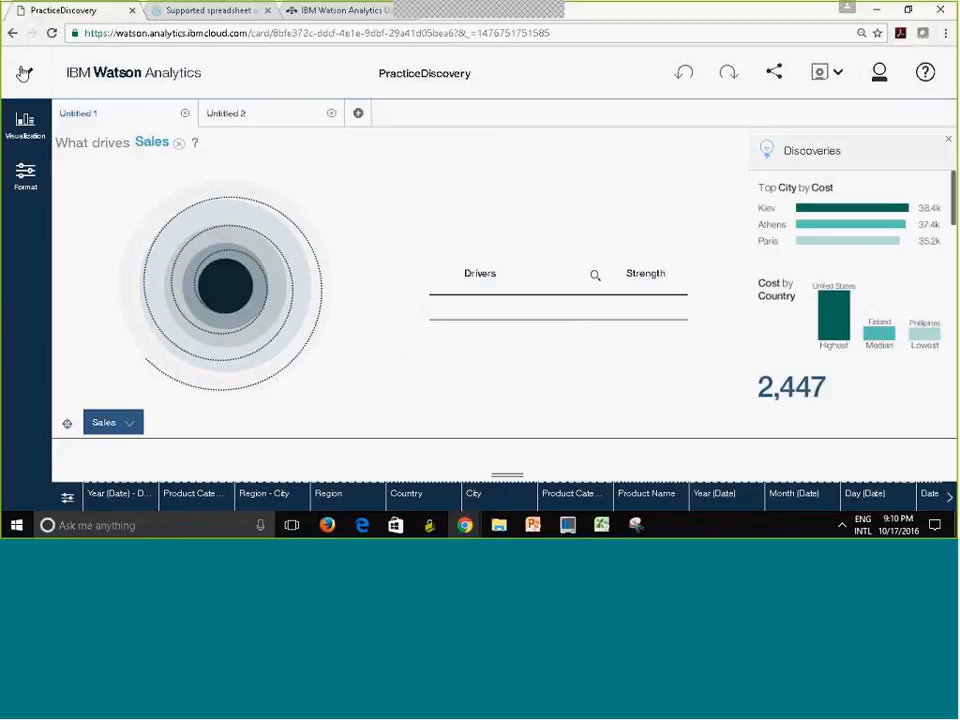
- Close the open Demo Dashboard item without an asterisk, and return to the Watson Analytics data page
{"action": "left_click", "coordinate": [24, 73]}
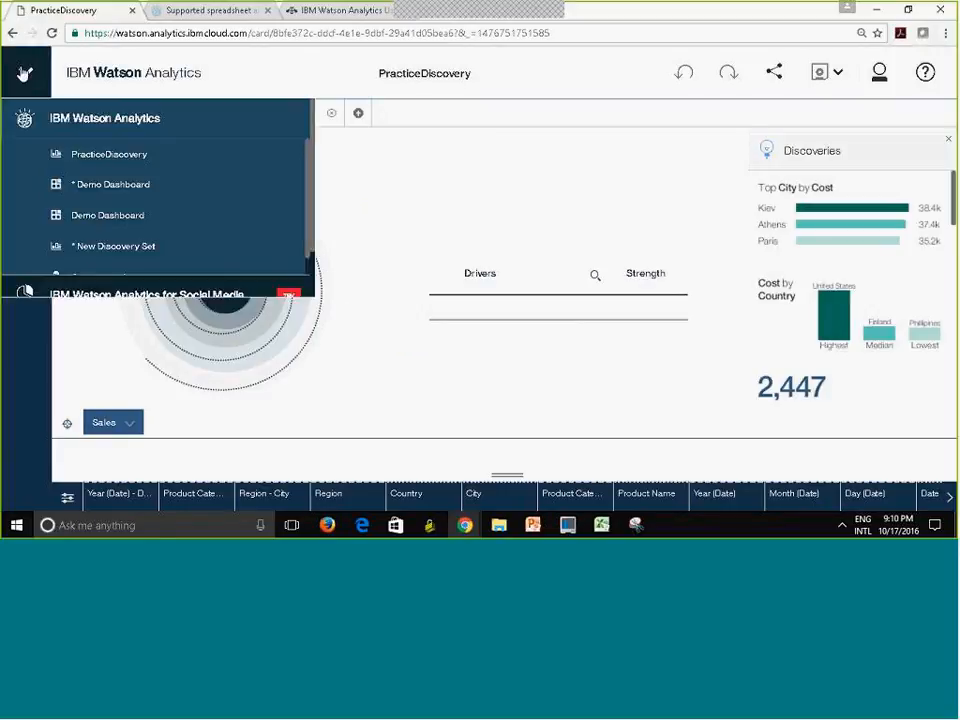
{"action": "left_click", "coordinate": [287, 215]}
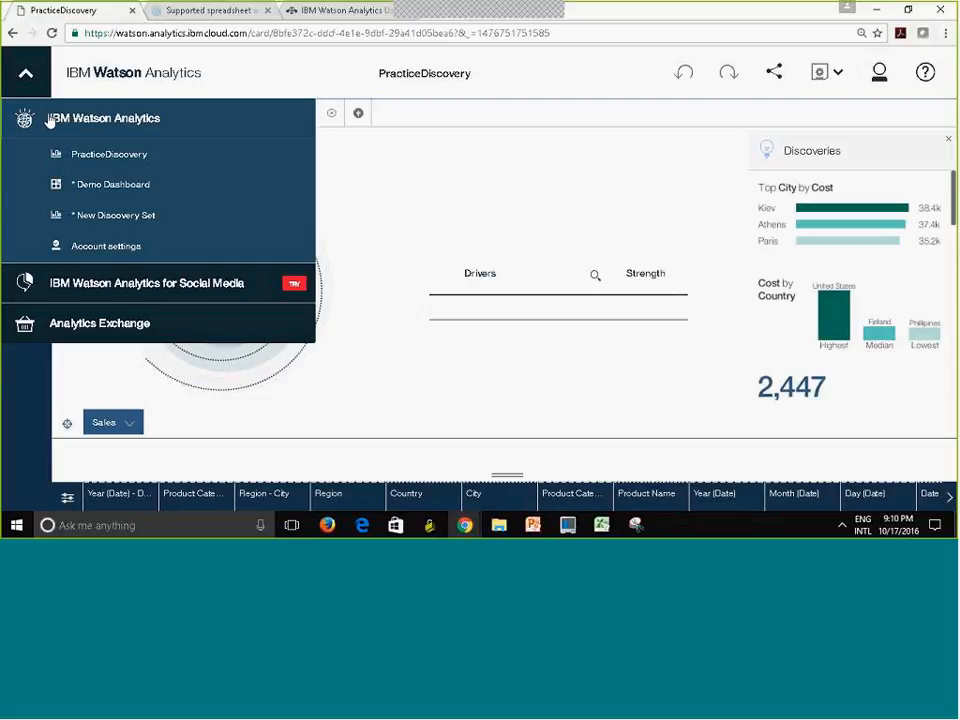
{"action": "left_click", "coordinate": [80, 120]}
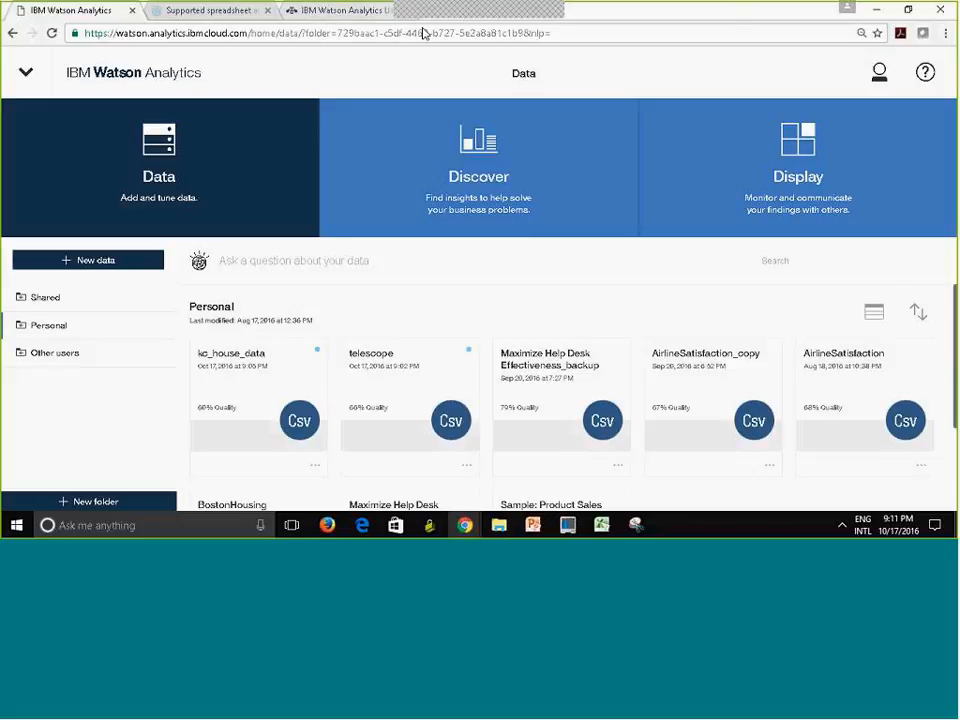
{"action": "mouse_move", "coordinate": [302, 26]}
{"action": "left_click", "coordinate": [269, 25]}
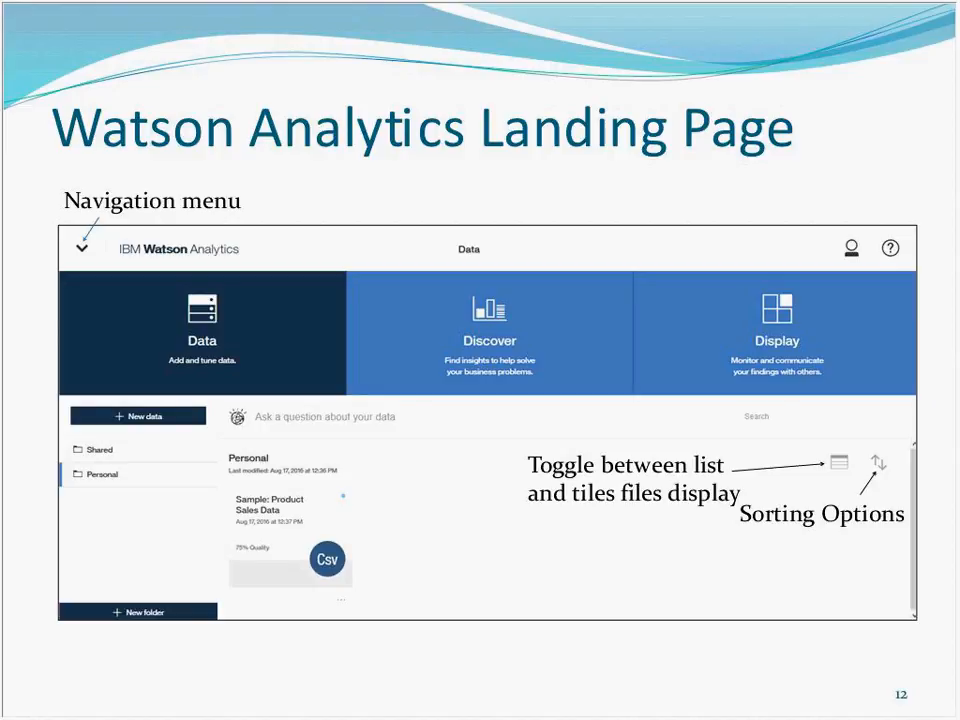
{"action": "key", "text": "Right"}
{"action": "key", "text": "Right"}
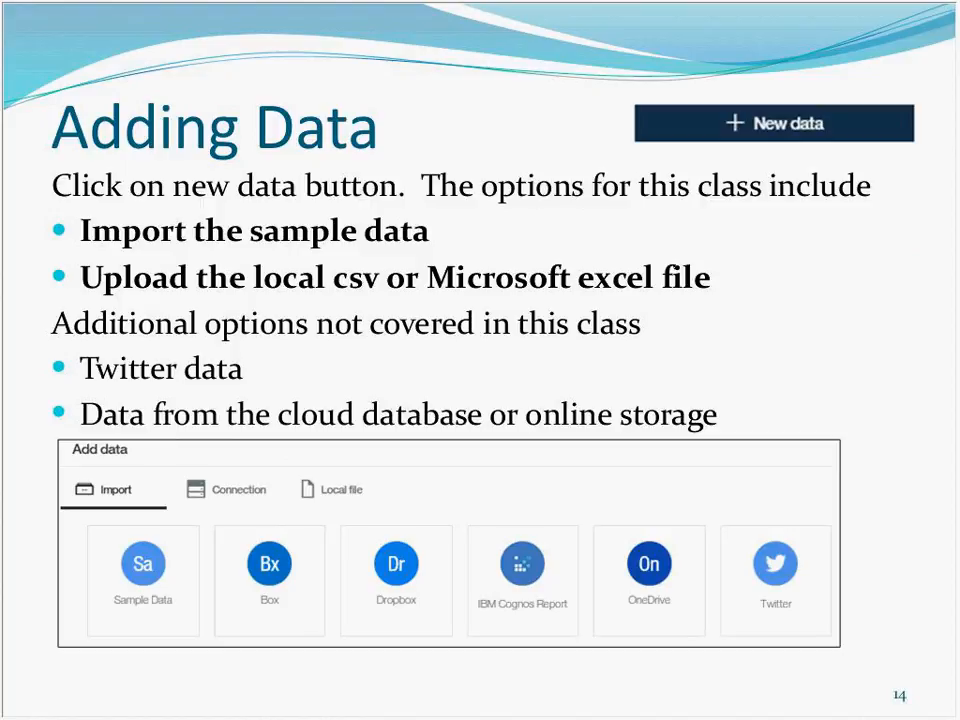
{"action": "key", "text": "Right"}
{"action": "key", "text": "Right"}
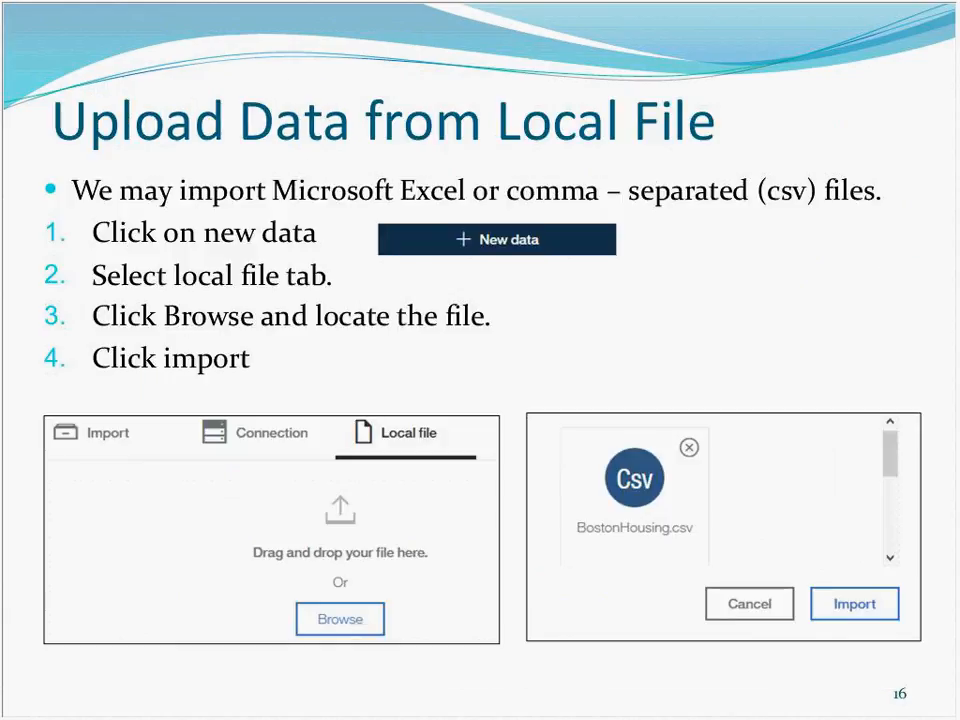